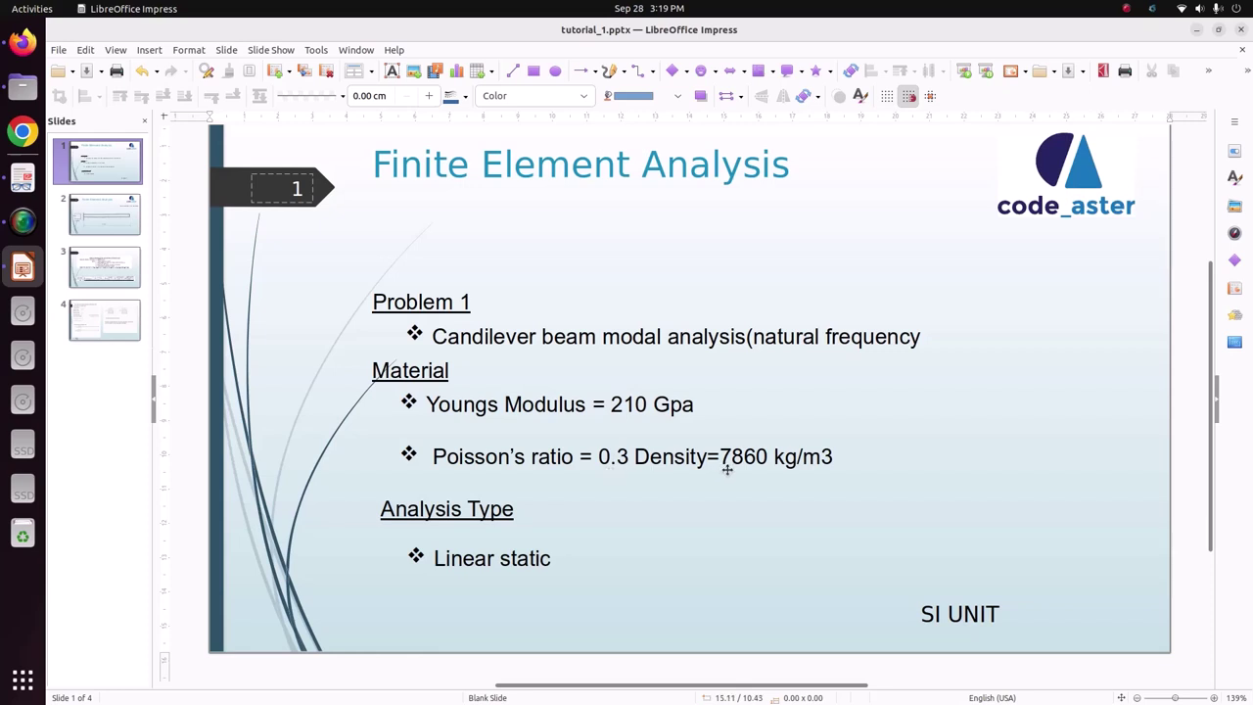
# Review the presentation slides on the beam geometry, the natural frequency formula with its coefficient table, and the hand calculation
pyautogui.click(105, 213)
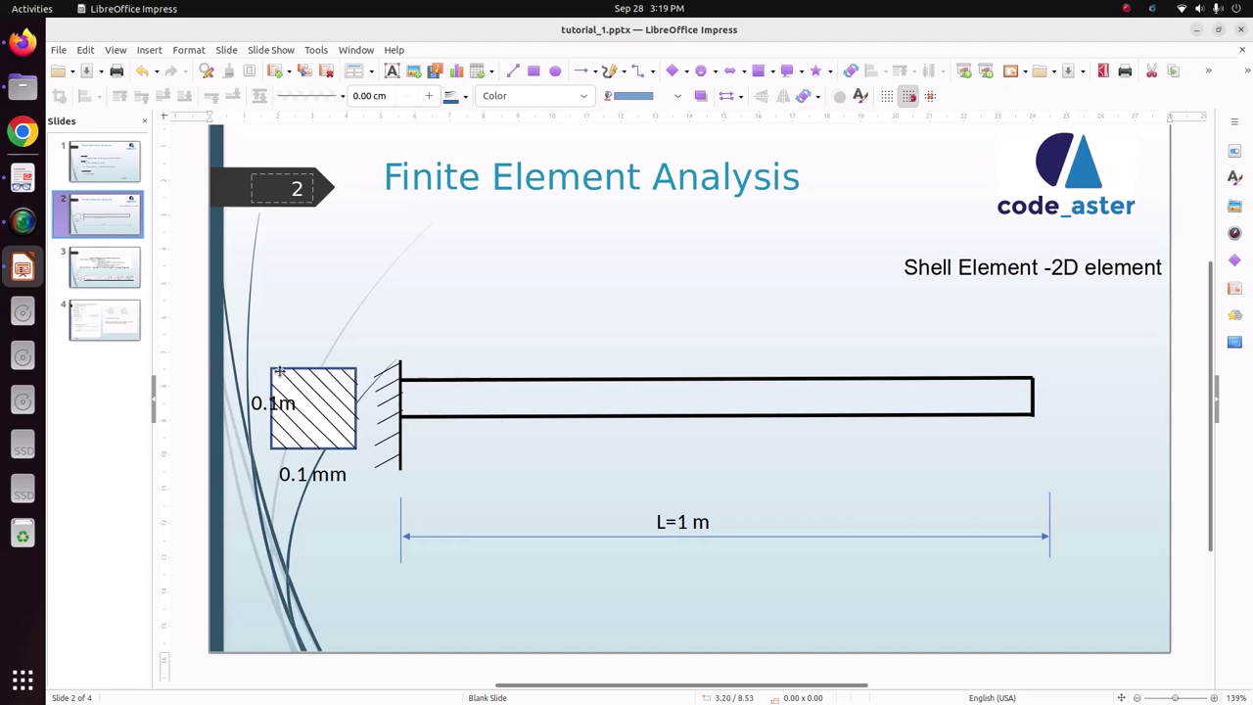
pyautogui.click(110, 270)
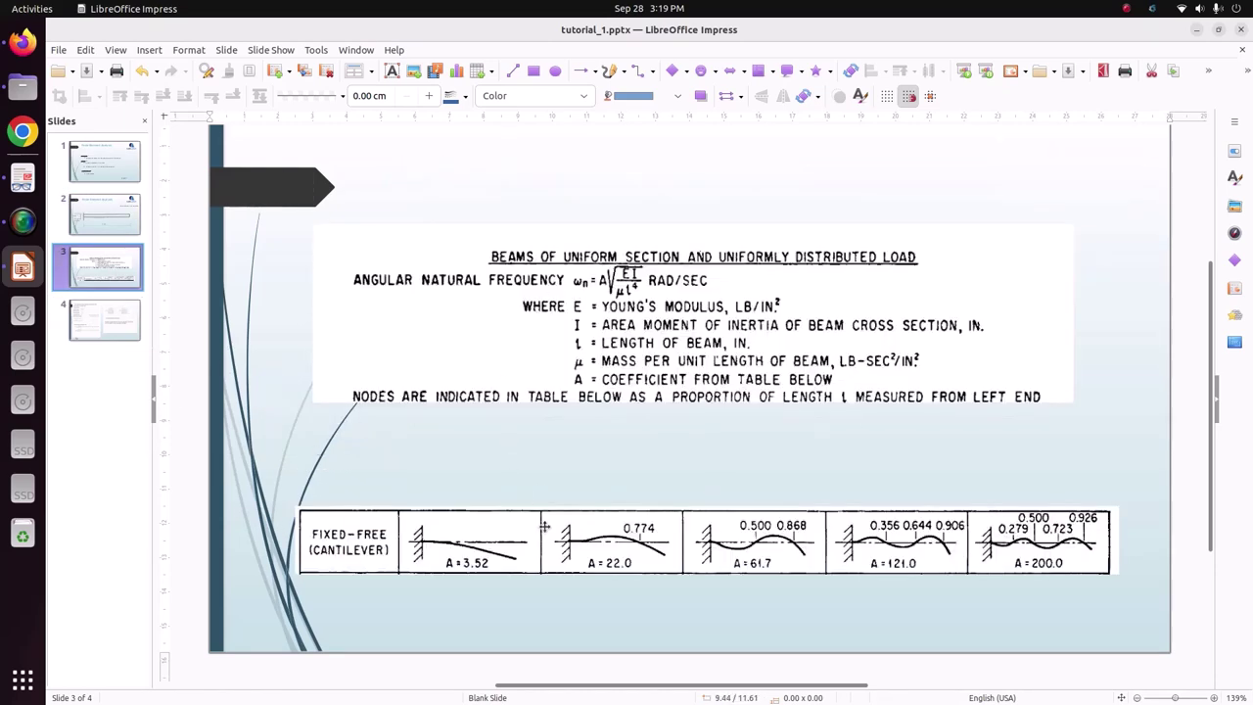
pyautogui.click(104, 320)
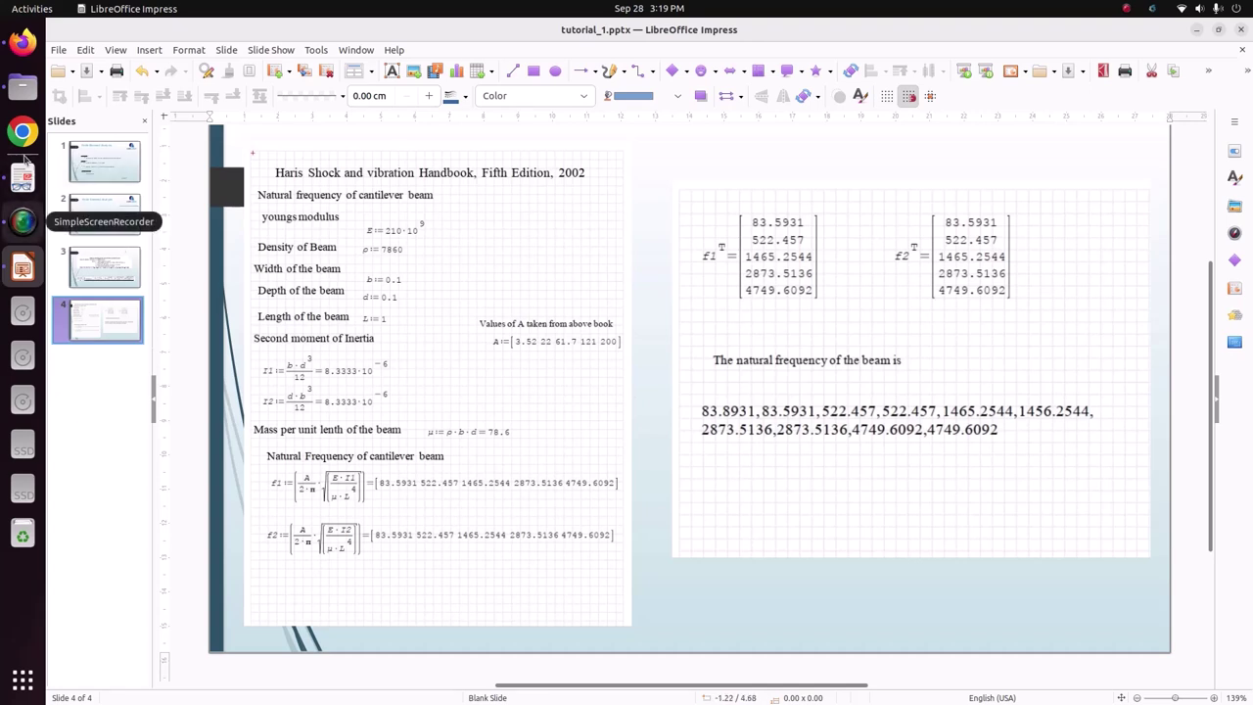
# Switch to the file manager and open a terminal in the Videos folder
pyautogui.click(23, 86)
pyautogui.click(88, 260)
pyautogui.rightClick(434, 271)
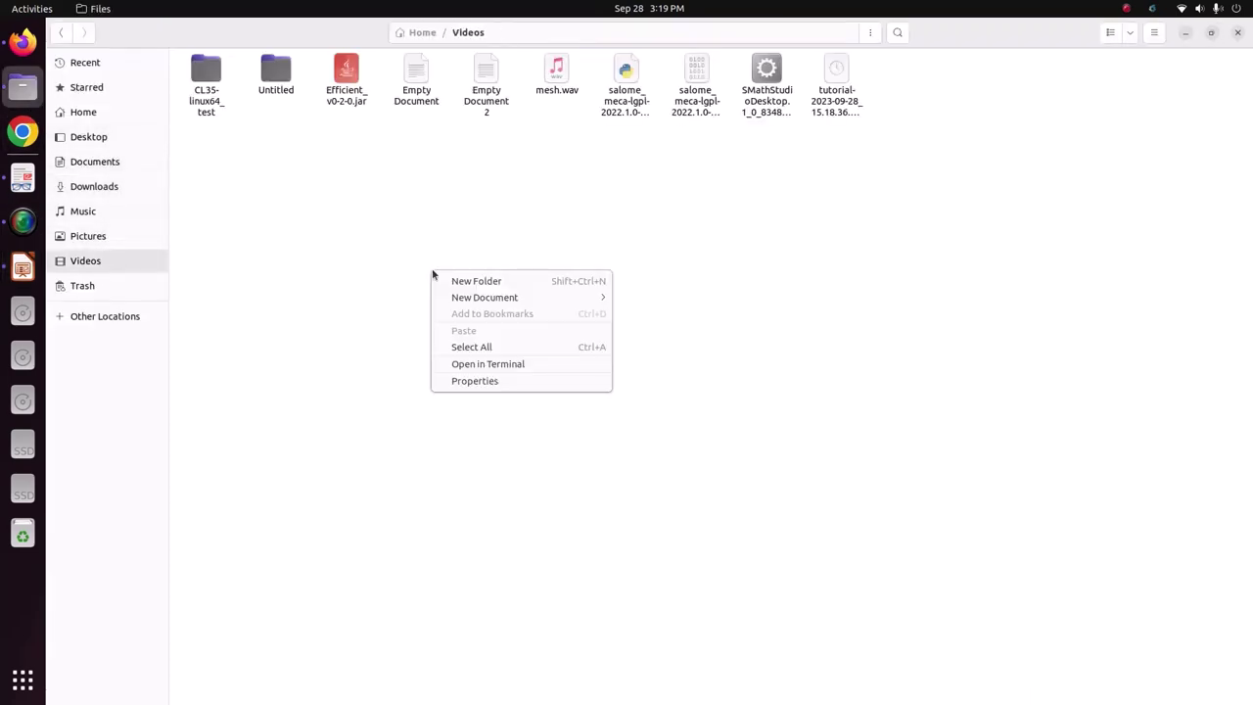
pyautogui.click(501, 364)
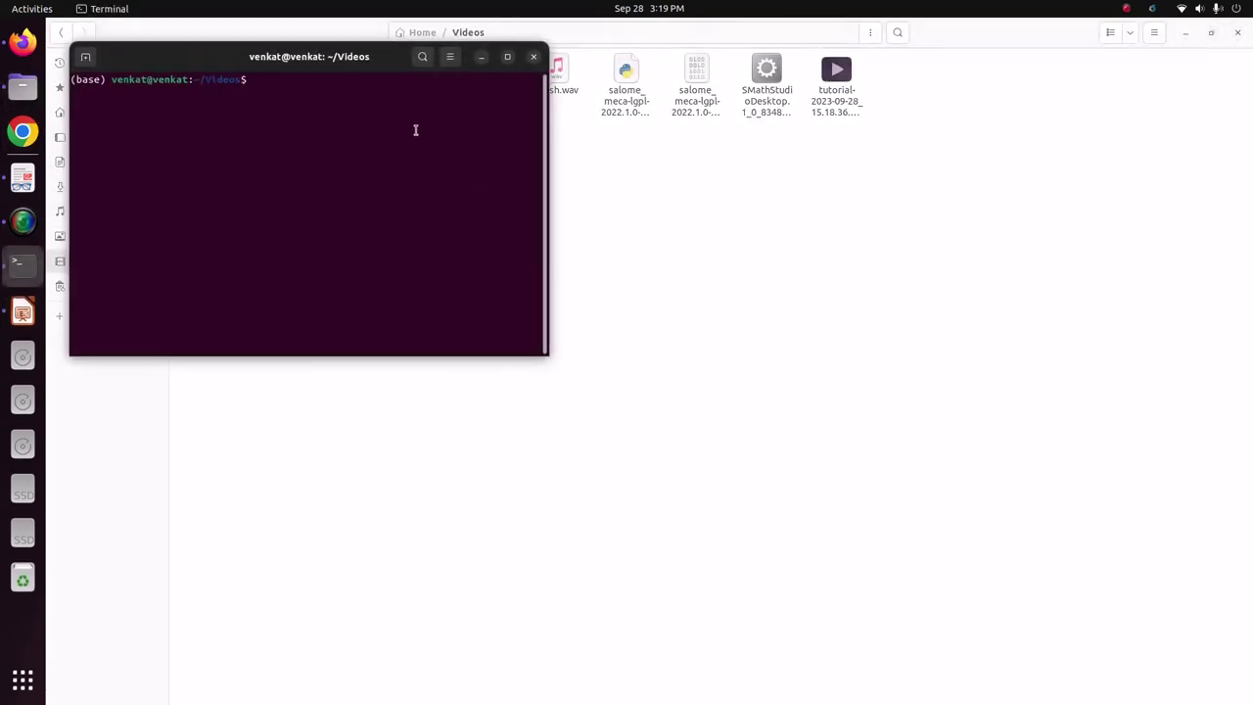
# Launch Salome-Meca from the terminal with ./salome_meca-lgpl-2022.1.0-1-20221225-scibian-9 --soft and bring its window to the front
pyautogui.moveTo(360, 56); pyautogui.dragTo(523, 206)
pyautogui.write('./salome_meca-lgpl-2022.1.0-1-20221225-scibian-9 --soft')
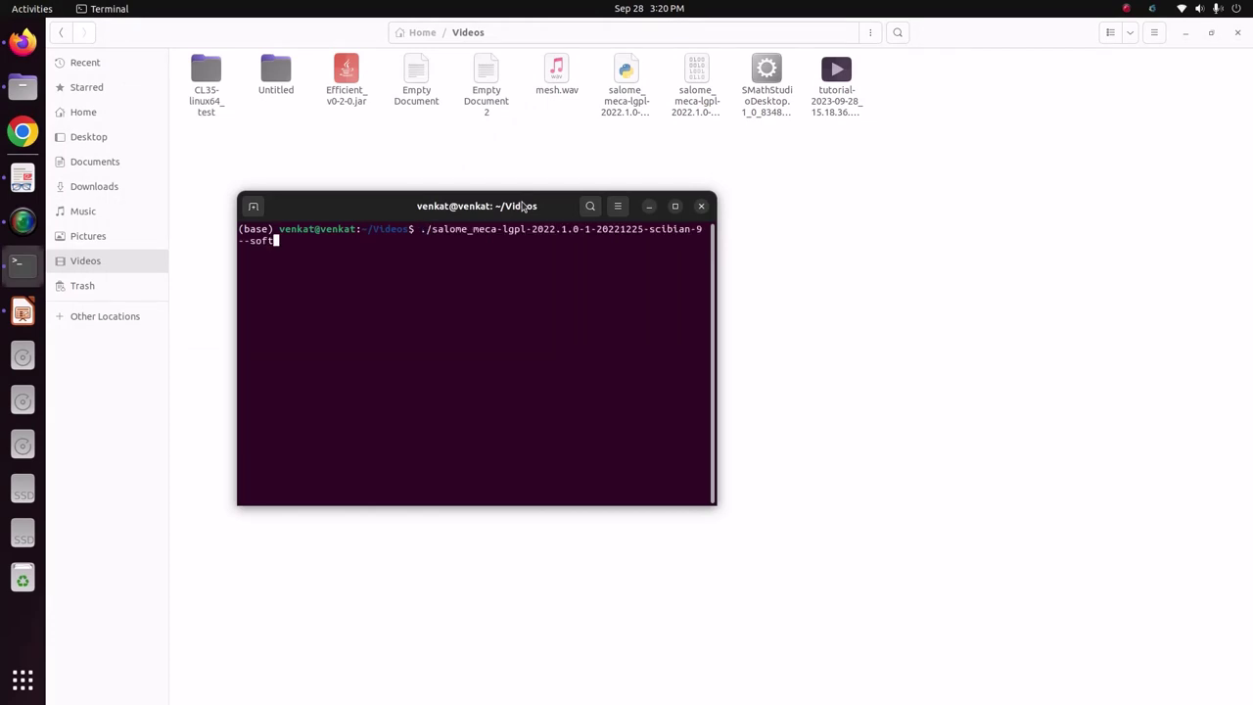
pyautogui.press('Return')
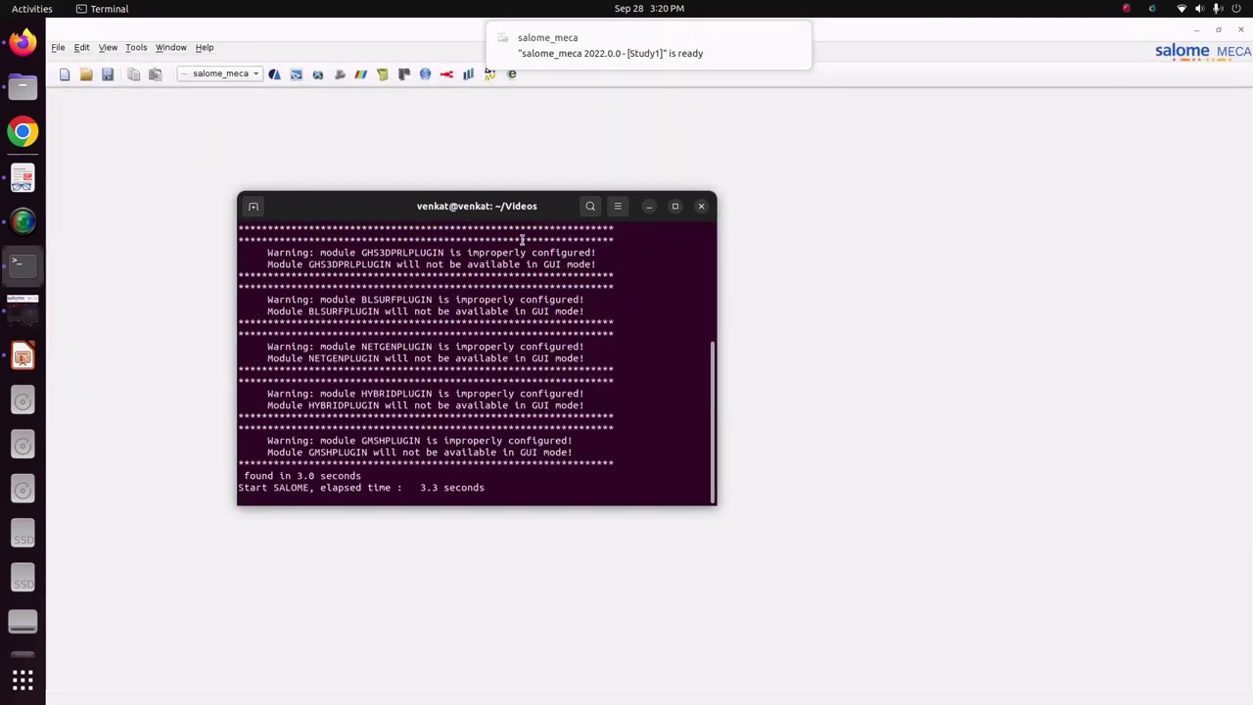
pyautogui.click(482, 165)
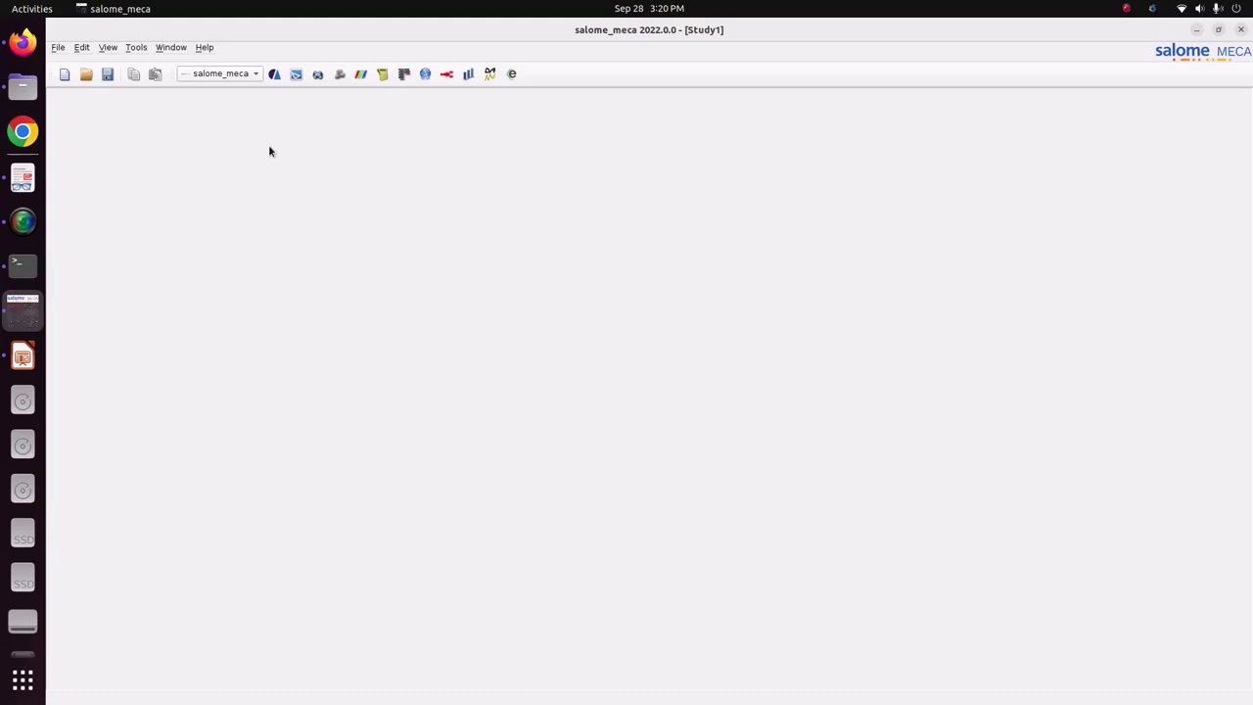
# Activate the Geometry module and expand the Geometry entry in the object tree
pyautogui.click(245, 75)
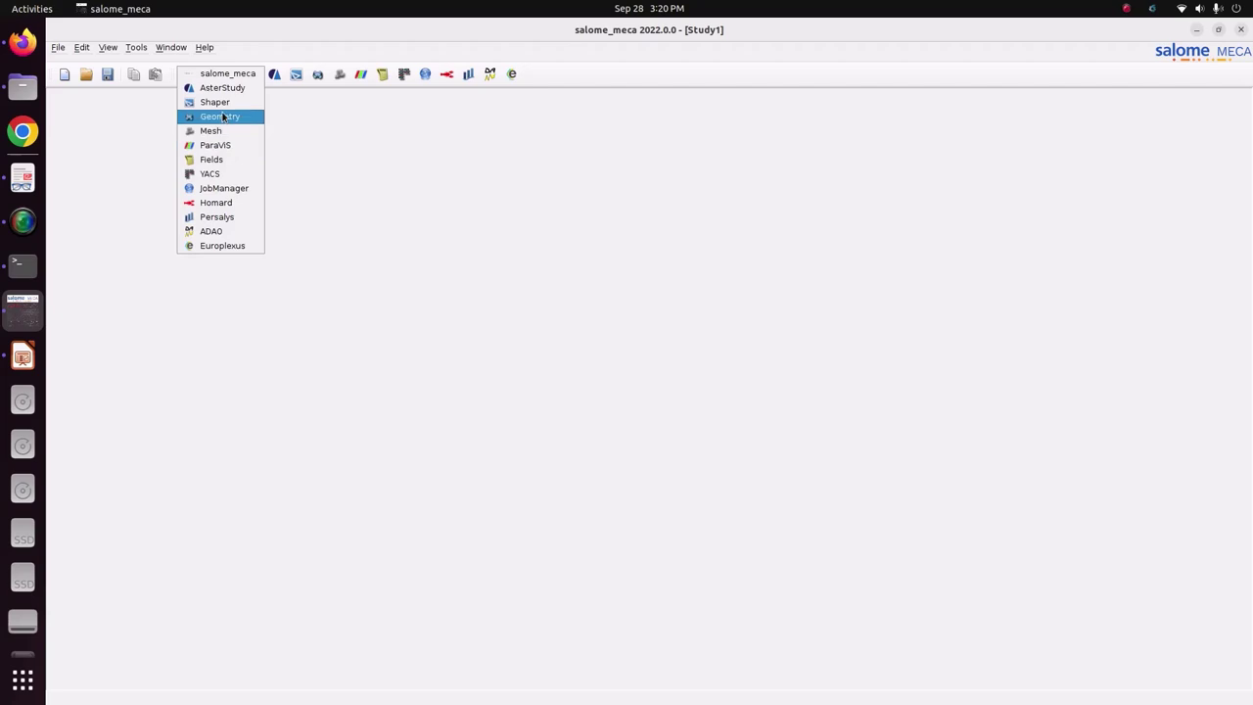
pyautogui.click(222, 116)
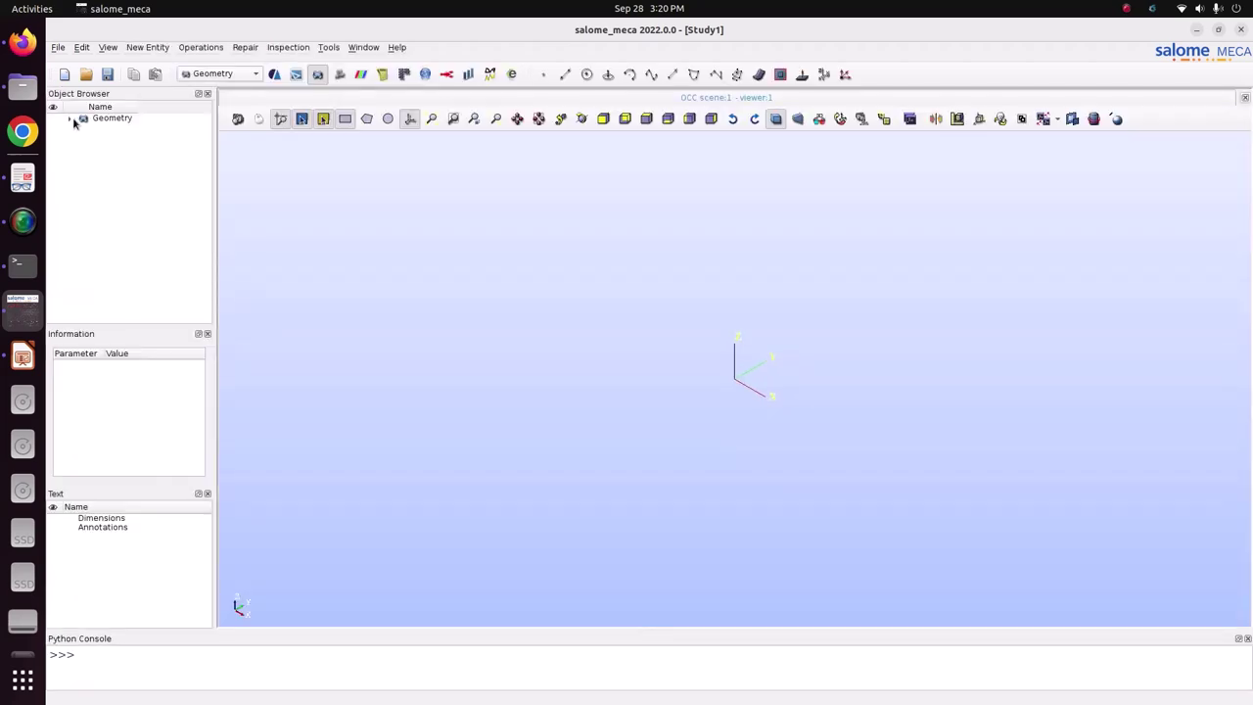
pyautogui.click(70, 118)
# Switch to the presentation to check the beam's dimensions on slide 2, and return to Salome-Meca
pyautogui.click(22, 353)
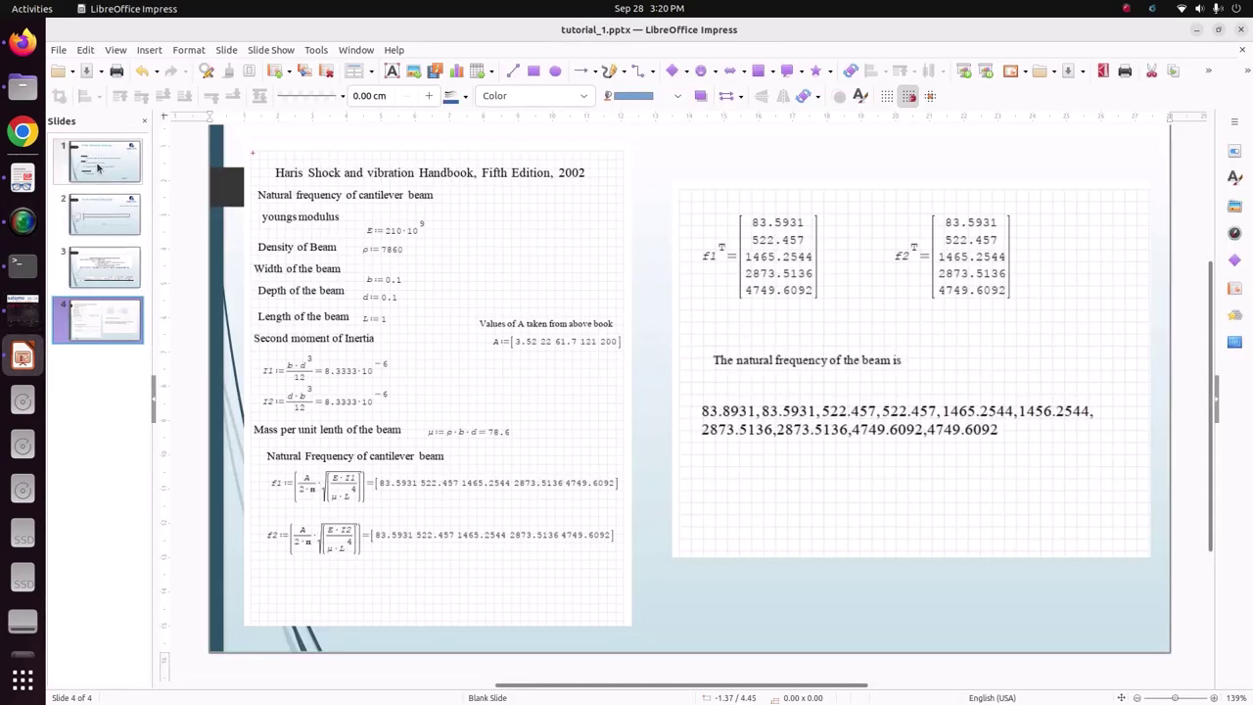
pyautogui.click(98, 213)
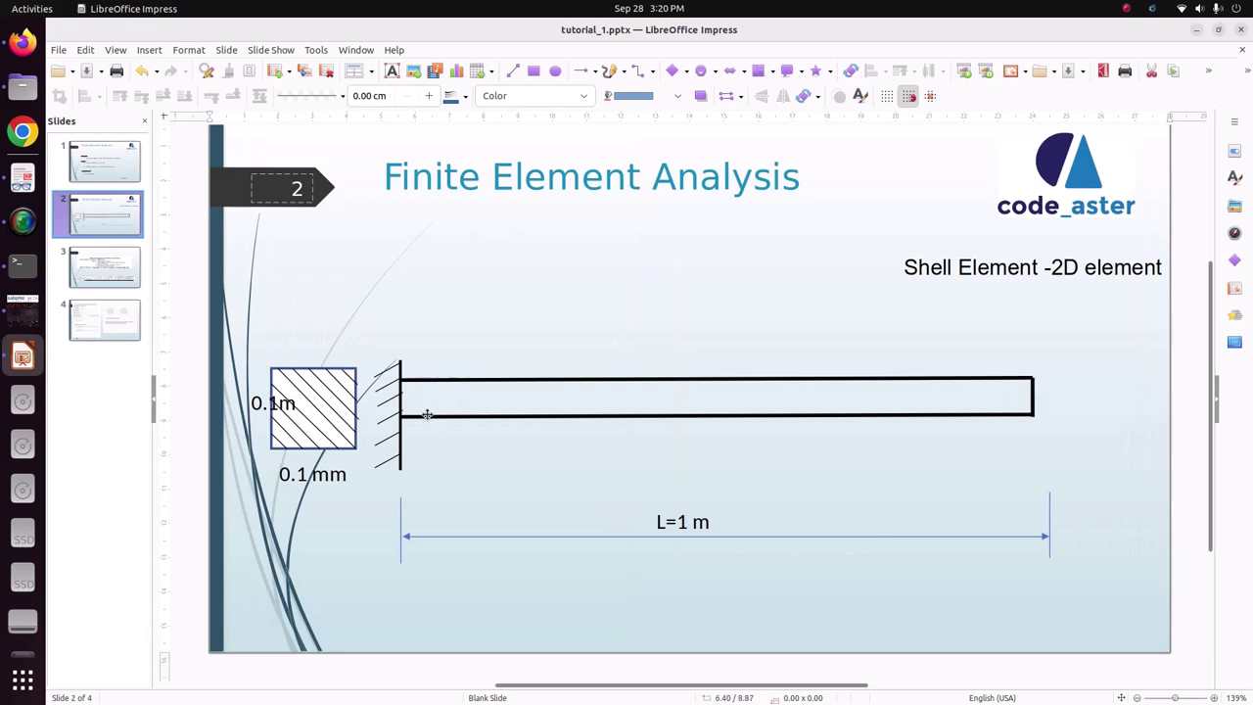
pyautogui.click(22, 310)
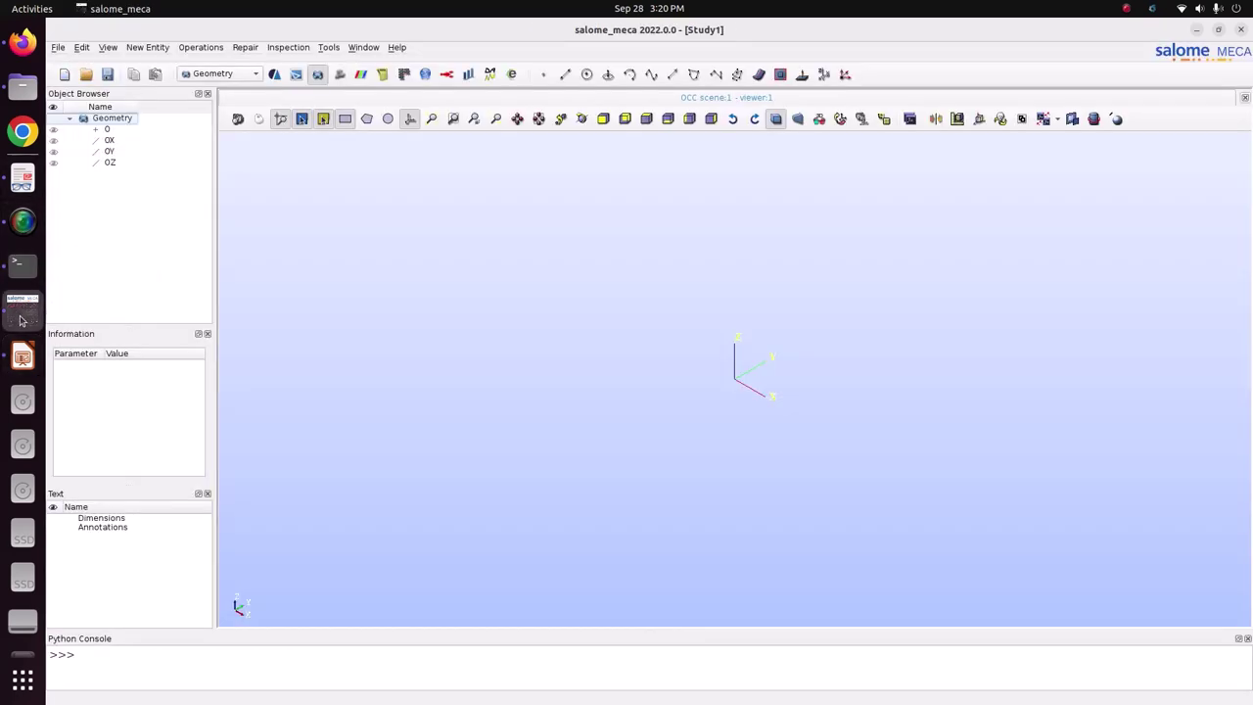
# Create a 2D sketch rectangle in the global coordinate system from (0, 0) to X2 = 1, Y2 = 0.1
pyautogui.click(162, 51)
pyautogui.moveTo(156, 60)
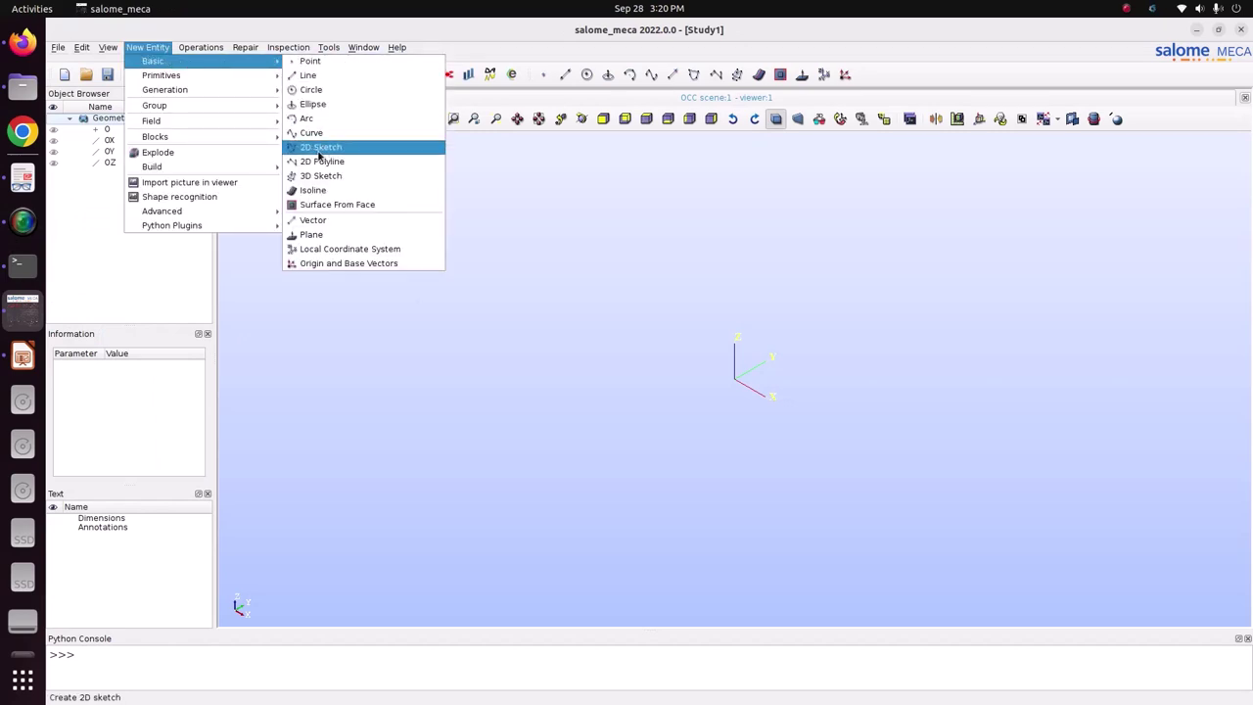
pyautogui.click(697, 78)
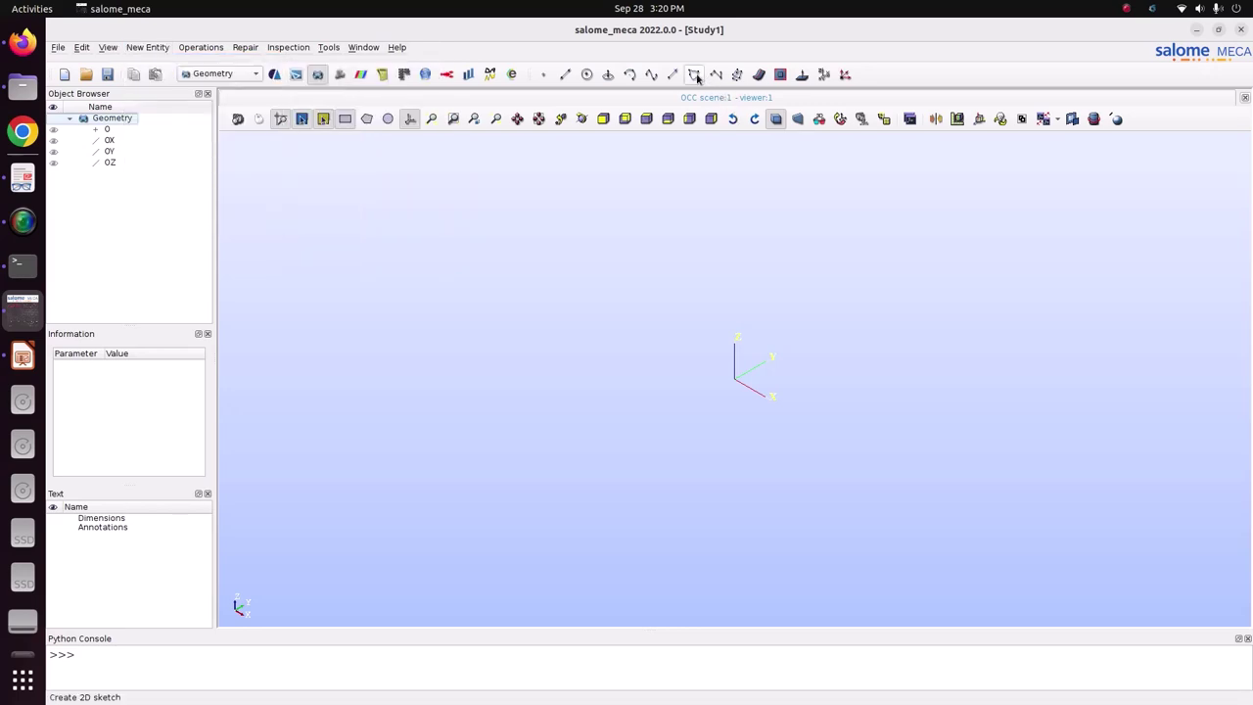
pyautogui.click(692, 76)
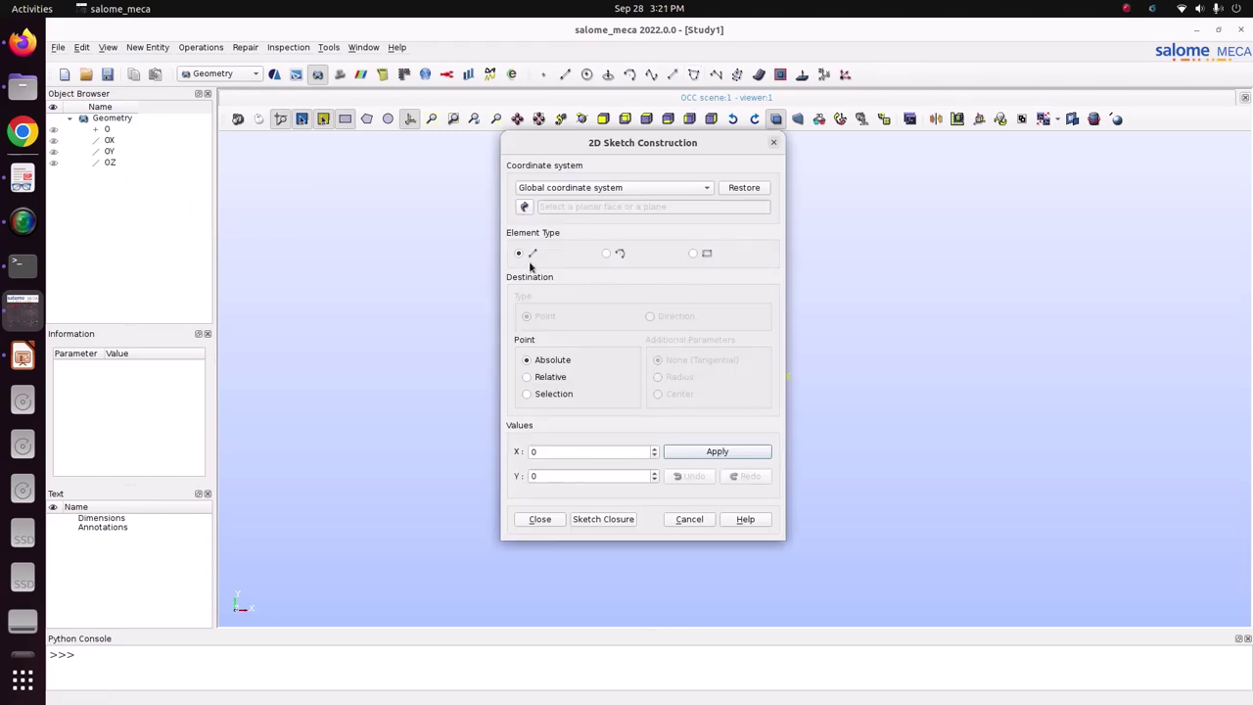
pyautogui.click(694, 254)
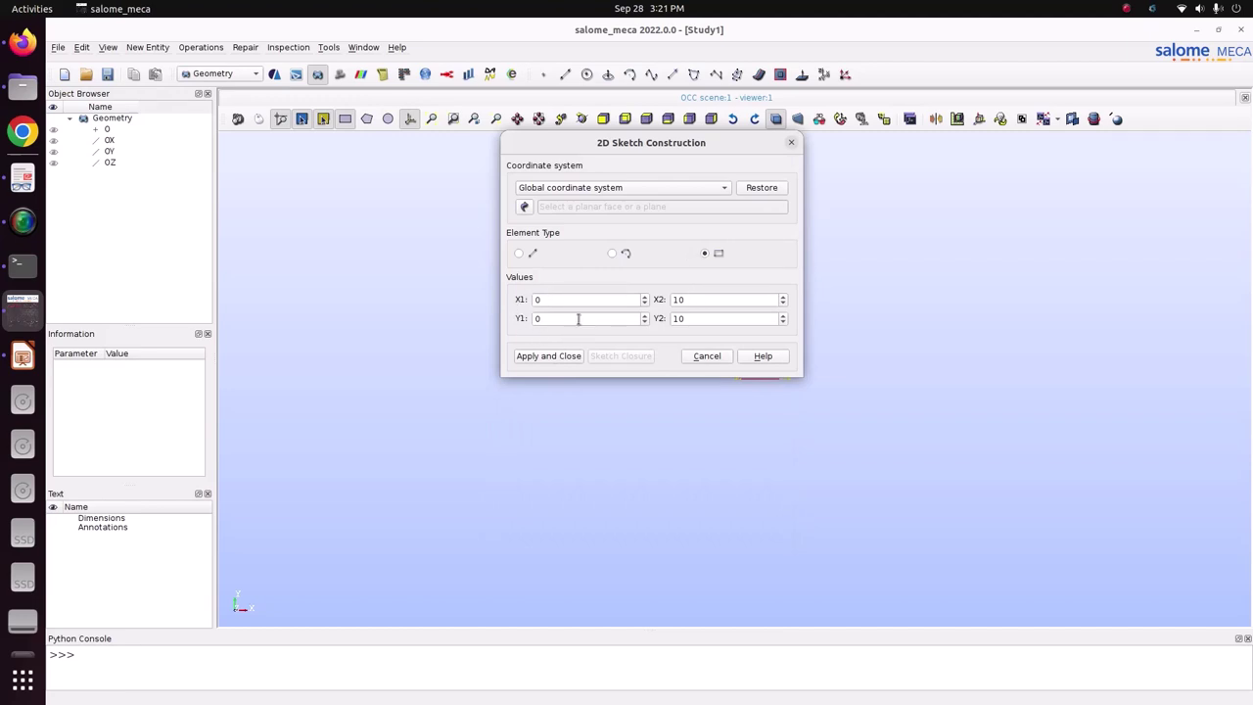
pyautogui.doubleClick(691, 299)
pyautogui.write('1')
pyautogui.press('Tab')
pyautogui.write('0.1')
pyautogui.click(568, 358)
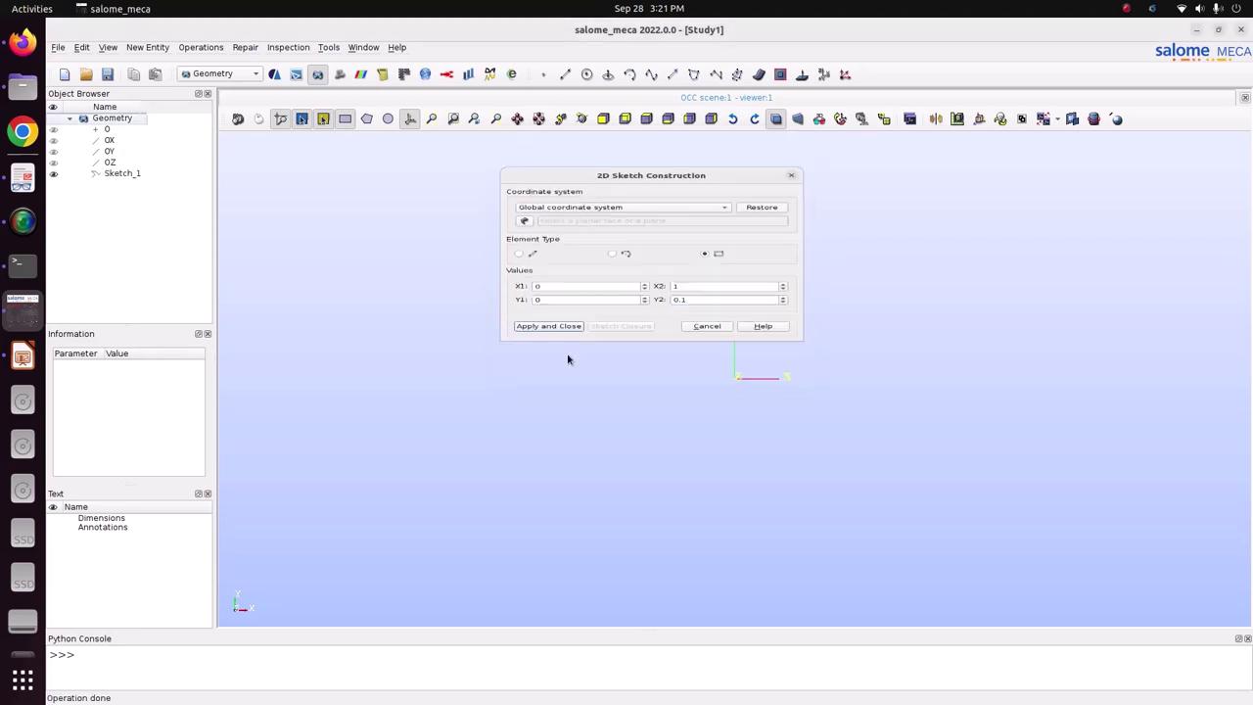
# Build a planar face from the rectangular beam sketch
pyautogui.click(431, 119)
pyautogui.scroll(-2, 616, 380)
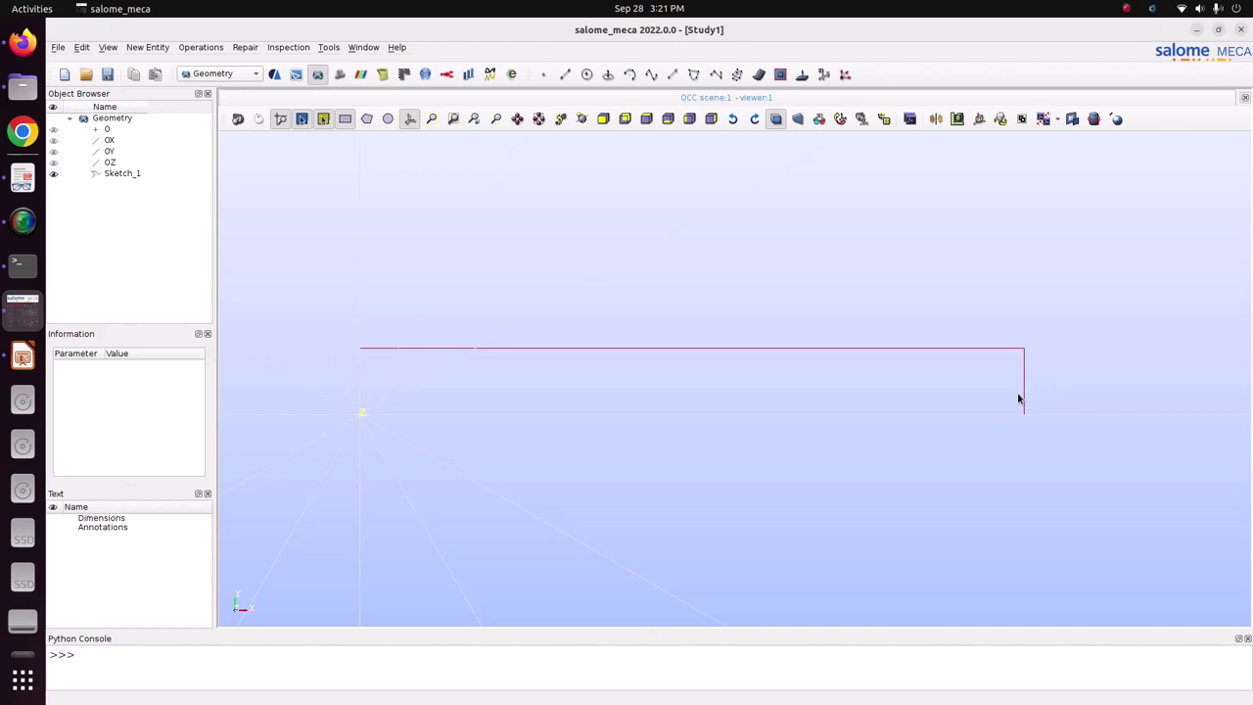
pyautogui.click(122, 173)
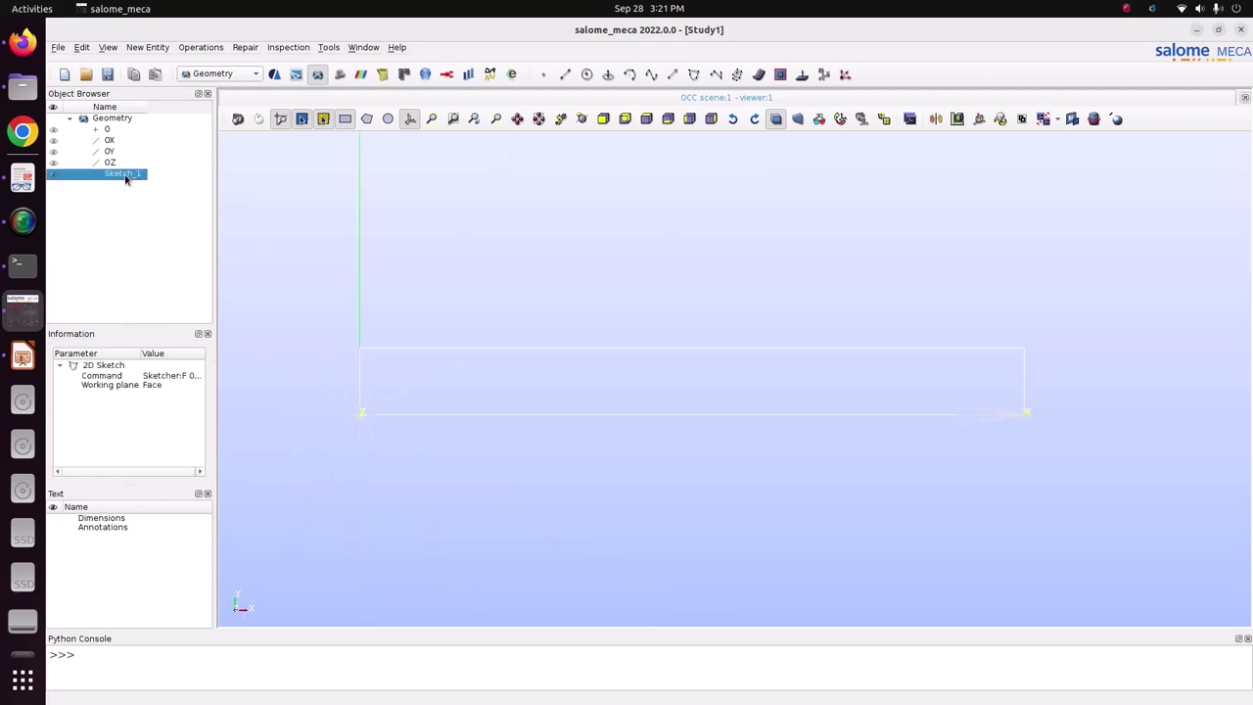
pyautogui.click(148, 47)
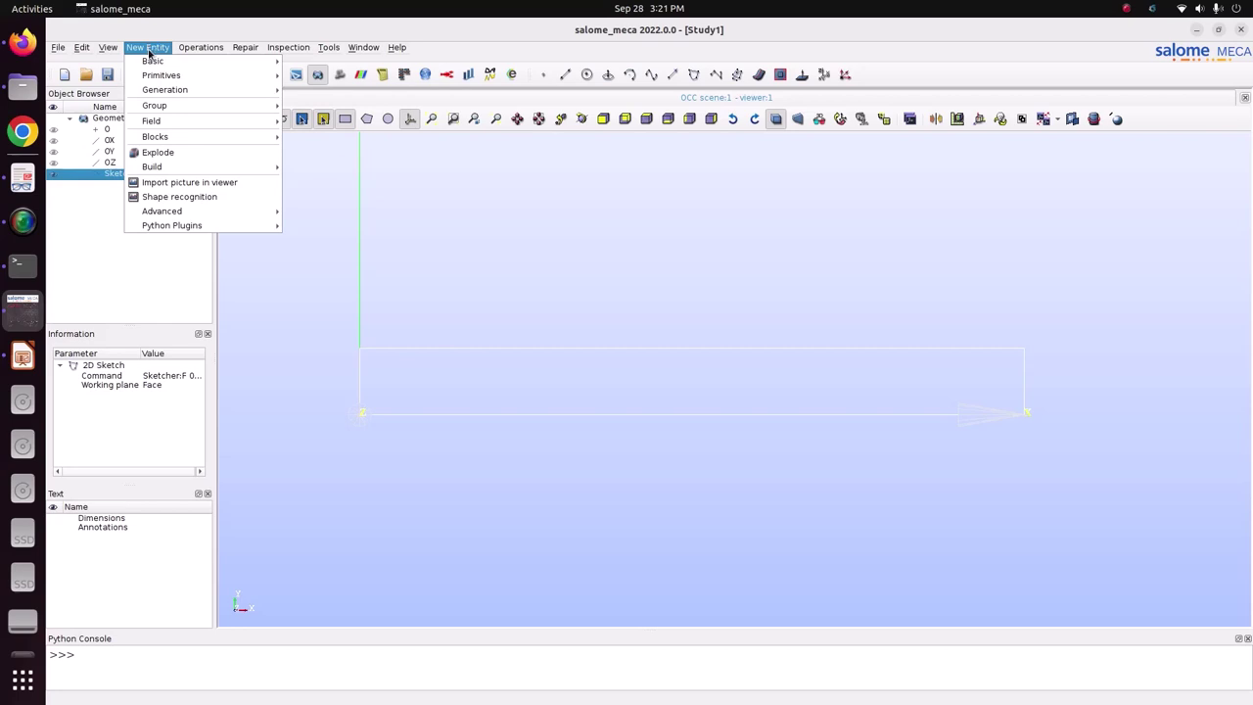
pyautogui.moveTo(159, 166)
pyautogui.click(333, 200)
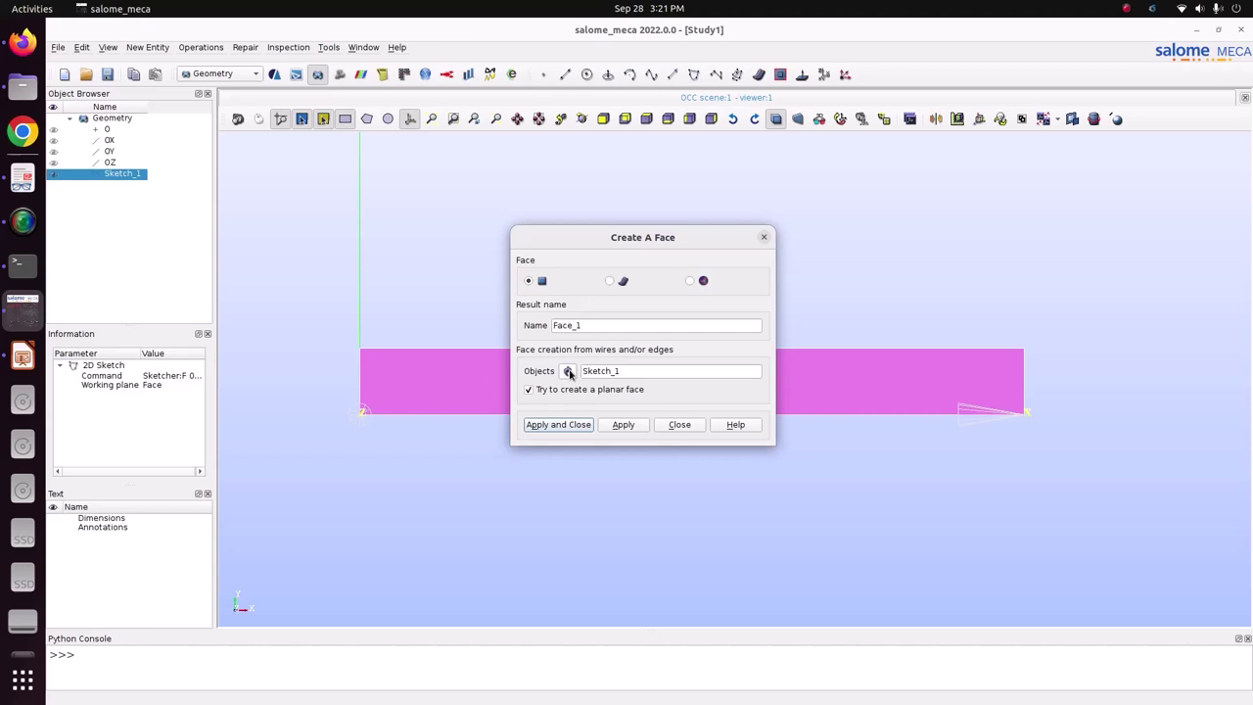
pyautogui.click(558, 424)
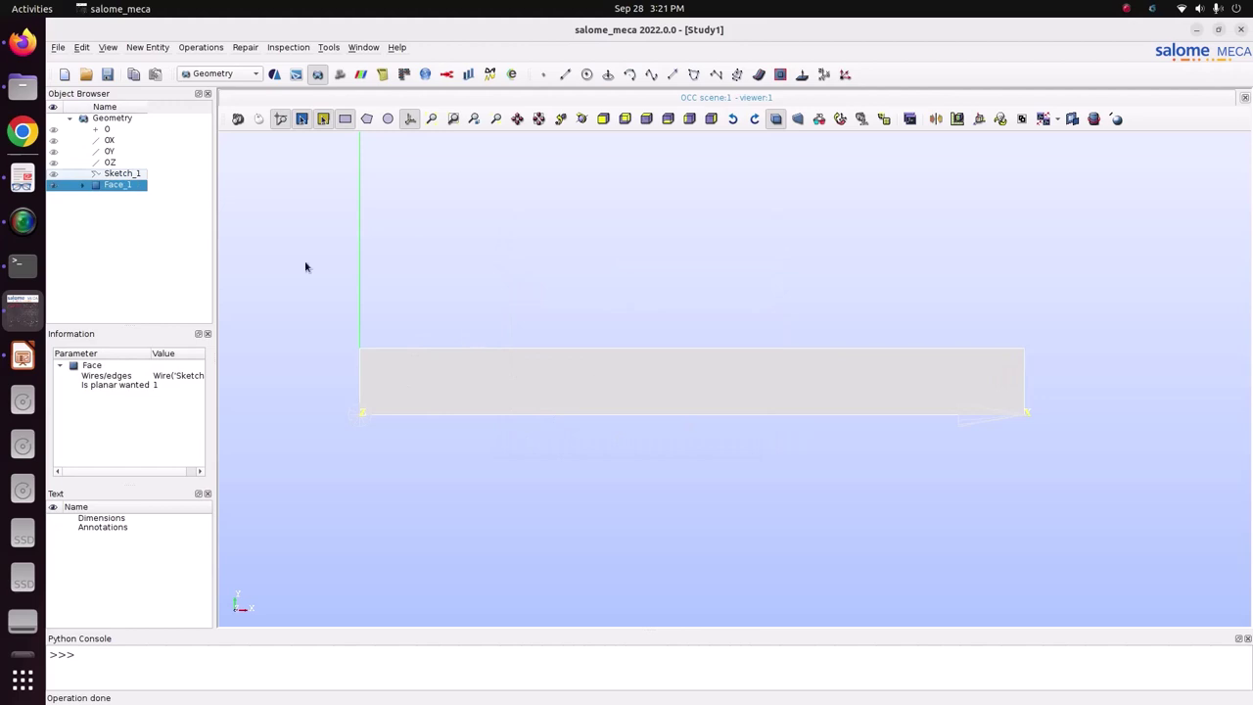
pyautogui.click(529, 265)
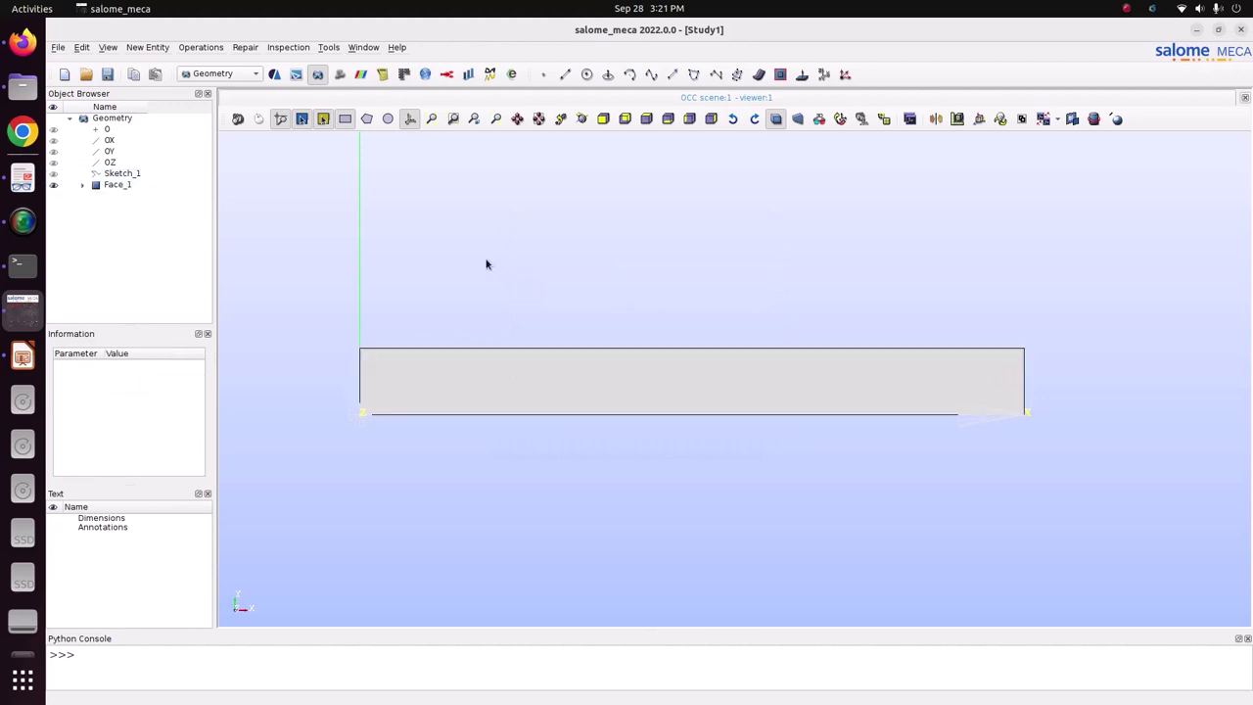
# Create a face group named Shell on the beam face, containing all of its face sub-shapes
pyautogui.click(106, 186)
pyautogui.rightClick(106, 186)
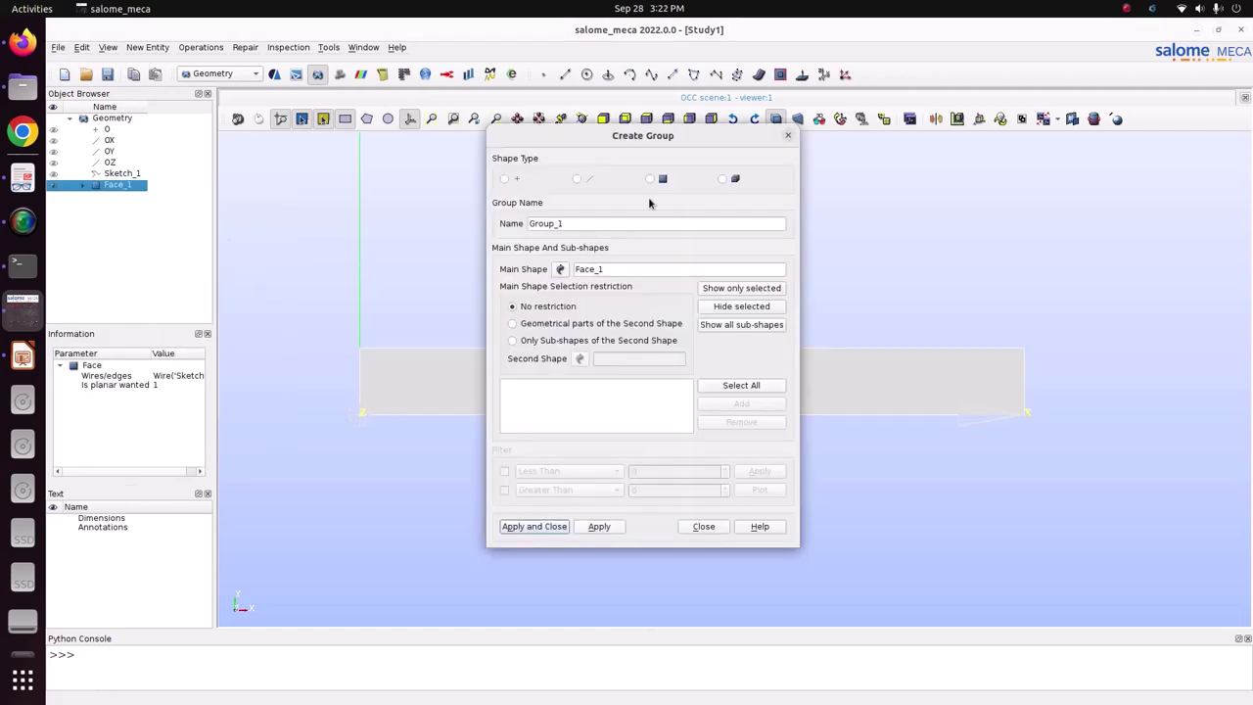
pyautogui.click(660, 180)
pyautogui.moveTo(679, 142); pyautogui.dragTo(353, 69)
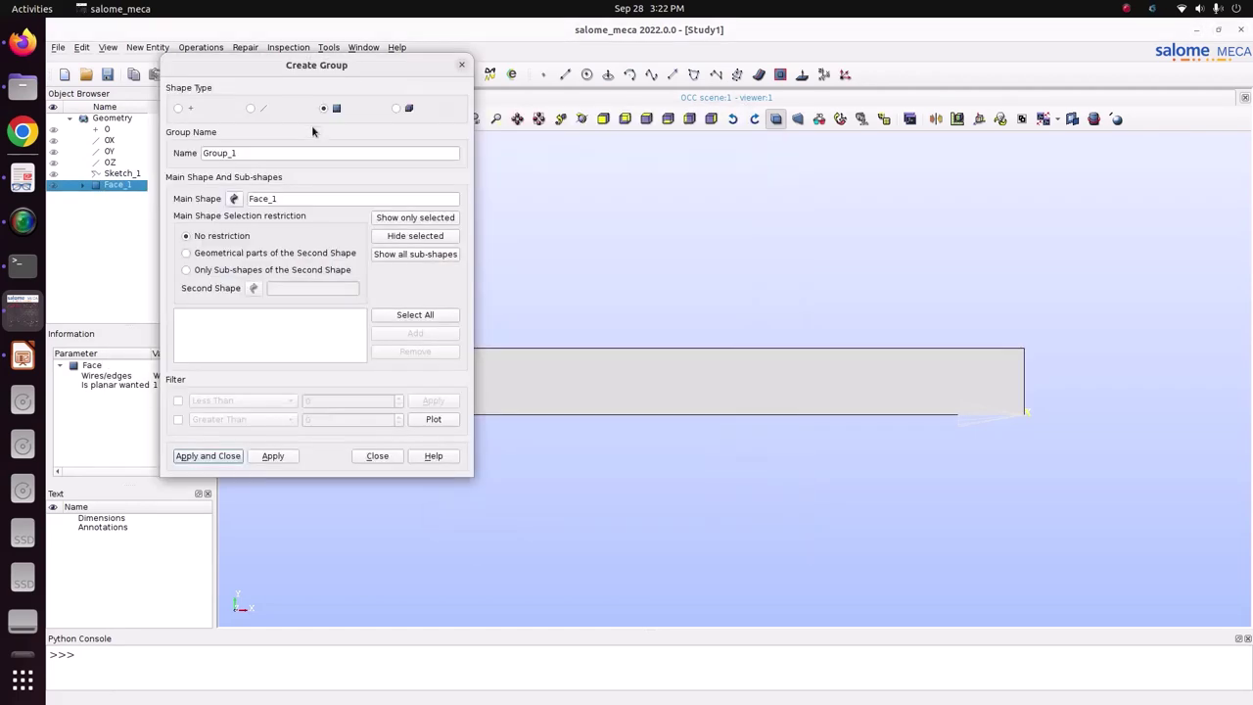
pyautogui.doubleClick(275, 150)
pyautogui.write('Shell')
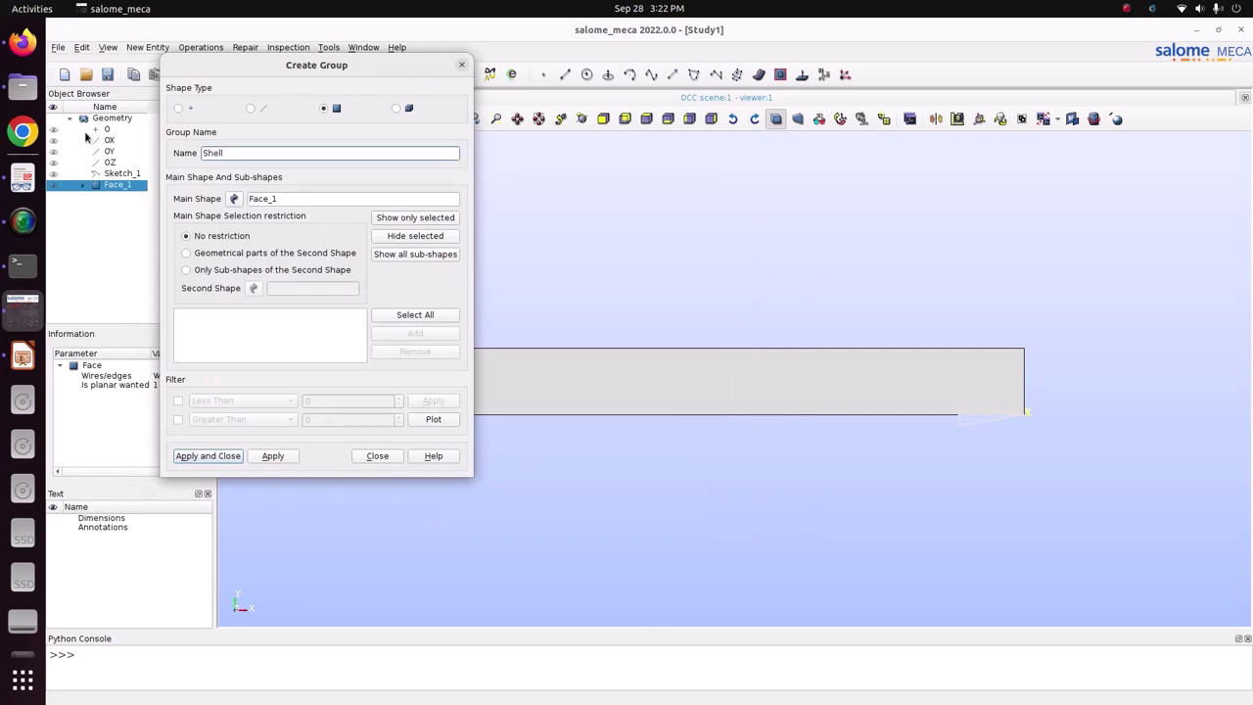
pyautogui.click(275, 455)
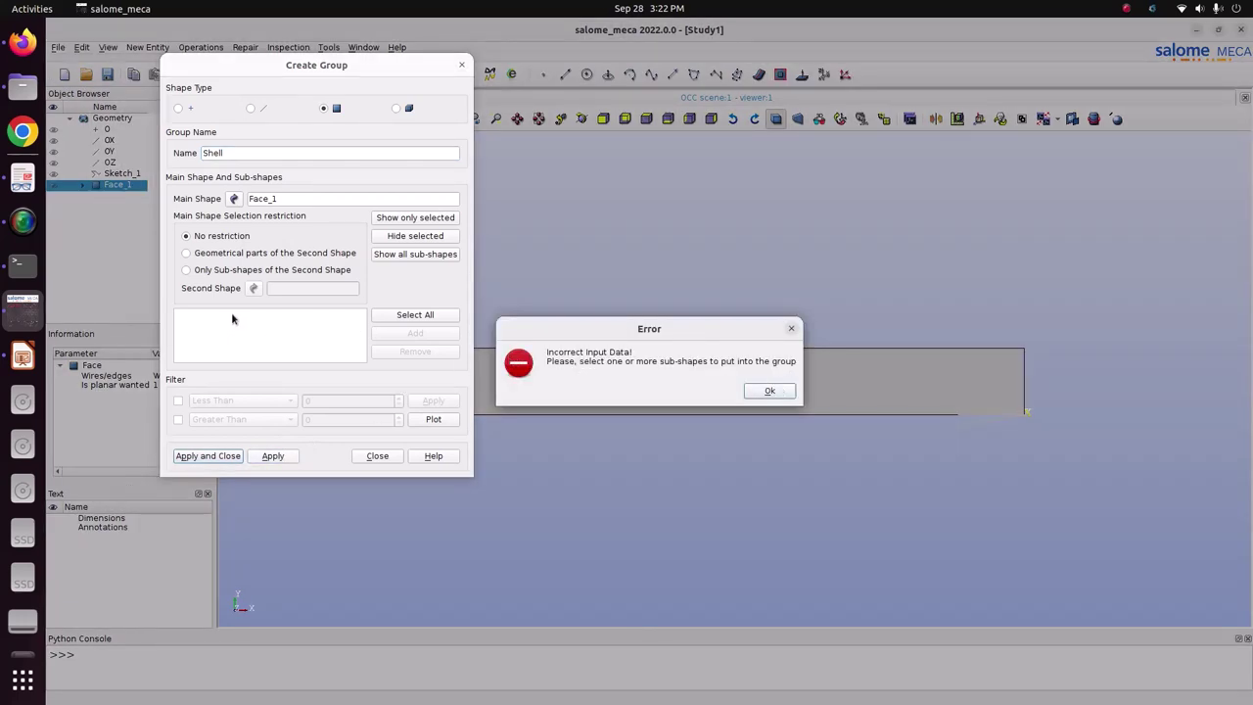
pyautogui.click(767, 391)
pyautogui.click(405, 316)
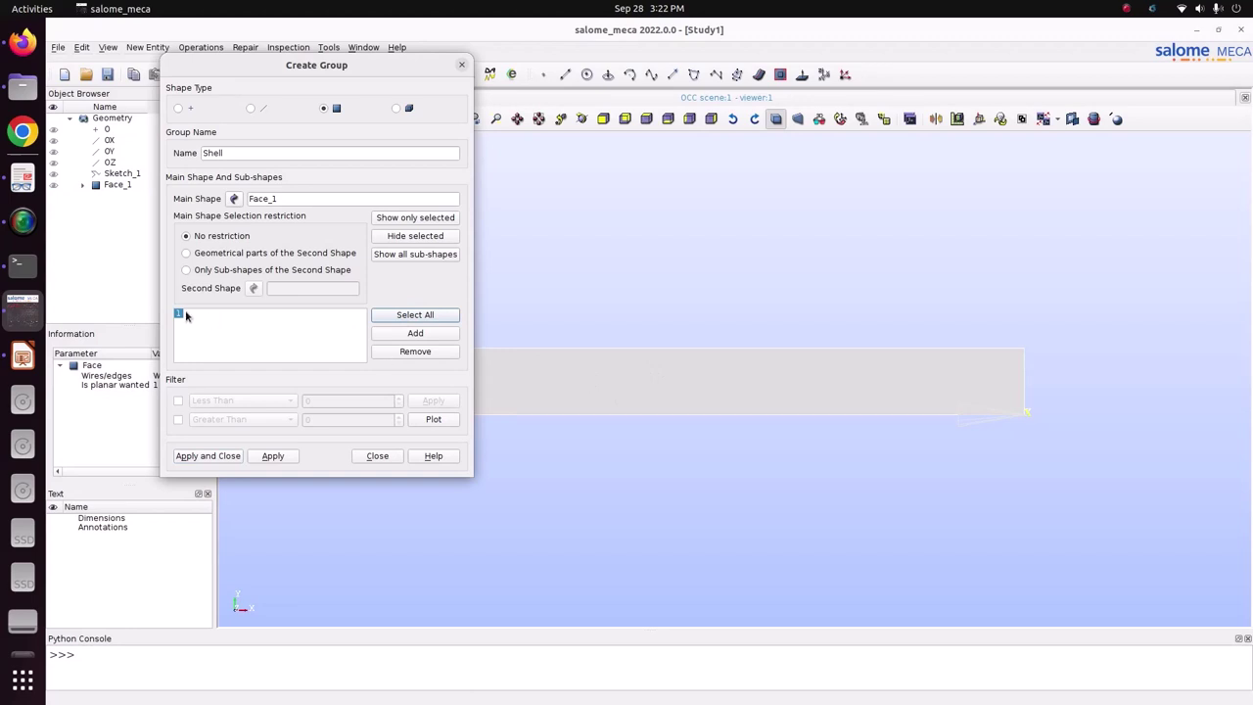
pyautogui.click(273, 456)
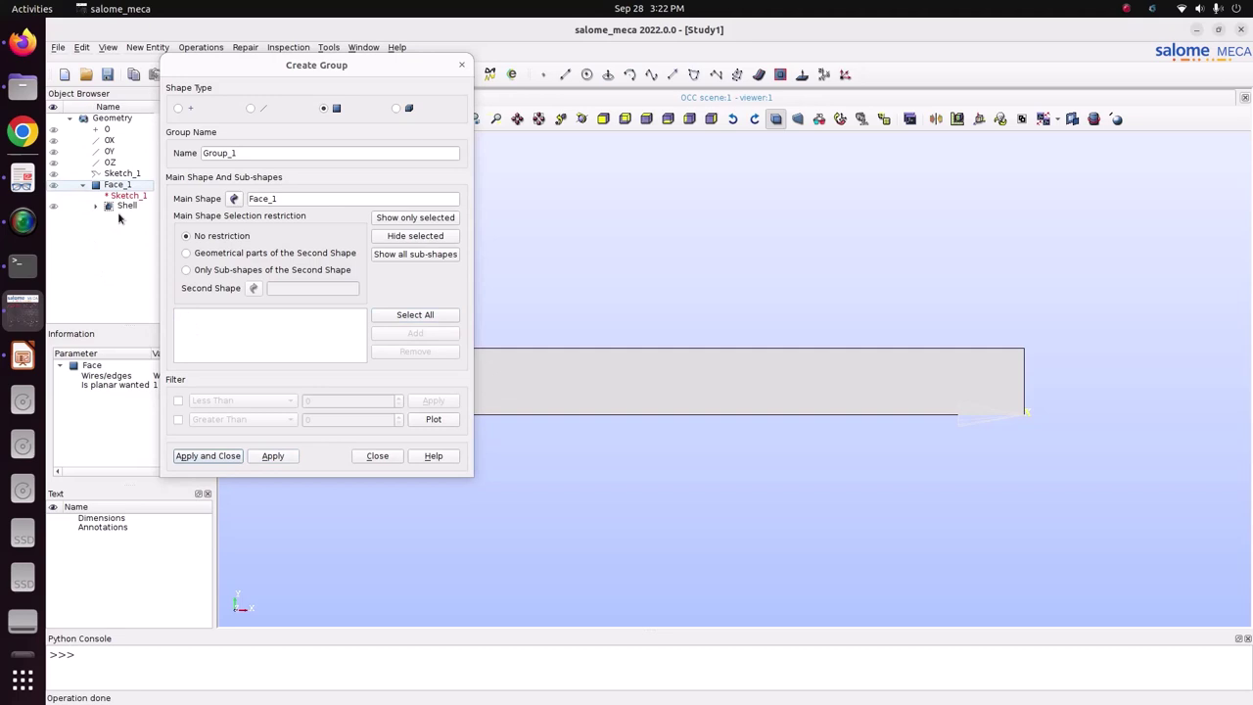
# Create an edge group named Fix on the beam face from the short vertical edge at the origin
pyautogui.click(251, 108)
pyautogui.moveTo(312, 72); pyautogui.dragTo(960, 168)
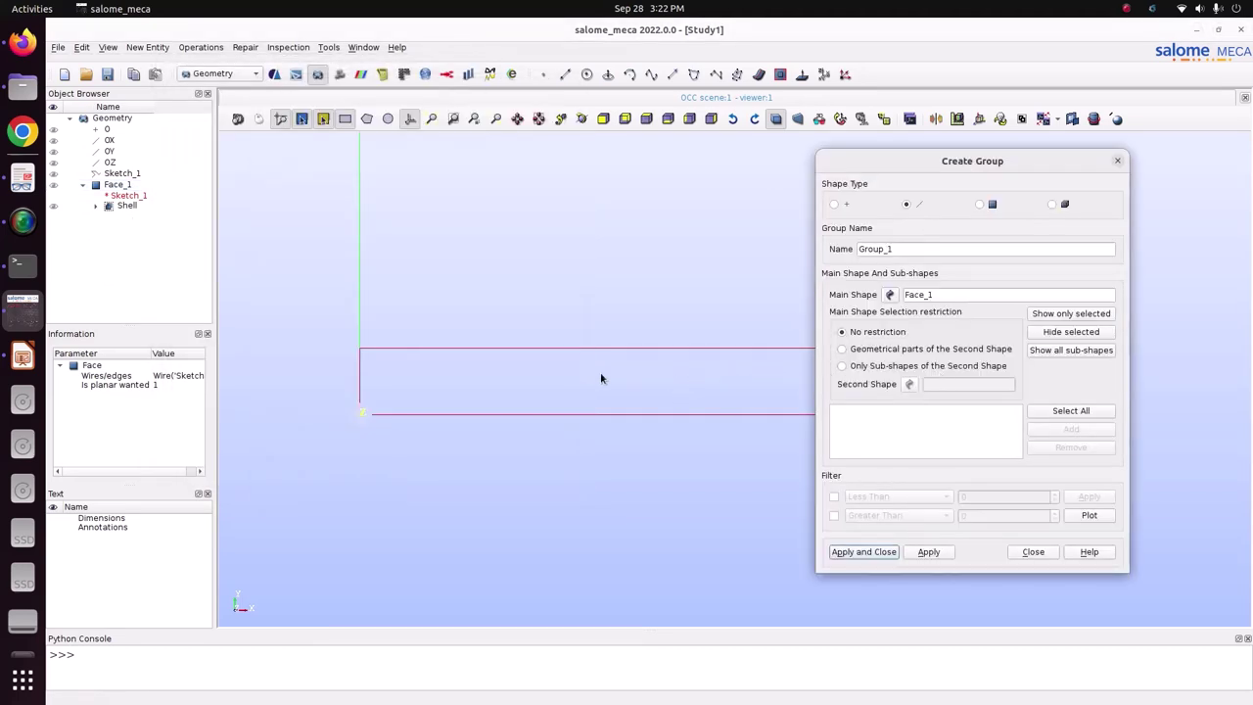
pyautogui.click(358, 383)
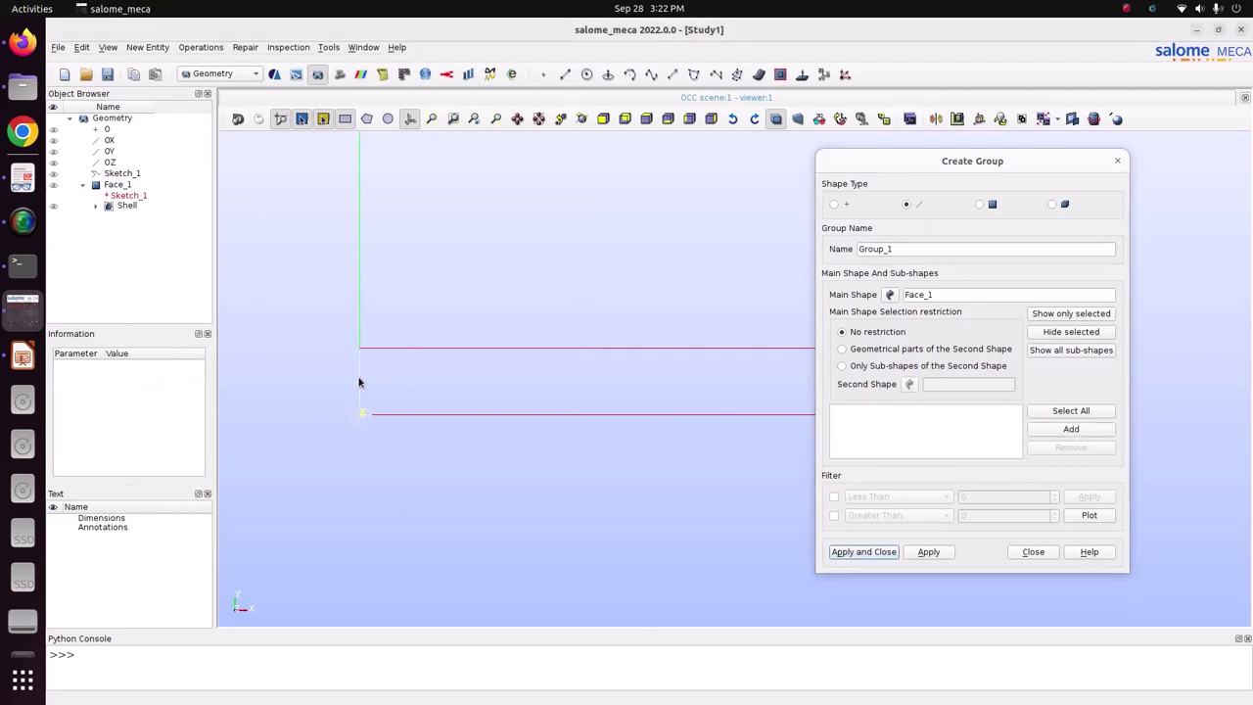
pyautogui.click(1071, 429)
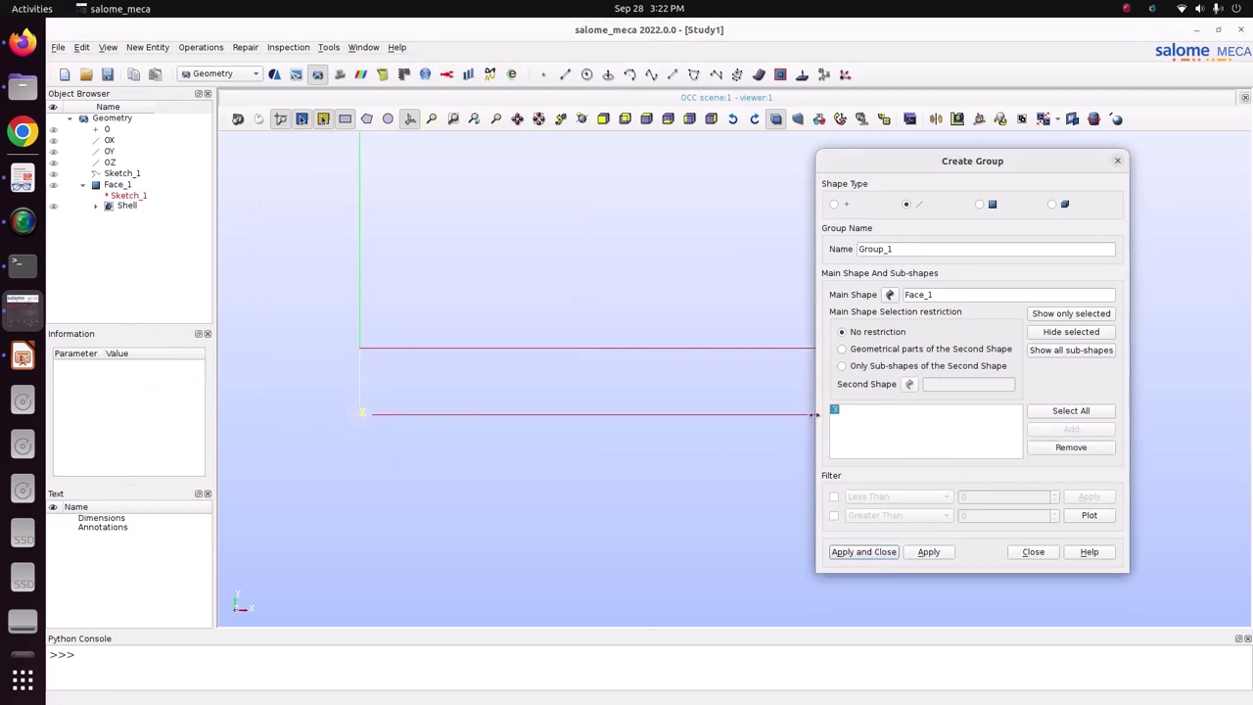
pyautogui.doubleClick(906, 248)
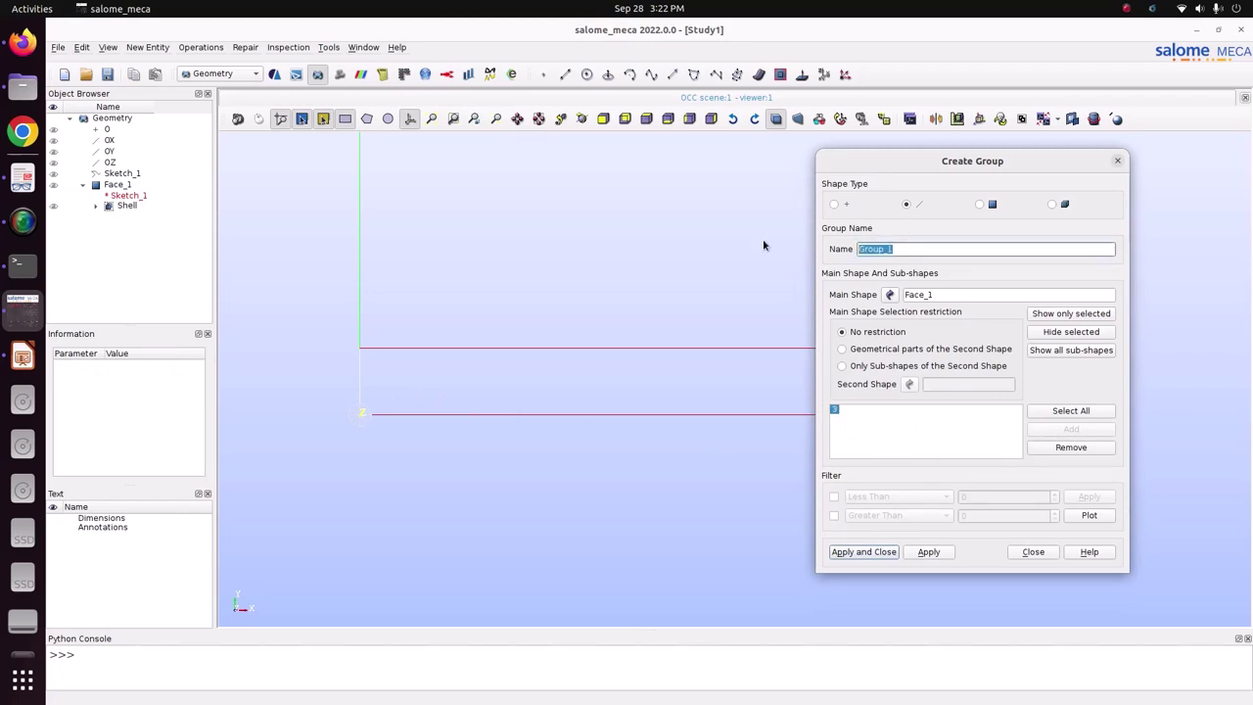
pyautogui.write('Fix')
pyautogui.click(930, 552)
pyautogui.click(1028, 552)
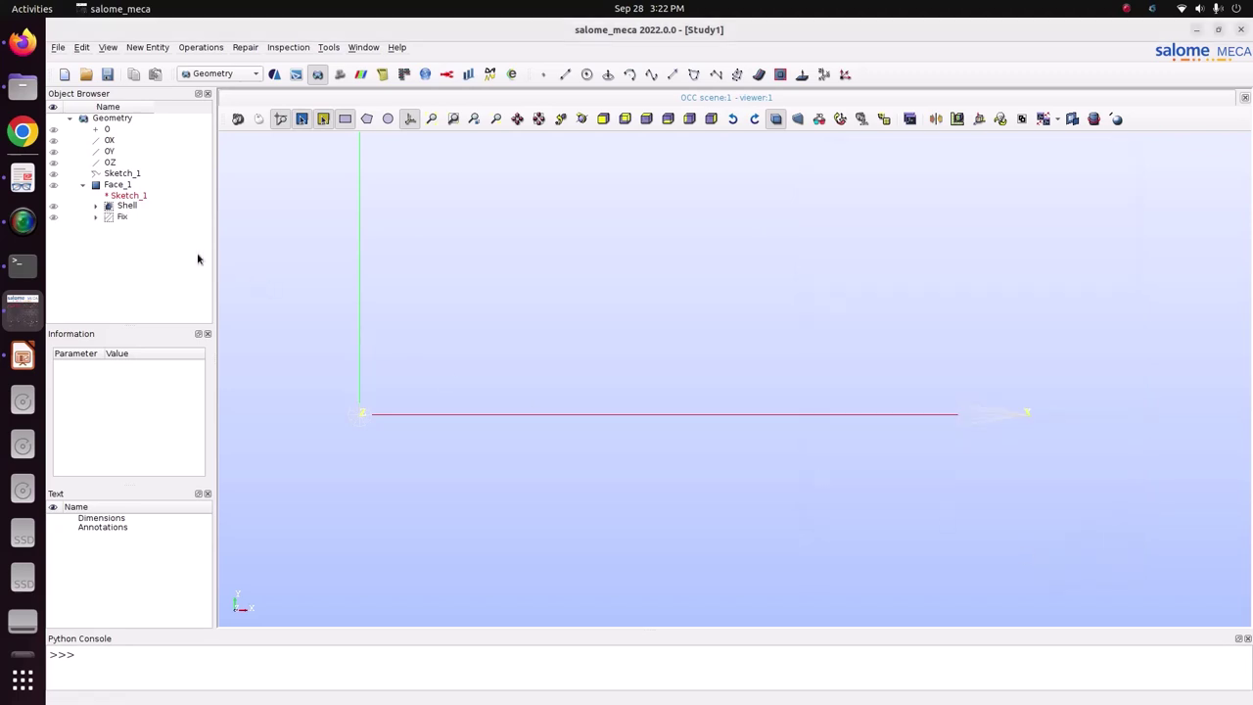
# Check the Shell and Fix groups, and save the study as Study12 in the CODE_ASTER/14_modal_AN_SHELL folder
pyautogui.click(115, 208)
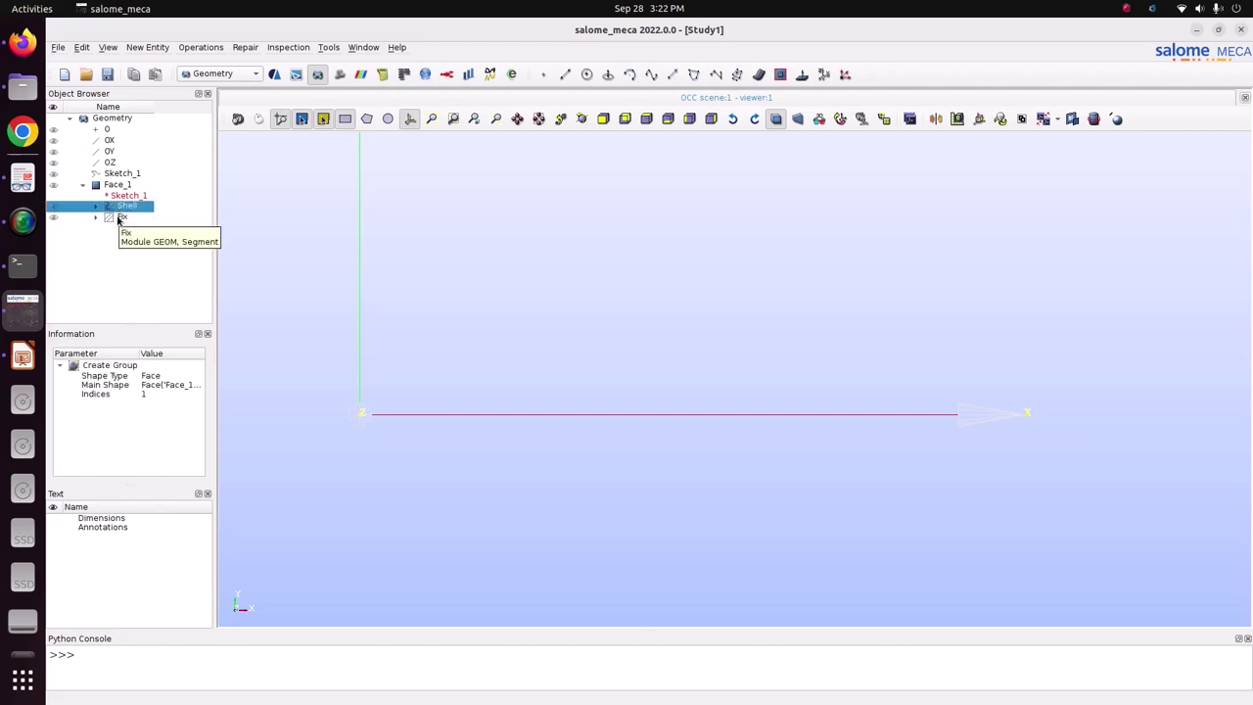
pyautogui.click(117, 218)
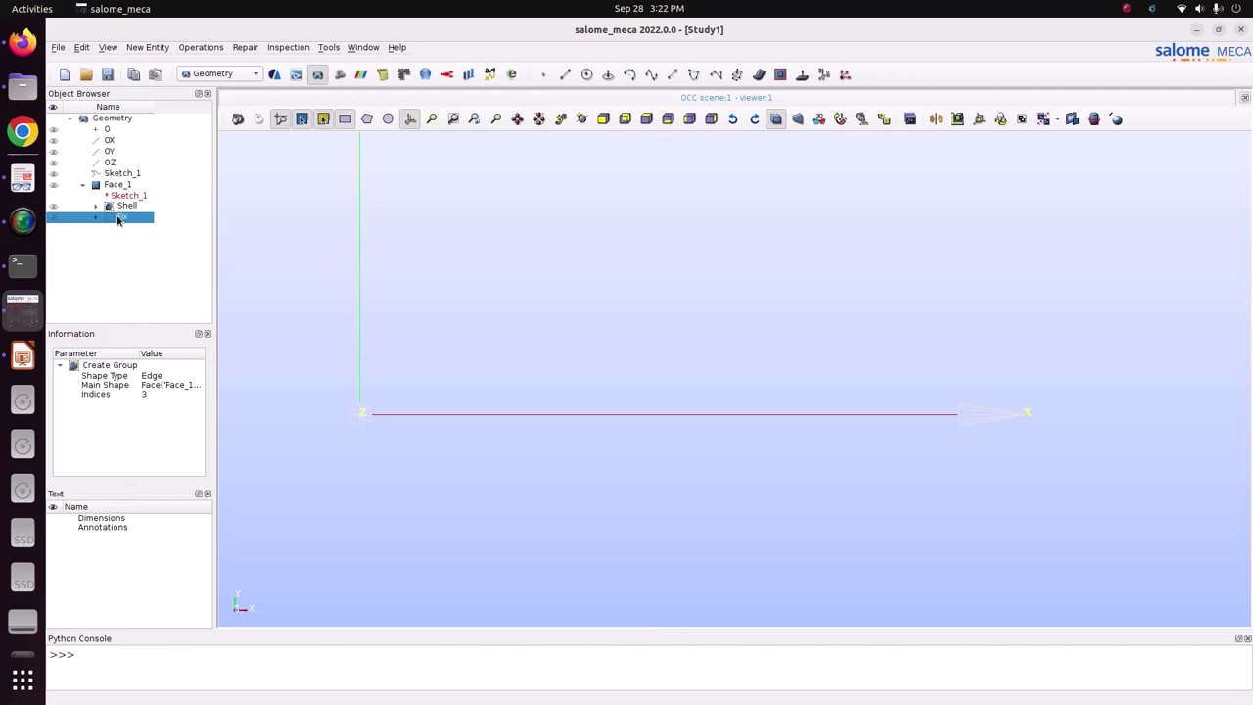
pyautogui.click(57, 47)
pyautogui.click(83, 118)
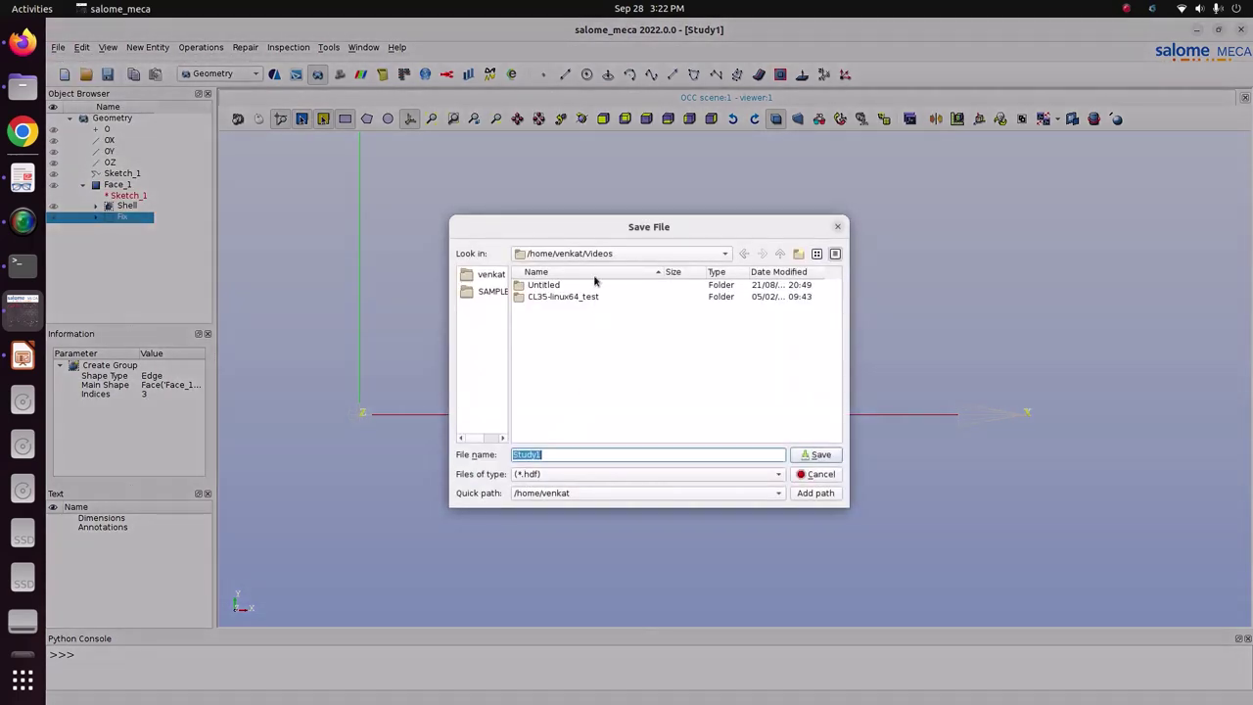
pyautogui.click(598, 257)
pyautogui.click(598, 278)
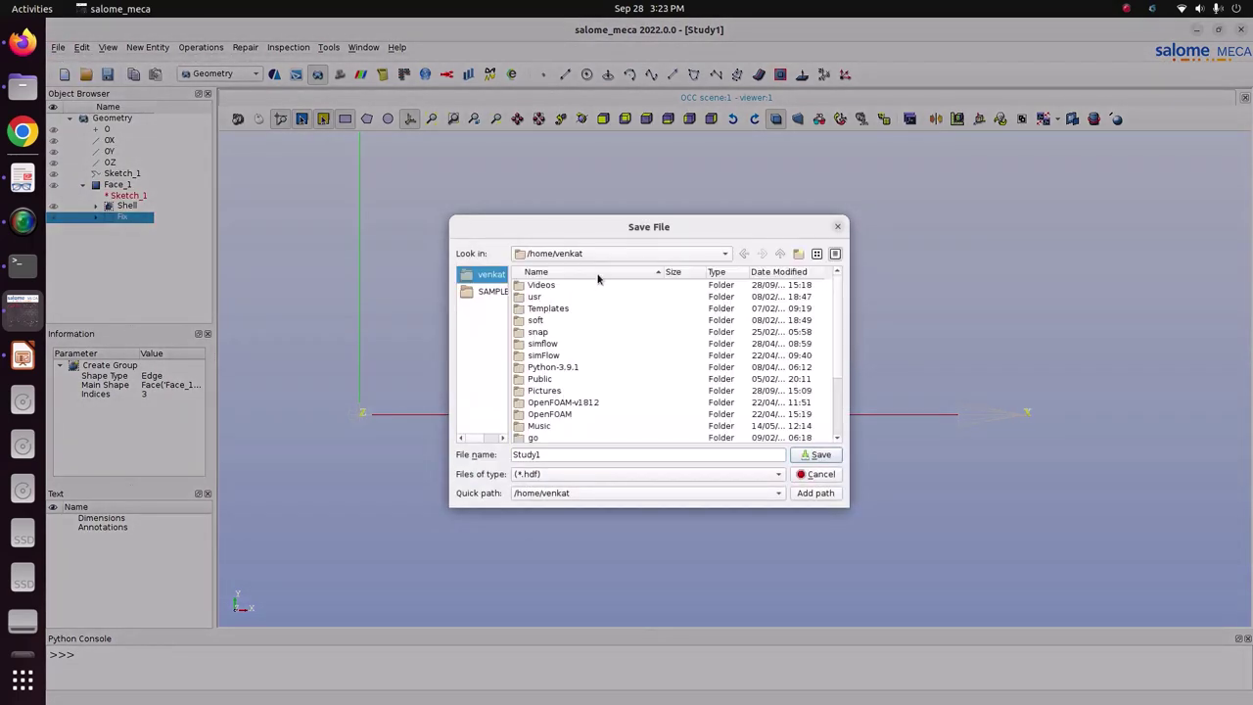
pyautogui.doubleClick(546, 393)
pyautogui.doubleClick(552, 298)
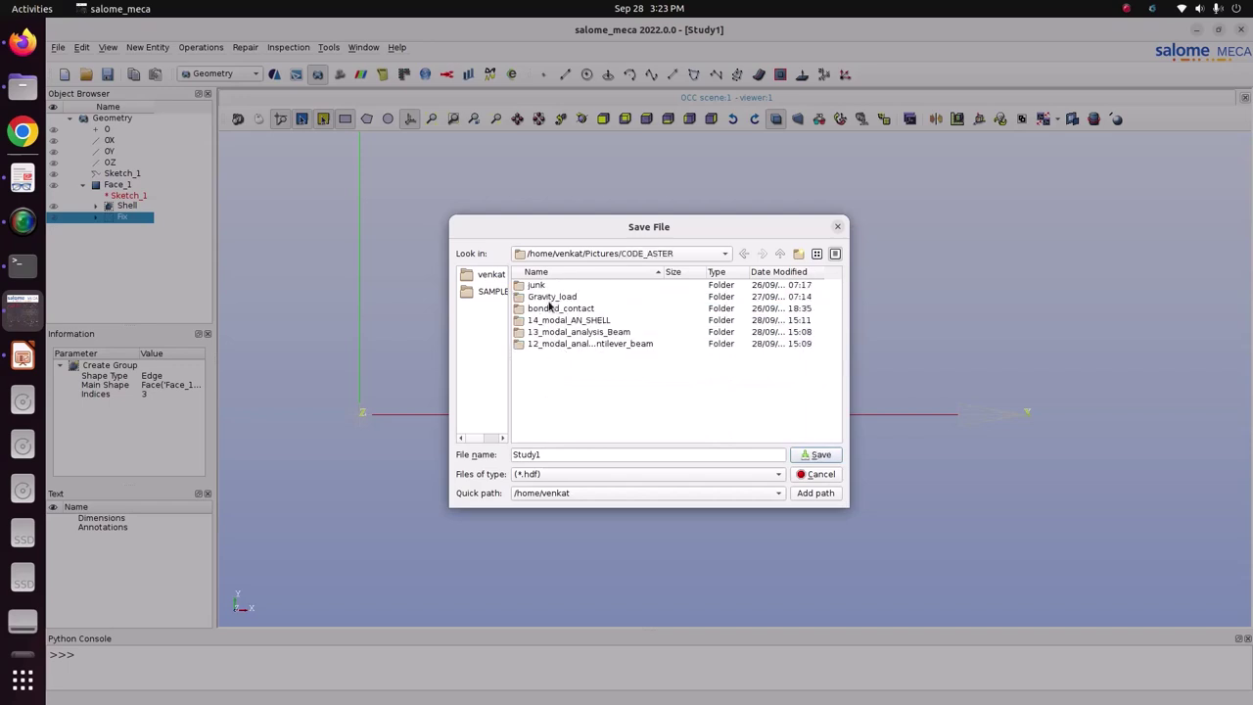
pyautogui.click(539, 323)
pyautogui.doubleClick(539, 323)
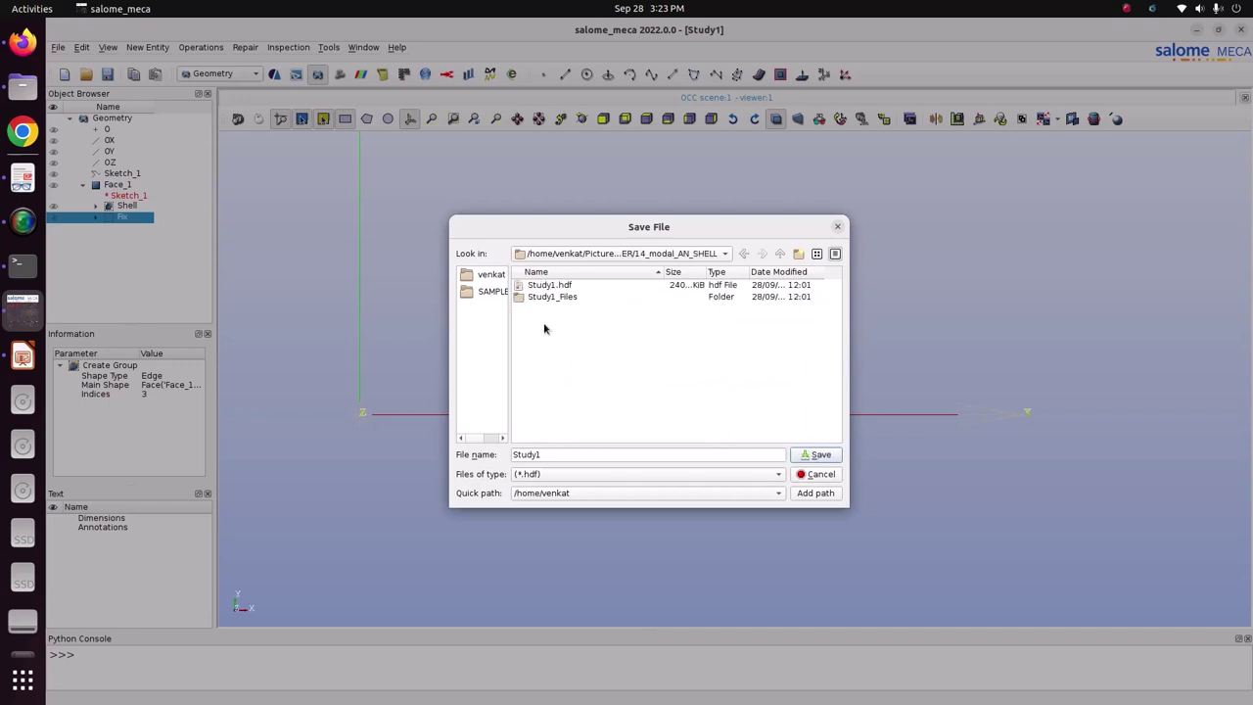
pyautogui.click(570, 454)
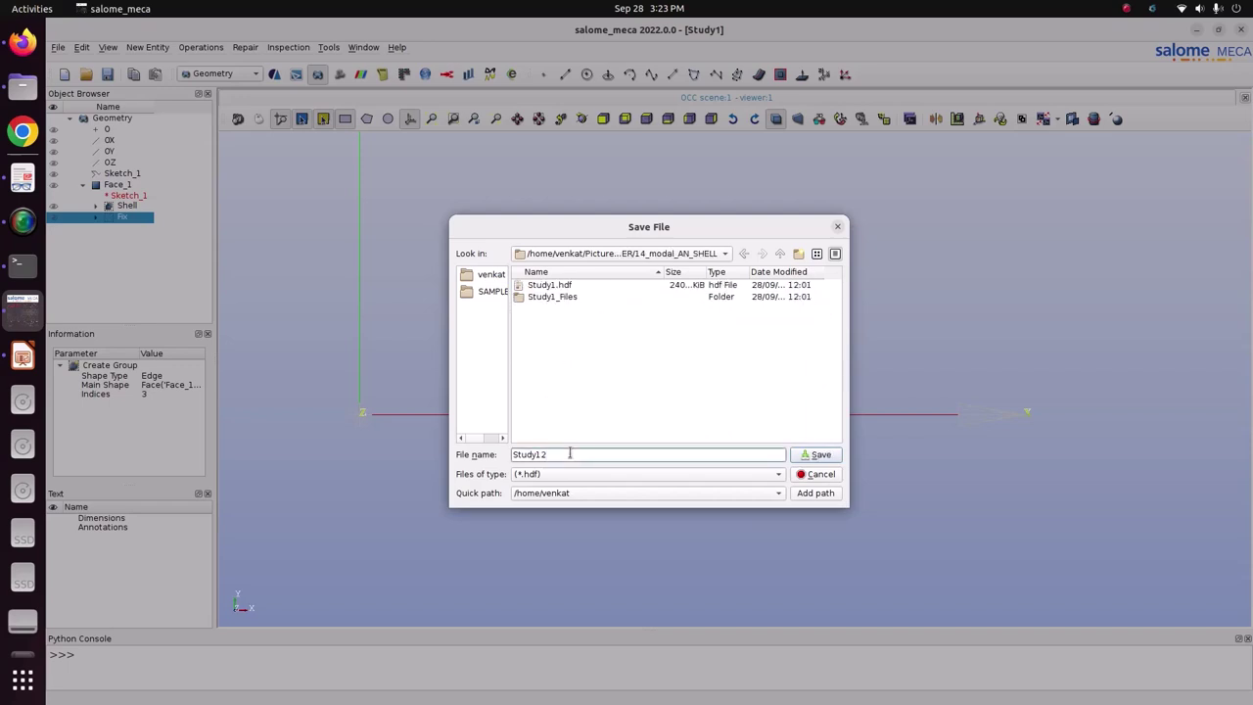
pyautogui.press('Return')
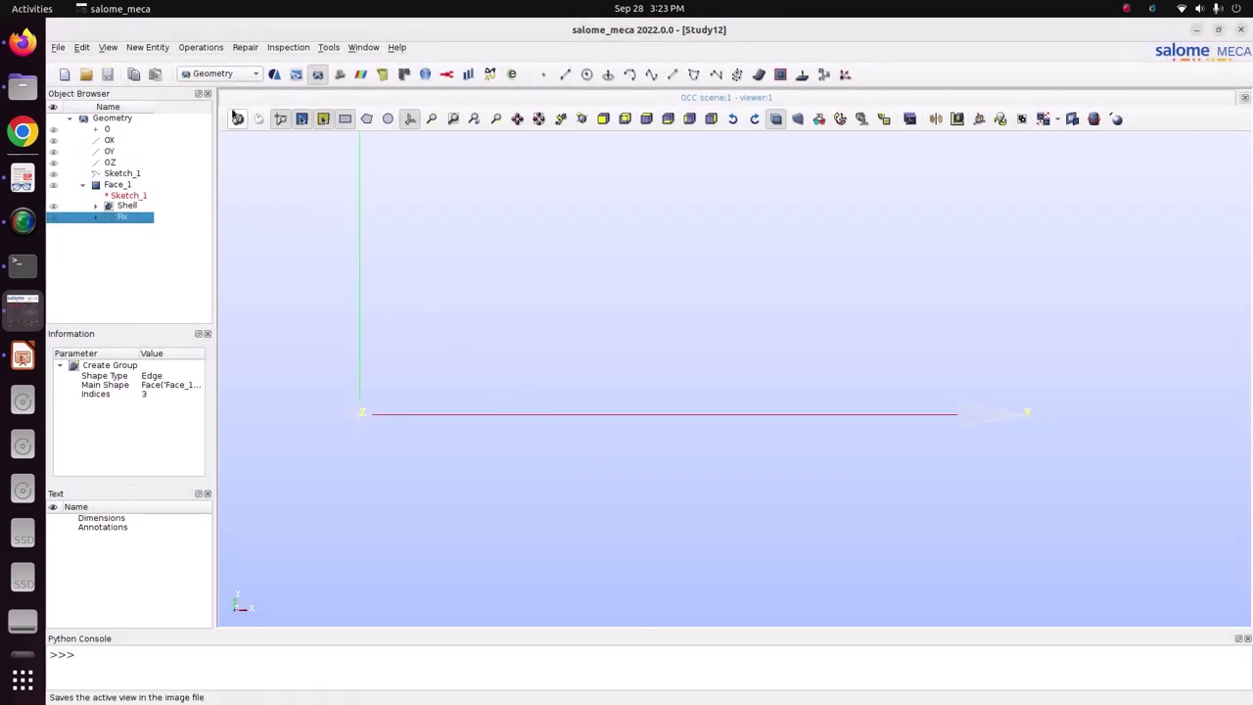
# Switch to the Mesh module and start a mesh on Face_1 with Quadrangle: Mapping as the 2D algorithm
pyautogui.click(217, 74)
pyautogui.click(229, 88)
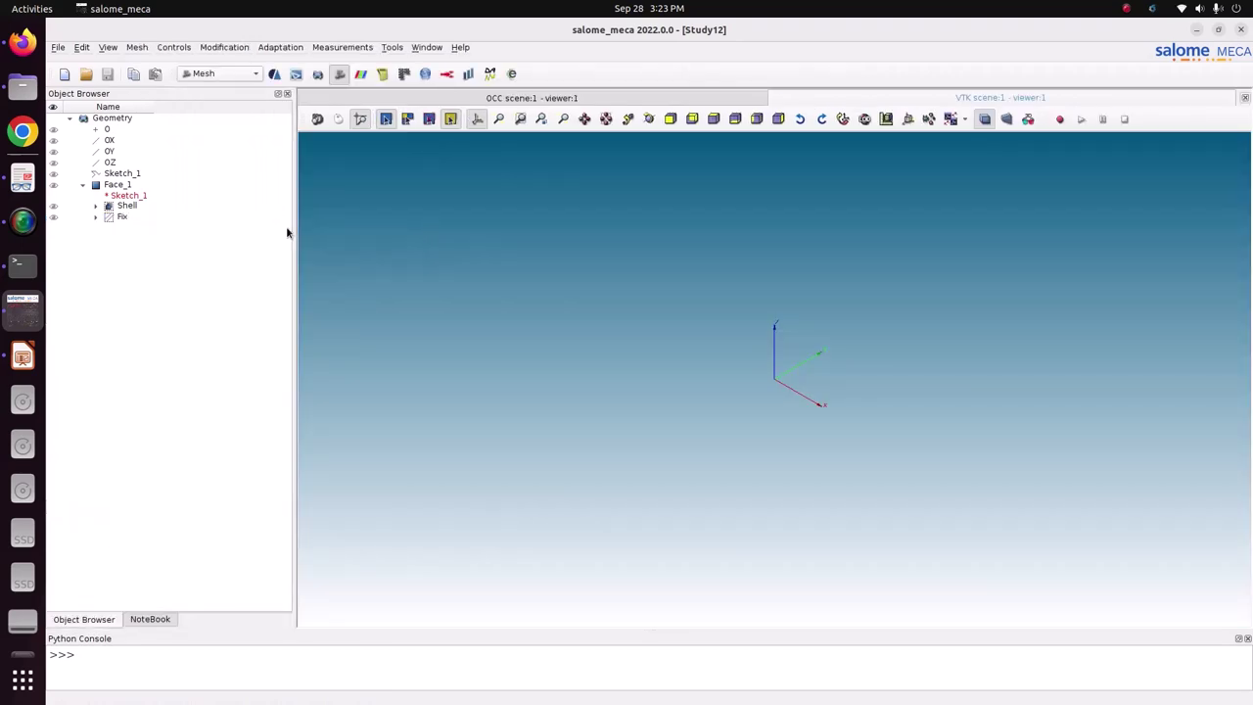
pyautogui.click(117, 186)
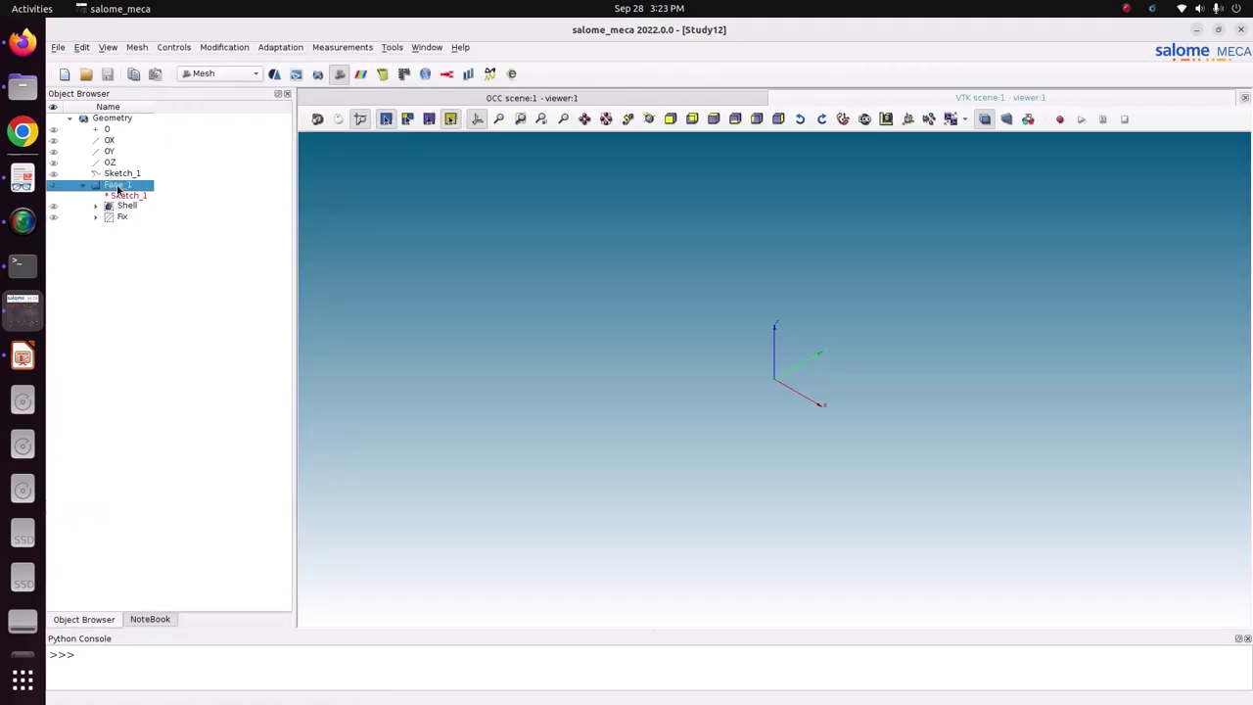
pyautogui.click(137, 47)
pyautogui.click(143, 63)
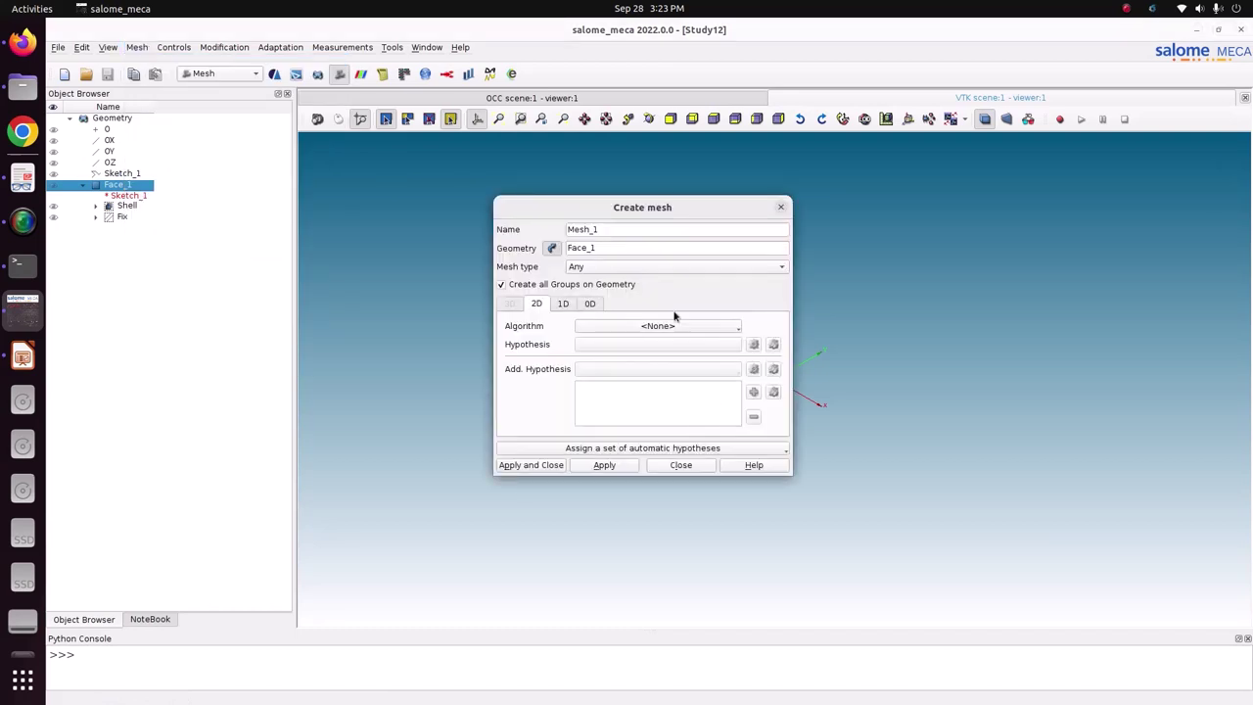
pyautogui.click(715, 327)
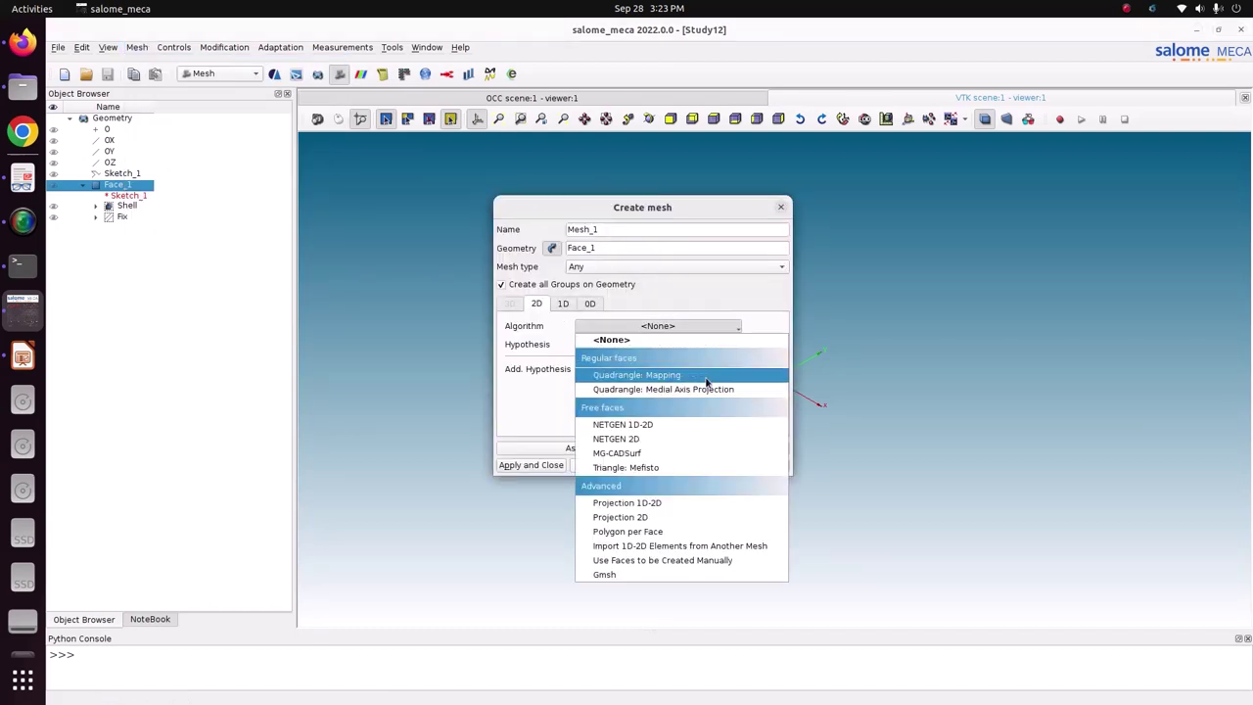
pyautogui.click(597, 326)
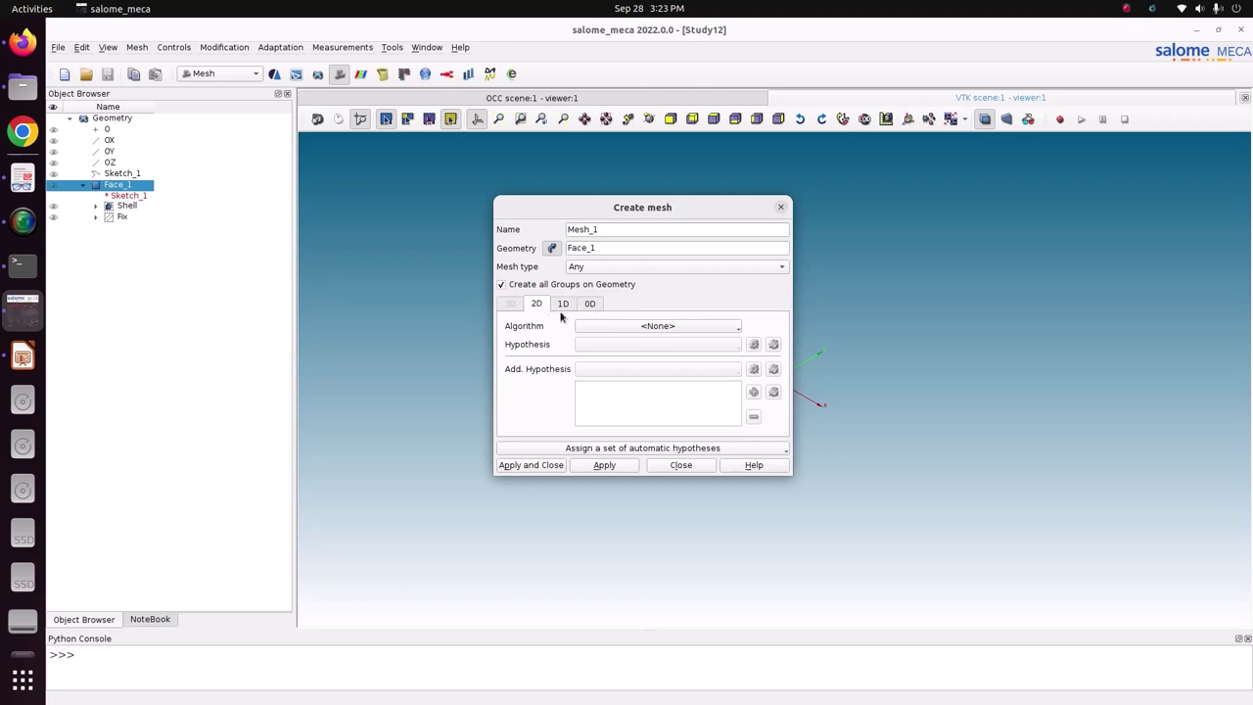
pyautogui.click(602, 327)
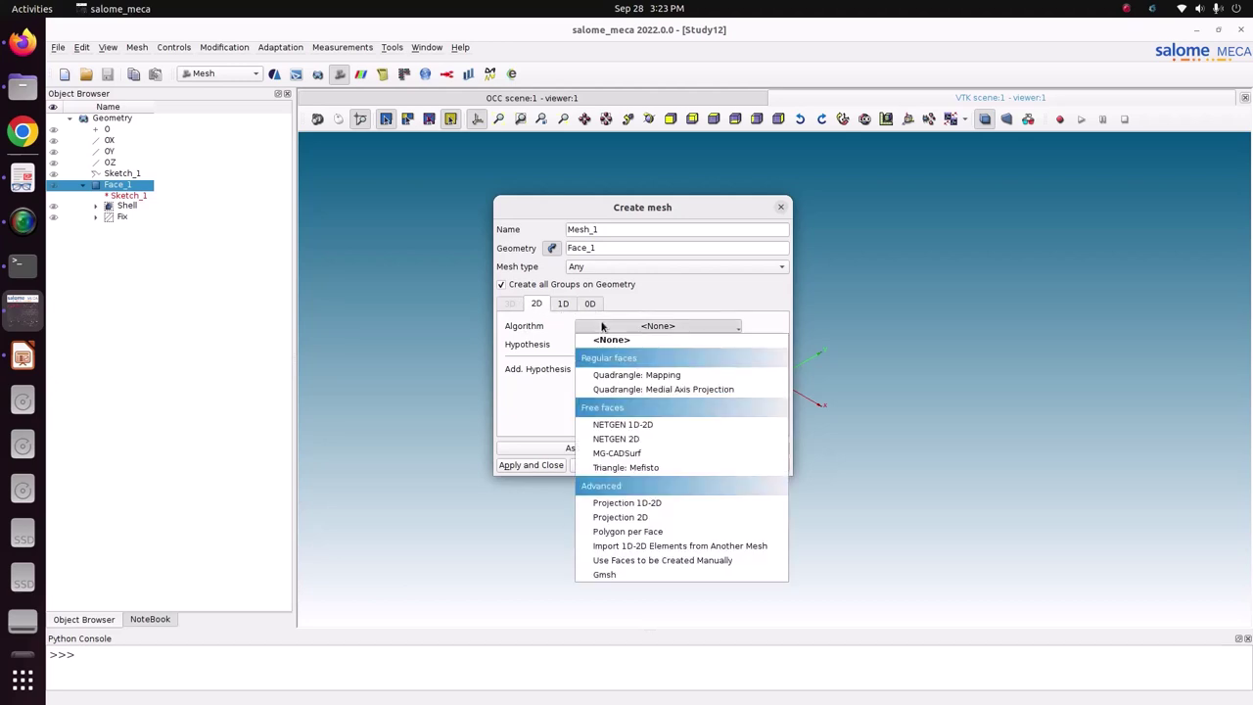
pyautogui.click(630, 380)
# Assign Wire Discretisation as the 1D algorithm with a Local Length hypothesis of 0.02, and create the mesh
pyautogui.click(564, 304)
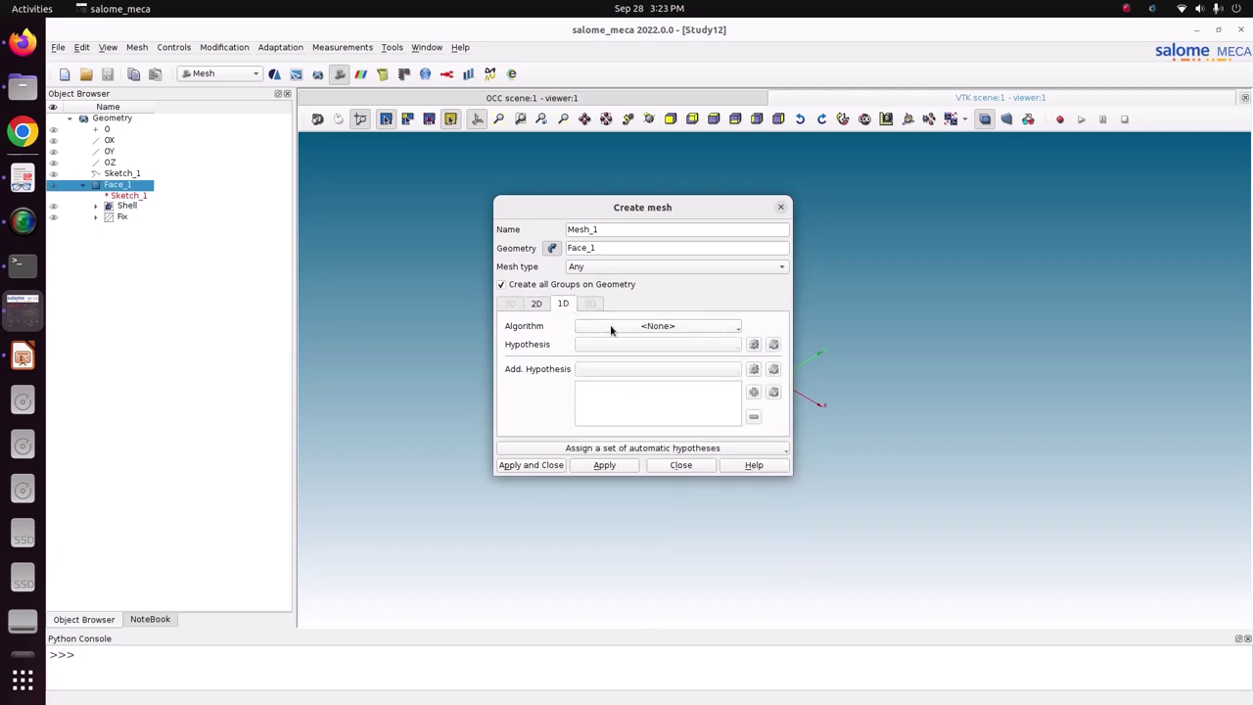
pyautogui.click(676, 327)
pyautogui.click(680, 377)
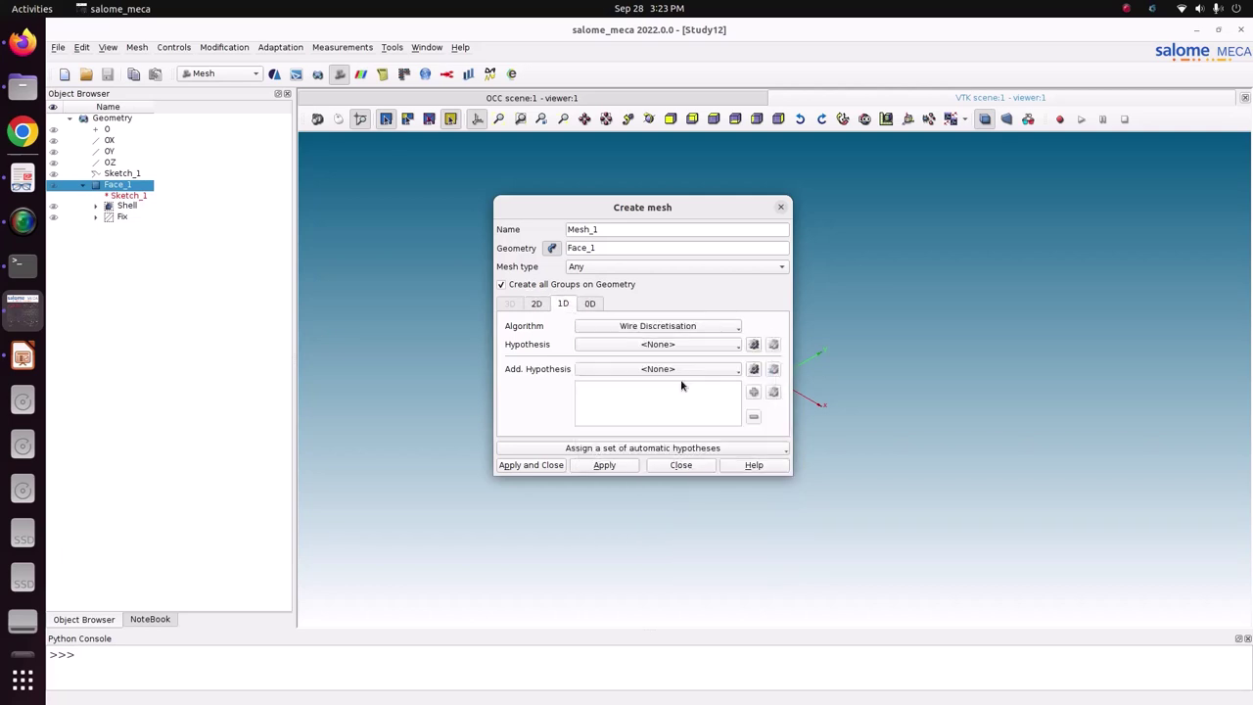
pyautogui.click(754, 345)
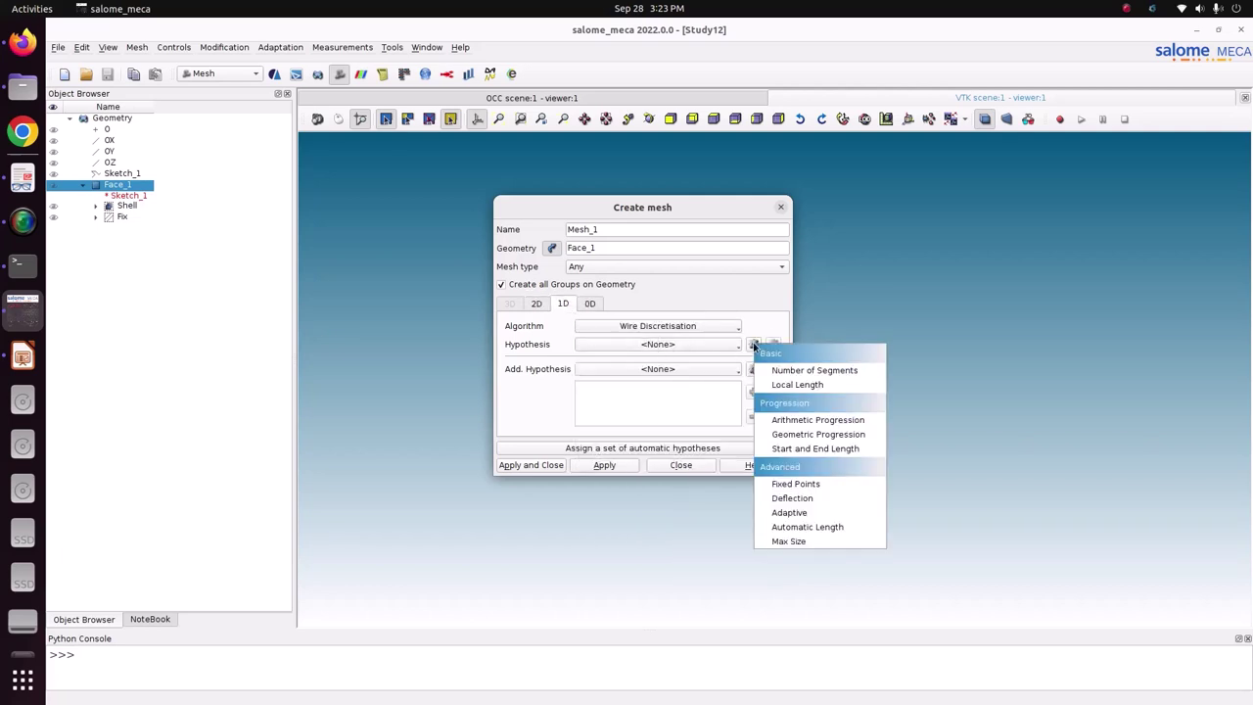
pyautogui.click(800, 384)
pyautogui.moveTo(658, 328); pyautogui.dragTo(462, 301)
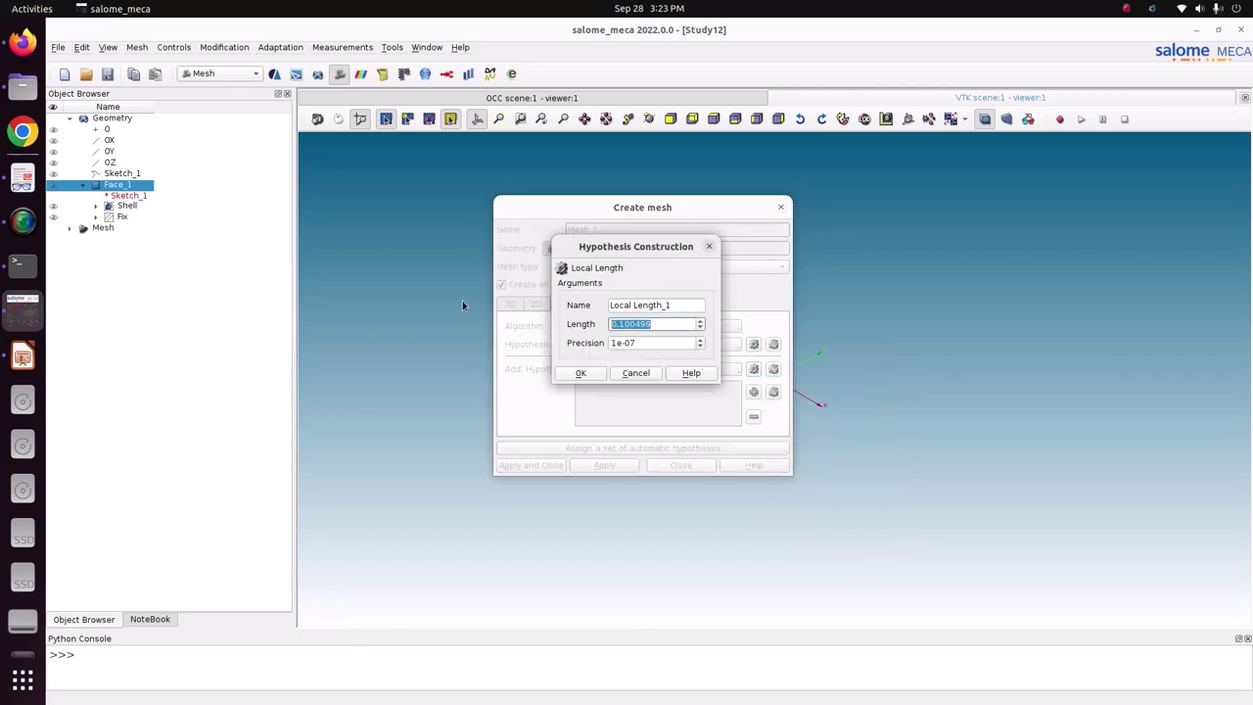
pyautogui.write('0.0')
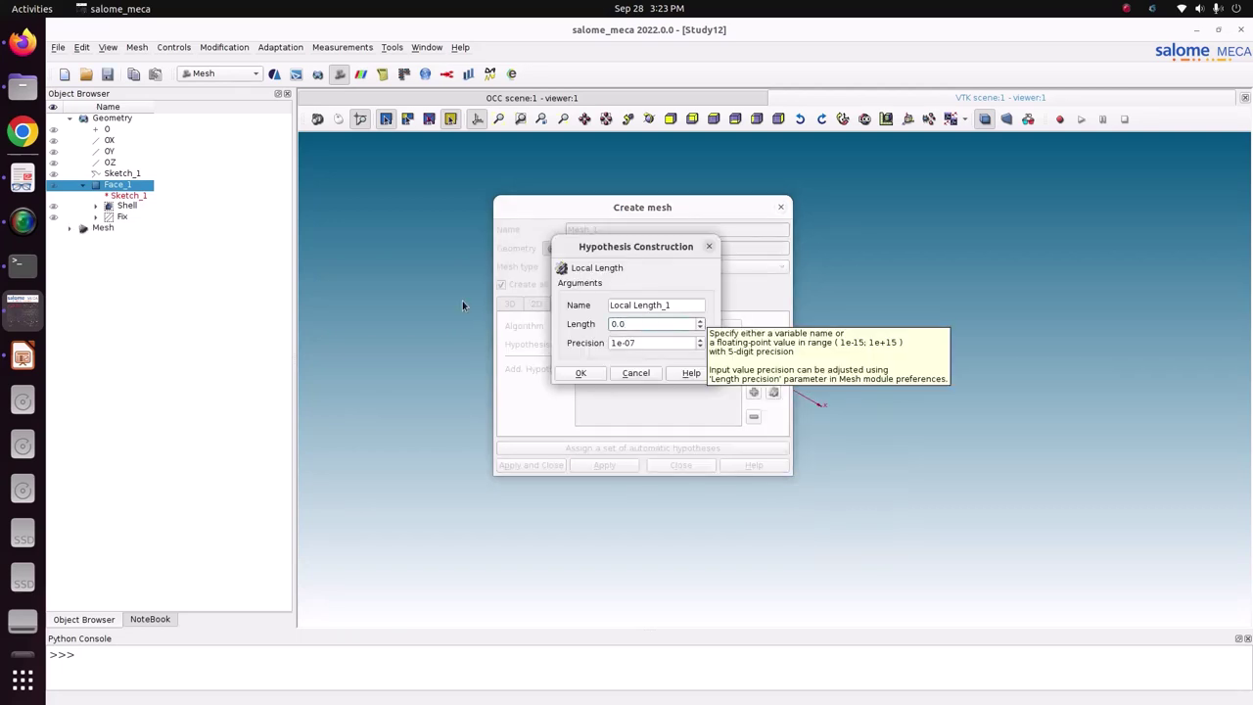
pyautogui.write('5')
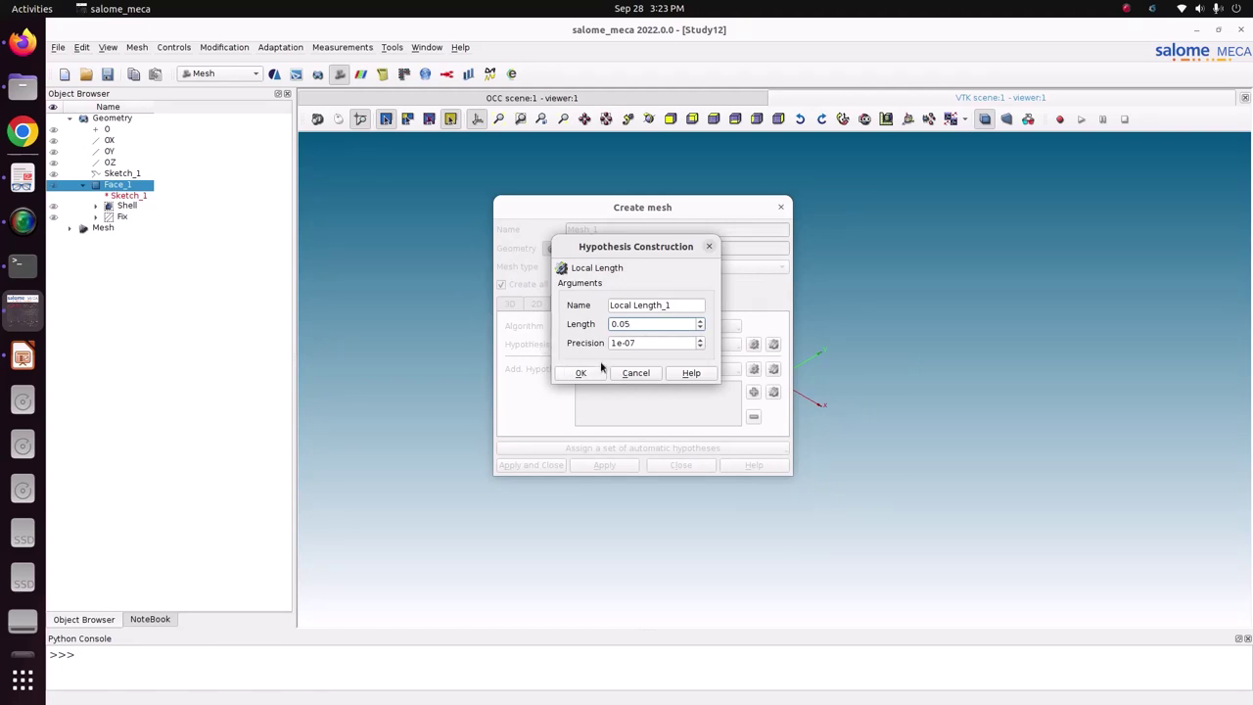
pyautogui.press('BackSpace')
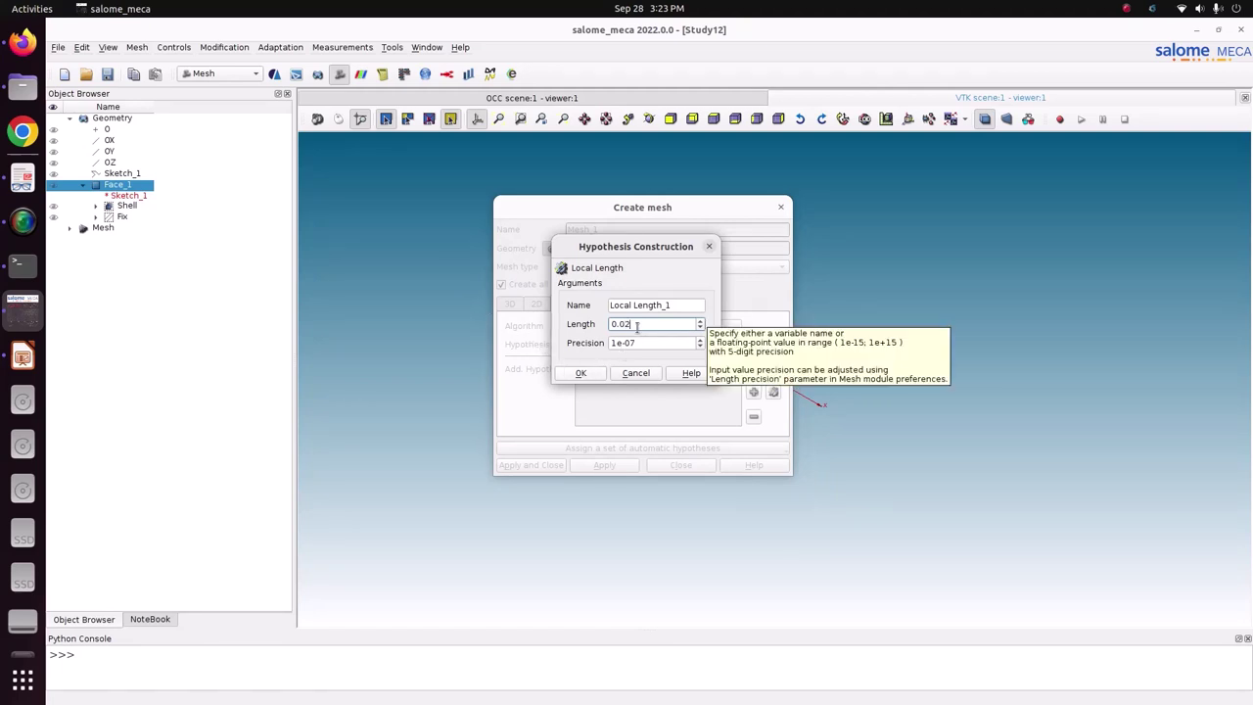
pyautogui.write('2')
pyautogui.click(597, 374)
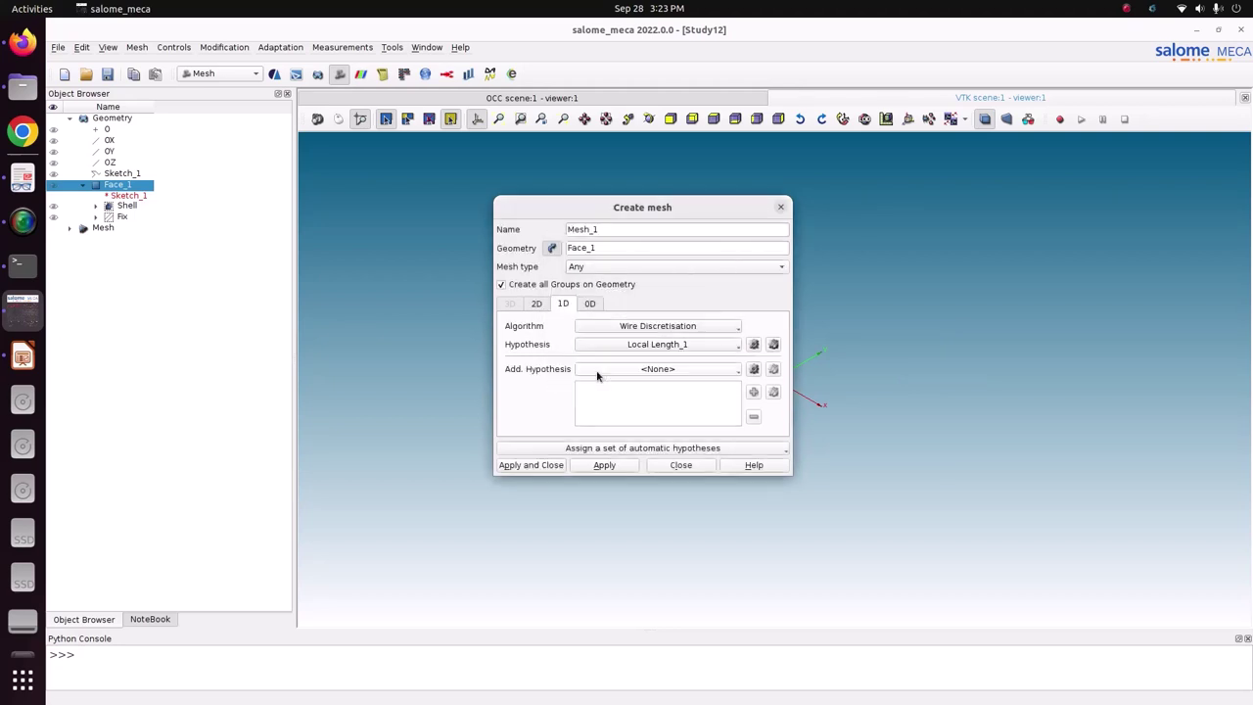
pyautogui.click(542, 465)
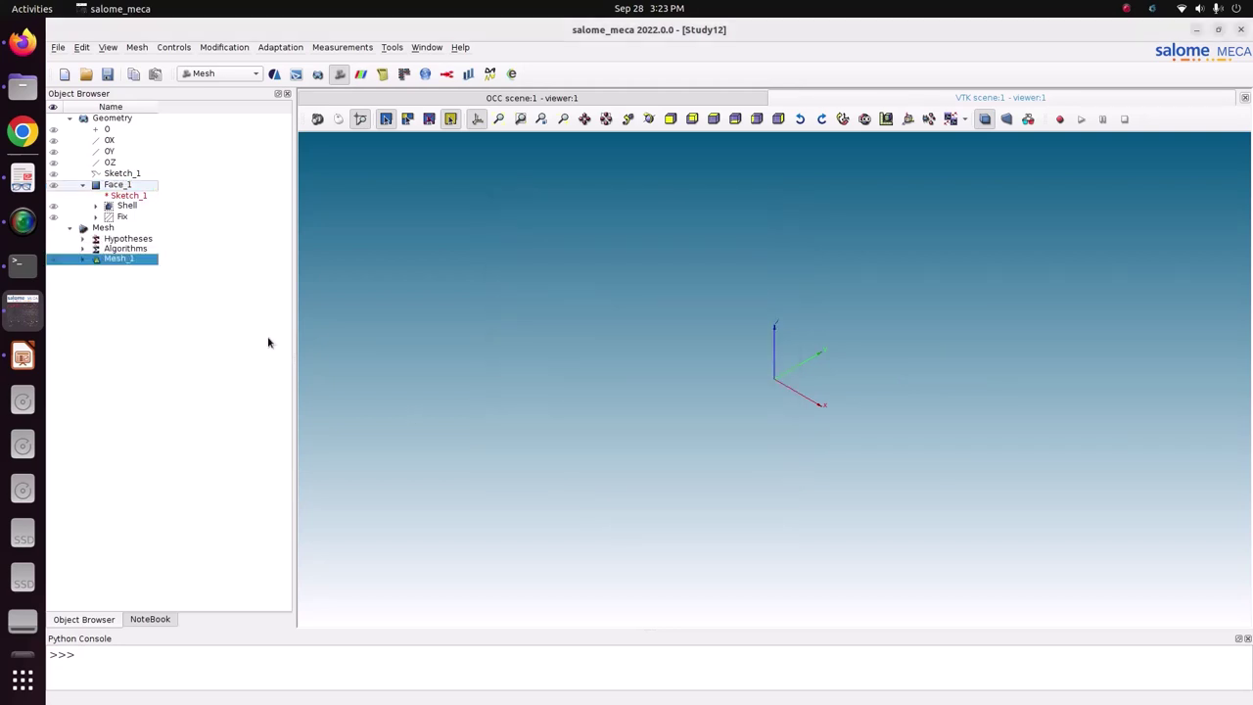
# Check the assigned hypothesis and algorithms, compute Mesh_1, and dismiss the computation report
pyautogui.click(82, 239)
pyautogui.click(140, 251)
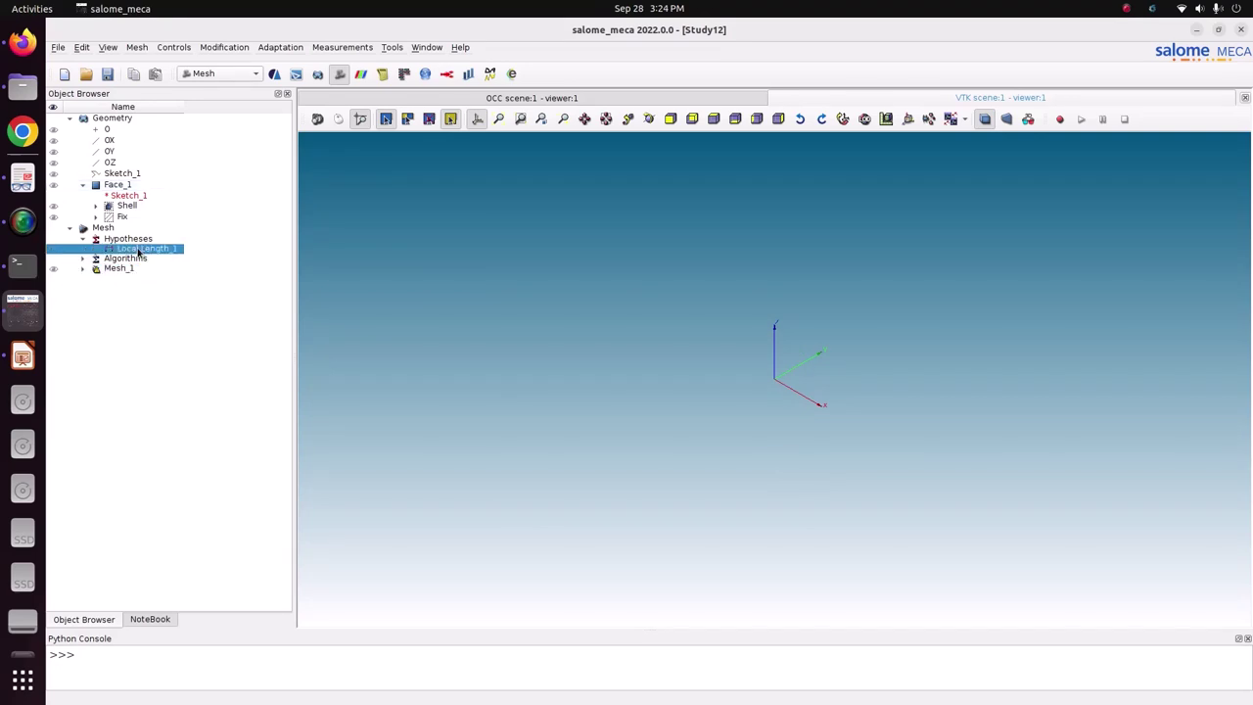
pyautogui.click(83, 258)
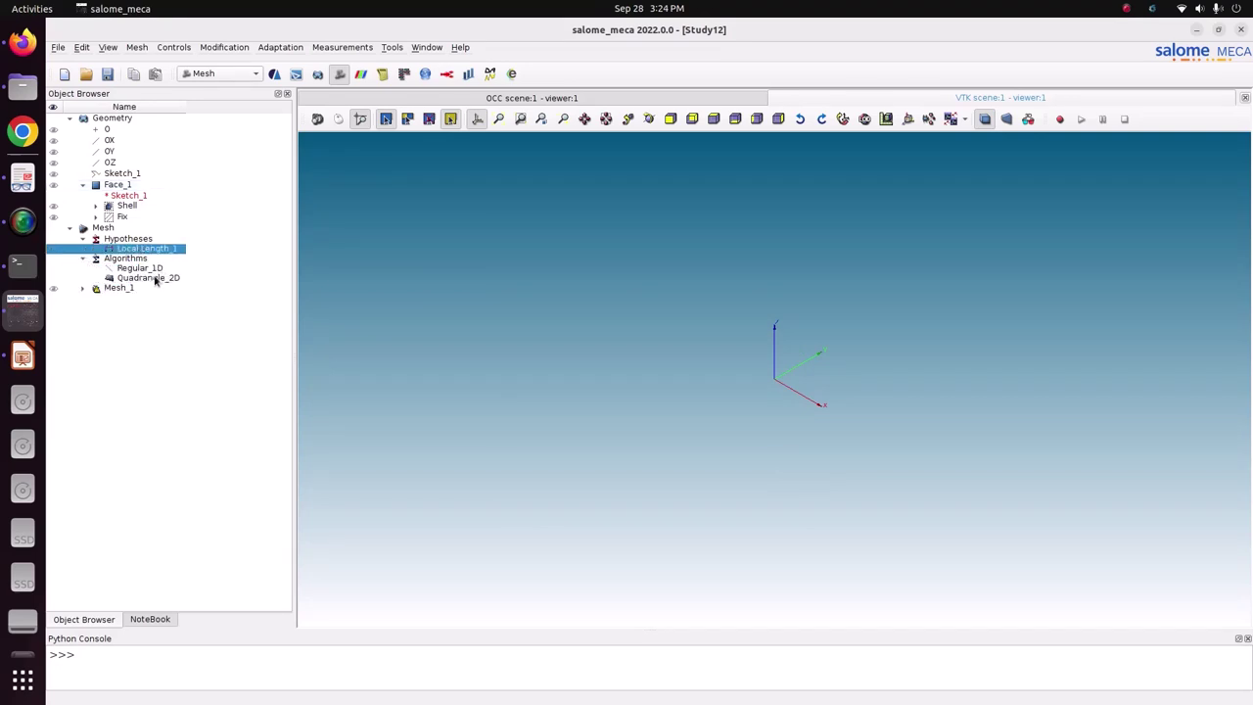
pyautogui.rightClick(122, 290)
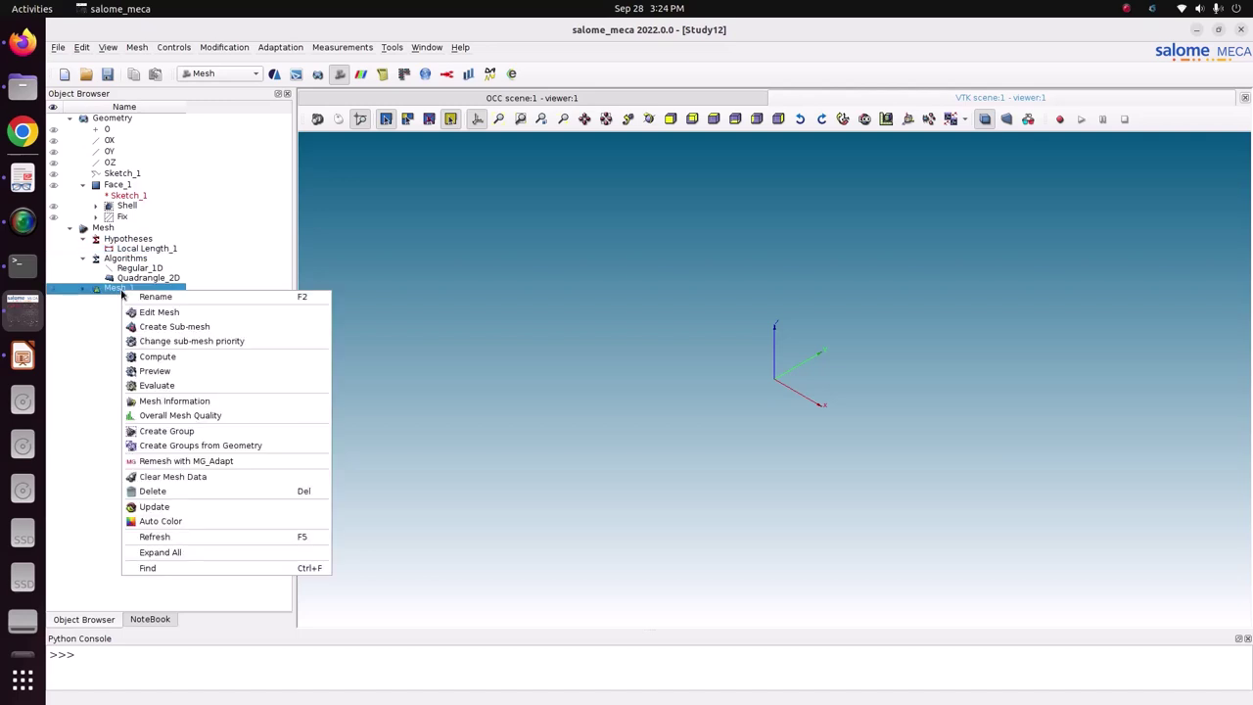
pyautogui.click(189, 356)
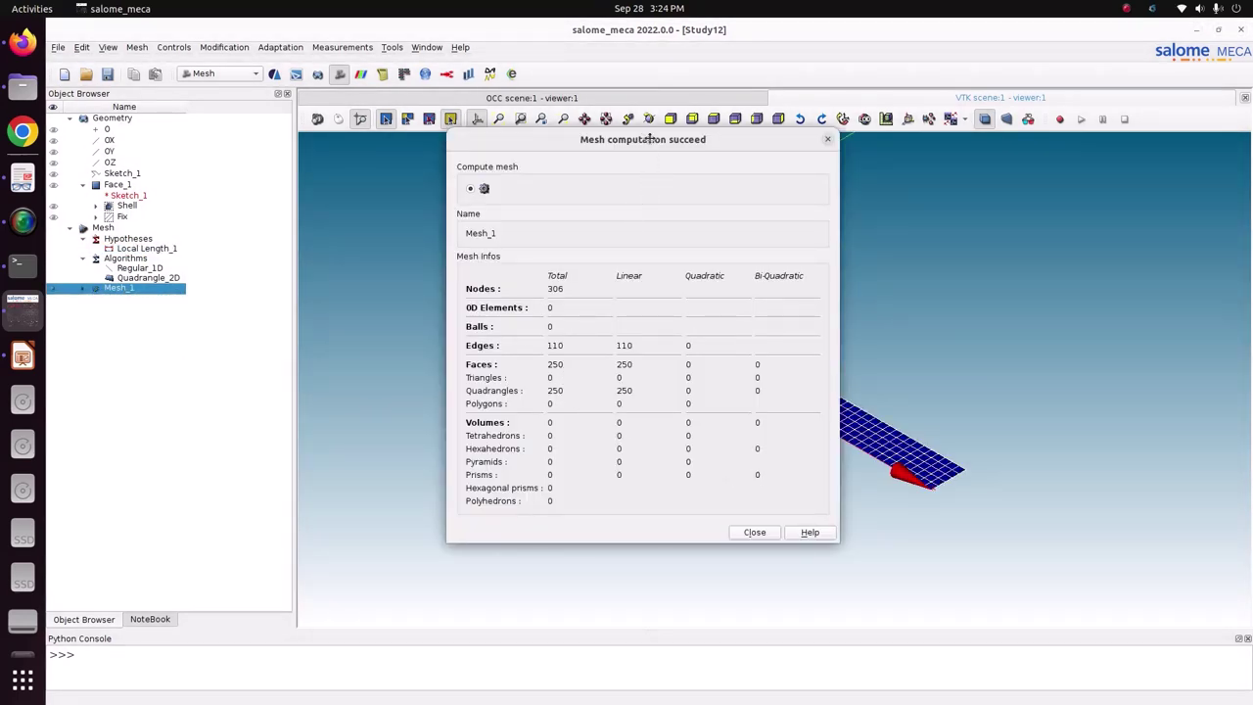
pyautogui.moveTo(650, 139); pyautogui.dragTo(423, 91)
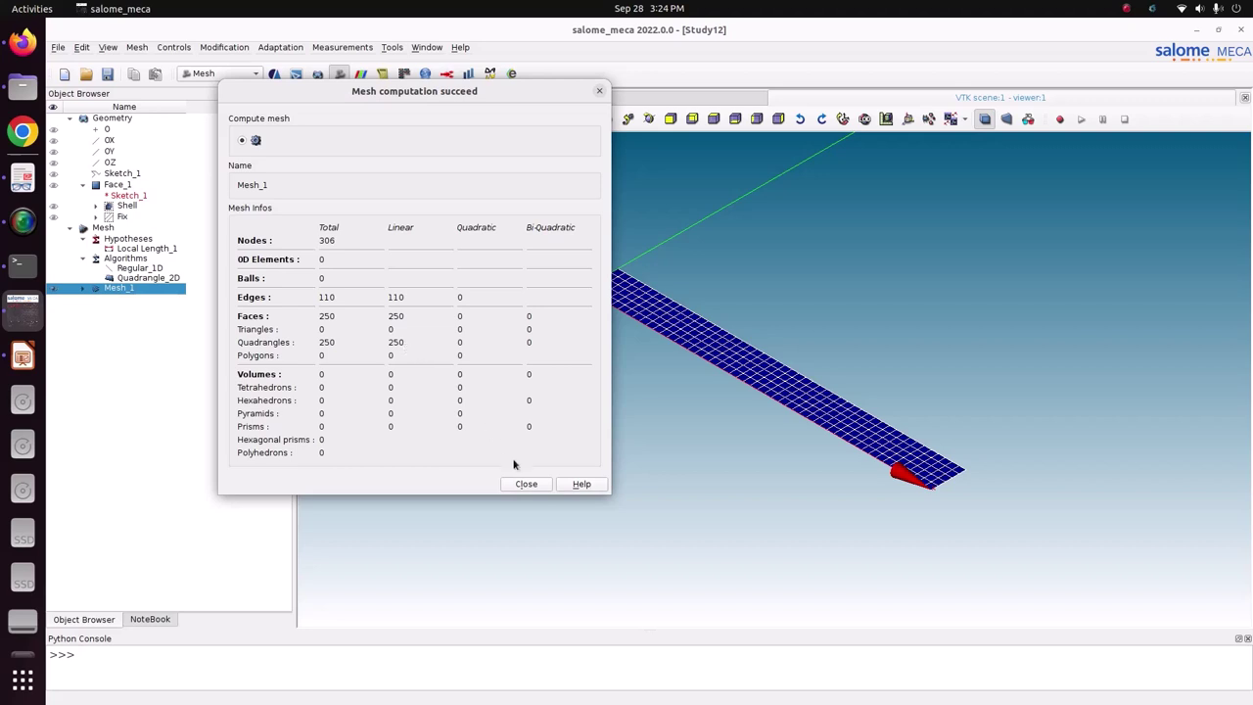
pyautogui.click(526, 484)
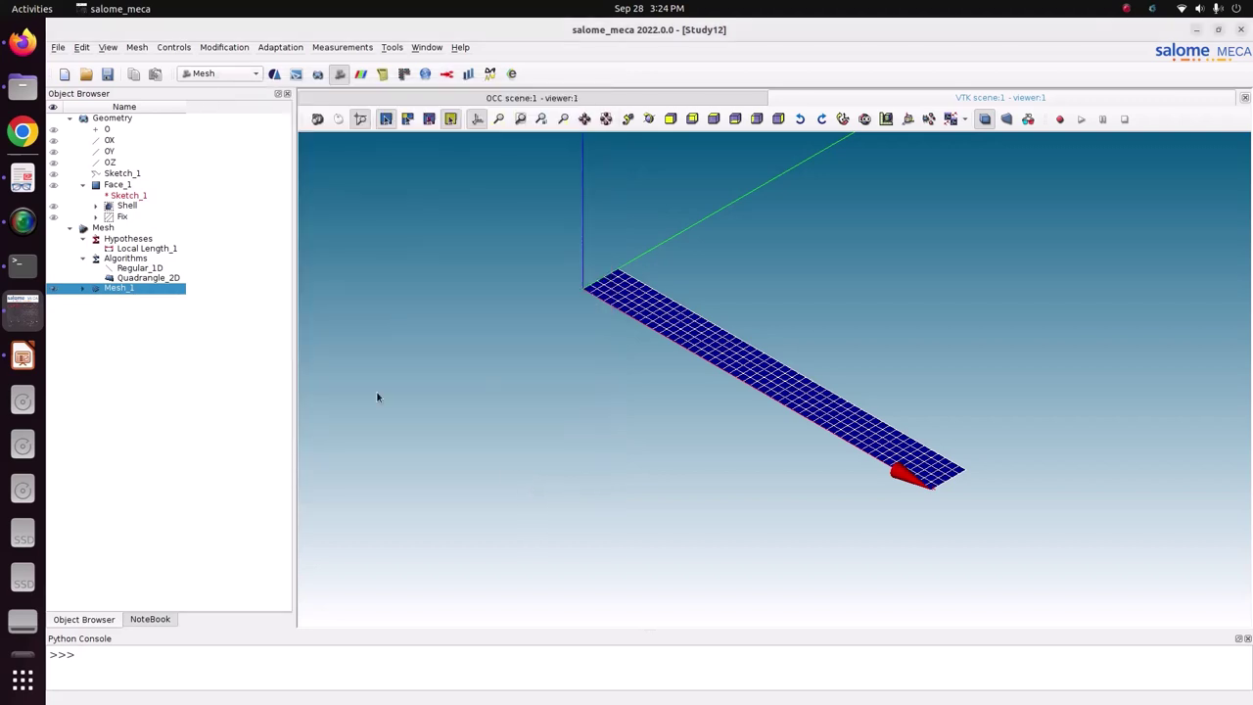
# Switch to 07-structural_elements.pdf in the Document Viewer and review the introductory slides on structural elements and discrete elements
pyautogui.click(30, 192)
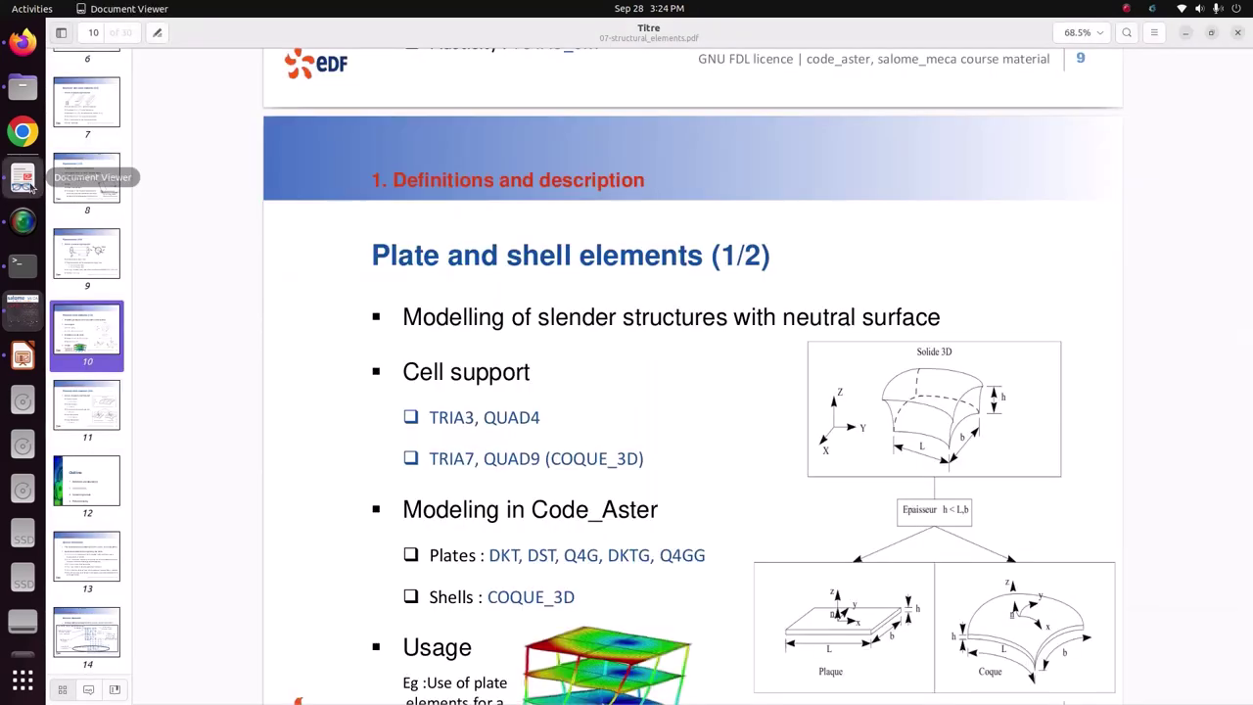
pyautogui.scroll(10, 591, 353)
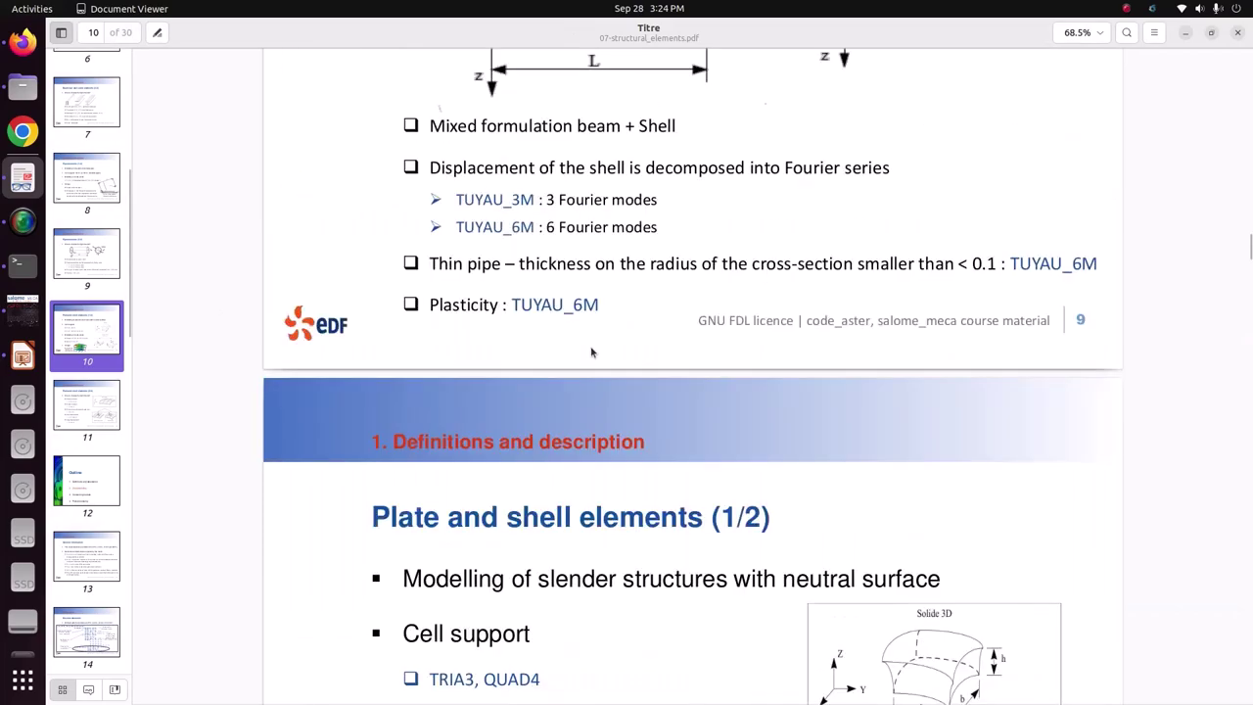
pyautogui.scroll(15, 590, 346)
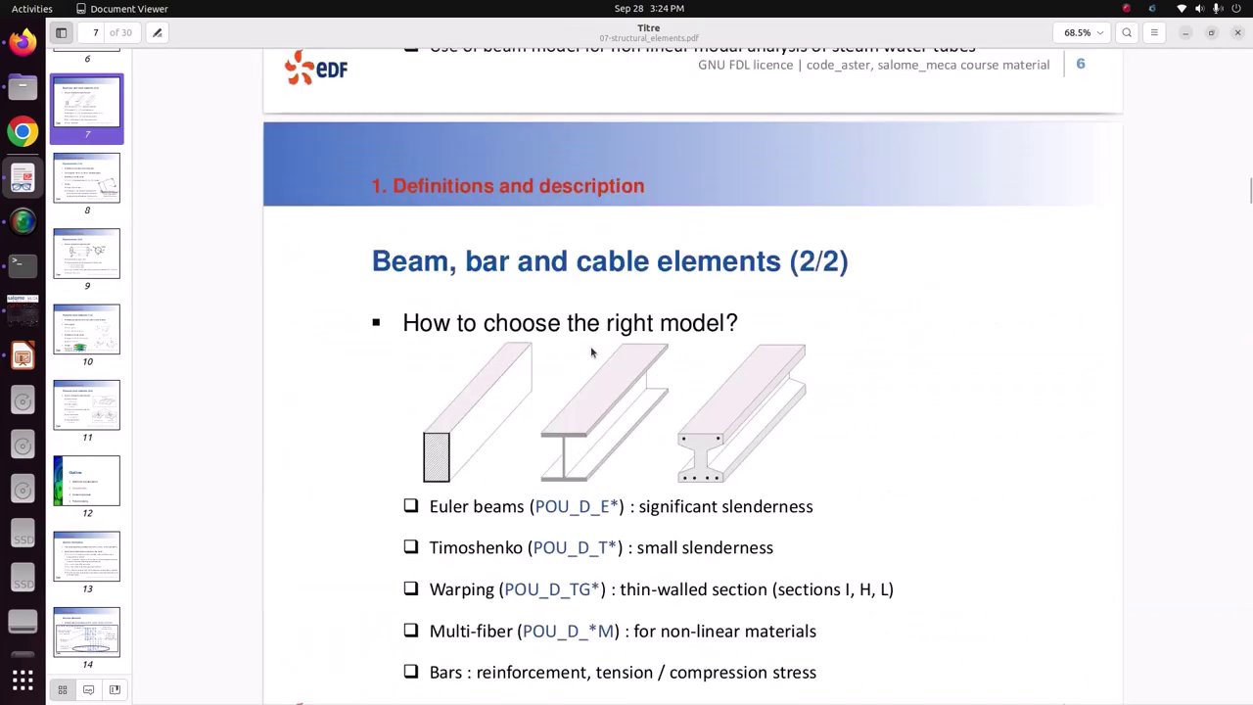
pyautogui.scroll(15, 592, 355)
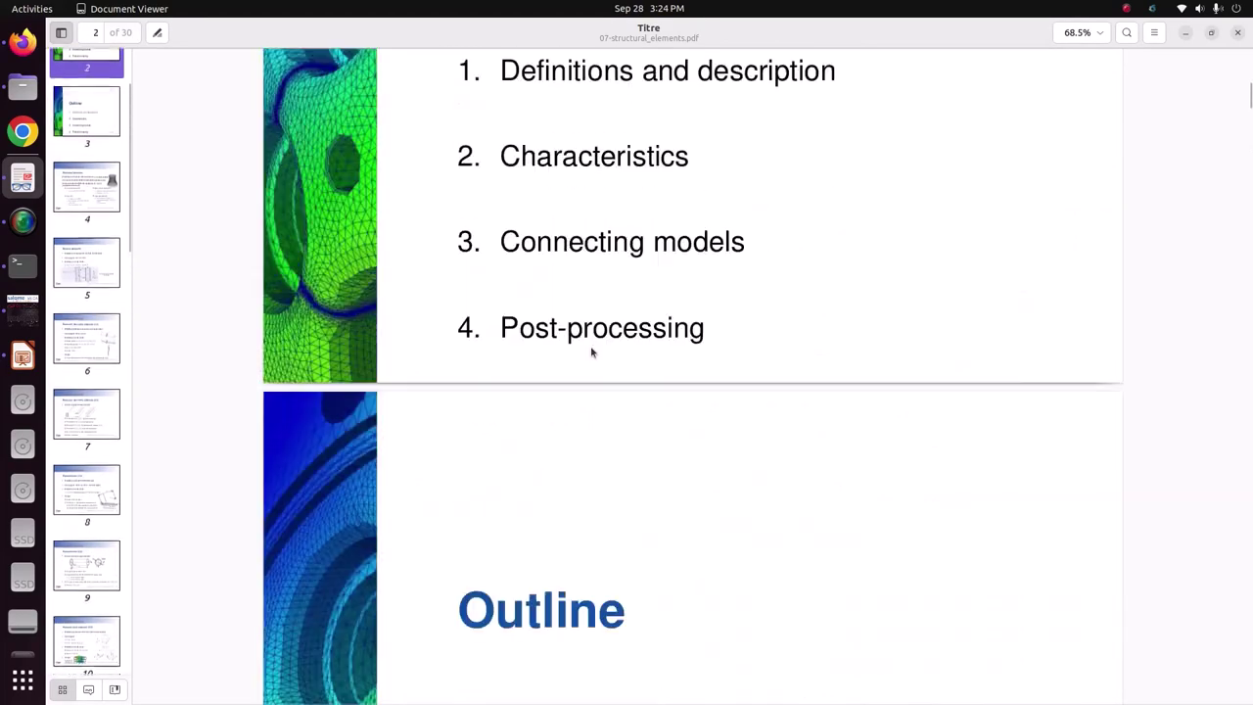
pyautogui.scroll(-15, 592, 353)
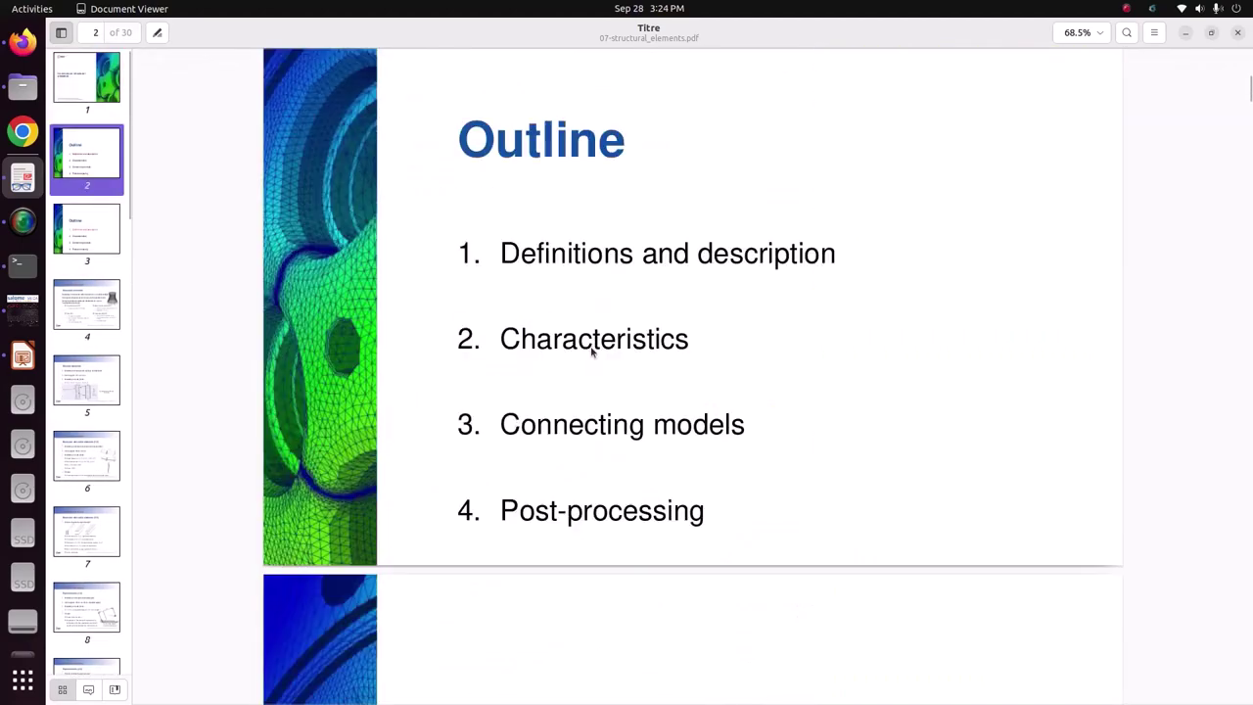
pyautogui.scroll(-5, 592, 353)
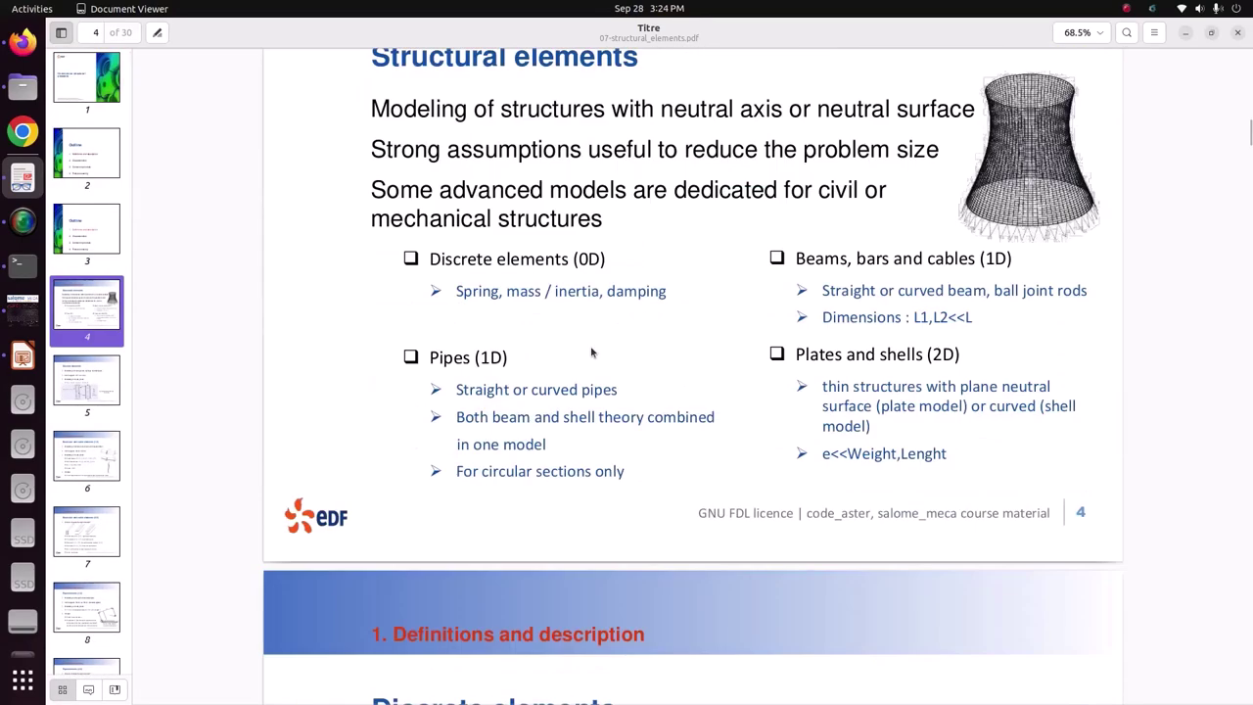
pyautogui.scroll(-1, 590, 346)
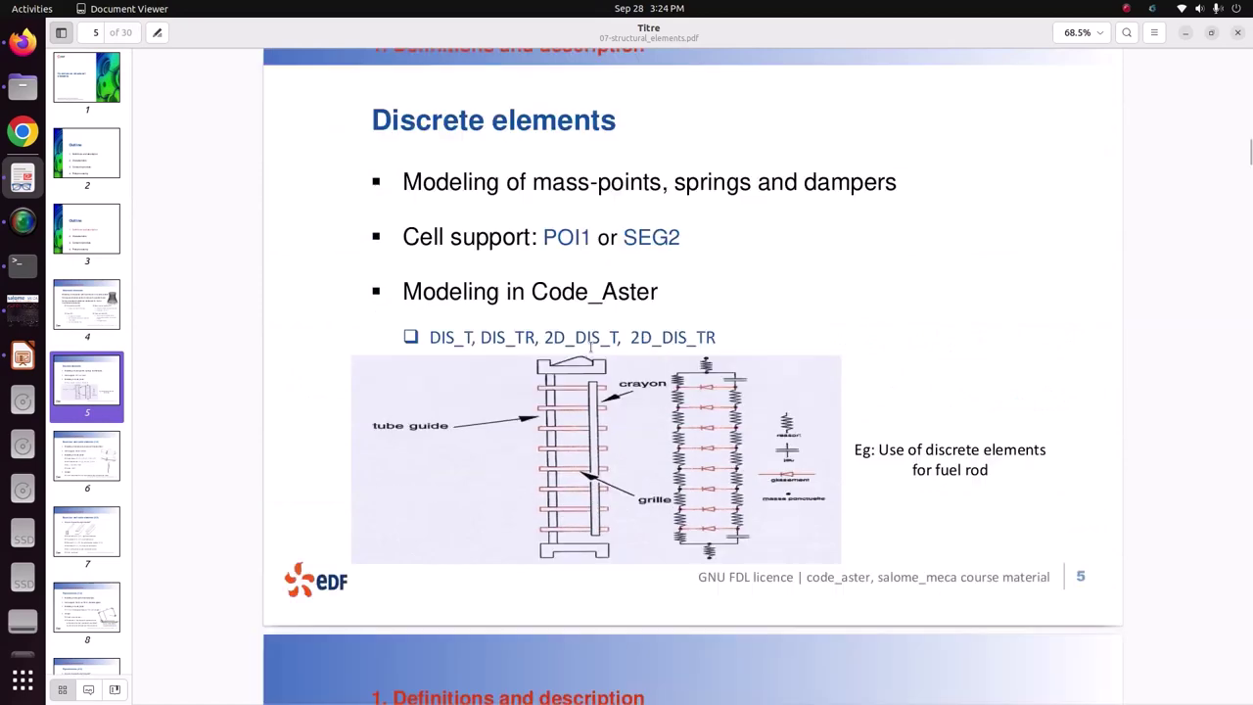
# Examine the beam, bar and cable element slides for the Code_Aster models and the criteria for choosing between them
pyautogui.scroll(-6, 700, 485)
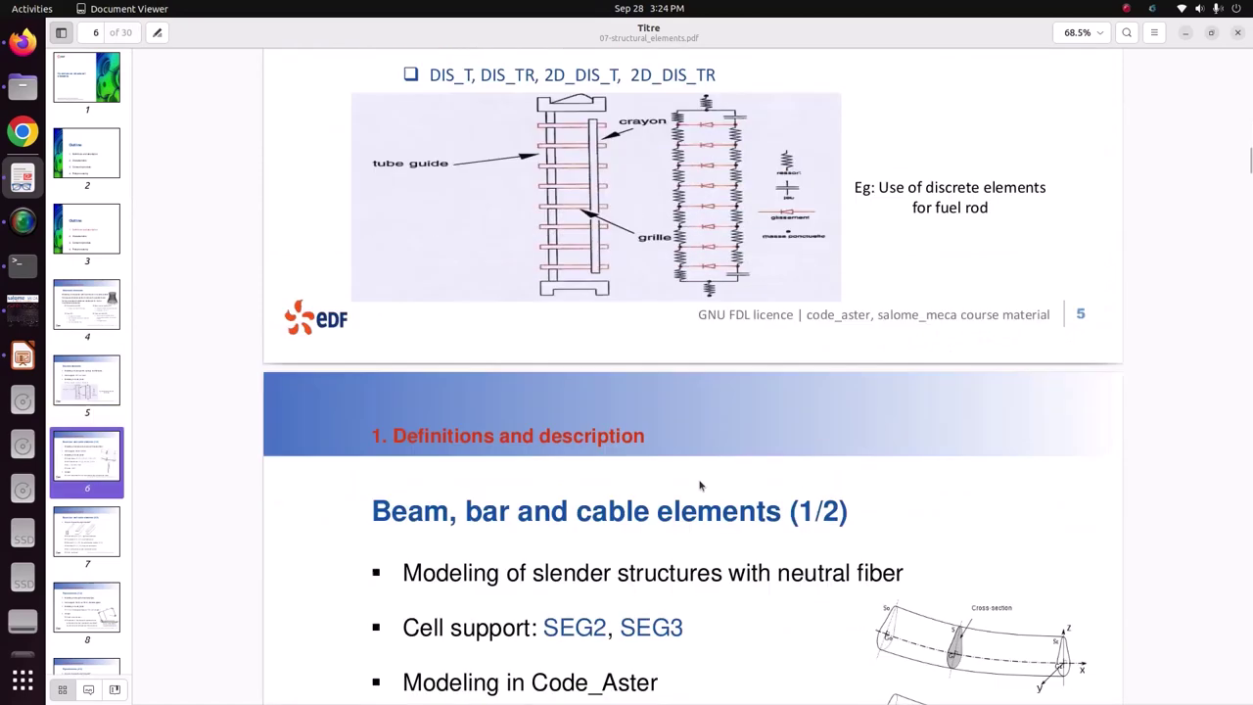
pyautogui.scroll(-1, 700, 484)
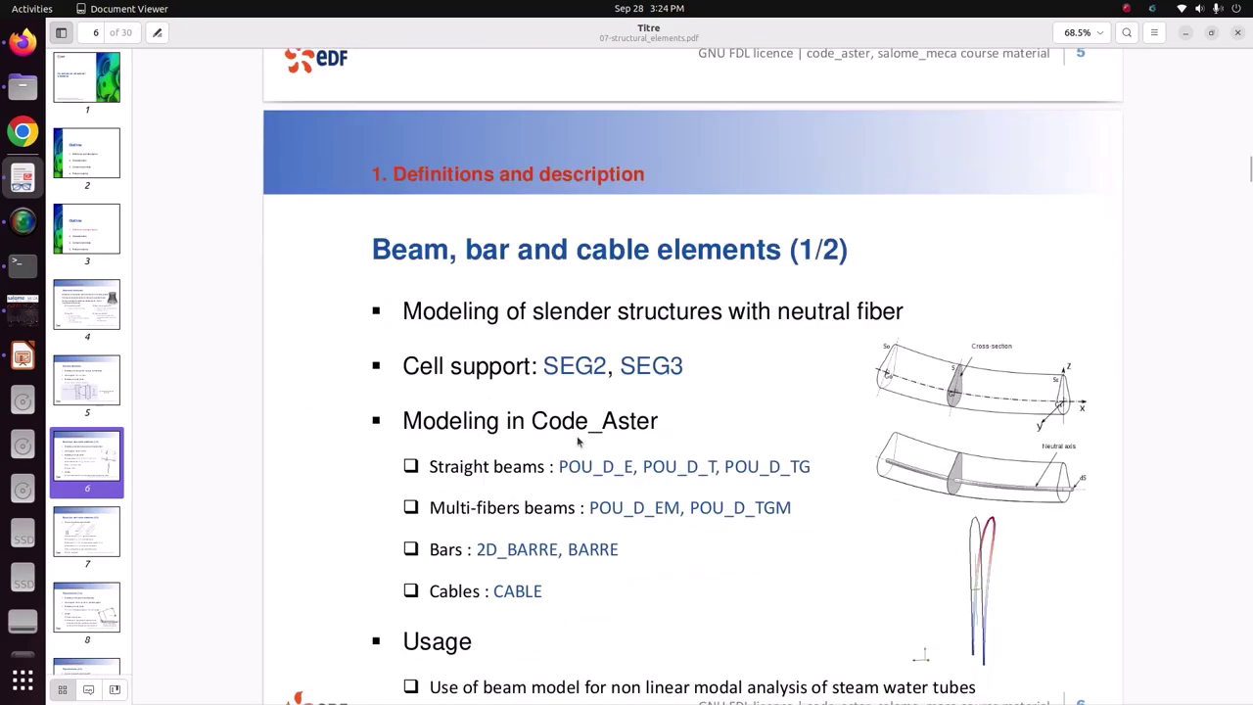
pyautogui.scroll(-1, 591, 460)
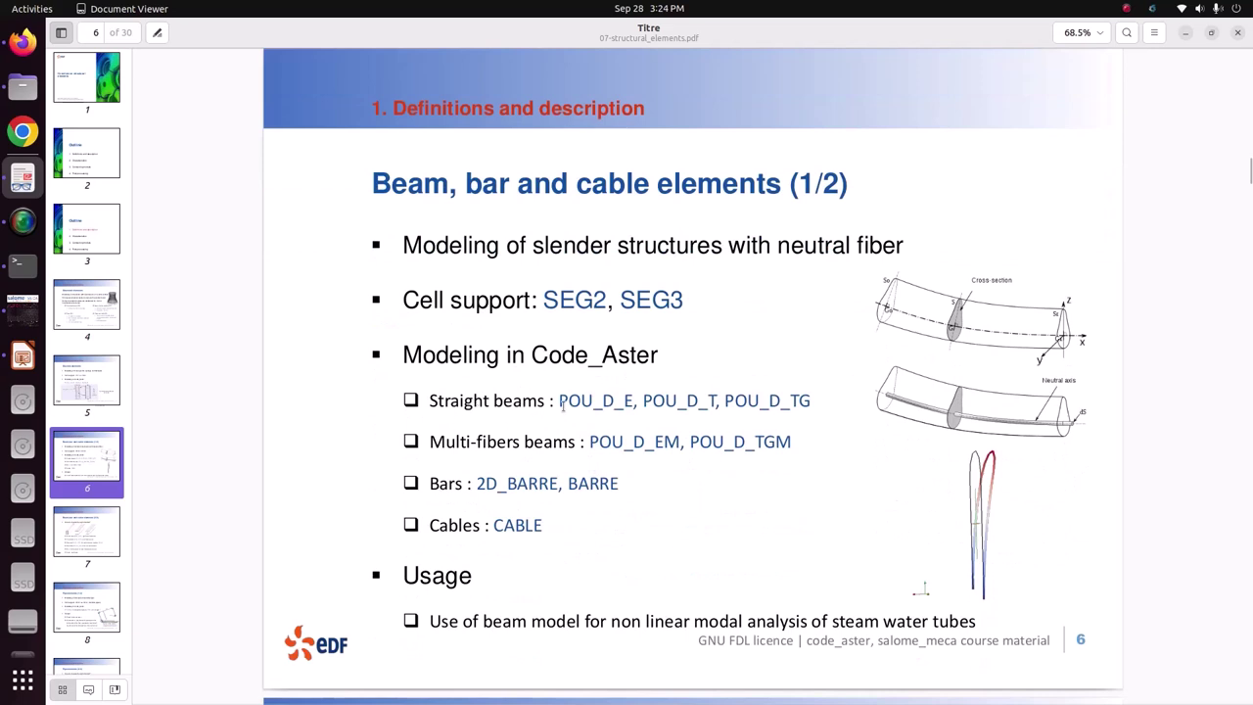
pyautogui.moveTo(561, 404); pyautogui.dragTo(621, 408)
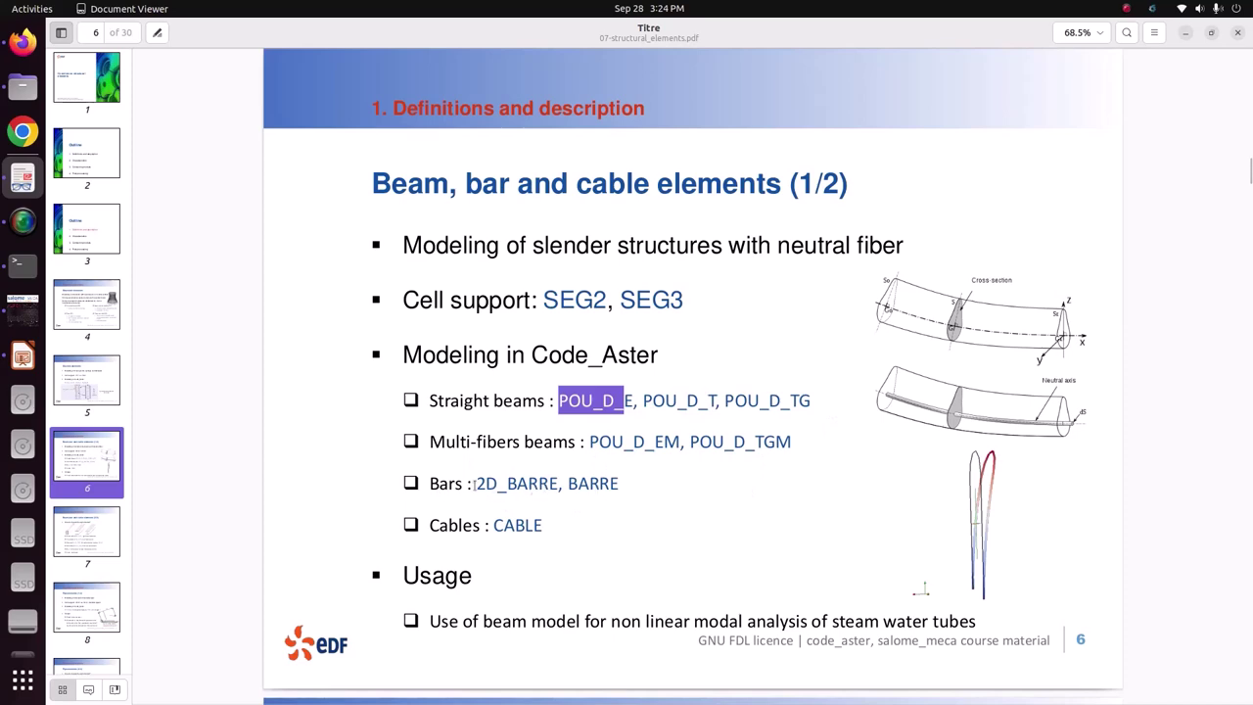
pyautogui.moveTo(494, 529); pyautogui.dragTo(543, 531)
pyautogui.scroll(-5, 543, 534)
pyautogui.scroll(-4, 543, 534)
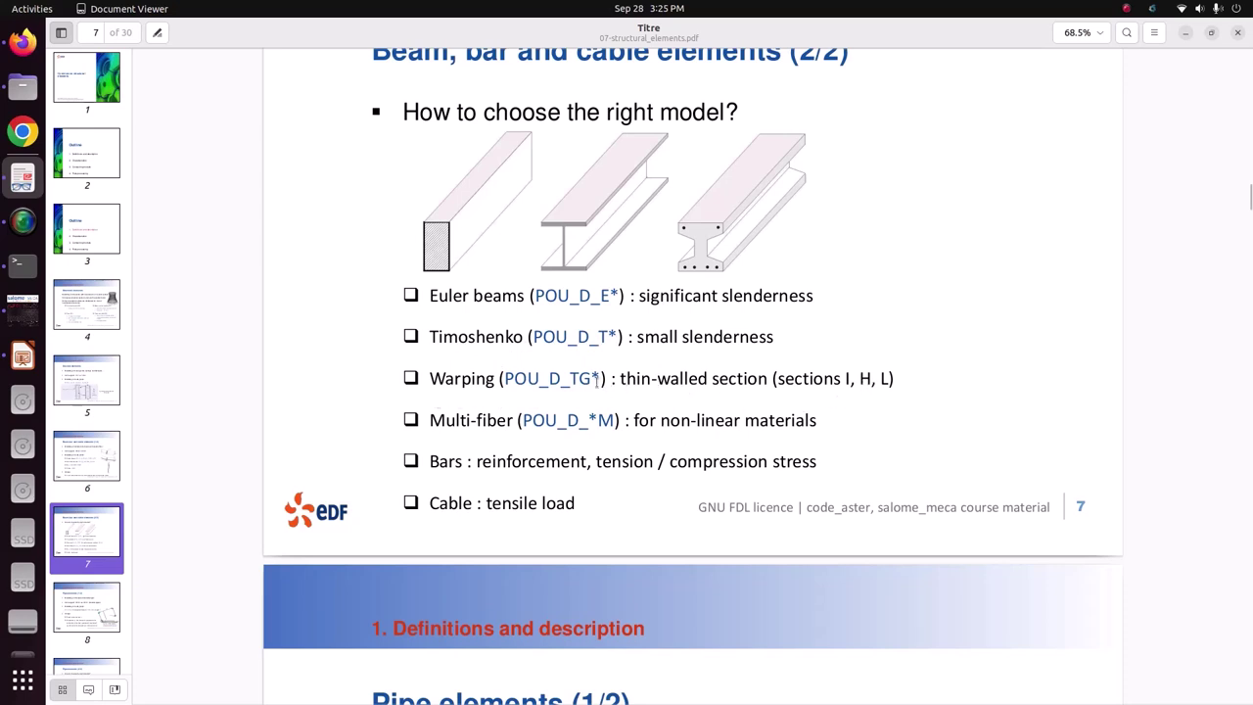
pyautogui.moveTo(594, 378); pyautogui.dragTo(584, 381)
pyautogui.moveTo(593, 419); pyautogui.dragTo(619, 420)
# Go past the pipe element slides and examine the plate and shell models and the cell support required for COQUE_3D
pyautogui.scroll(-5, 520, 510)
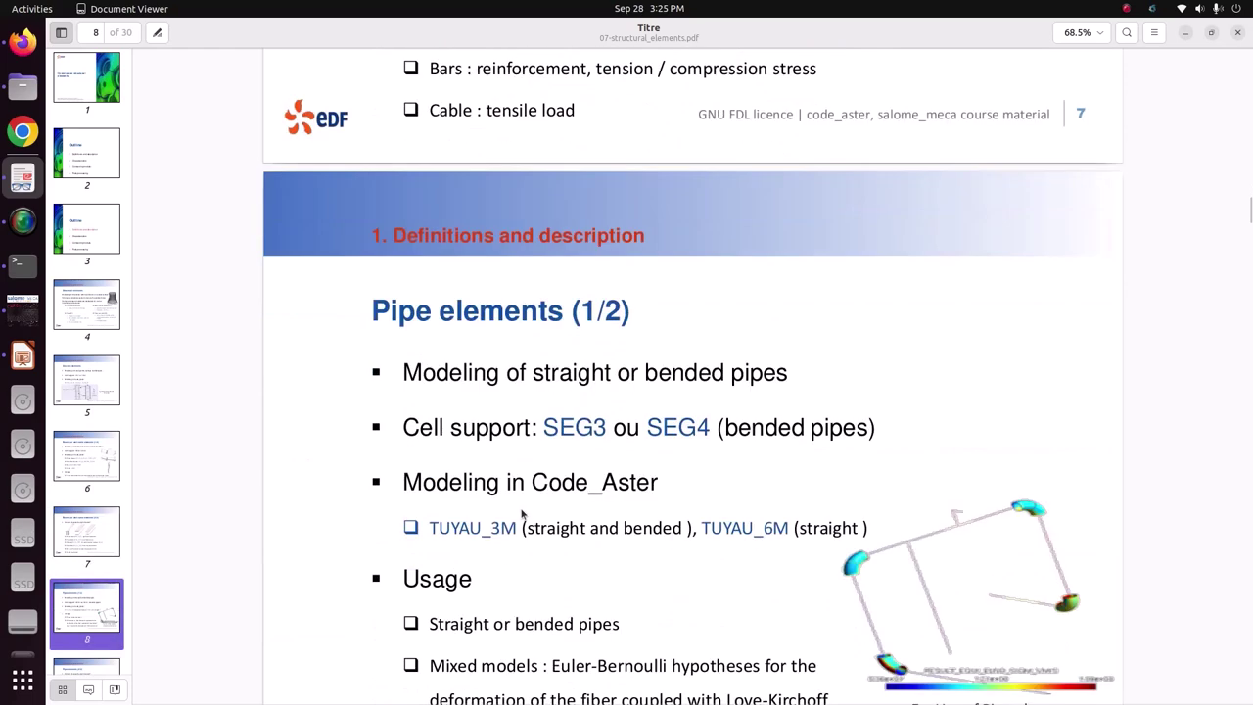
pyautogui.scroll(-12, 522, 513)
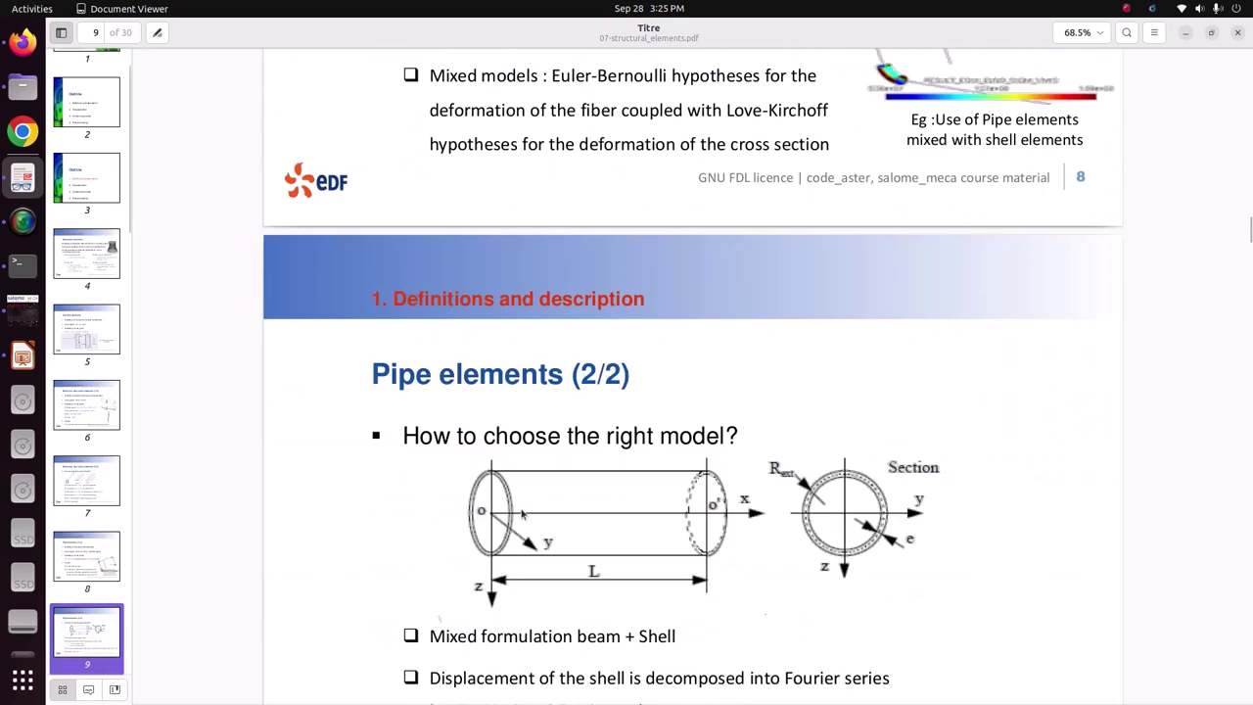
pyautogui.scroll(-5, 521, 508)
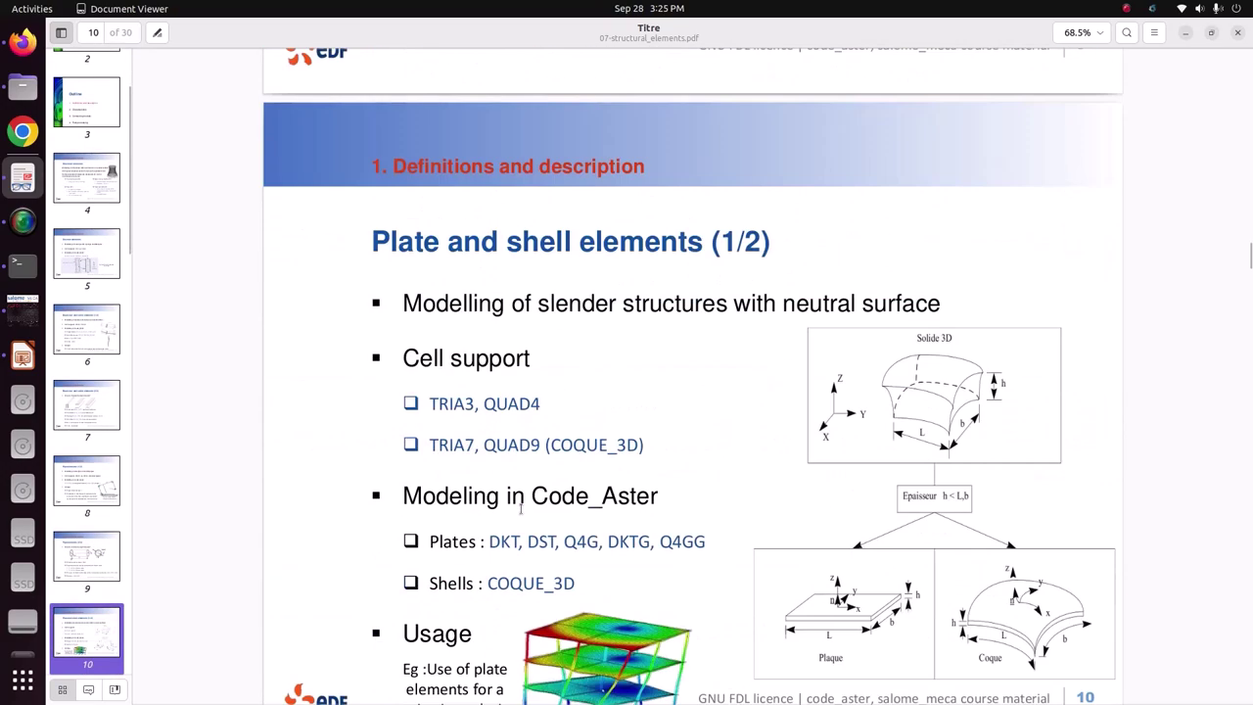
pyautogui.scroll(-2, 578, 455)
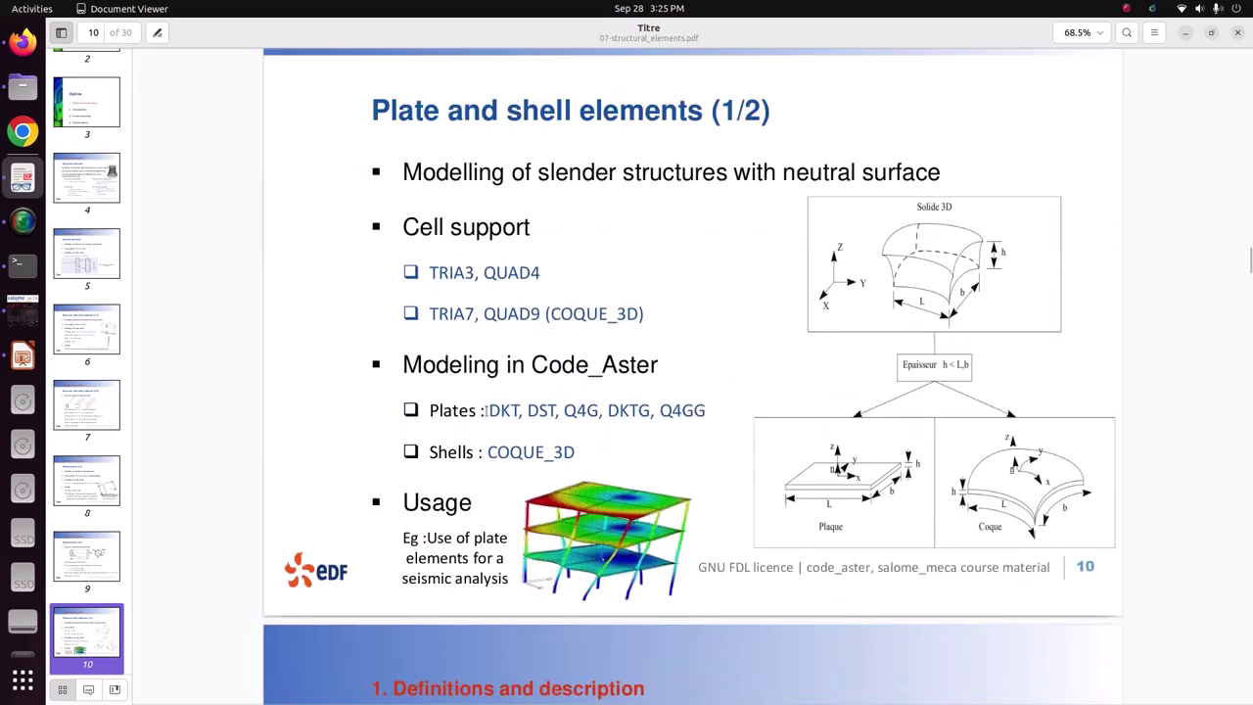
pyautogui.moveTo(489, 412); pyautogui.dragTo(739, 414)
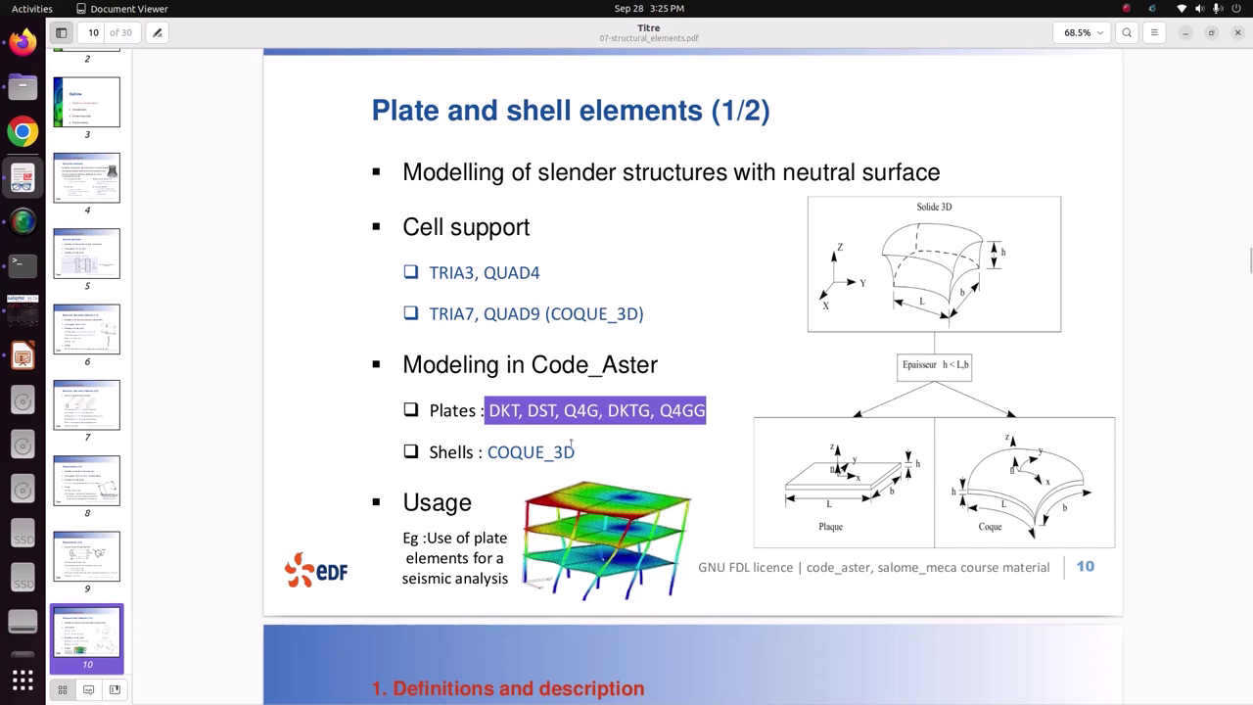
pyautogui.moveTo(487, 459); pyautogui.dragTo(577, 459)
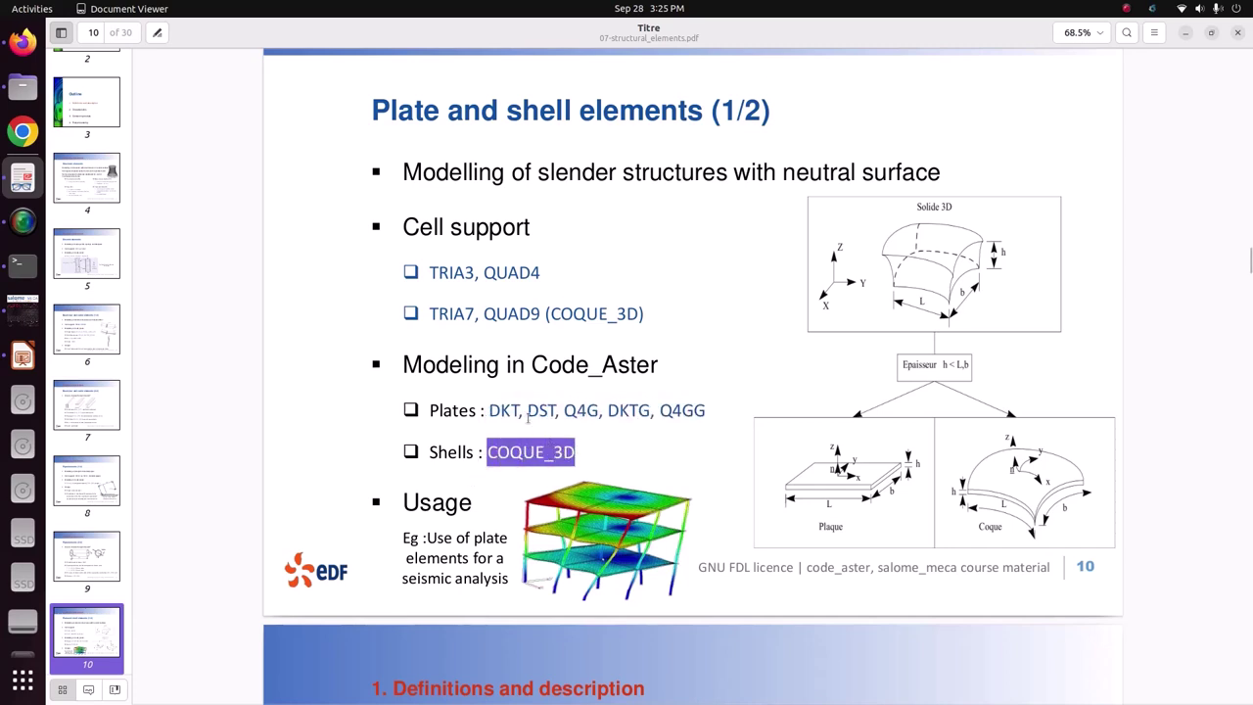
pyautogui.moveTo(620, 313); pyautogui.dragTo(554, 313)
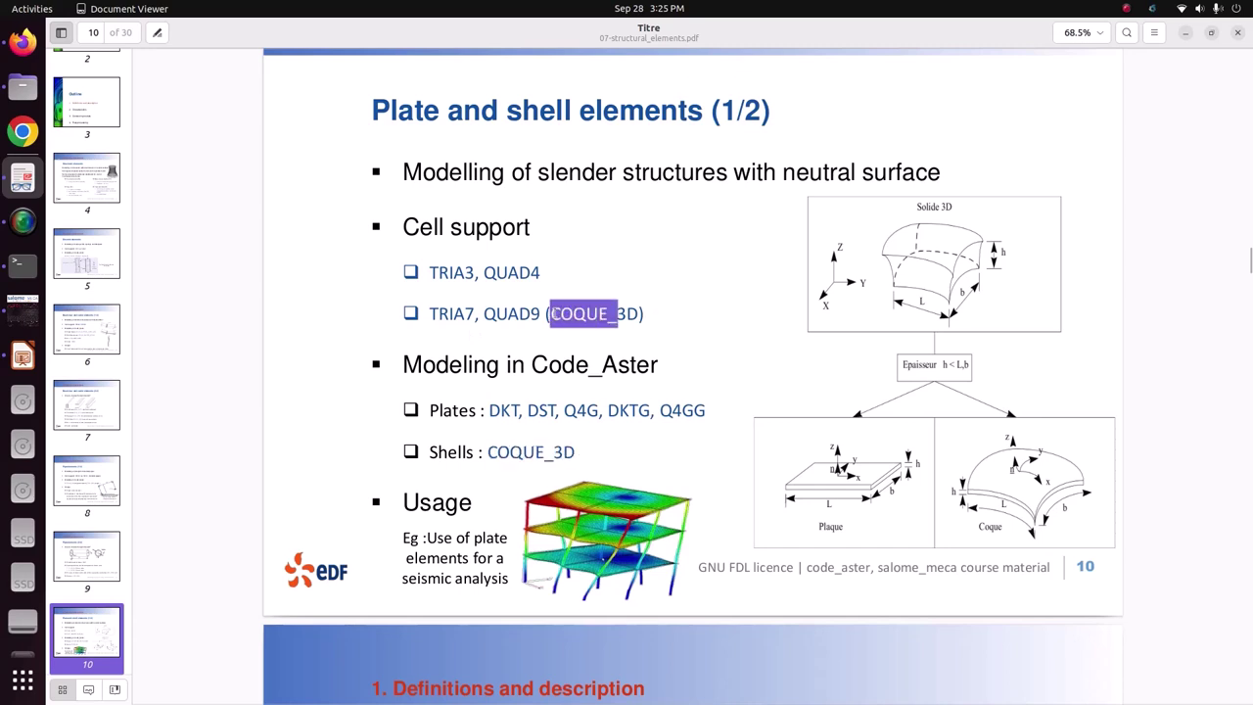
pyautogui.click(431, 314)
pyautogui.moveTo(431, 313); pyautogui.dragTo(541, 323)
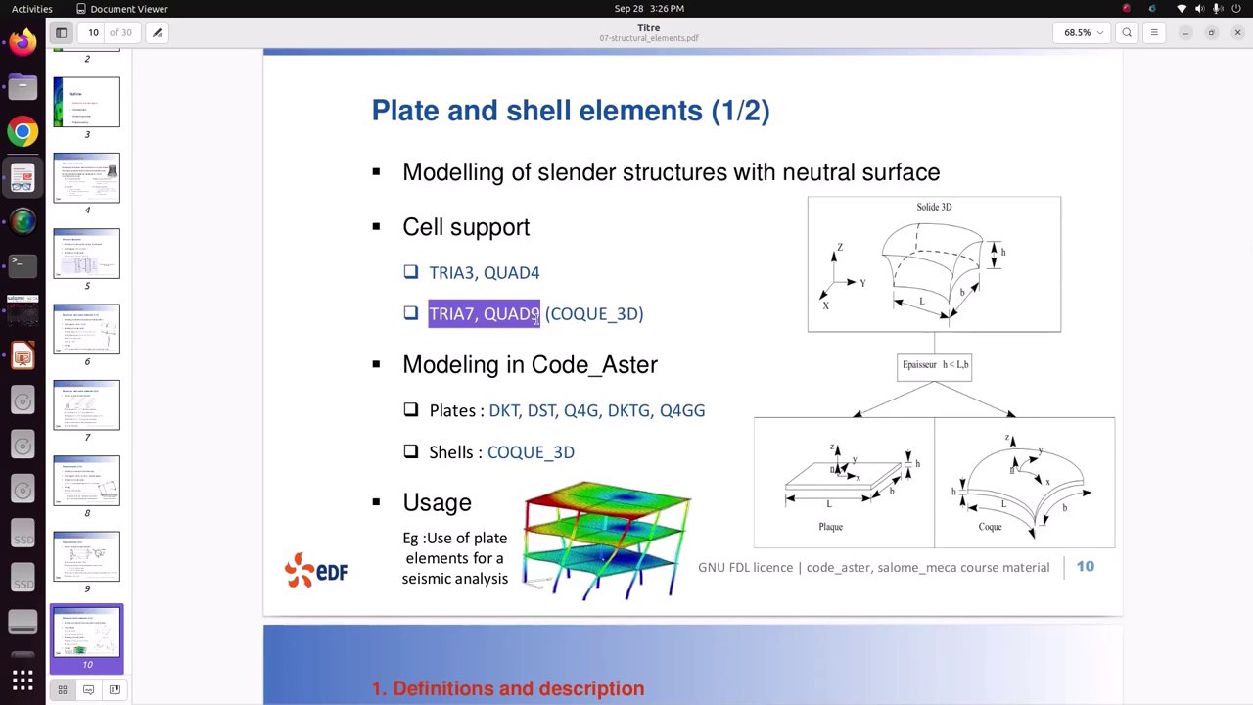
# Switch back to Salome-Meca and check the element types and order in the mesh information of Mesh_1
pyautogui.click(23, 306)
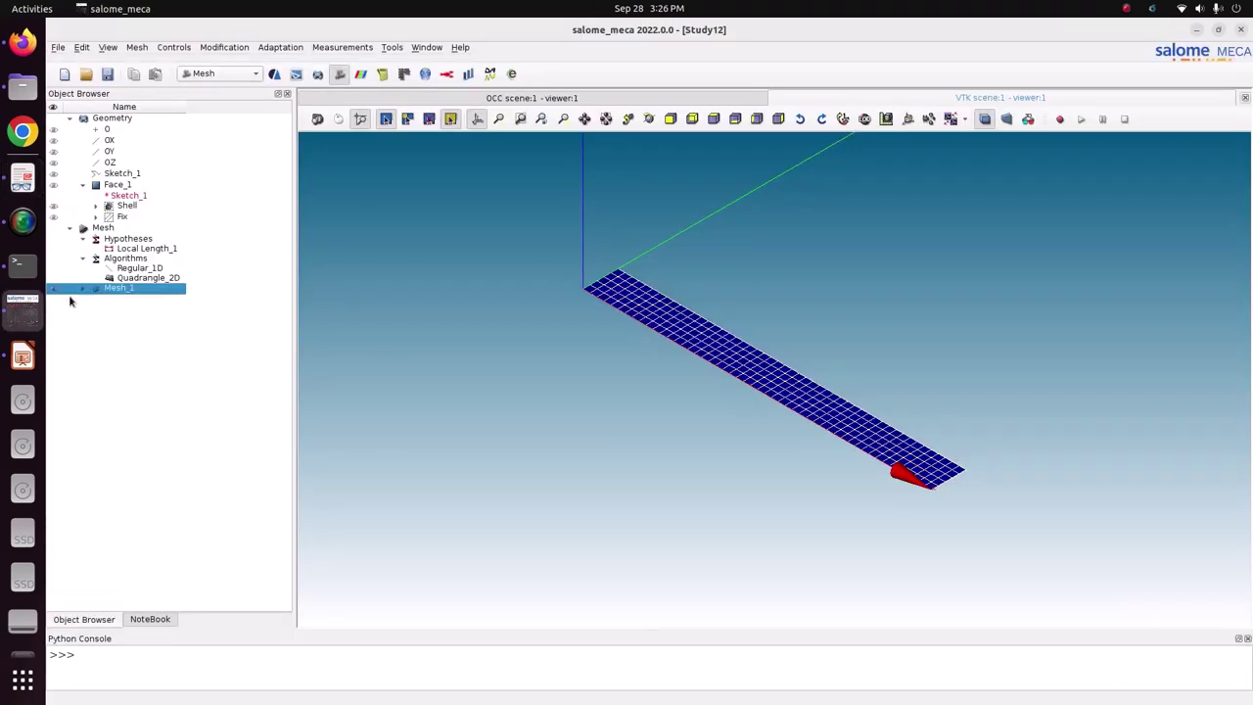
pyautogui.rightClick(129, 290)
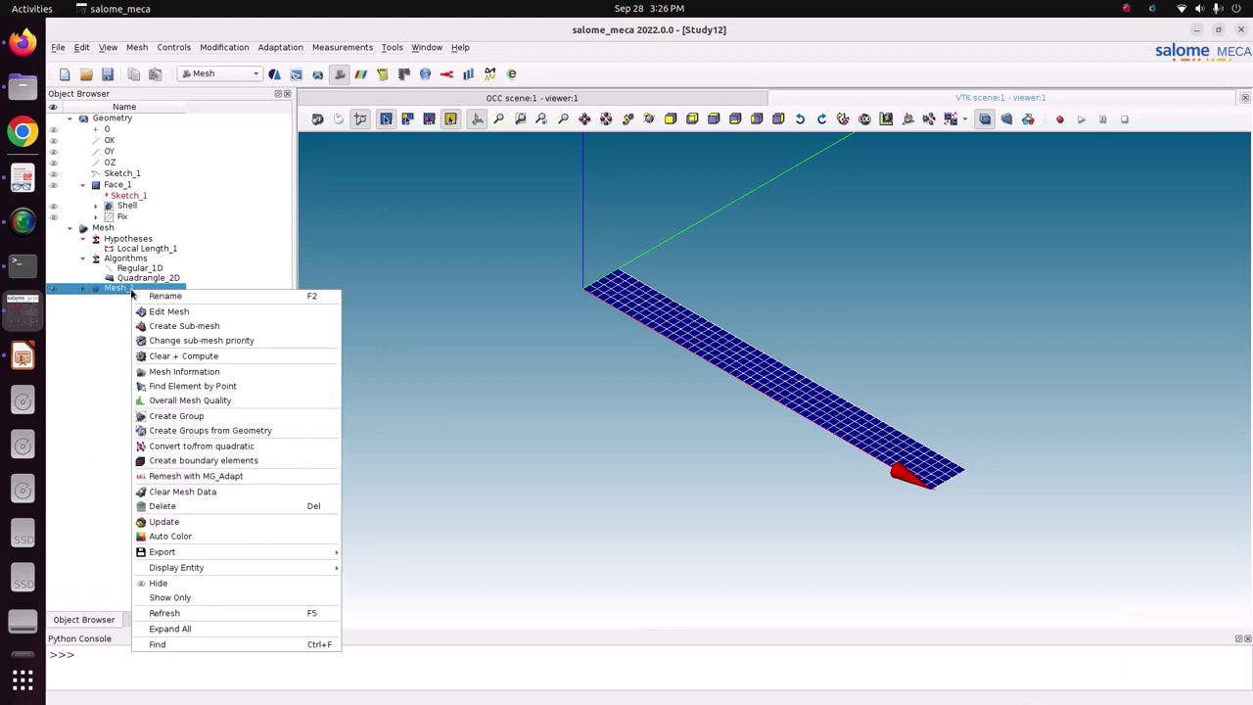
pyautogui.click(245, 386)
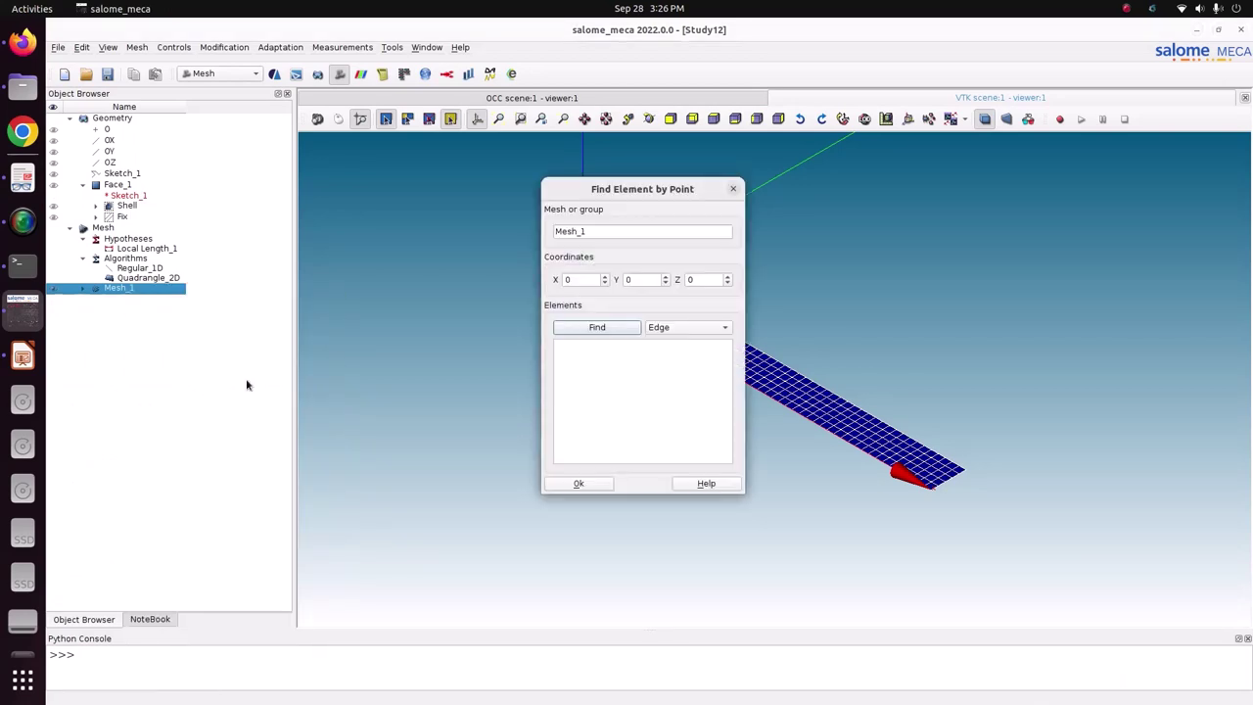
pyautogui.click(732, 189)
pyautogui.rightClick(167, 289)
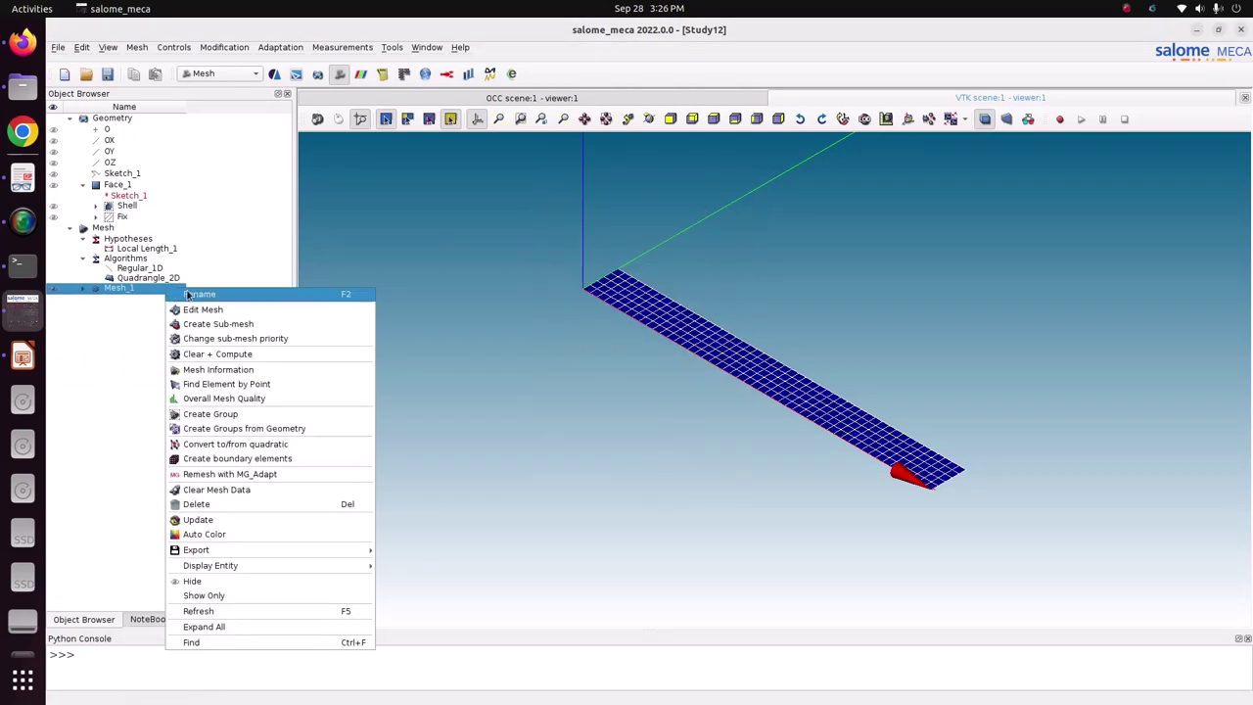
pyautogui.click(219, 375)
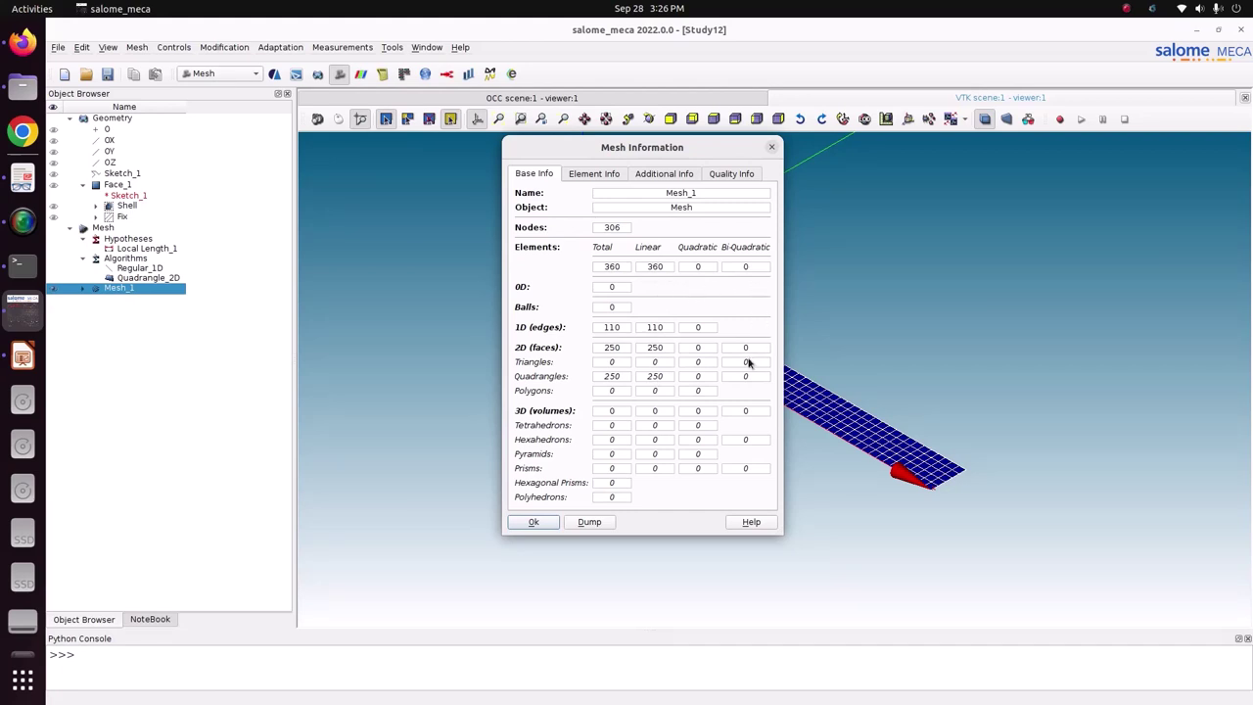
pyautogui.click(772, 147)
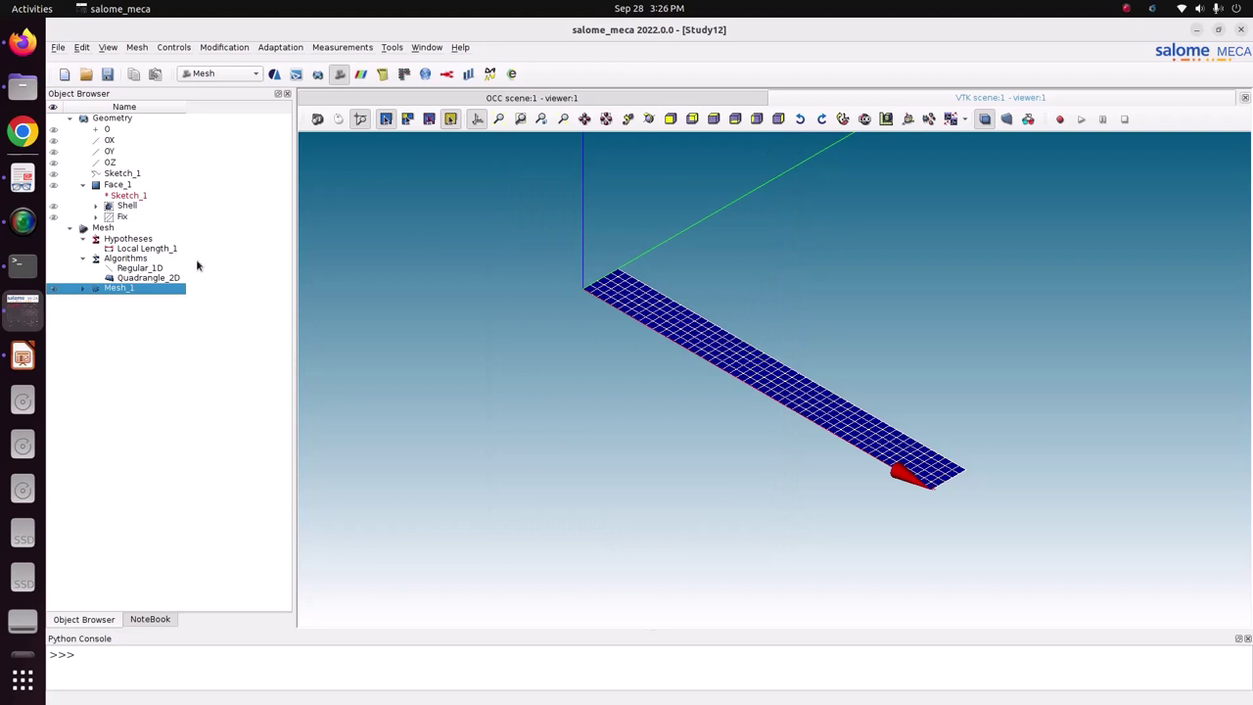
# Convert Mesh_1 to bi-quadratic elements with medium nodes on geometry
pyautogui.click(215, 48)
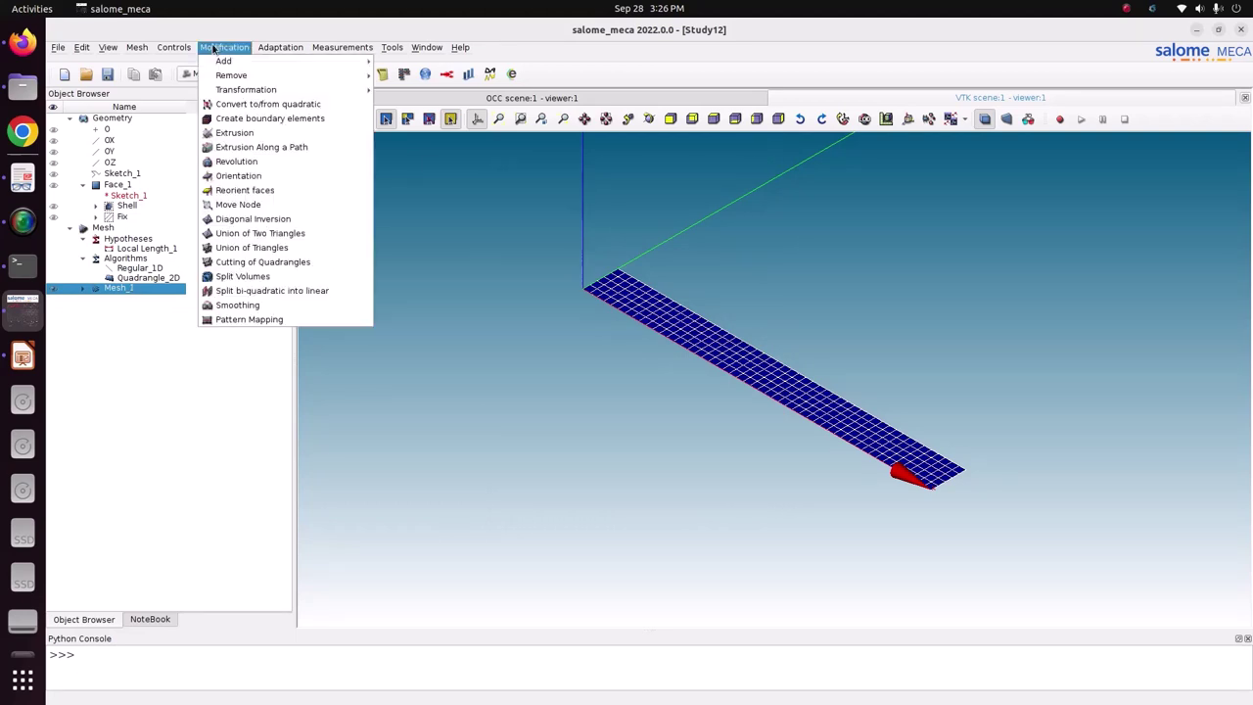
pyautogui.click(237, 108)
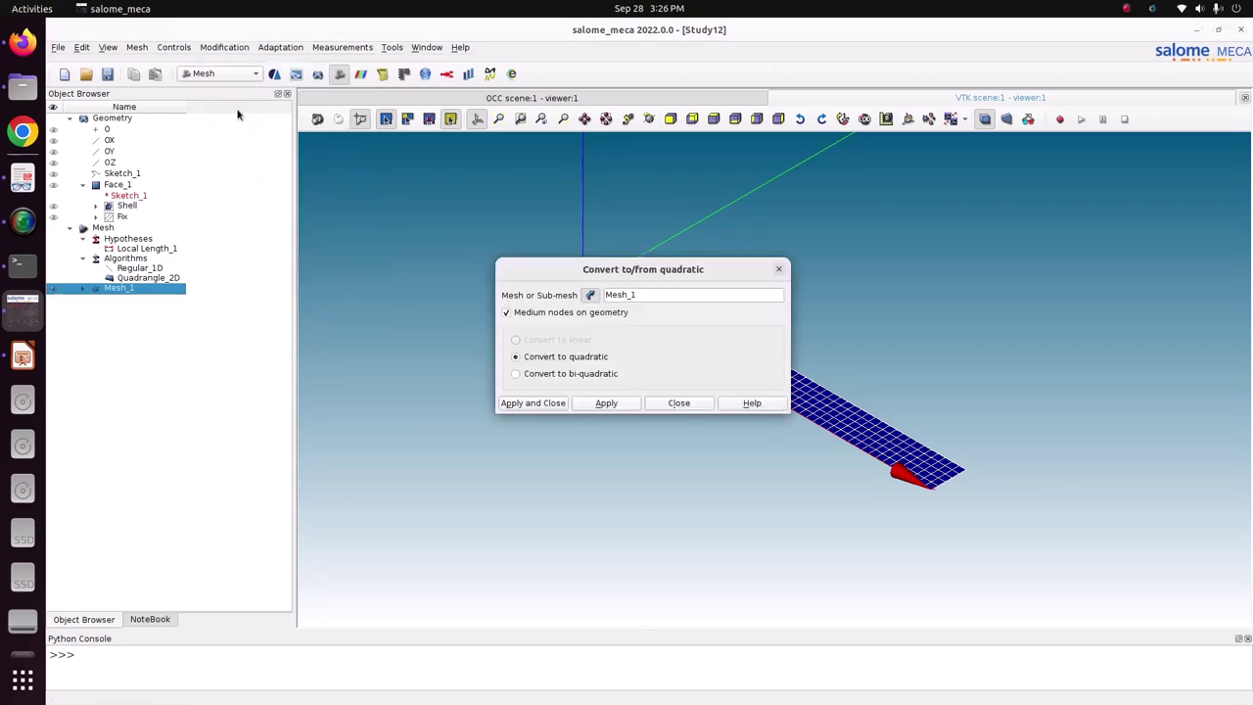
pyautogui.click(527, 378)
pyautogui.click(550, 404)
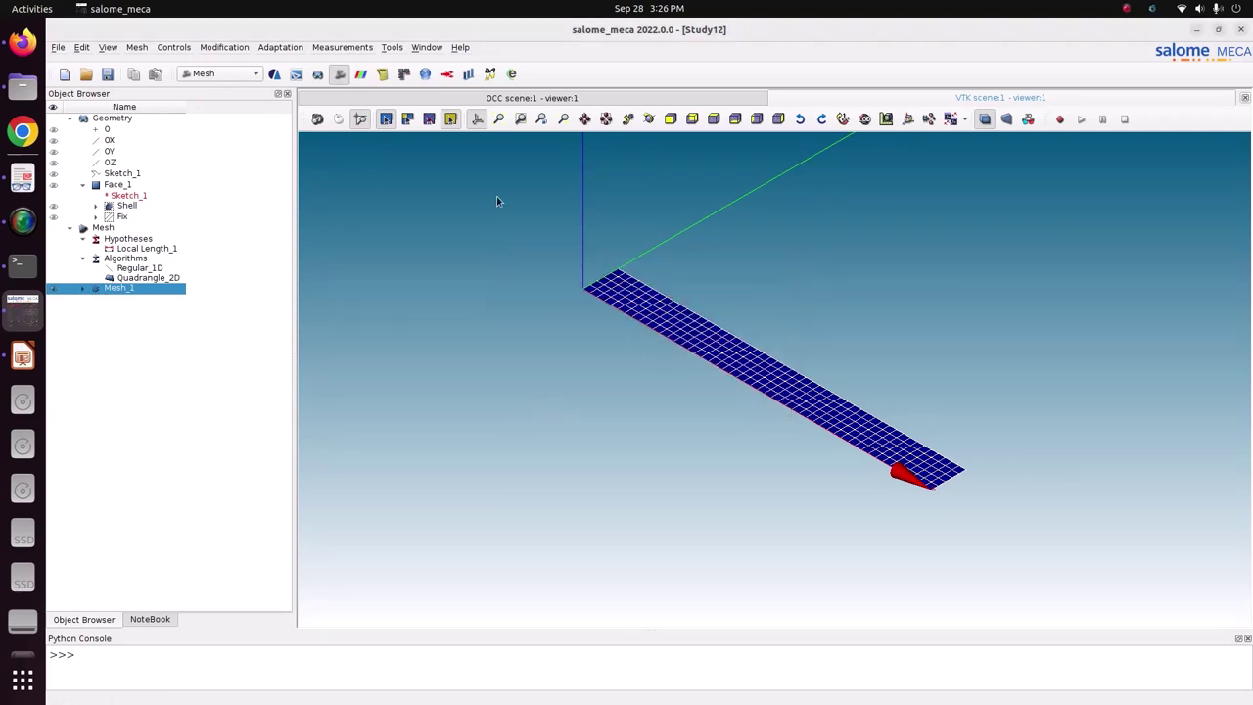
# Examine the node layout of Mesh_1 from below using the Add Node tool's node display, without adding any node
pyautogui.click(714, 119)
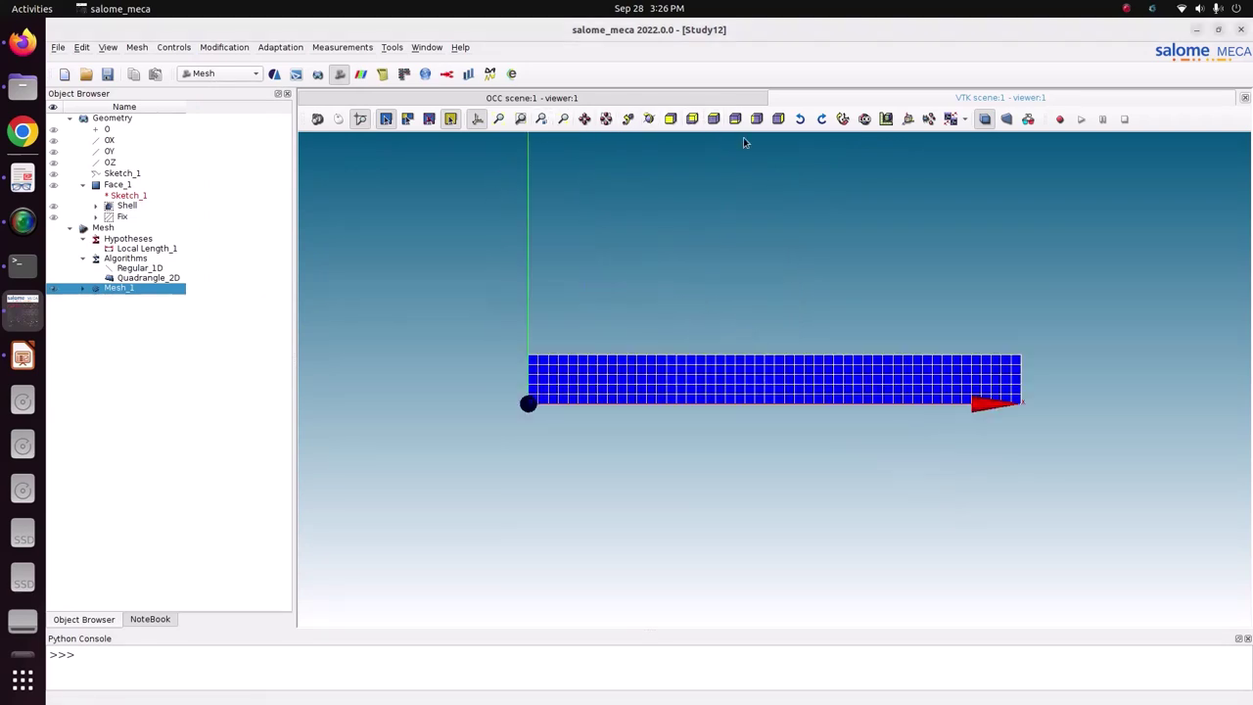
pyautogui.click(735, 119)
pyautogui.scroll(5, 729, 379)
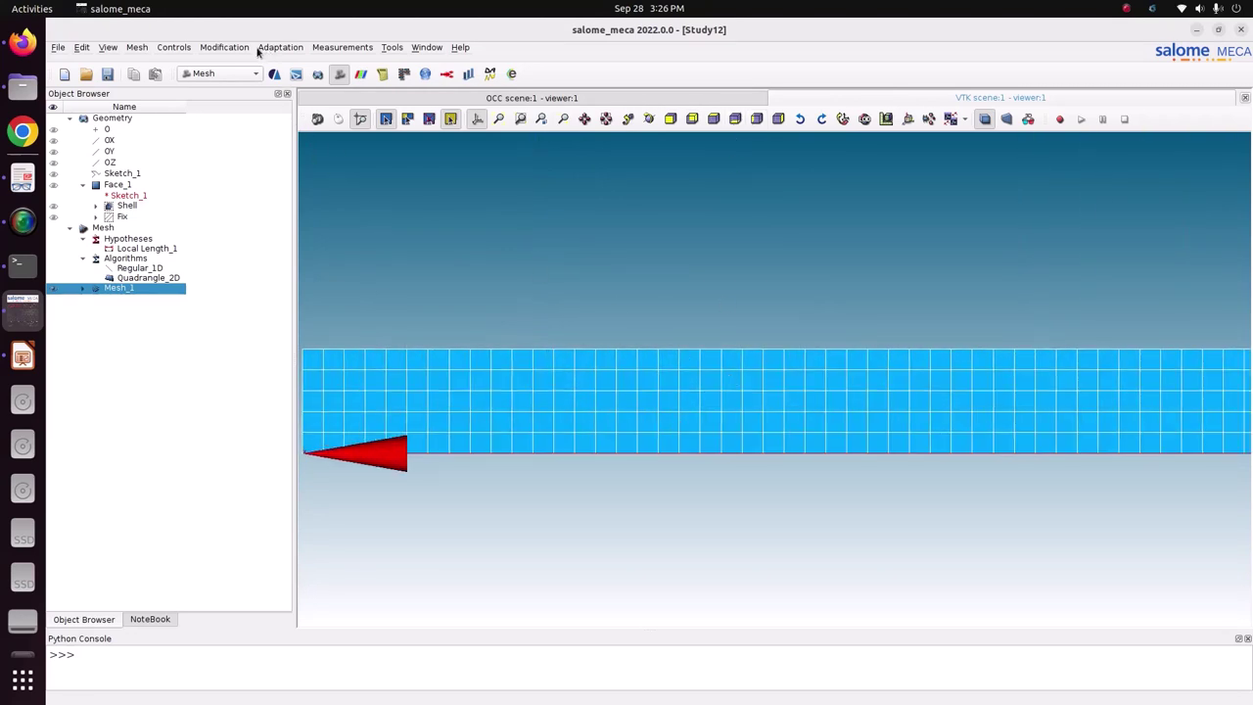
pyautogui.click(224, 47)
pyautogui.moveTo(305, 65)
pyautogui.click(402, 79)
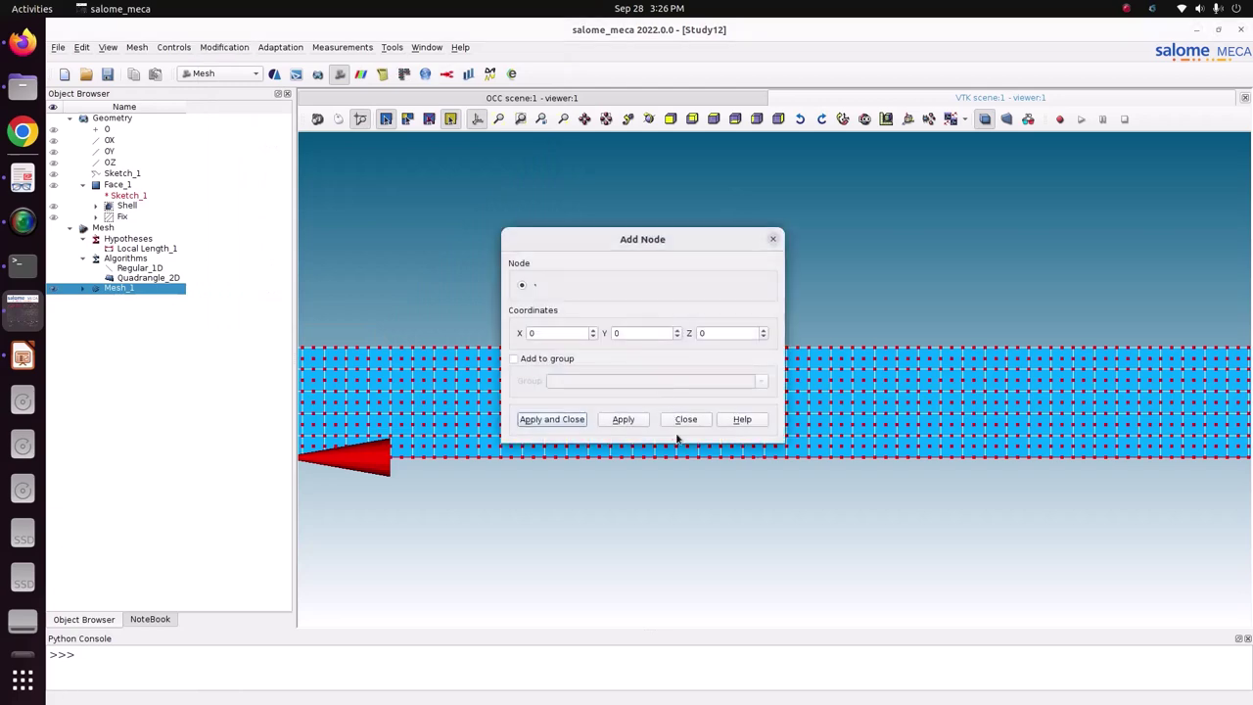
pyautogui.moveTo(671, 242); pyautogui.dragTo(417, 78)
pyautogui.scroll(5, 690, 421)
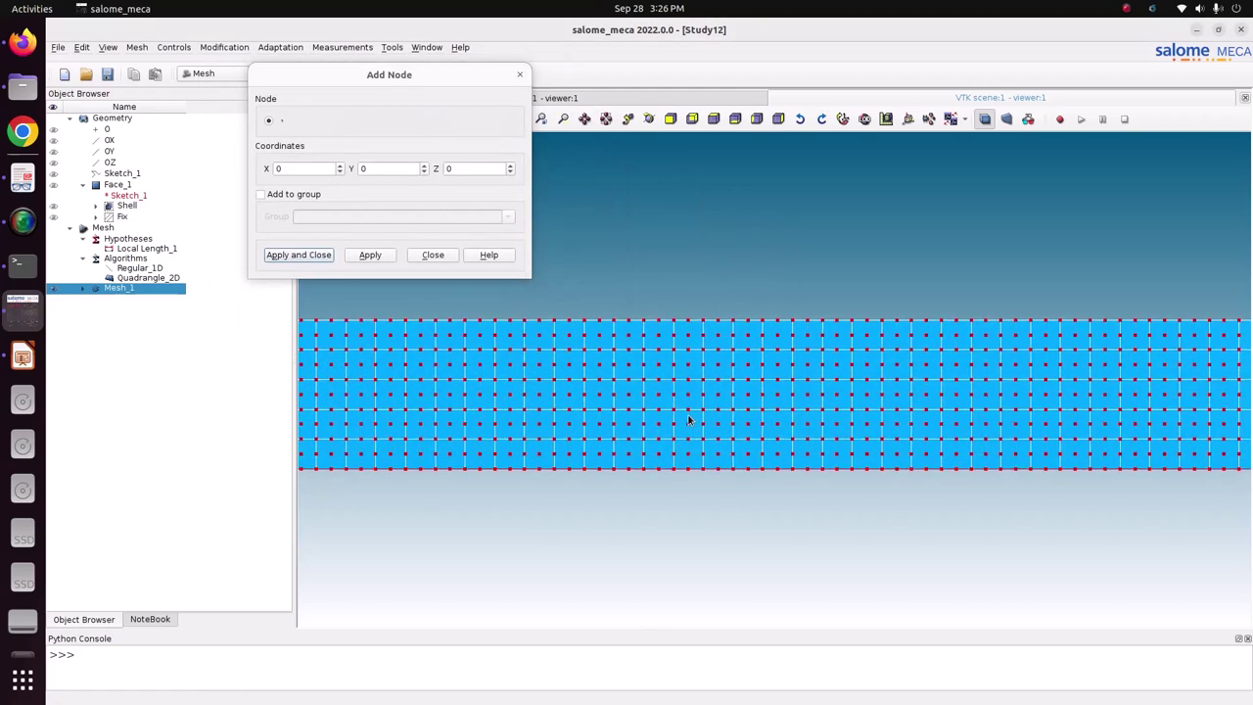
pyautogui.scroll(1, 688, 421)
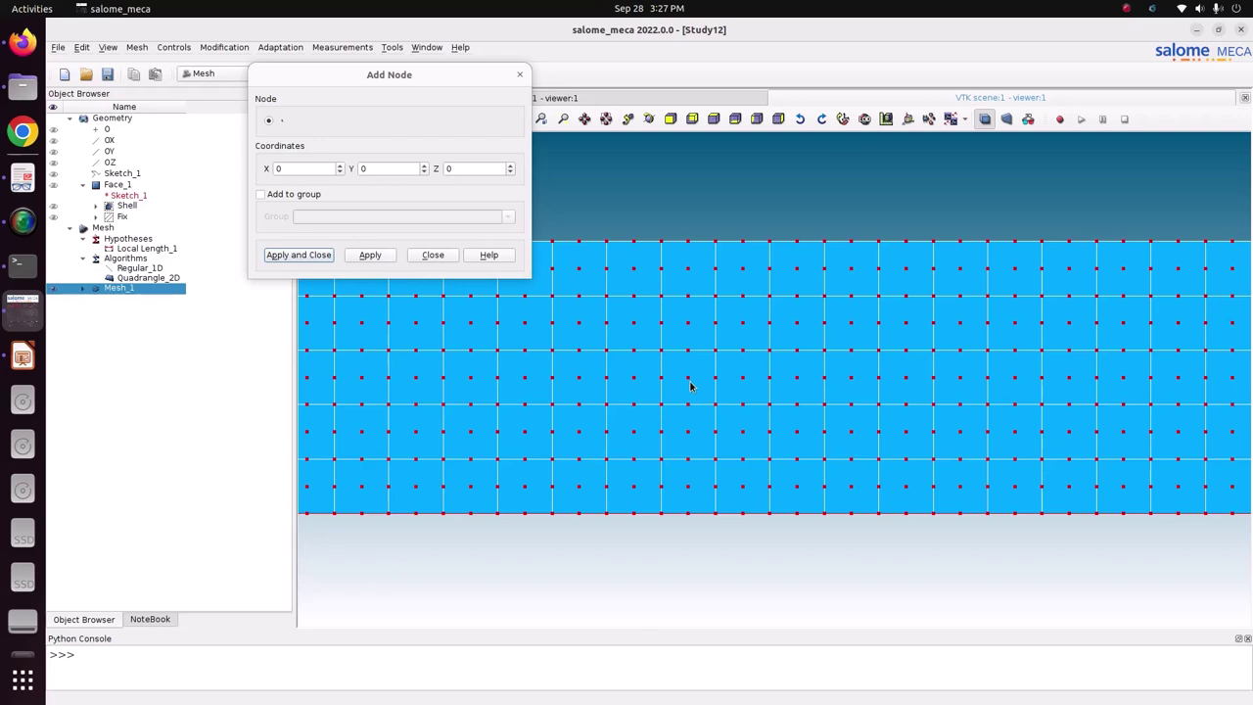
pyautogui.click(520, 76)
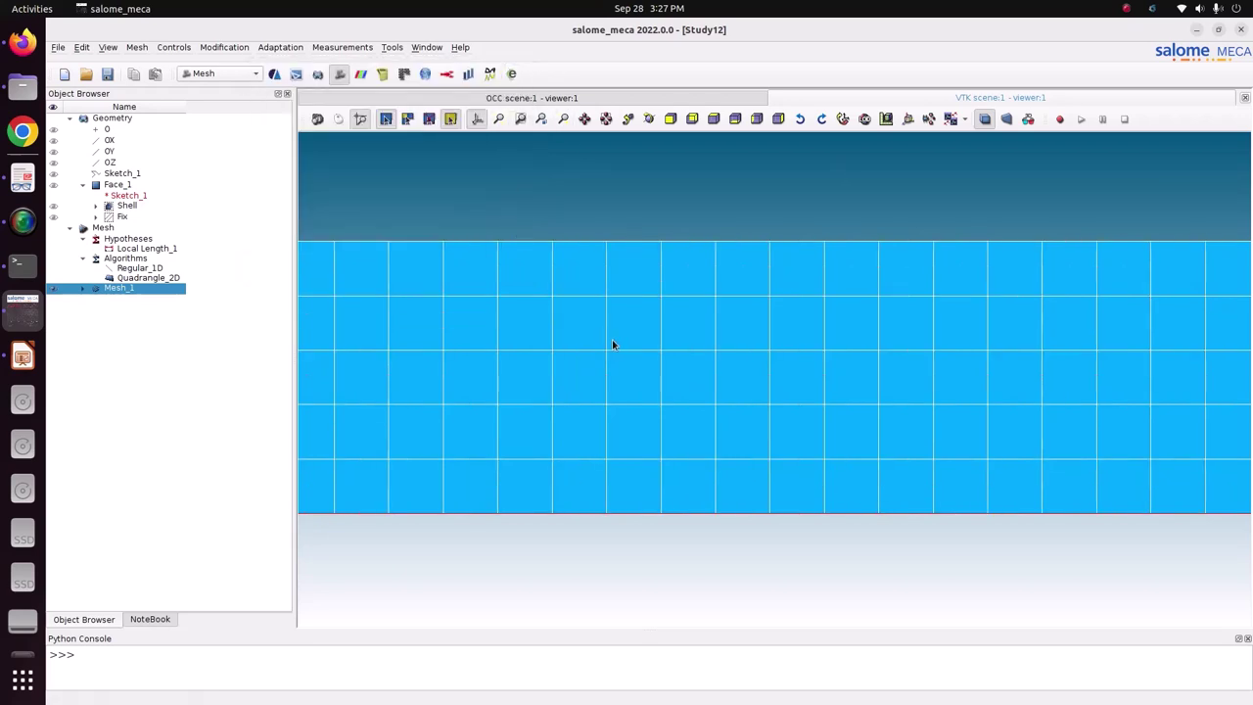
# Switch to the structural elements PDF and examine the Code_Aster modelings listed for plates and shells, including DKT and COQUE_3D
pyautogui.scroll(-3, 613, 345)
pyautogui.click(23, 359)
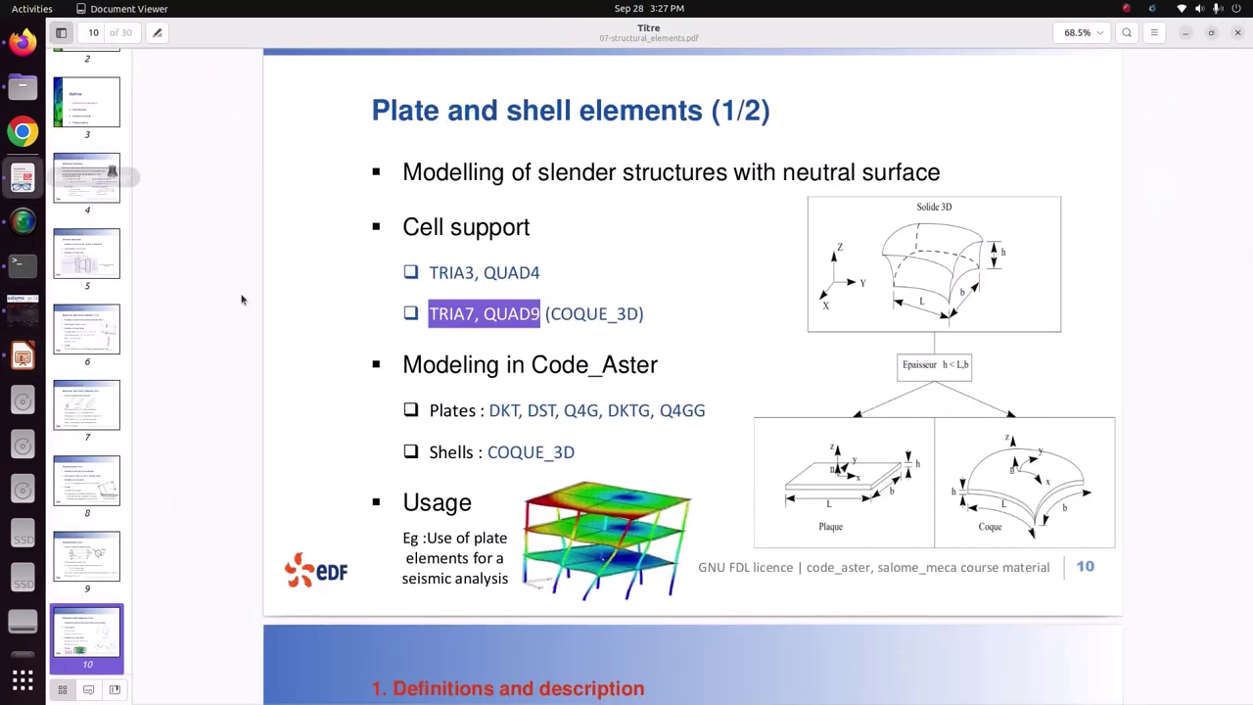
pyautogui.click(23, 179)
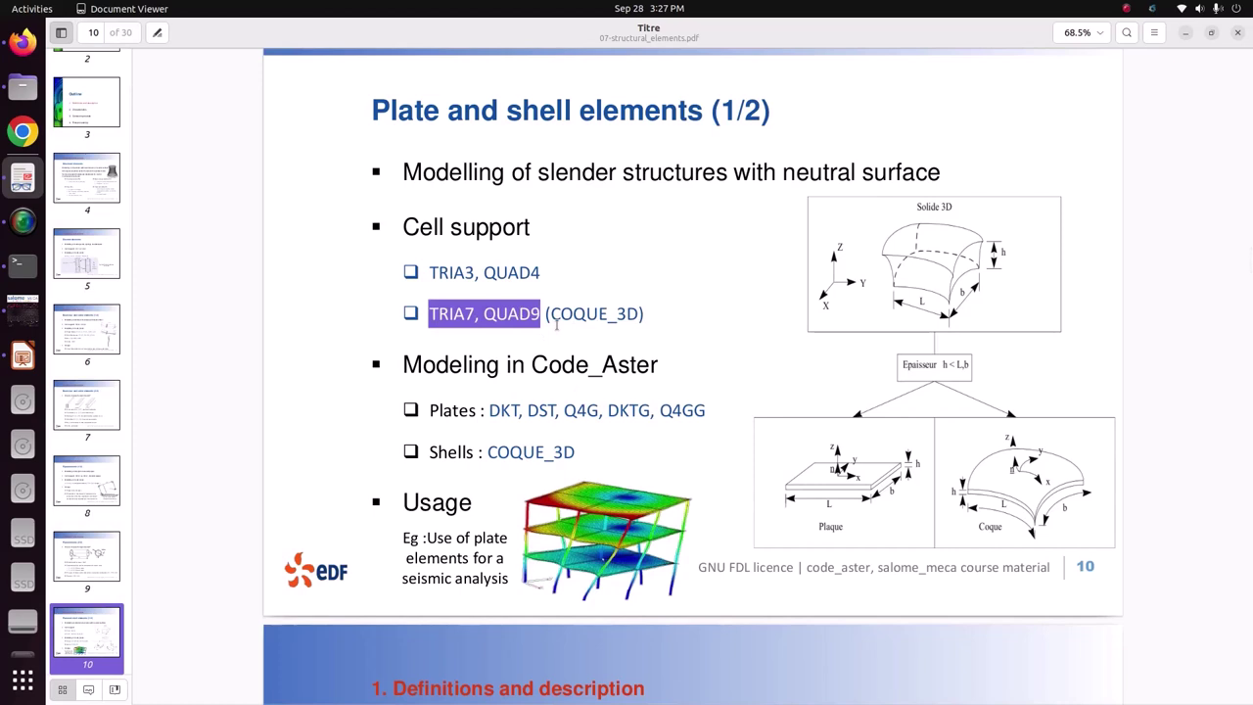
pyautogui.moveTo(488, 414); pyautogui.dragTo(520, 415)
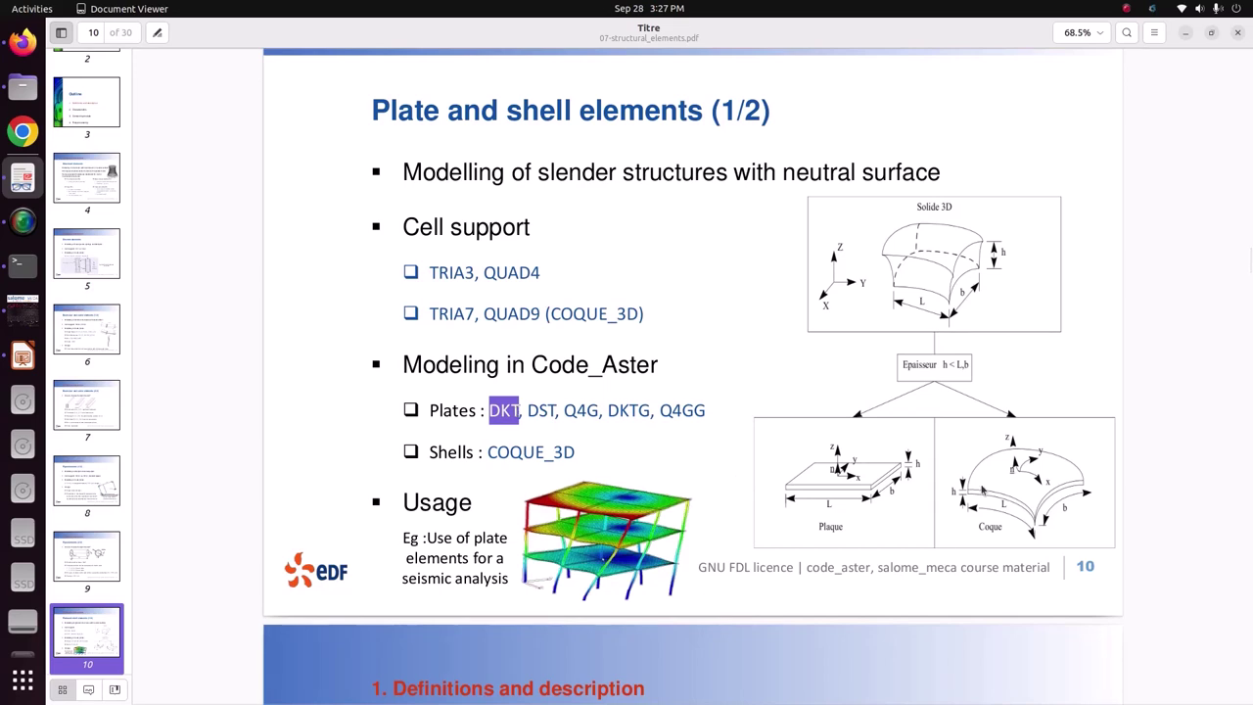
pyautogui.moveTo(487, 452); pyautogui.dragTo(603, 466)
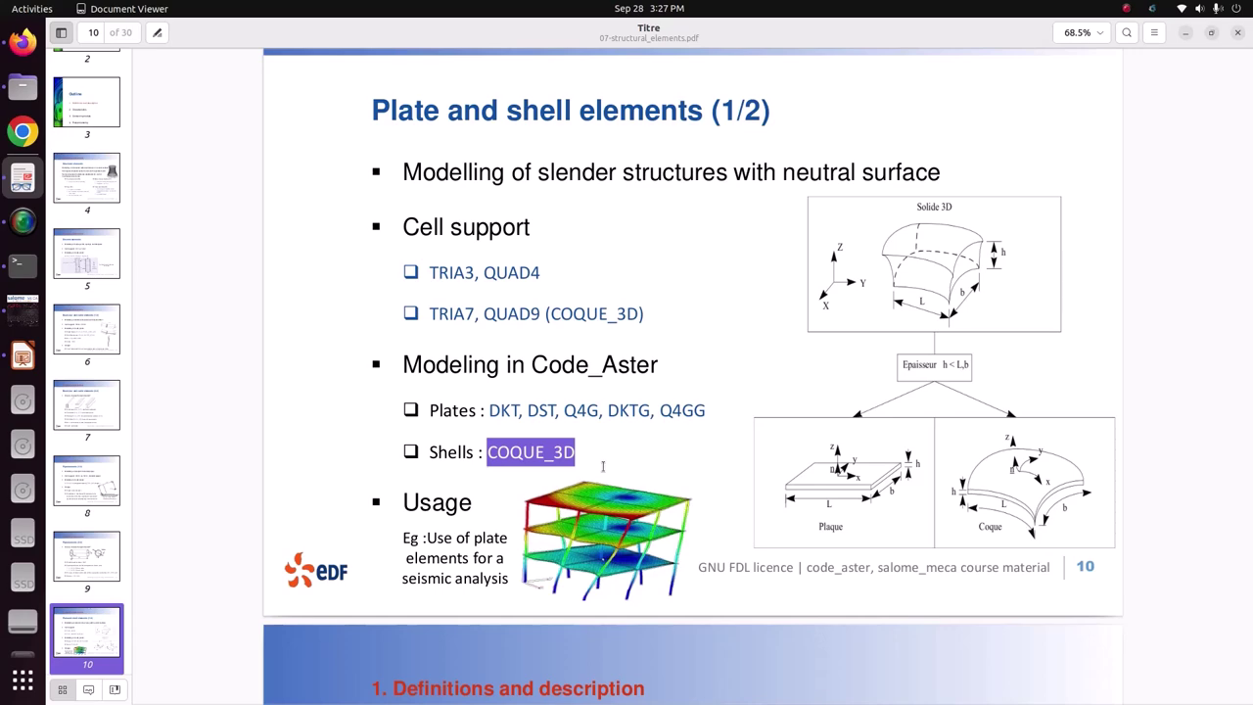
# Switch back to Salome-Meca, save the study and activate the AsterStudy module with the stable code_aster version
pyautogui.click(23, 319)
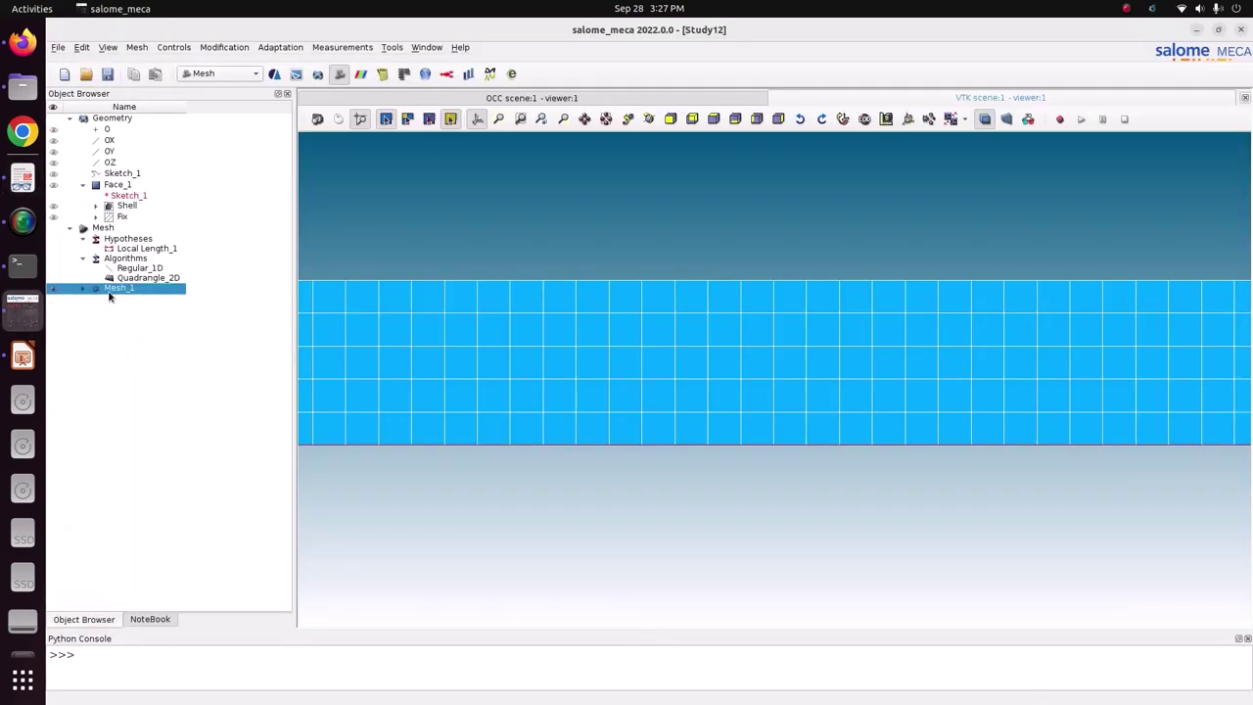
pyautogui.click(108, 74)
pyautogui.click(216, 77)
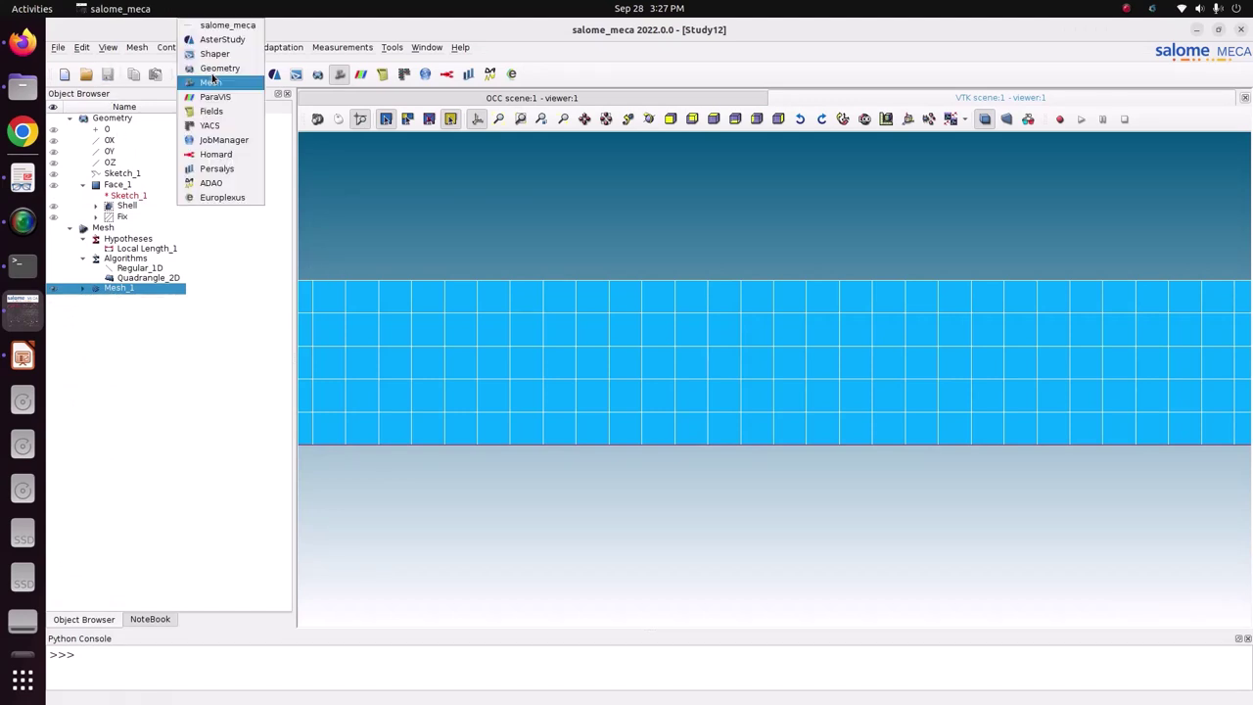
pyautogui.click(216, 43)
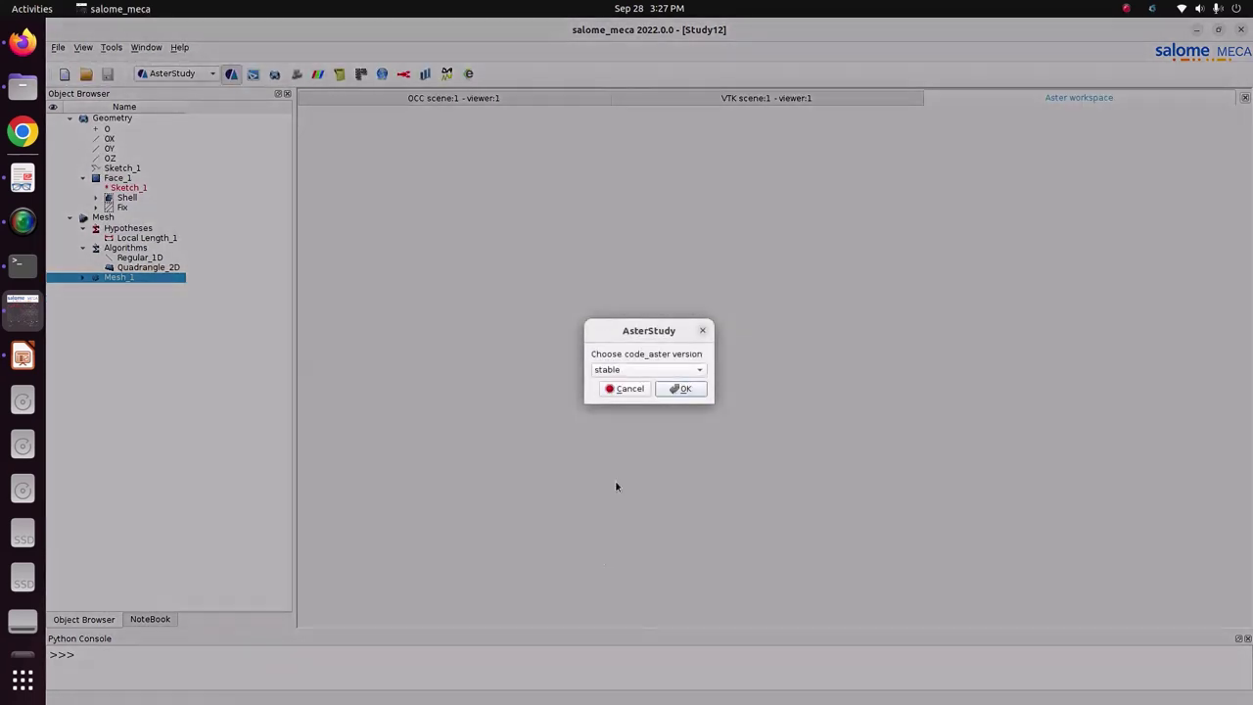
pyautogui.click(695, 388)
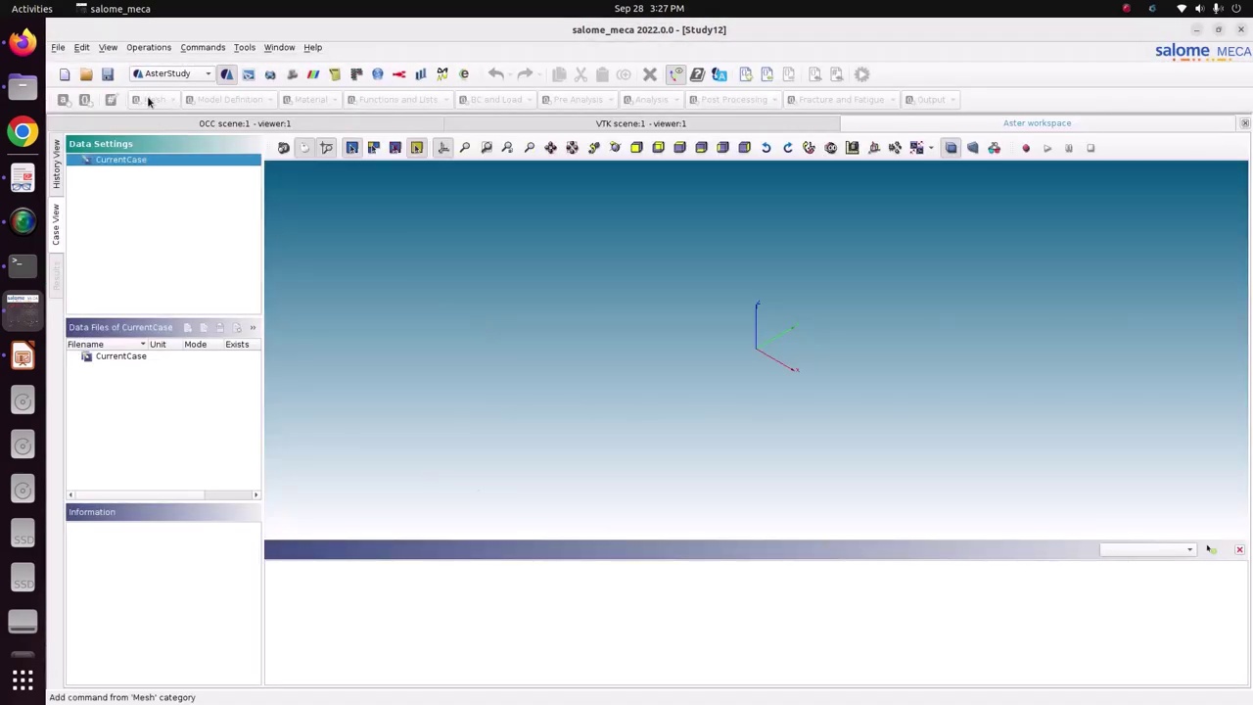
# Add a stage to CurrentCase and create a Read a mesh command named MESH in it
pyautogui.rightClick(115, 161)
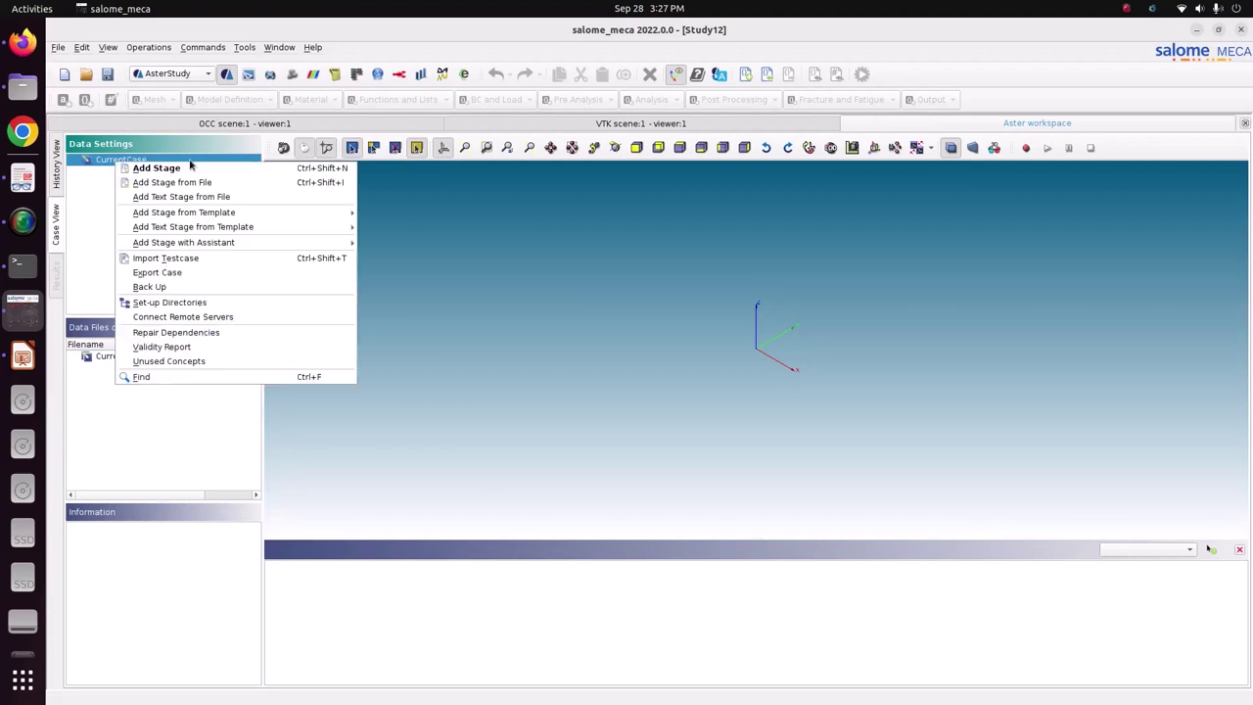
pyautogui.click(156, 168)
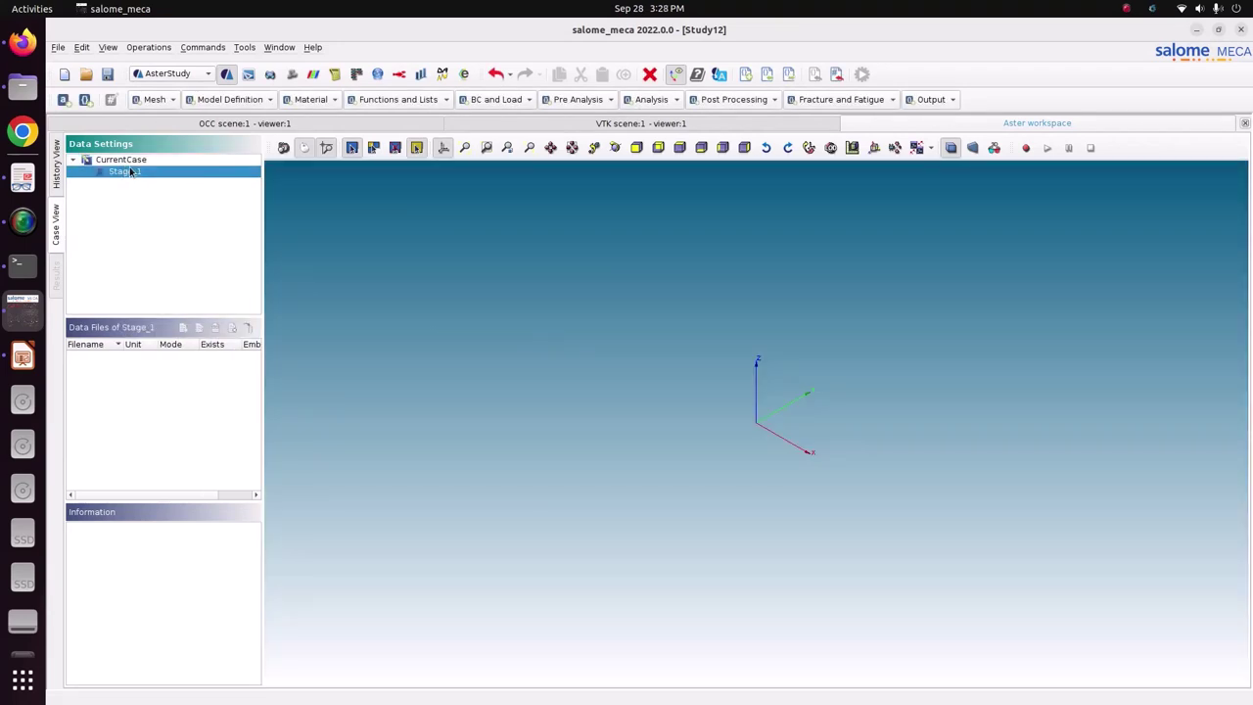
pyautogui.click(174, 102)
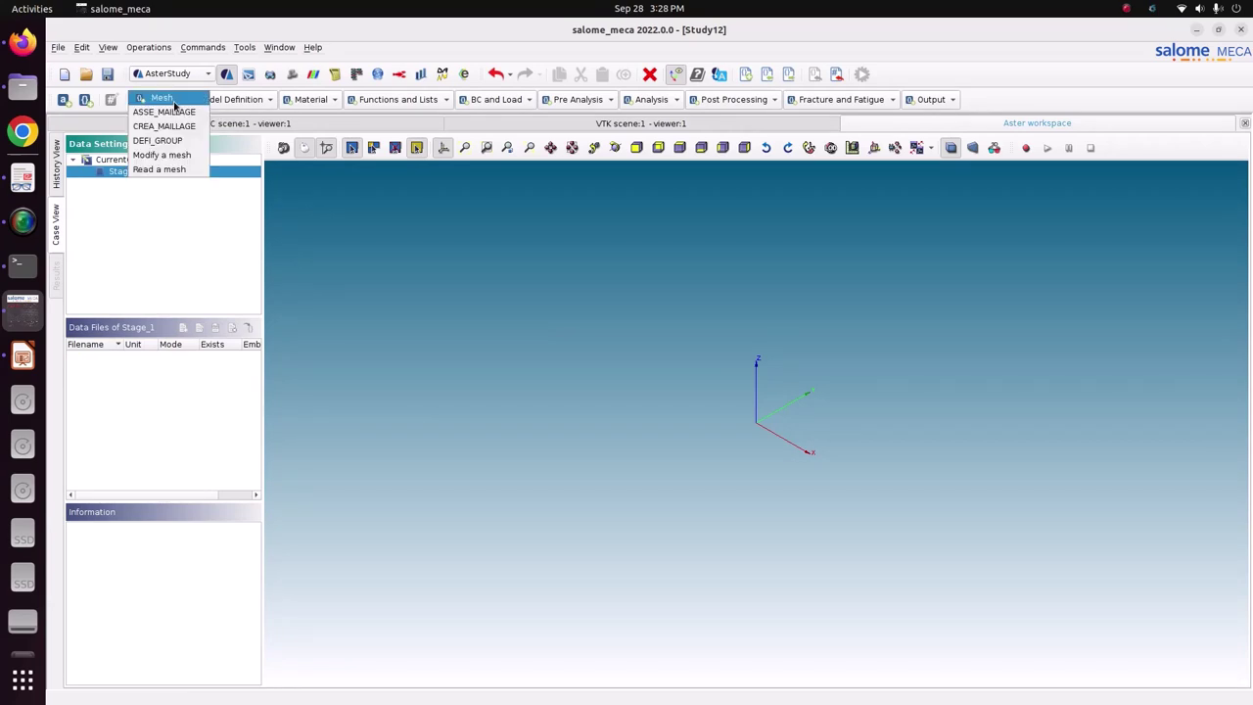
pyautogui.click(173, 170)
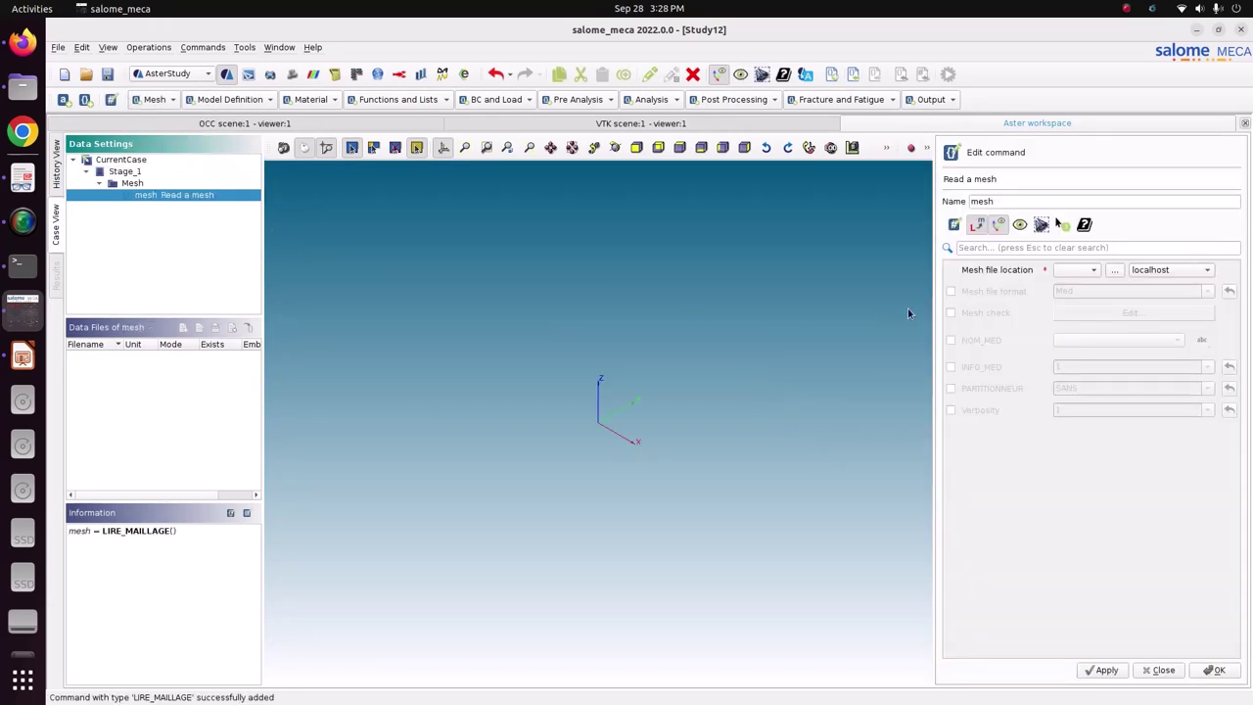
pyautogui.doubleClick(974, 200)
pyautogui.write('MESH')
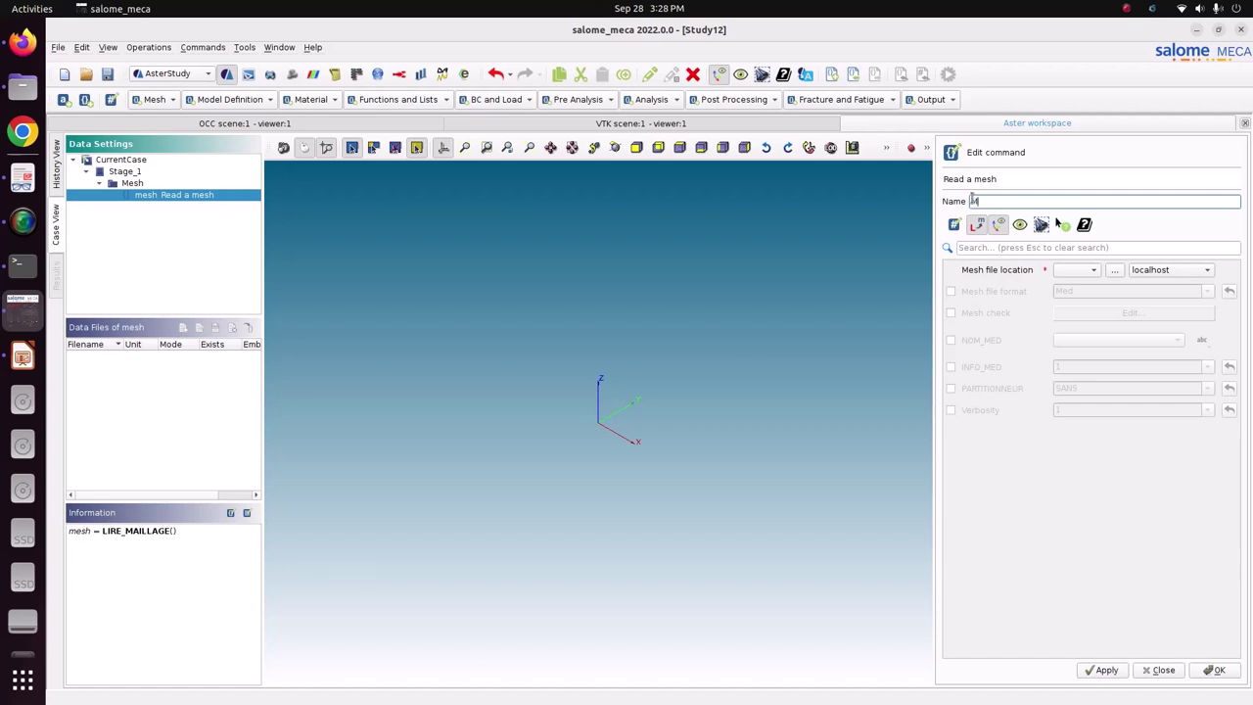
# Set Mesh_1 as the mesh file location with the Med format, and store the MESH command
pyautogui.click(1085, 271)
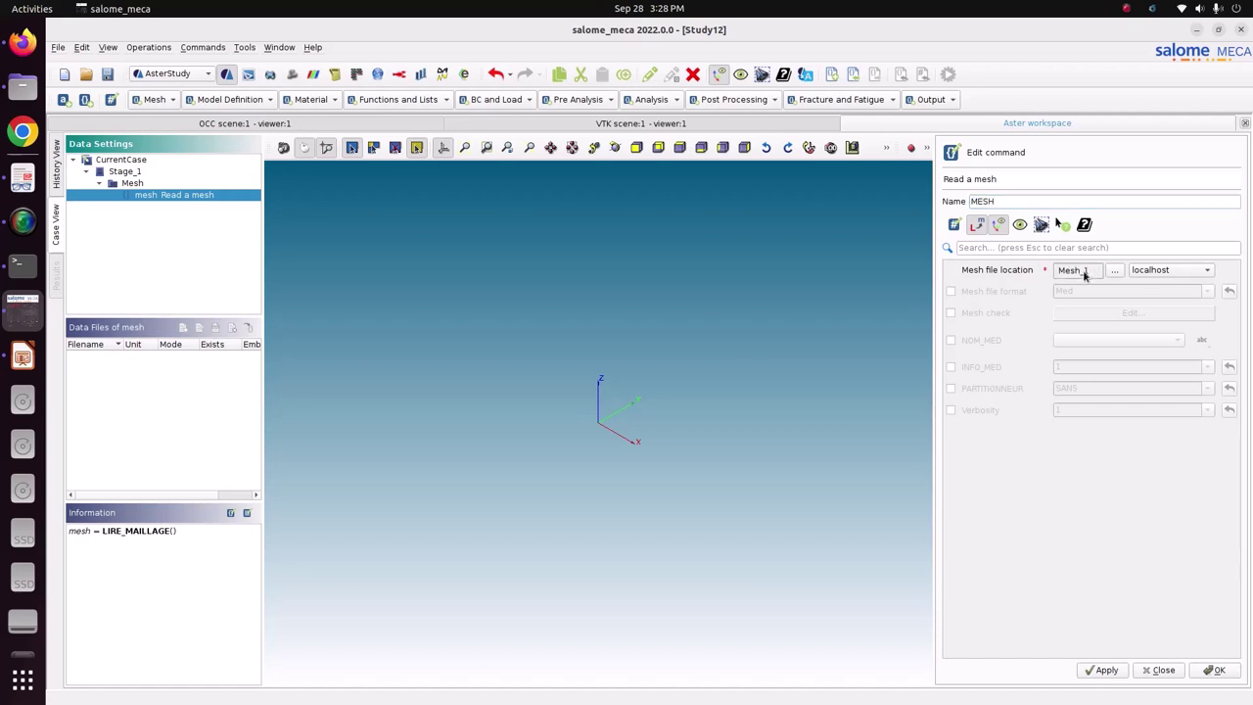
pyautogui.click(1085, 275)
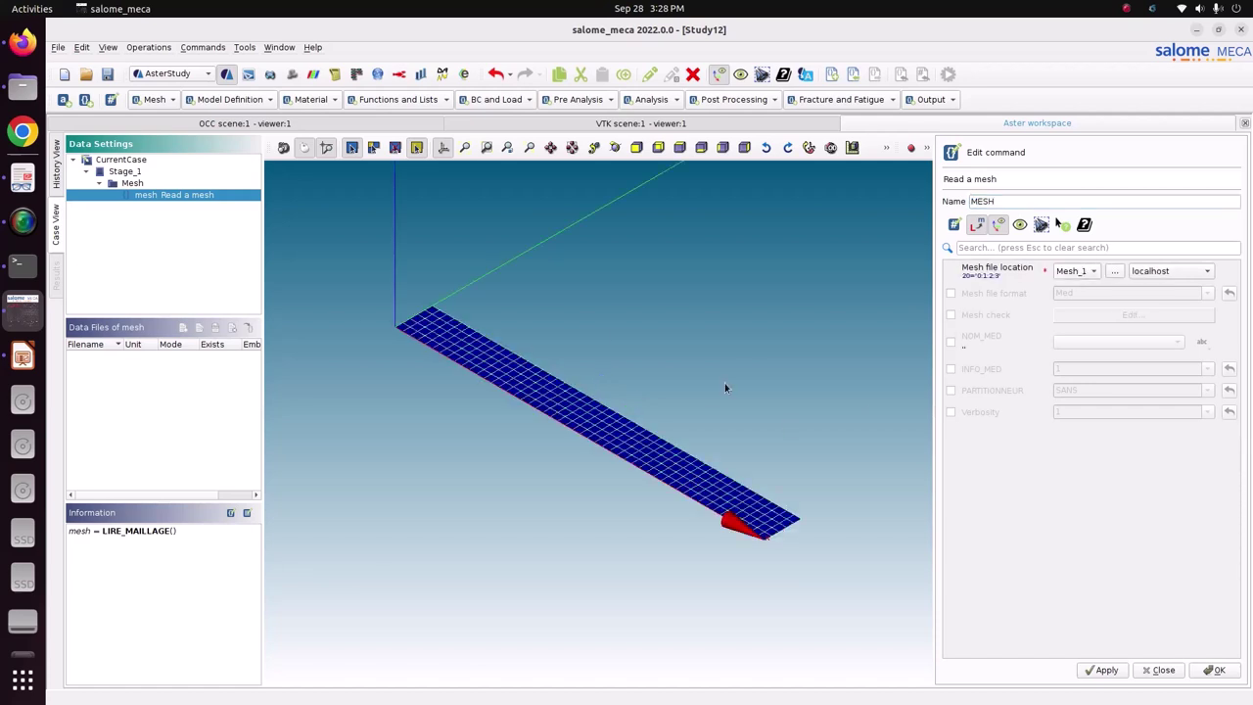
pyautogui.click(985, 295)
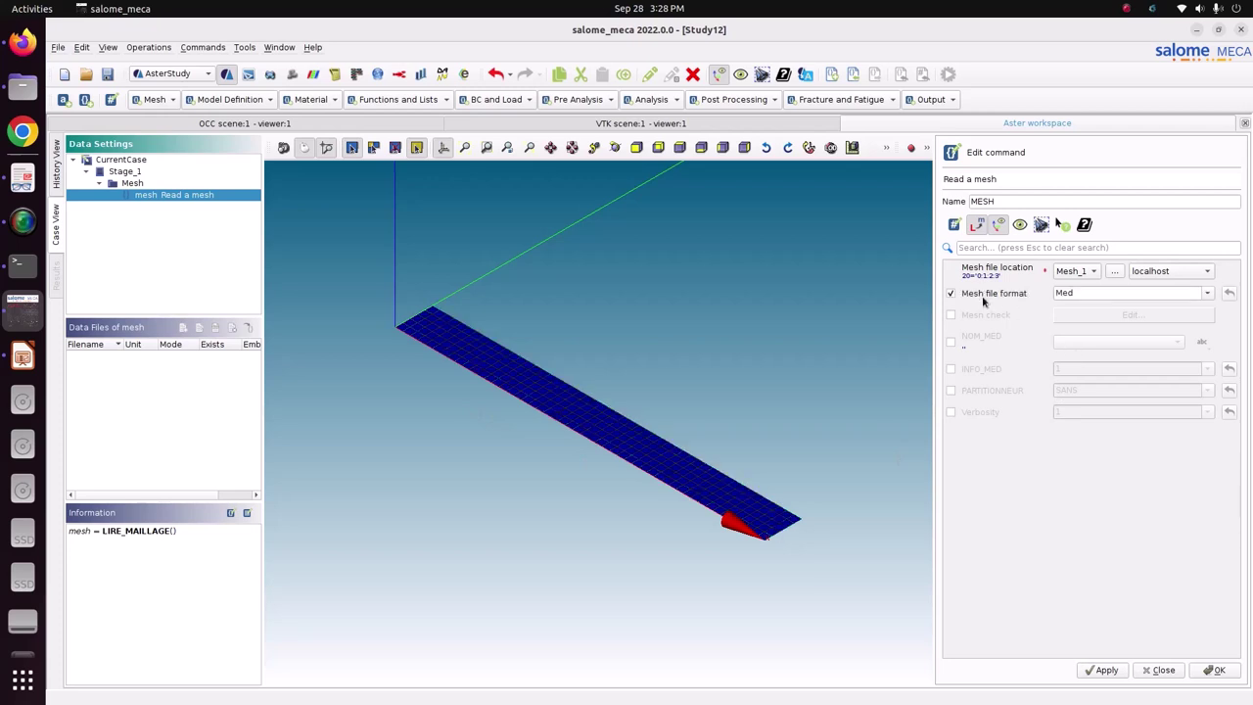
pyautogui.click(1109, 672)
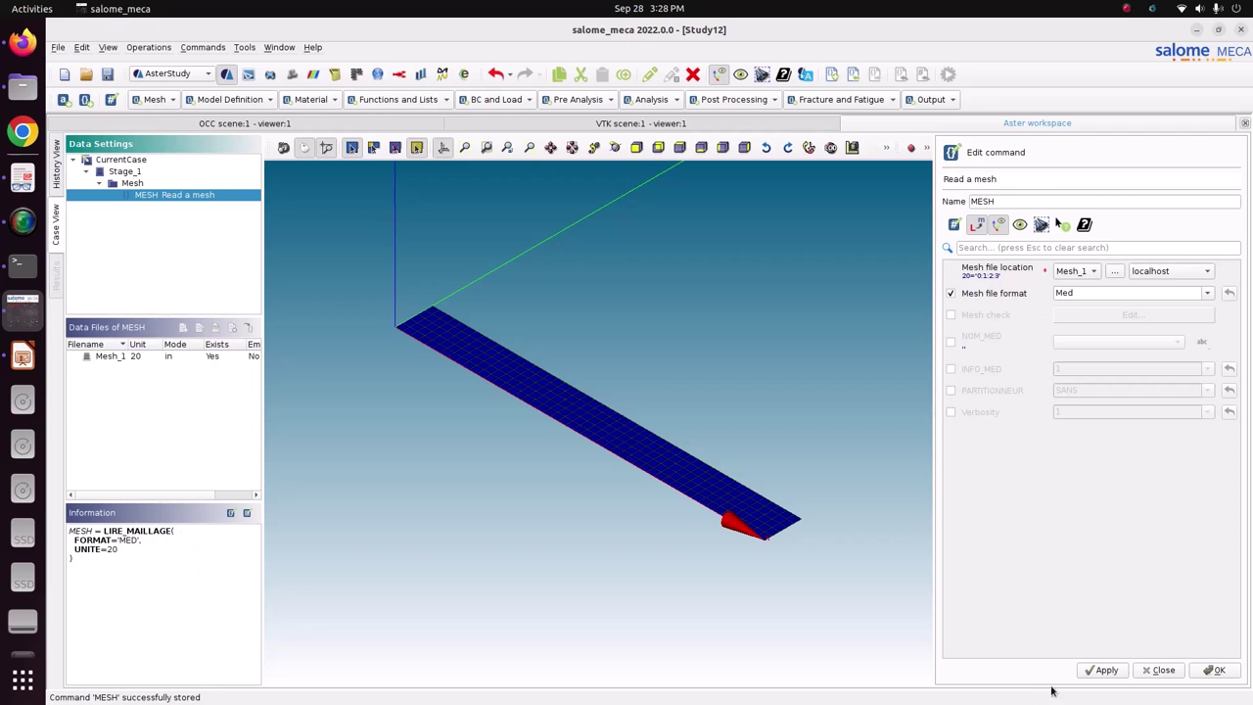
pyautogui.click(1212, 669)
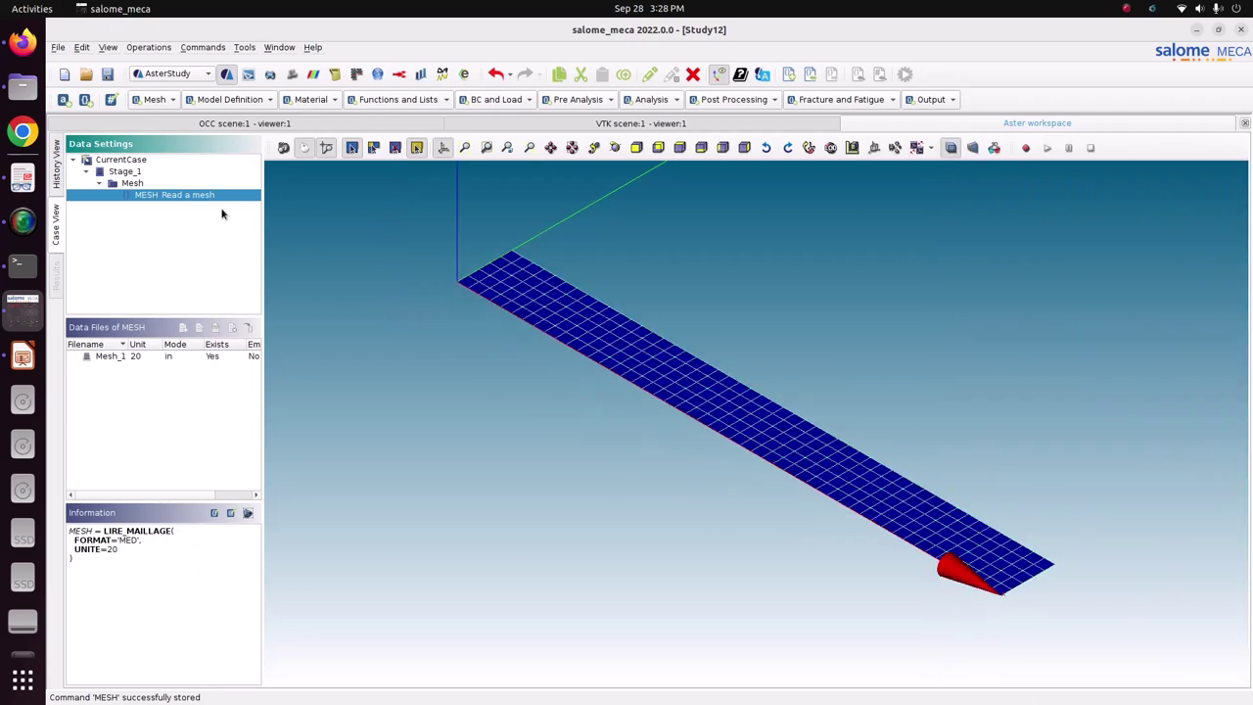
# Add an Assign finite element command named MODEL with one finite element assignment item
pyautogui.click(221, 102)
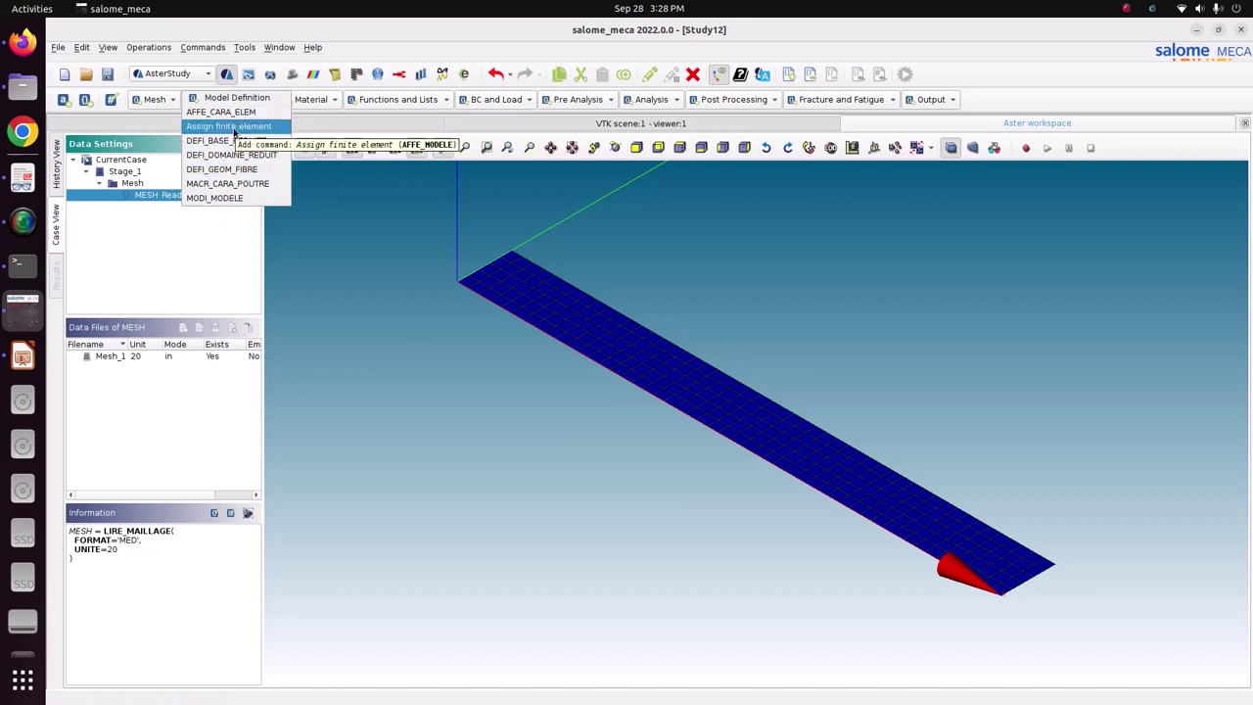
pyautogui.click(231, 127)
pyautogui.doubleClick(1082, 201)
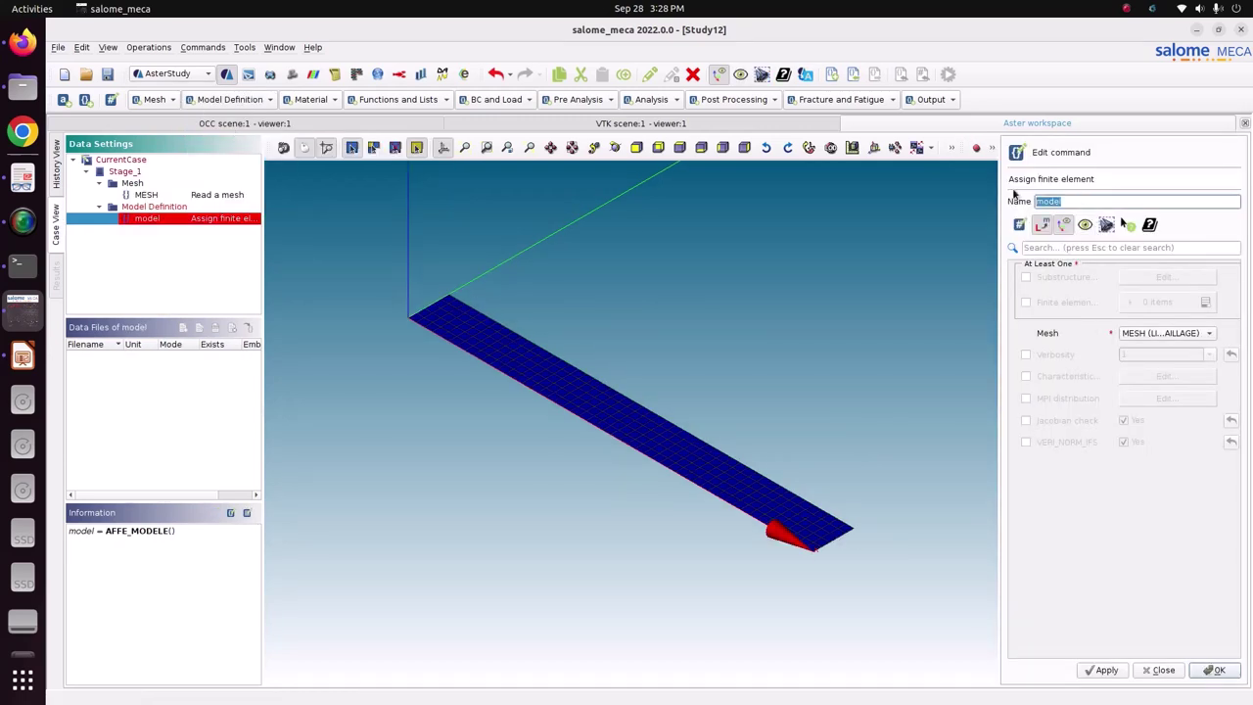
pyautogui.write('MODEL')
pyautogui.click(1025, 302)
pyautogui.click(1204, 303)
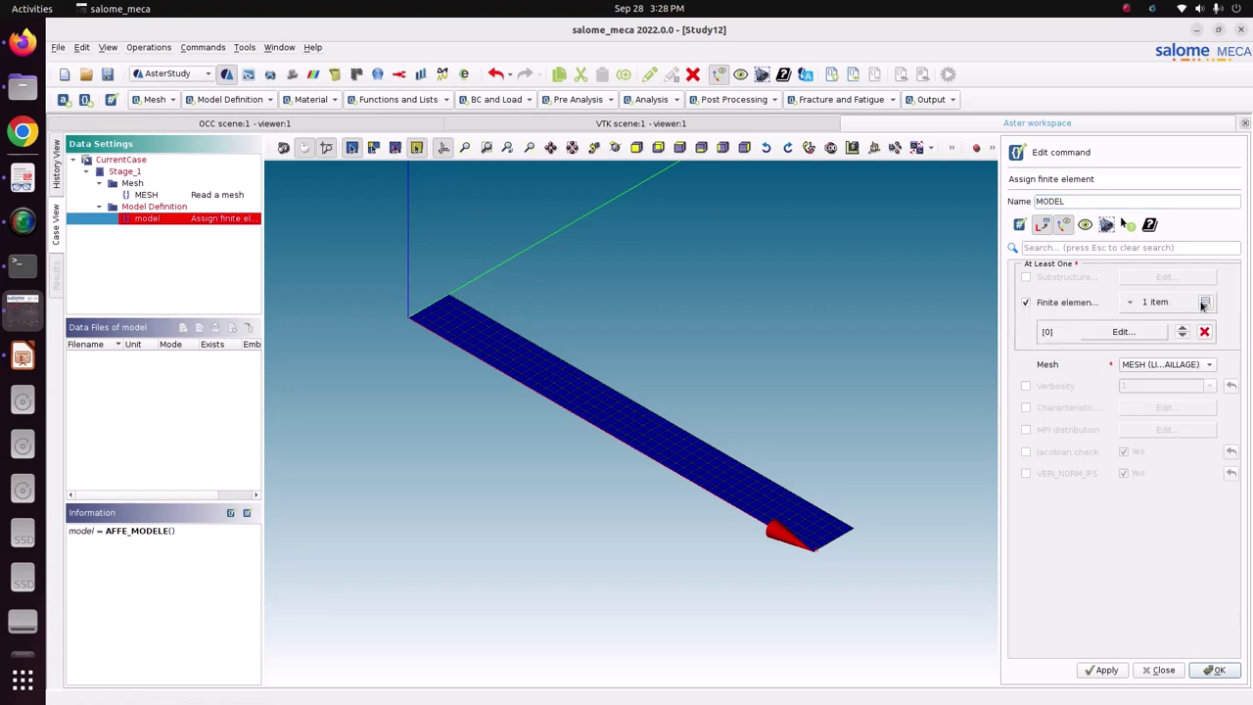
# Assign the Mechanic phenomenon with COQUE_3D modelisation everywhere on the mesh, and store the MODEL command
pyautogui.click(1160, 329)
pyautogui.click(1058, 275)
pyautogui.click(1200, 323)
pyautogui.click(1204, 341)
pyautogui.click(1215, 349)
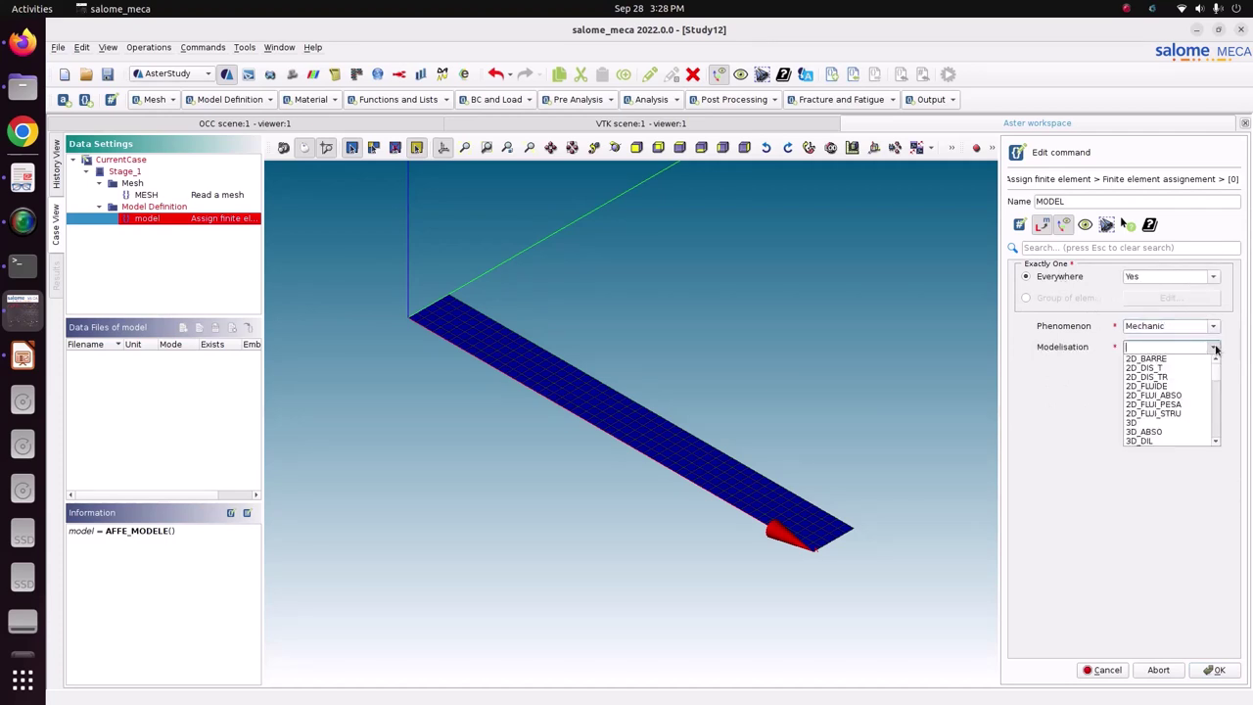
pyautogui.scroll(-1, 1168, 389)
pyautogui.scroll(-10, 1168, 389)
pyautogui.scroll(-8, 1169, 431)
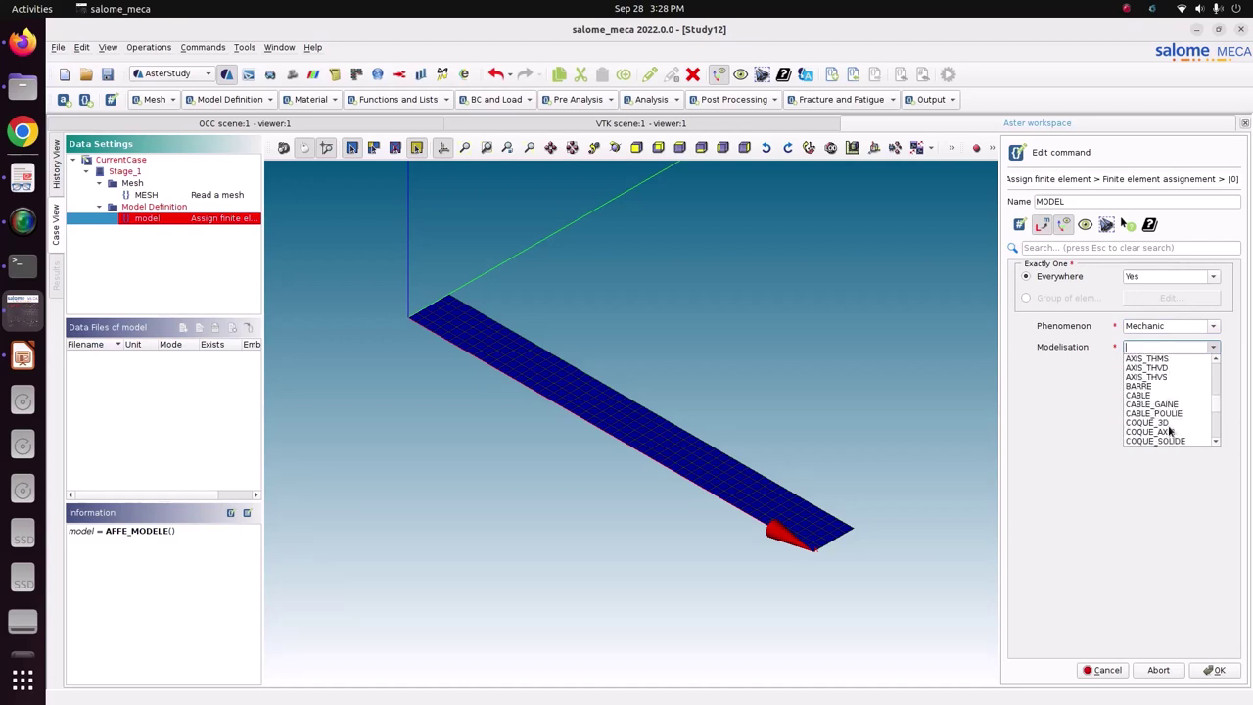
pyautogui.click(1167, 423)
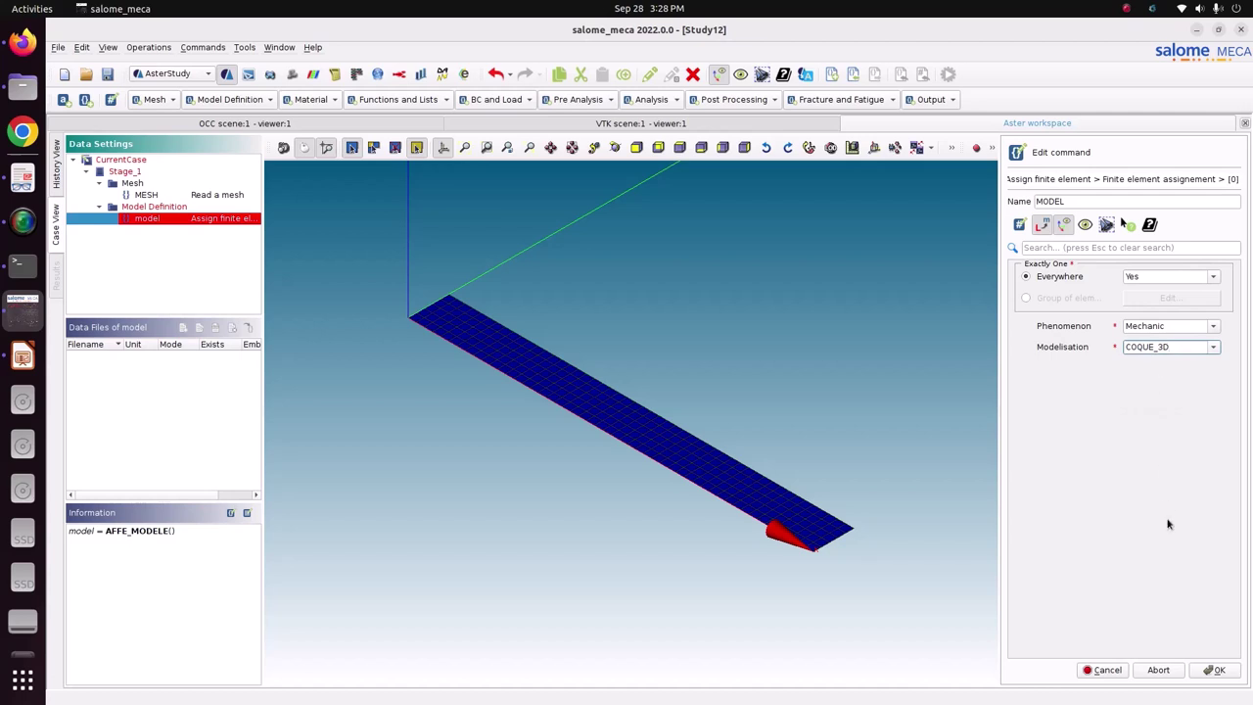
pyautogui.click(1215, 672)
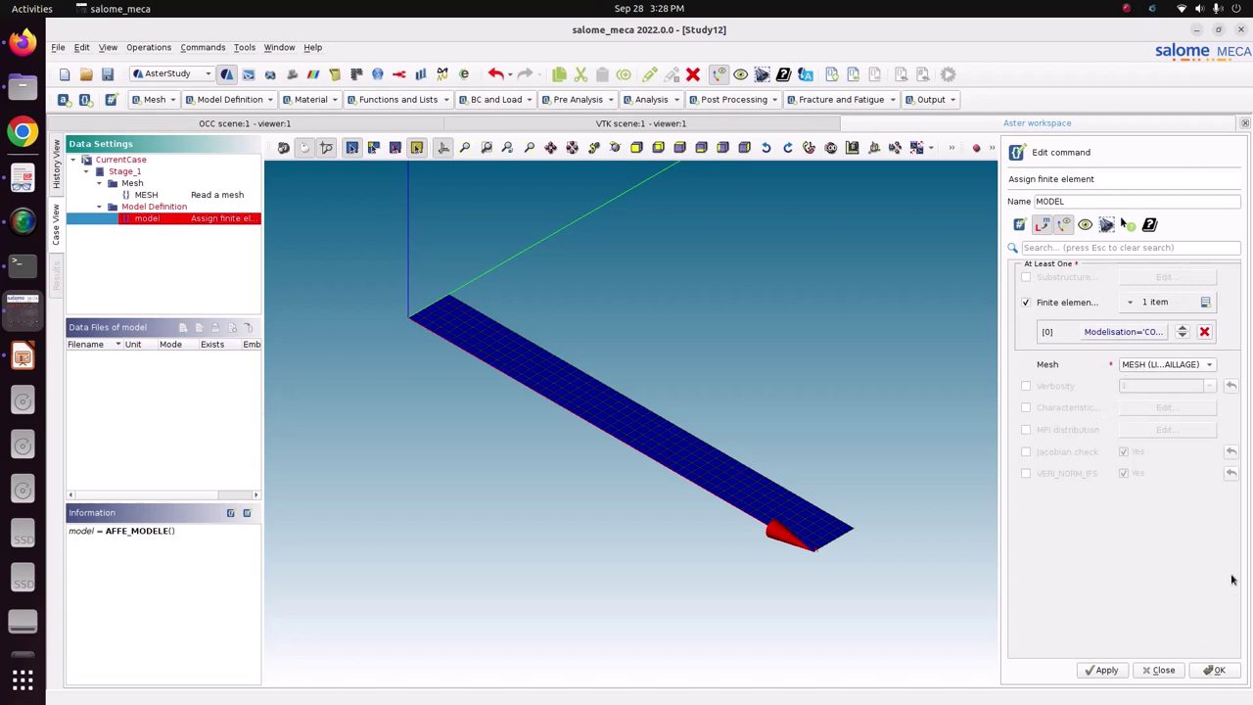
pyautogui.click(1102, 671)
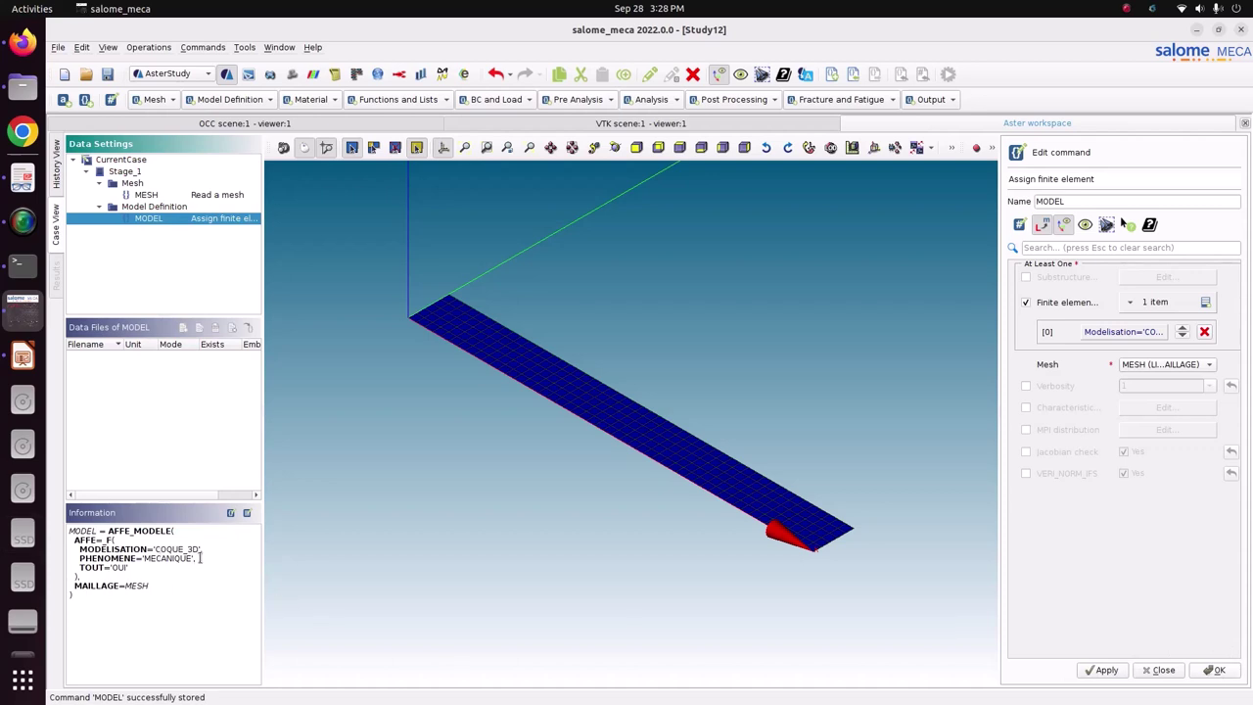
pyautogui.doubleClick(118, 568)
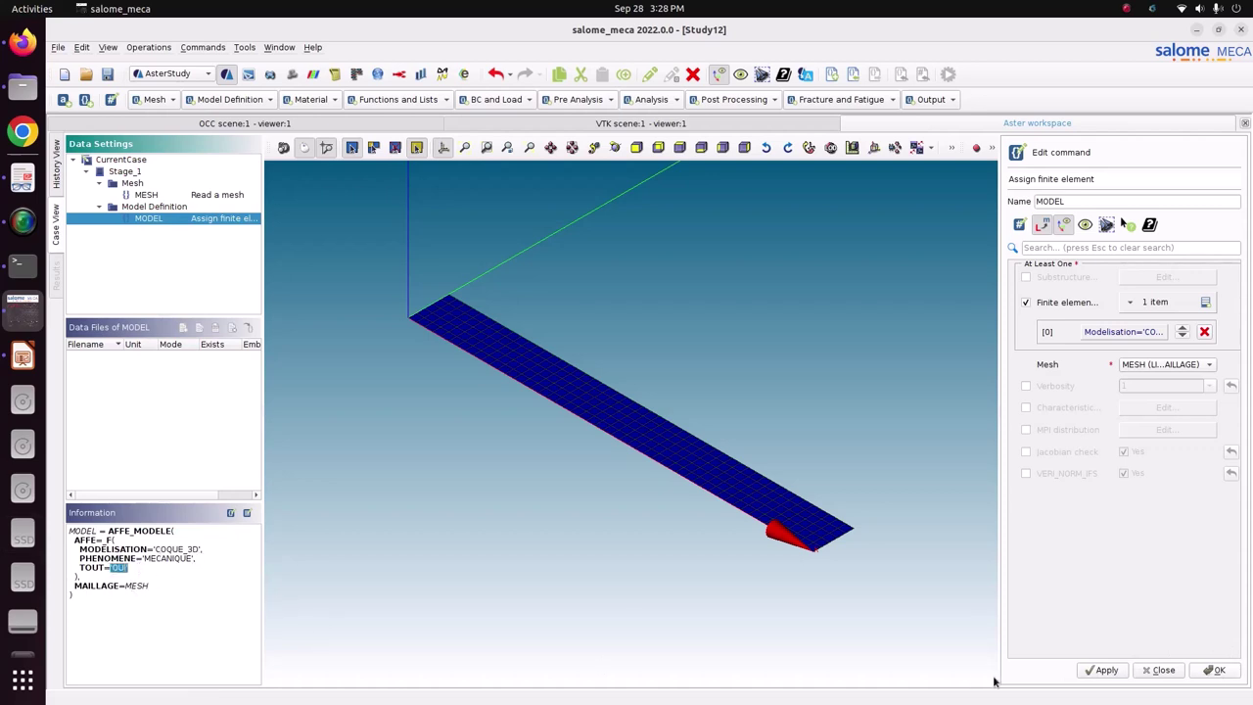
pyautogui.click(1214, 670)
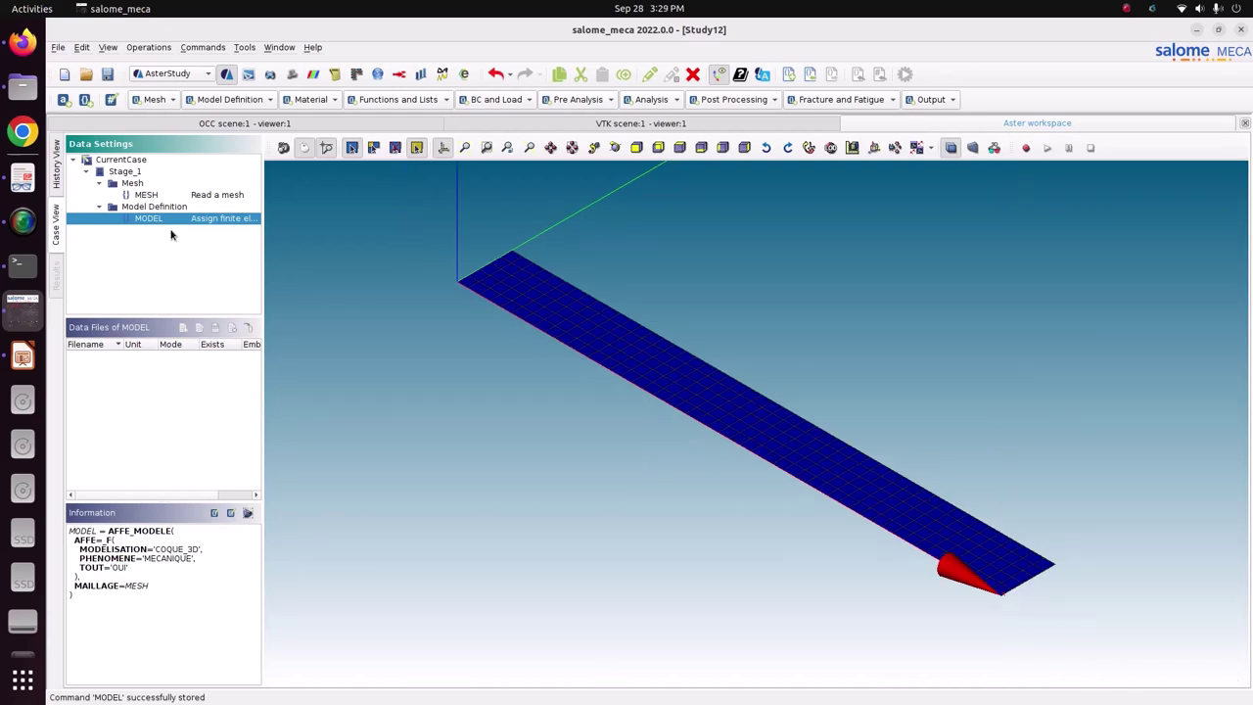
# Add an AFFE_CARA_ELEM command named ELEM_PROP with one COQUE item, and open that item's settings
pyautogui.click(236, 100)
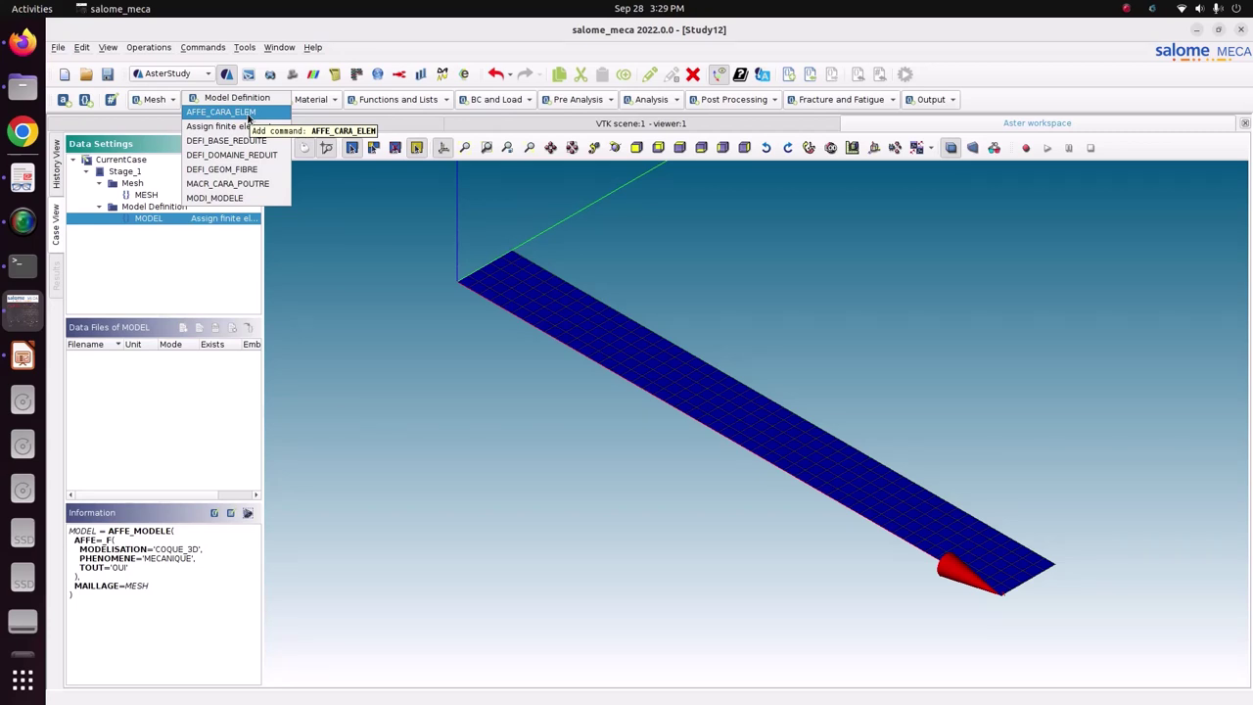
pyautogui.click(222, 111)
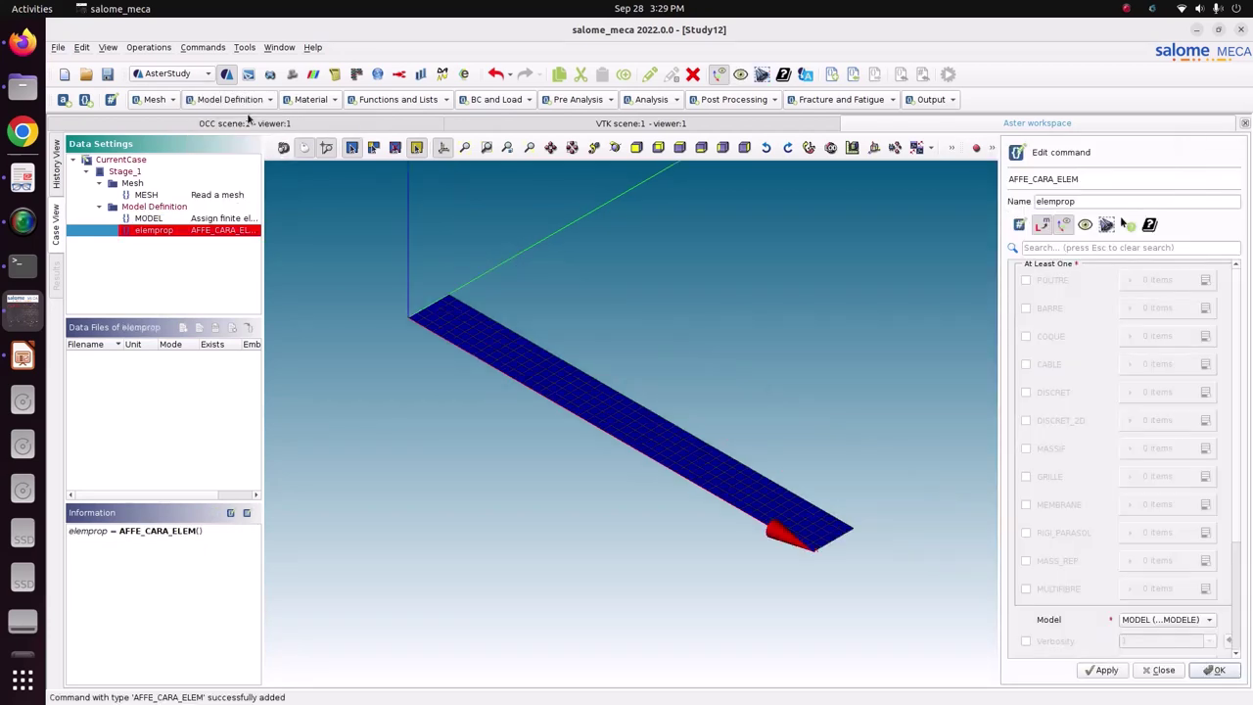
pyautogui.doubleClick(1082, 201)
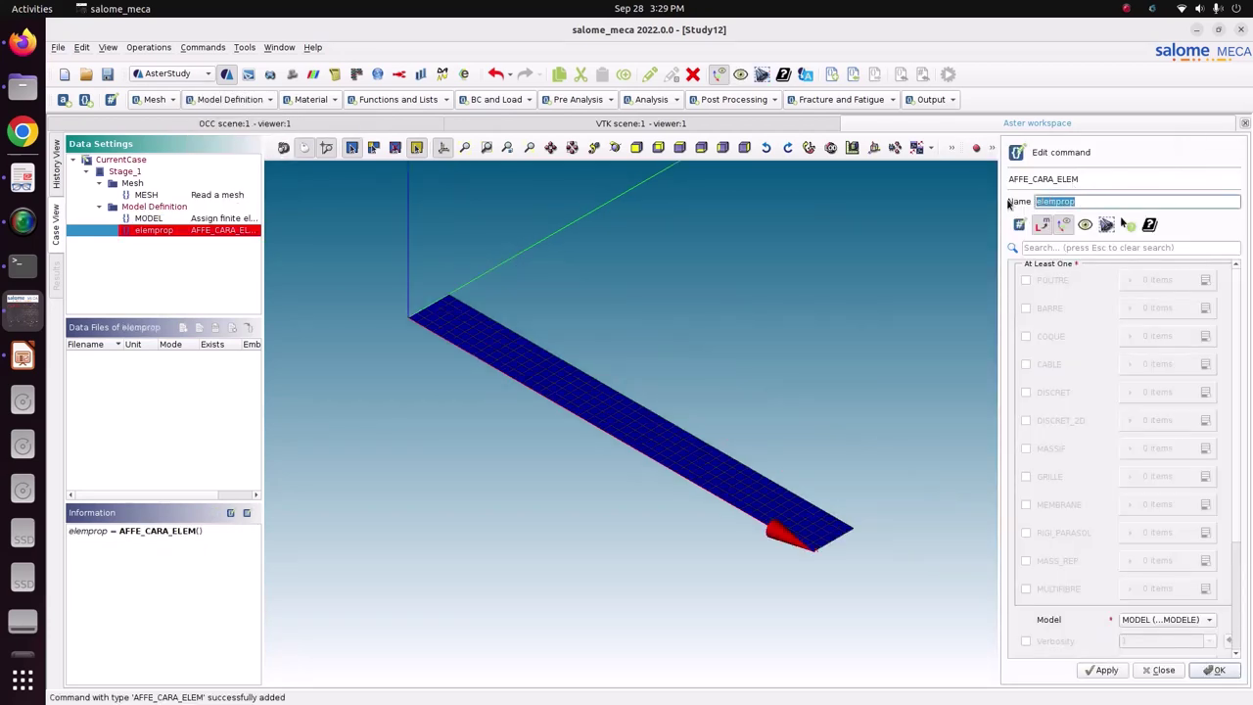
pyautogui.write('ELEM_PROP')
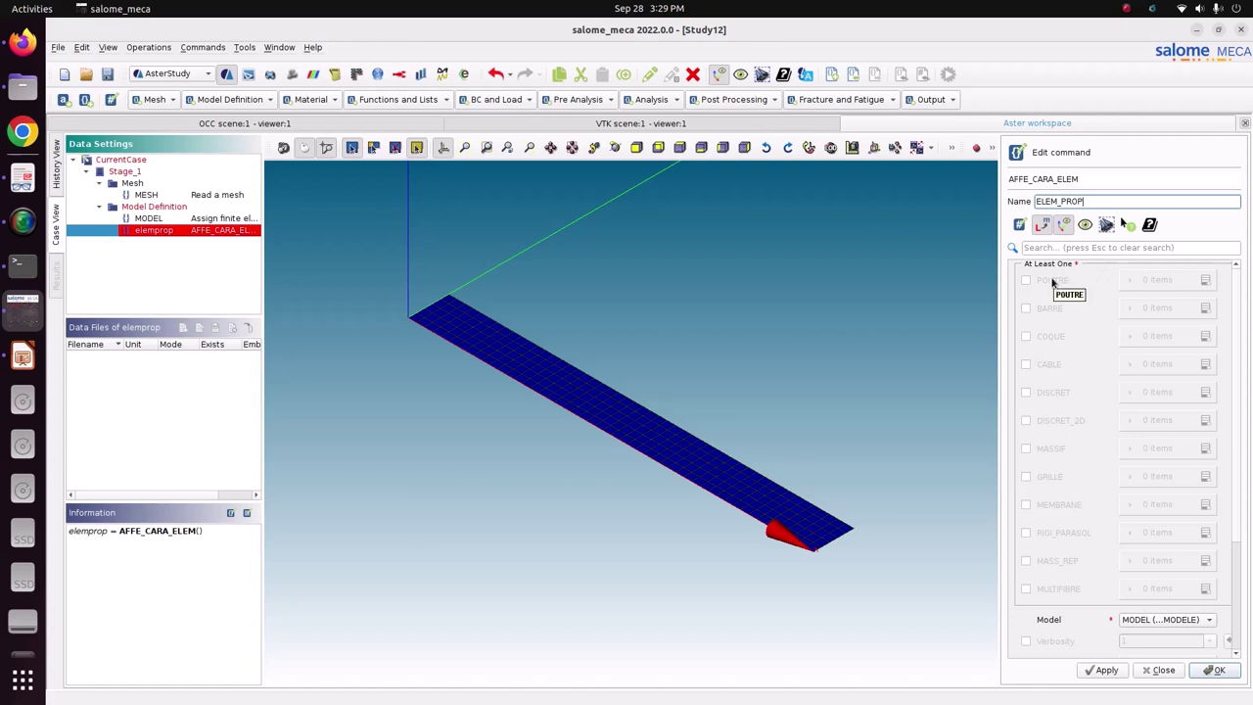
pyautogui.click(1026, 337)
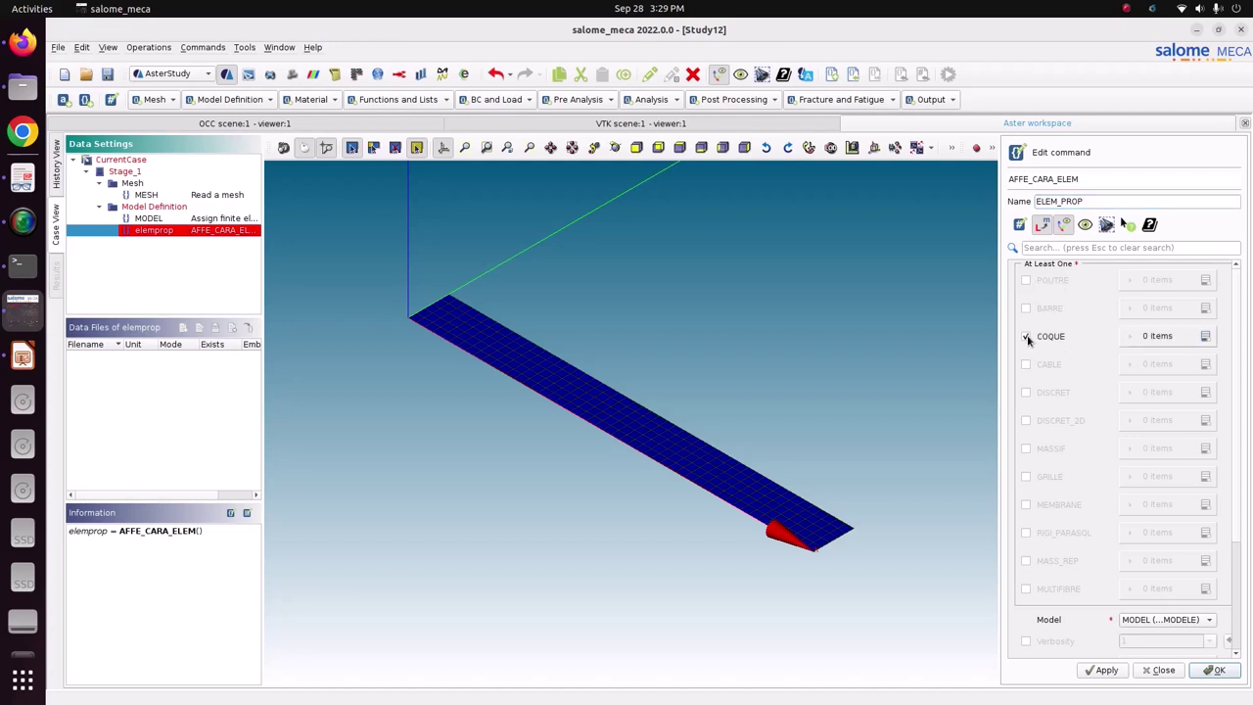
pyautogui.click(1205, 336)
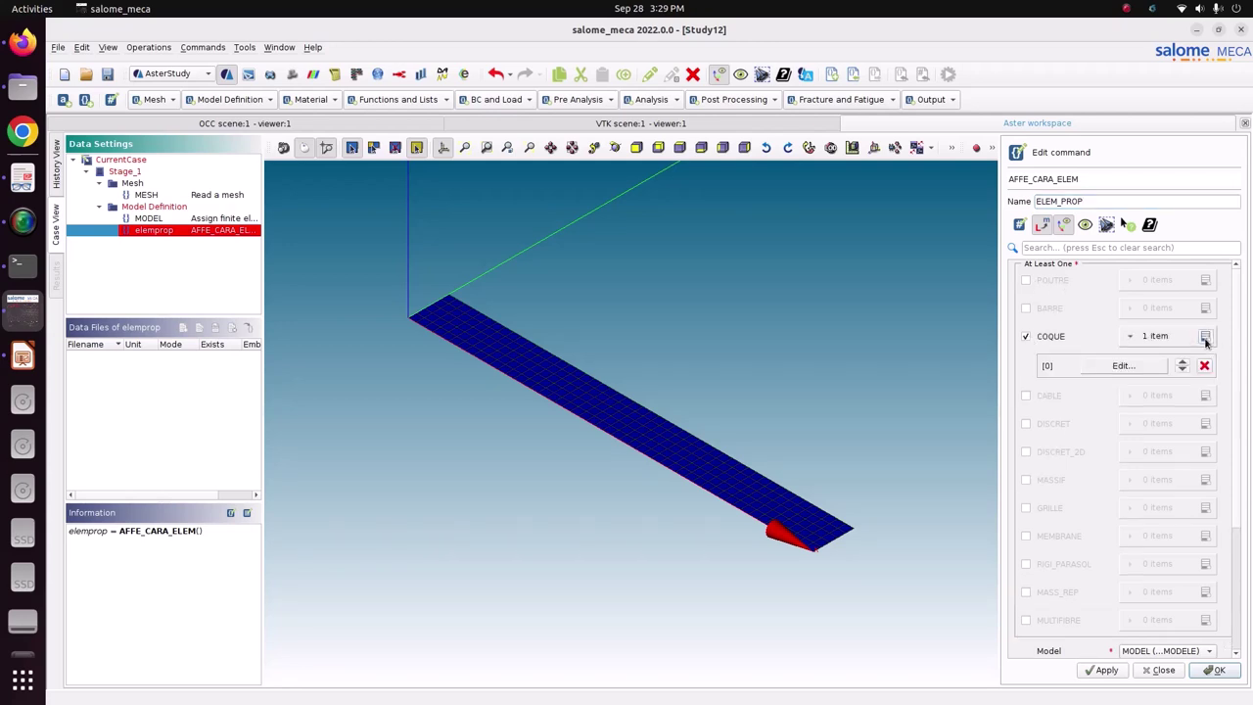
pyautogui.click(1122, 366)
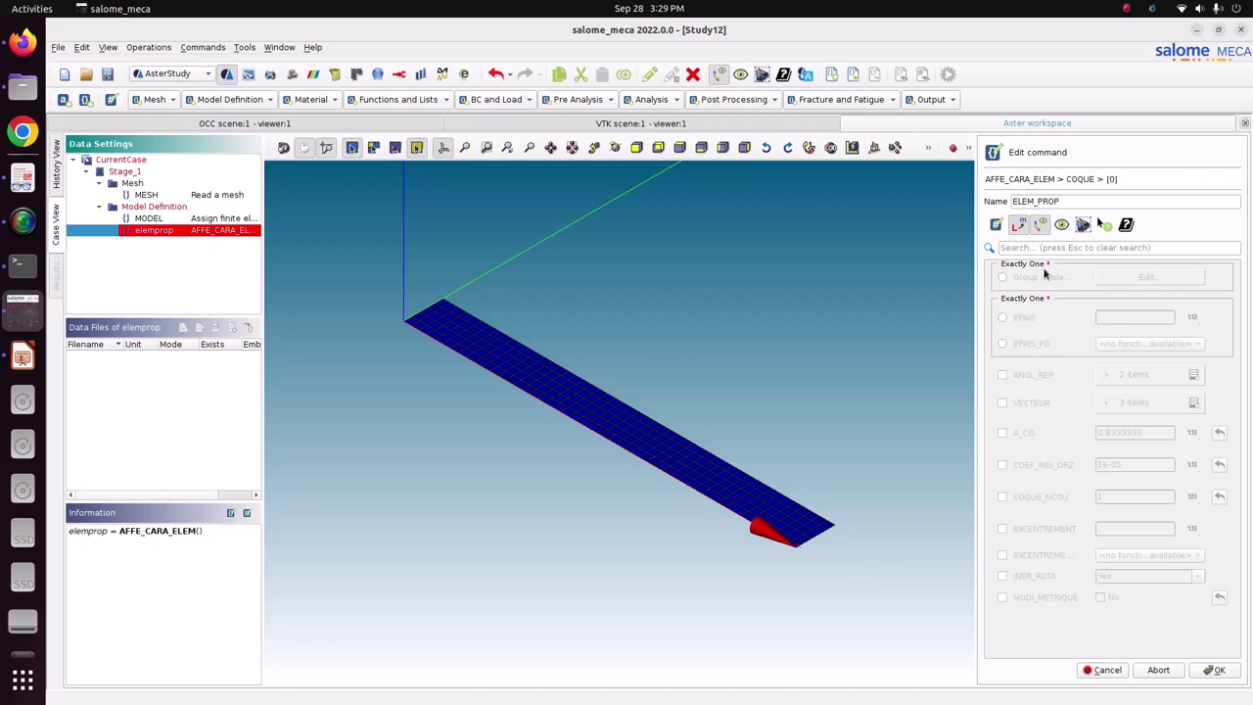
# Assign the COQUE item to the Shell element group of the mesh
pyautogui.click(1003, 278)
pyautogui.click(1121, 279)
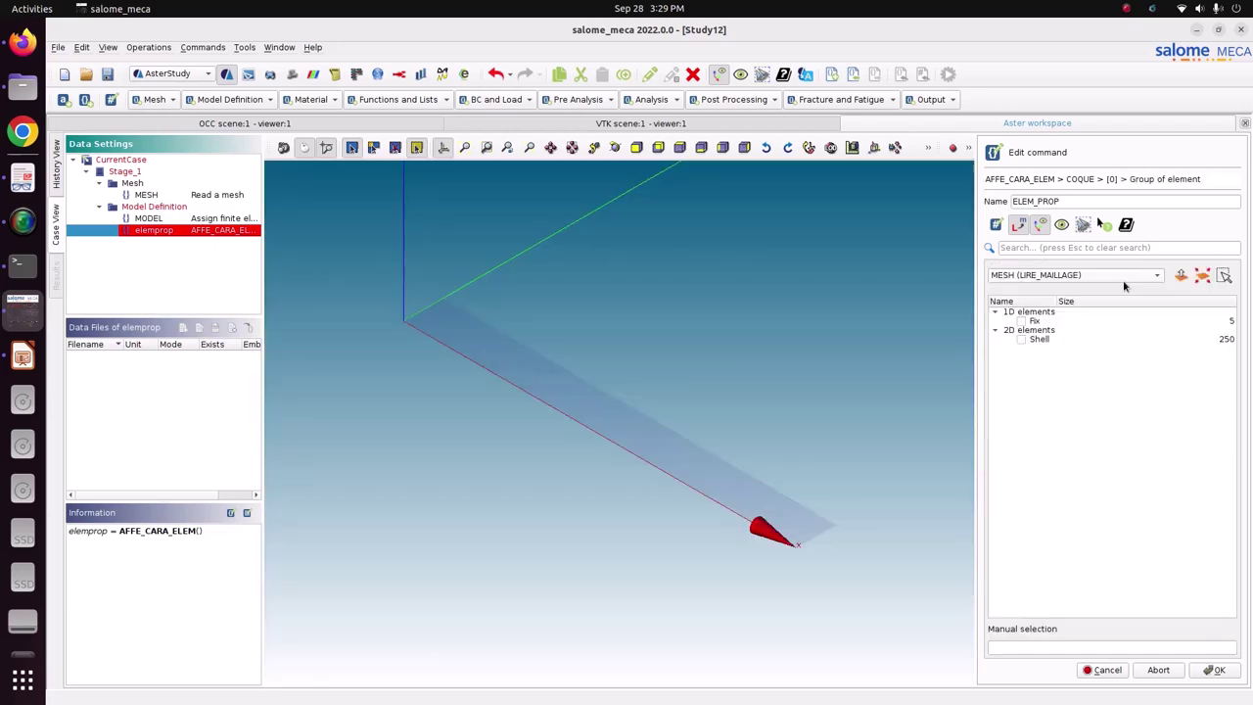
pyautogui.click(1022, 339)
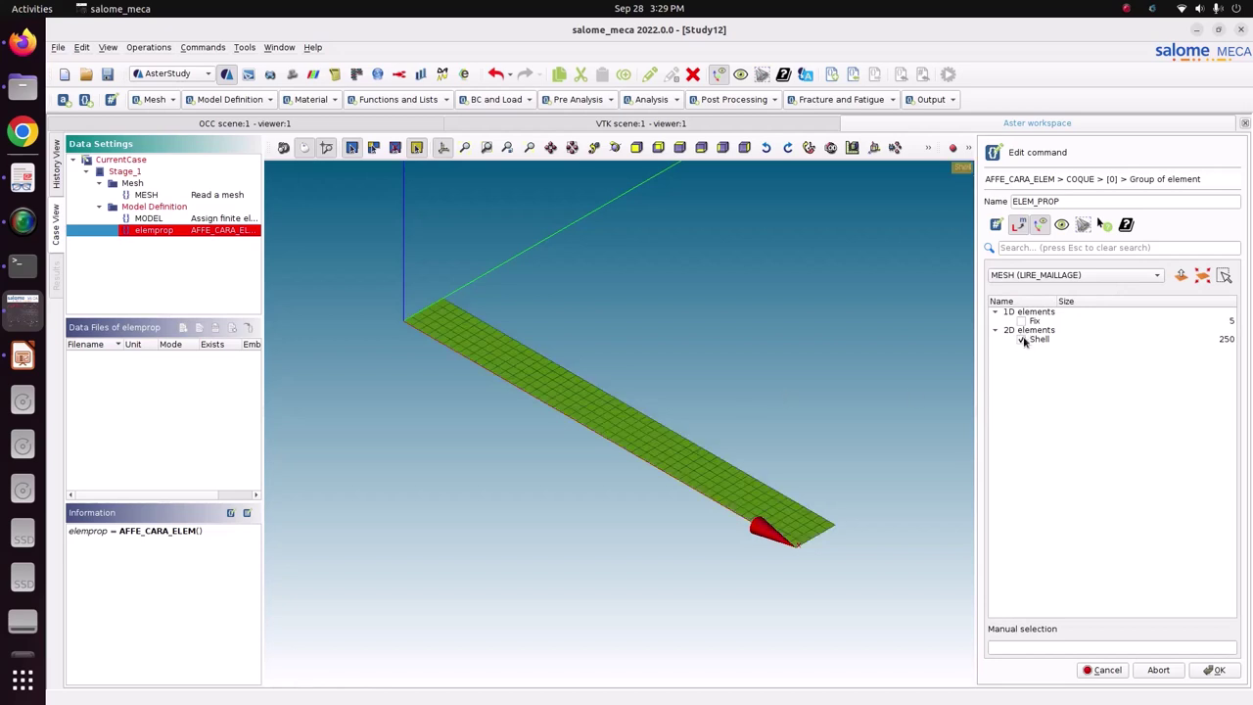
pyautogui.click(1214, 669)
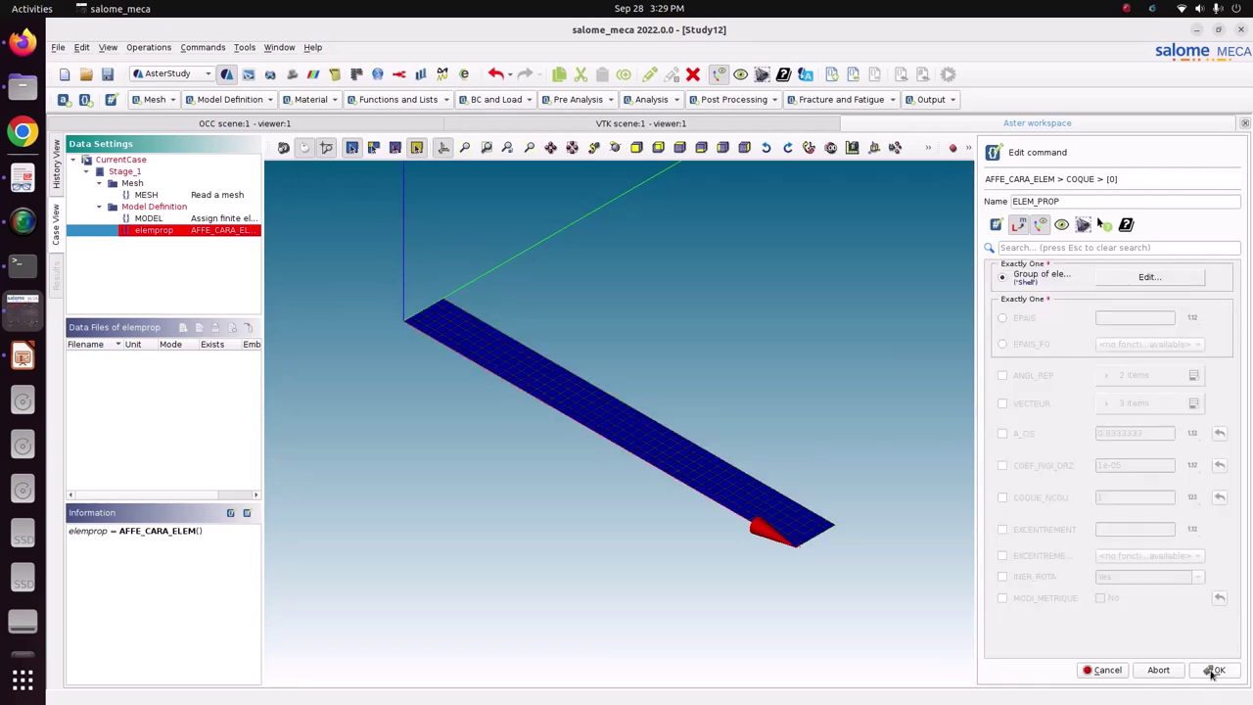
# Set the shell thickness EPAIS to 0.1, and store the ELEM_PROP command
pyautogui.click(1004, 320)
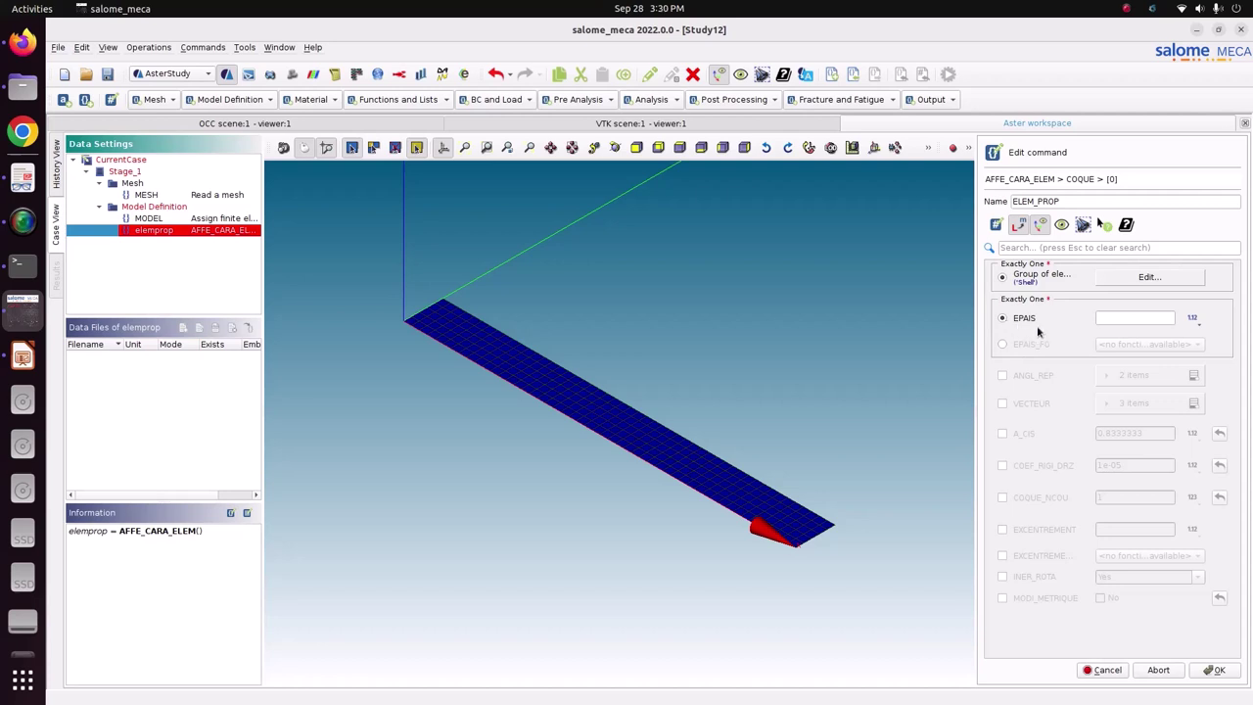
pyautogui.click(1168, 316)
pyautogui.click(1217, 671)
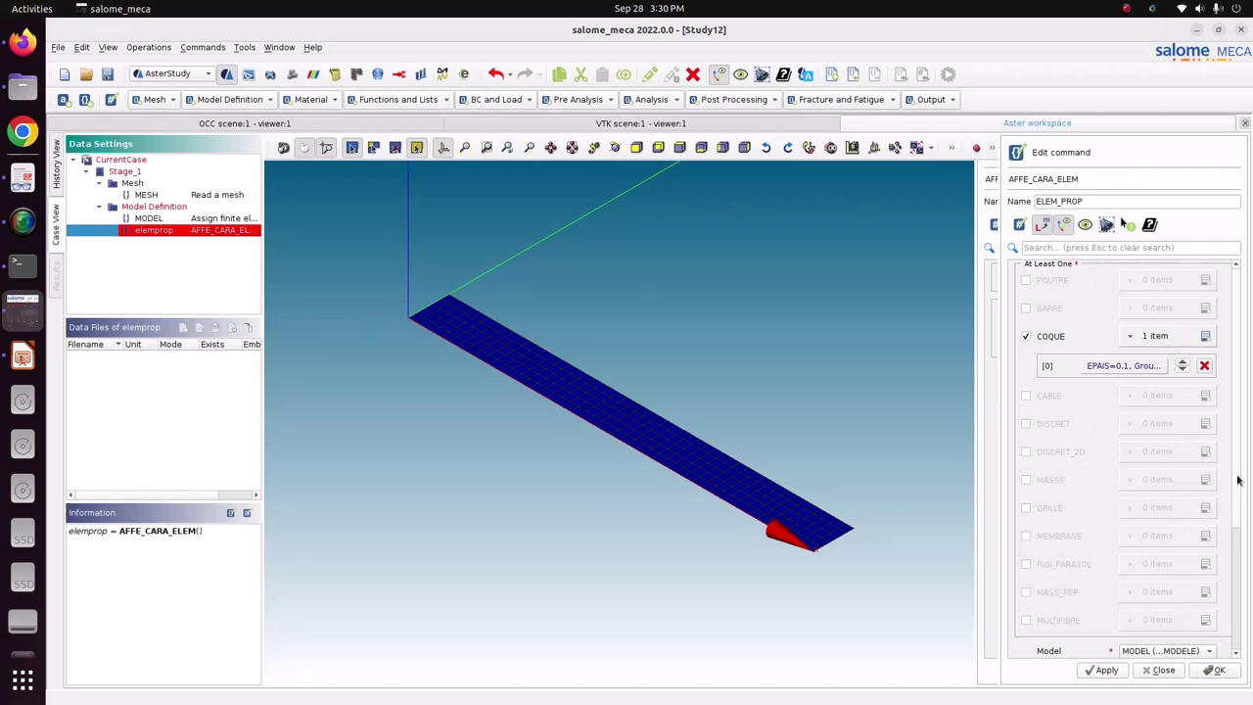
pyautogui.scroll(-3, 1138, 509)
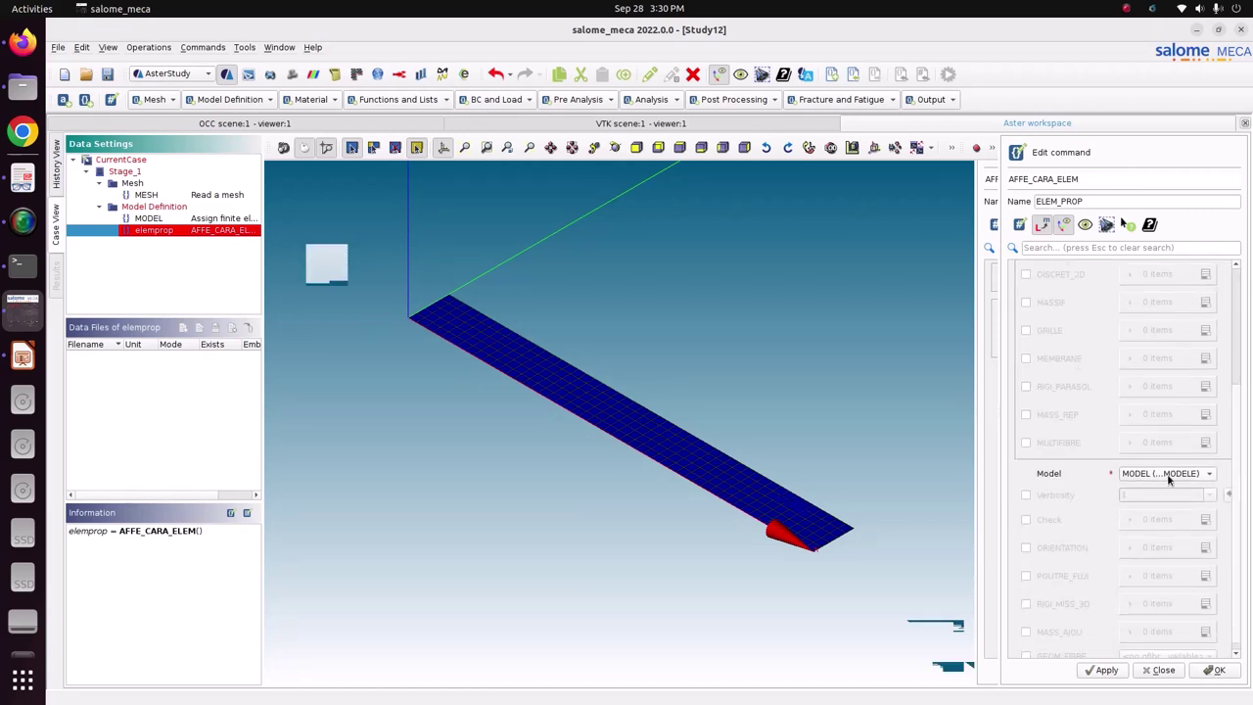
pyautogui.click(1107, 670)
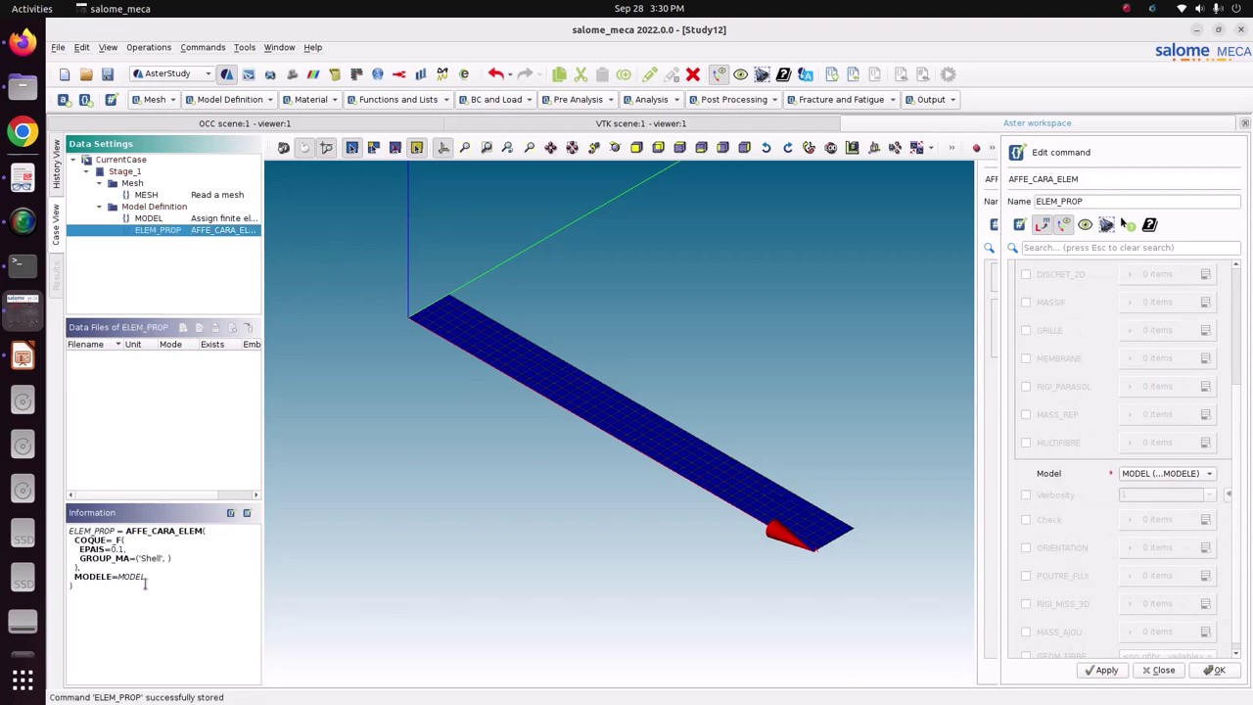
pyautogui.click(1221, 671)
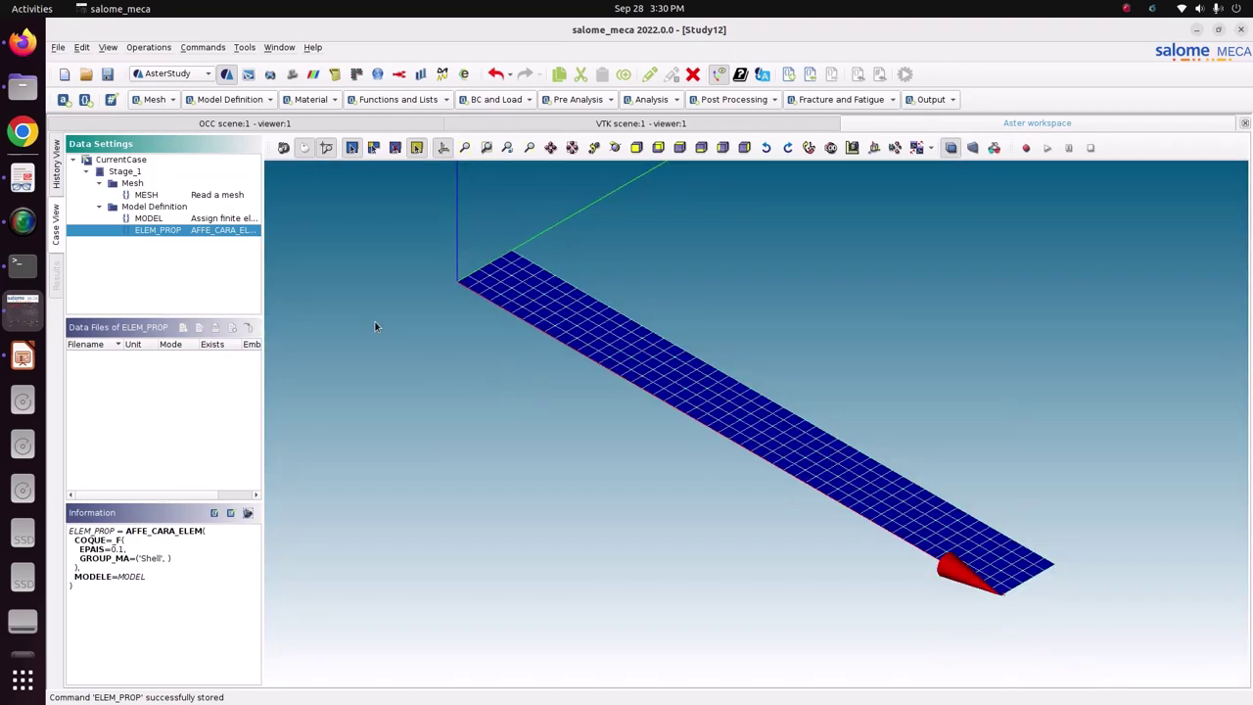
# Add a Define a material command named STEEL, and enable its linear isotropic elasticity properties
pyautogui.click(311, 99)
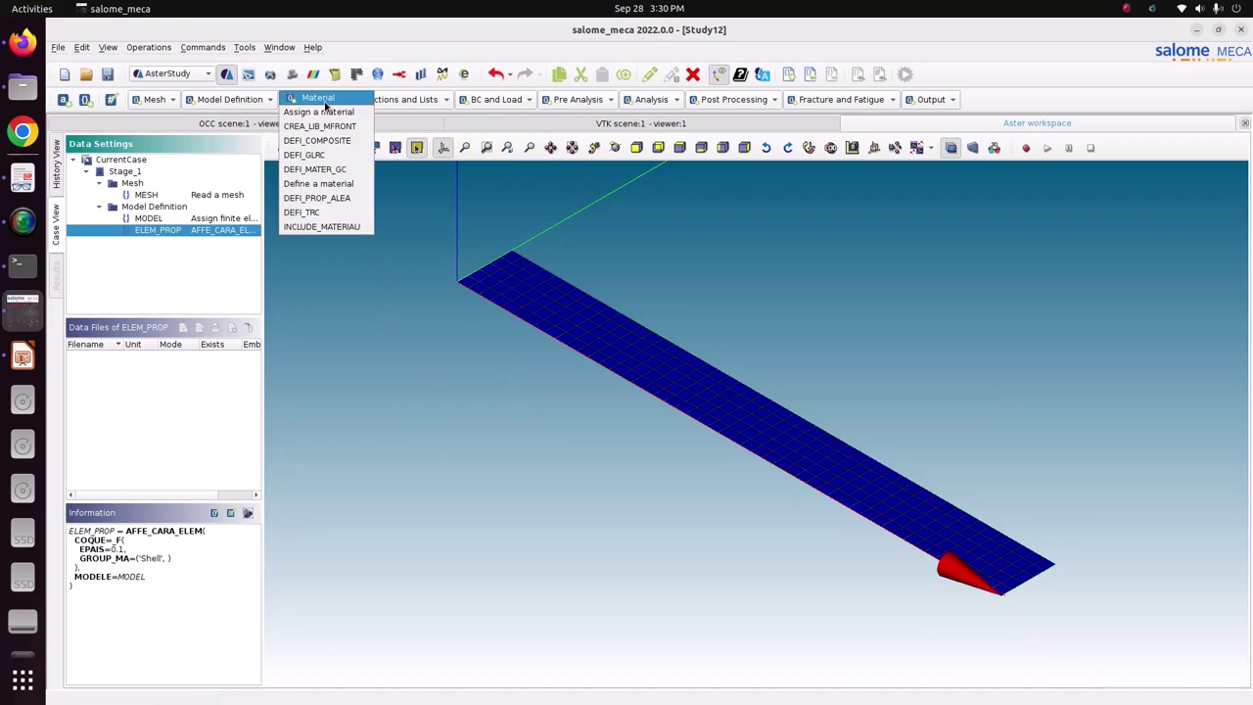
pyautogui.click(345, 184)
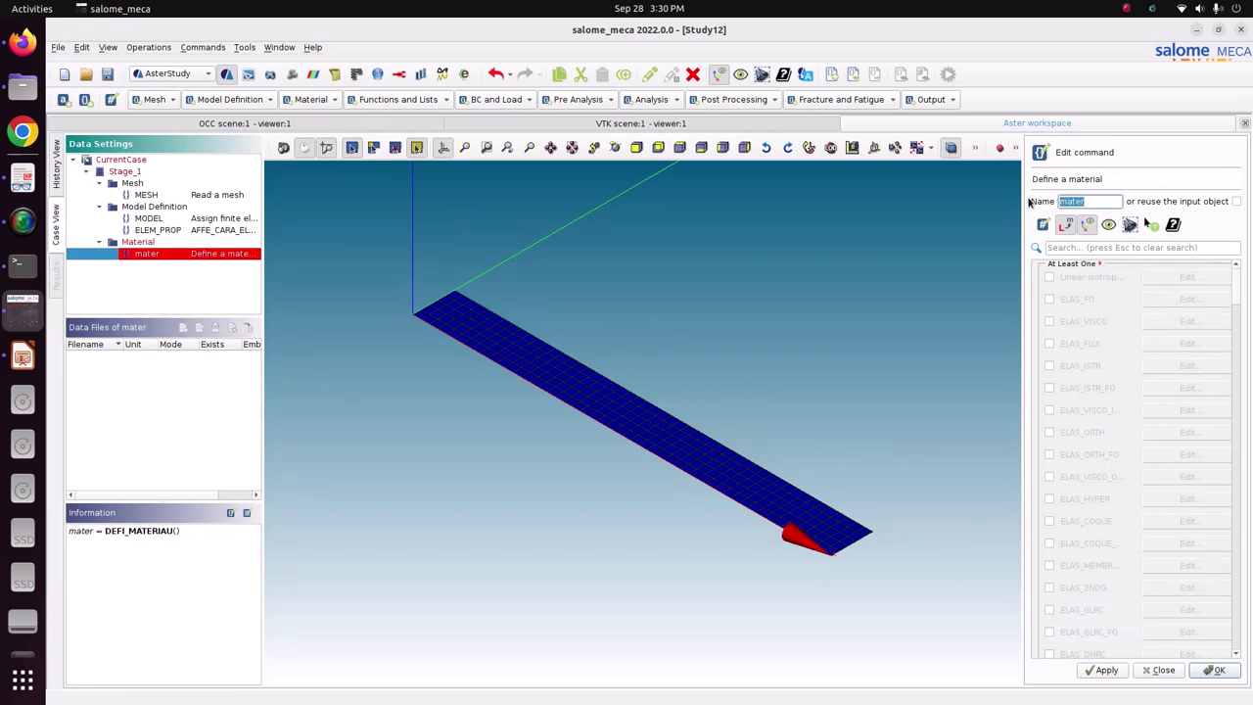
pyautogui.write('STEEL')
pyautogui.click(1050, 277)
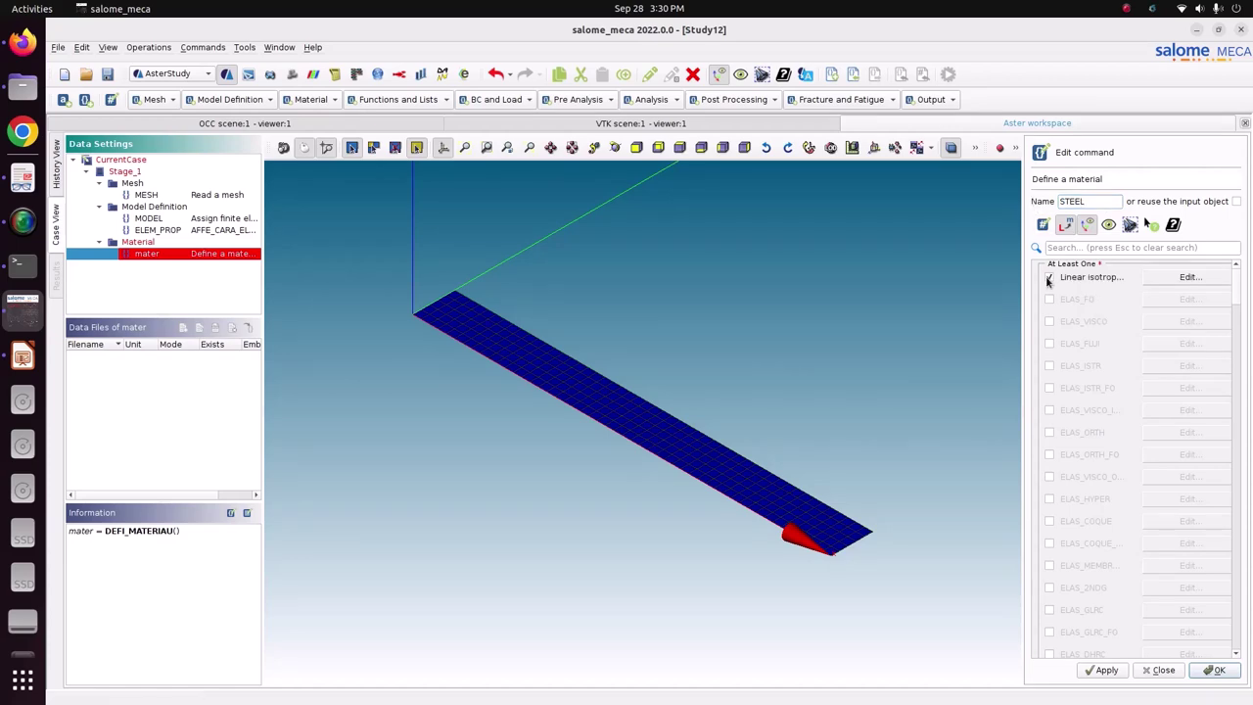
pyautogui.click(1191, 277)
# Look up the material properties on the first slide of tutorial_1.pptx in LibreOffice Impress, and return to Salome-Meca
pyautogui.click(22, 357)
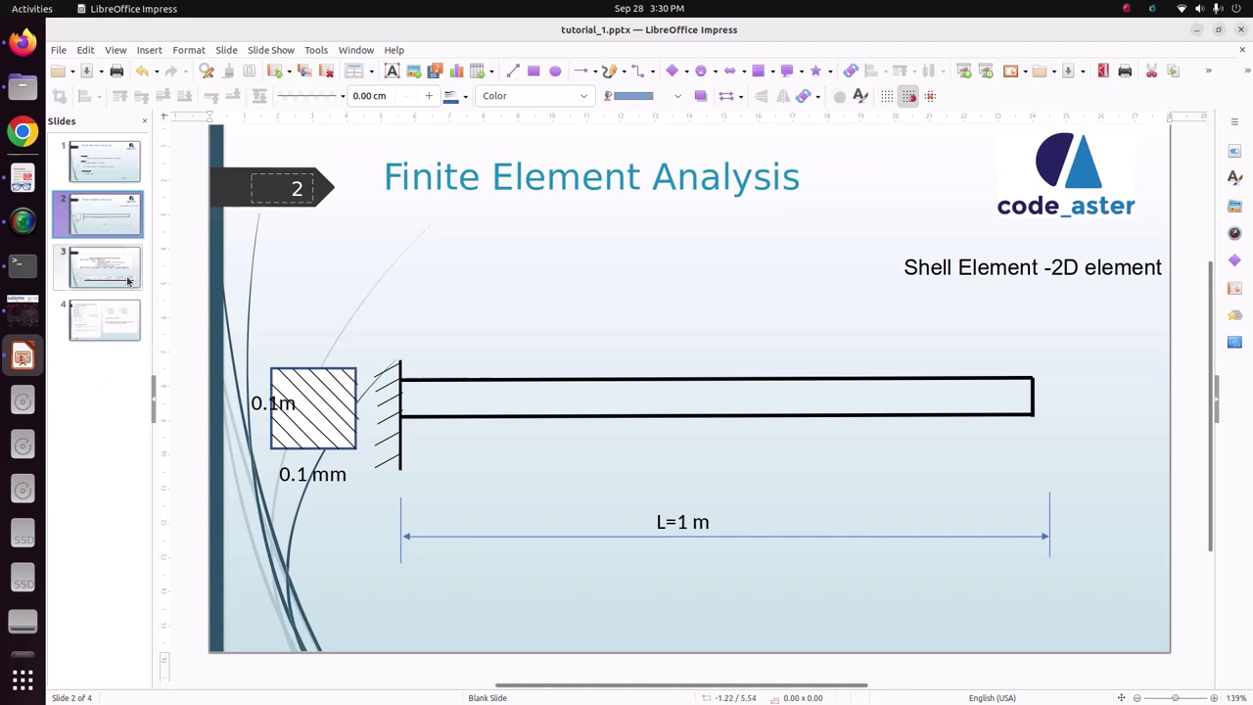
pyautogui.click(113, 158)
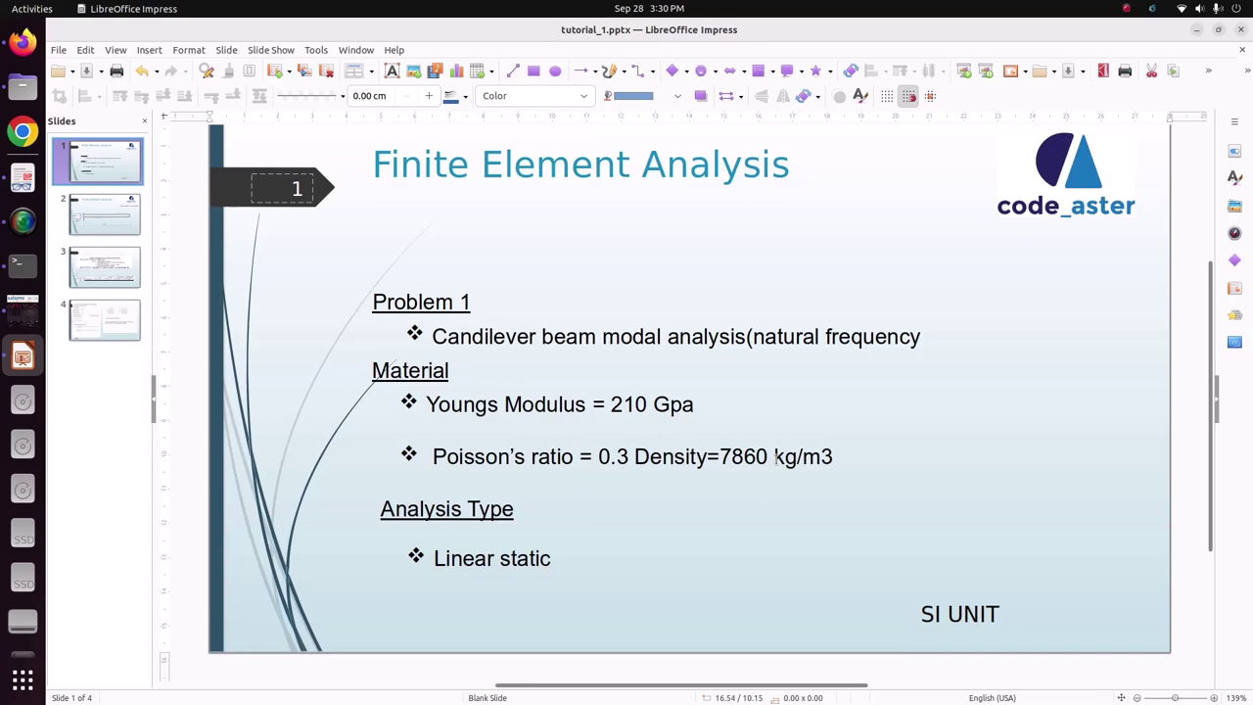
pyautogui.click(27, 191)
pyautogui.click(29, 308)
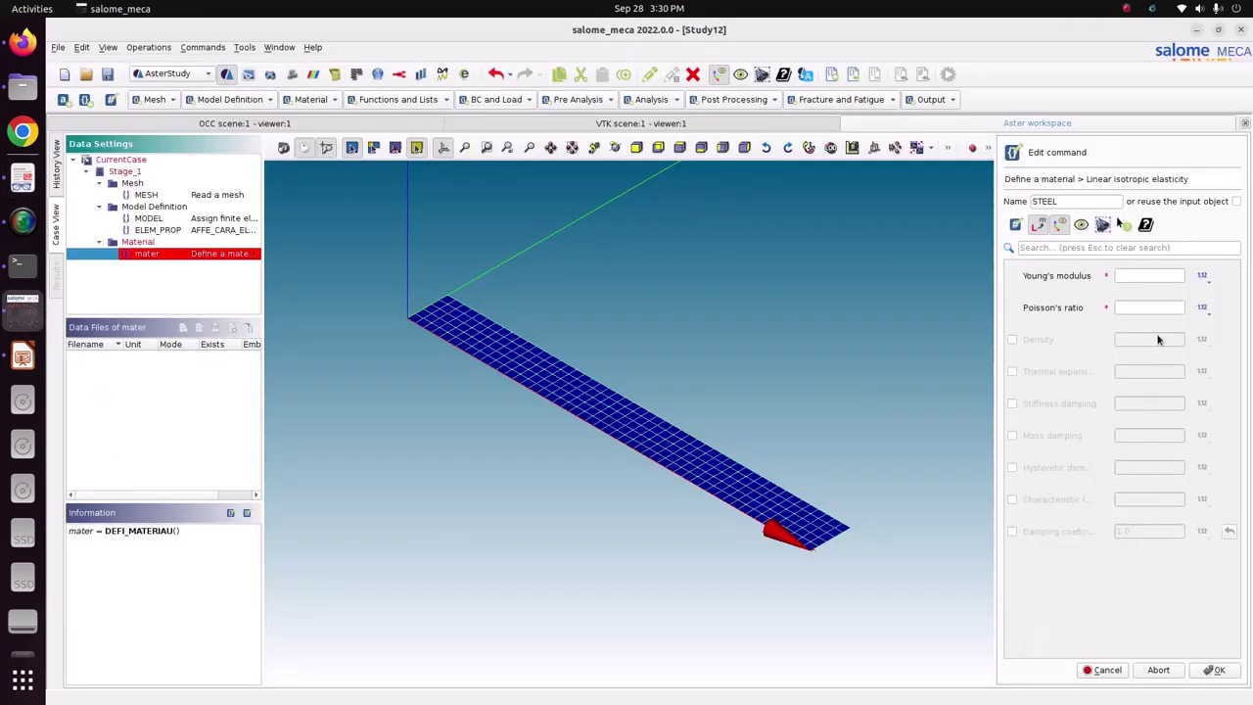
# Set the steel's Young's modulus to 210e9, Poisson's ratio to 0.3 and density to 7860
pyautogui.click(1040, 339)
pyautogui.click(1133, 275)
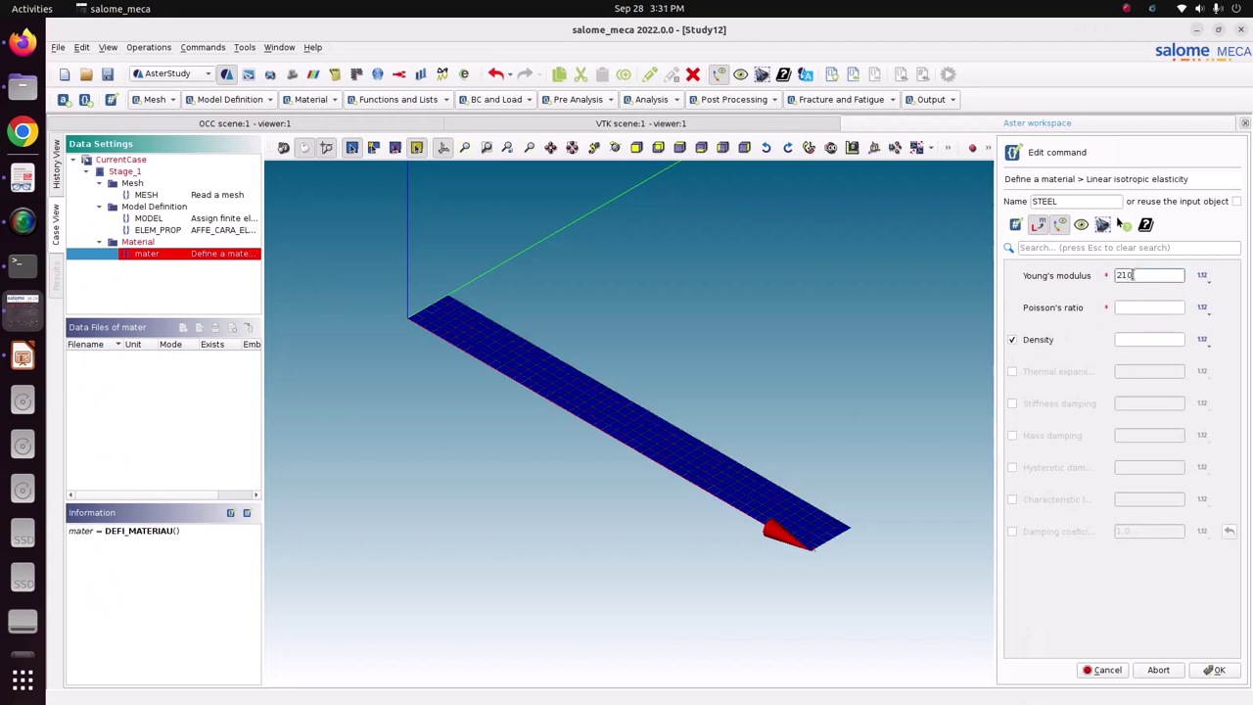
pyautogui.click(1130, 308)
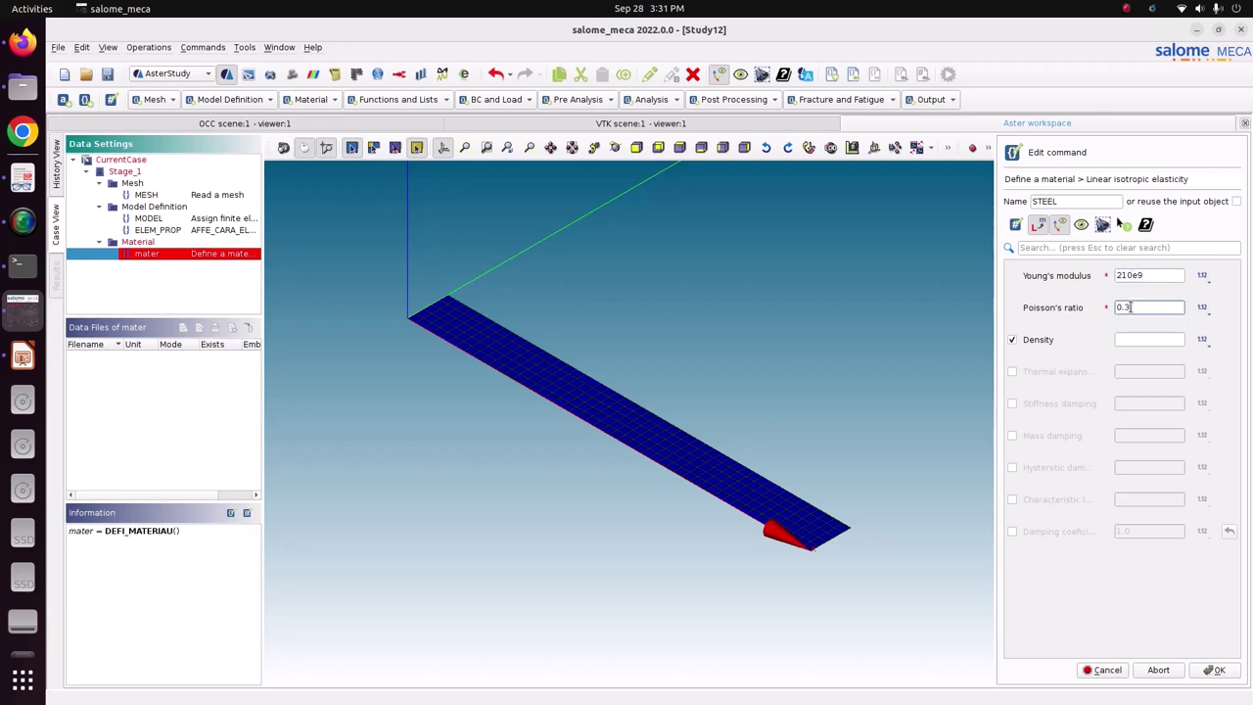
pyautogui.click(1139, 338)
pyautogui.click(1156, 279)
pyautogui.click(1206, 672)
pyautogui.click(1214, 671)
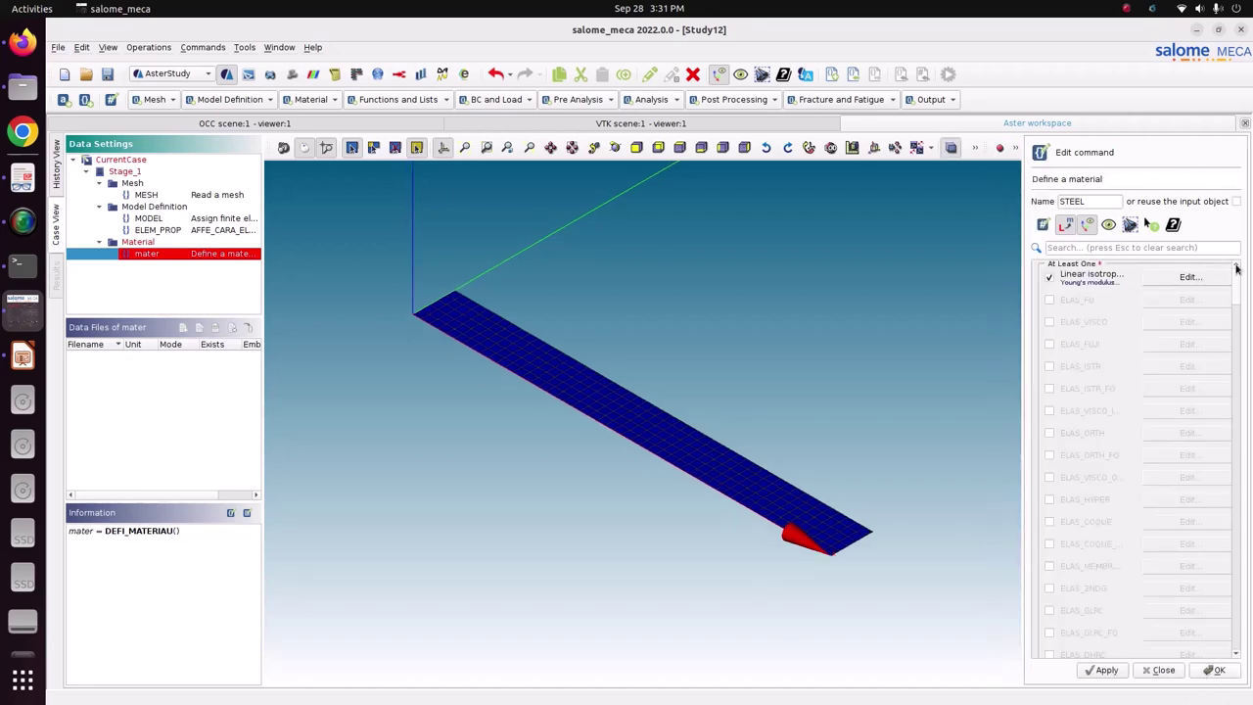
# Store the STEEL command, and check its elastic parameters in the generated command text
pyautogui.moveTo(1235, 292); pyautogui.dragTo(1219, 664)
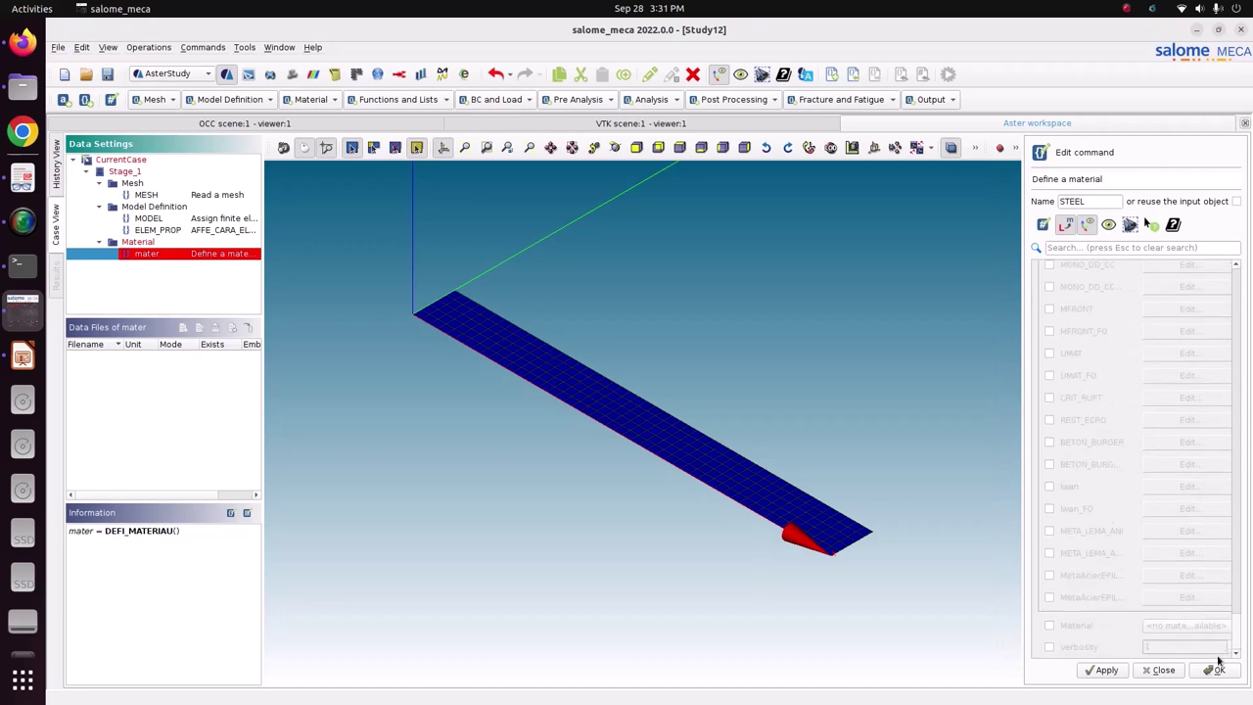
pyautogui.click(1108, 672)
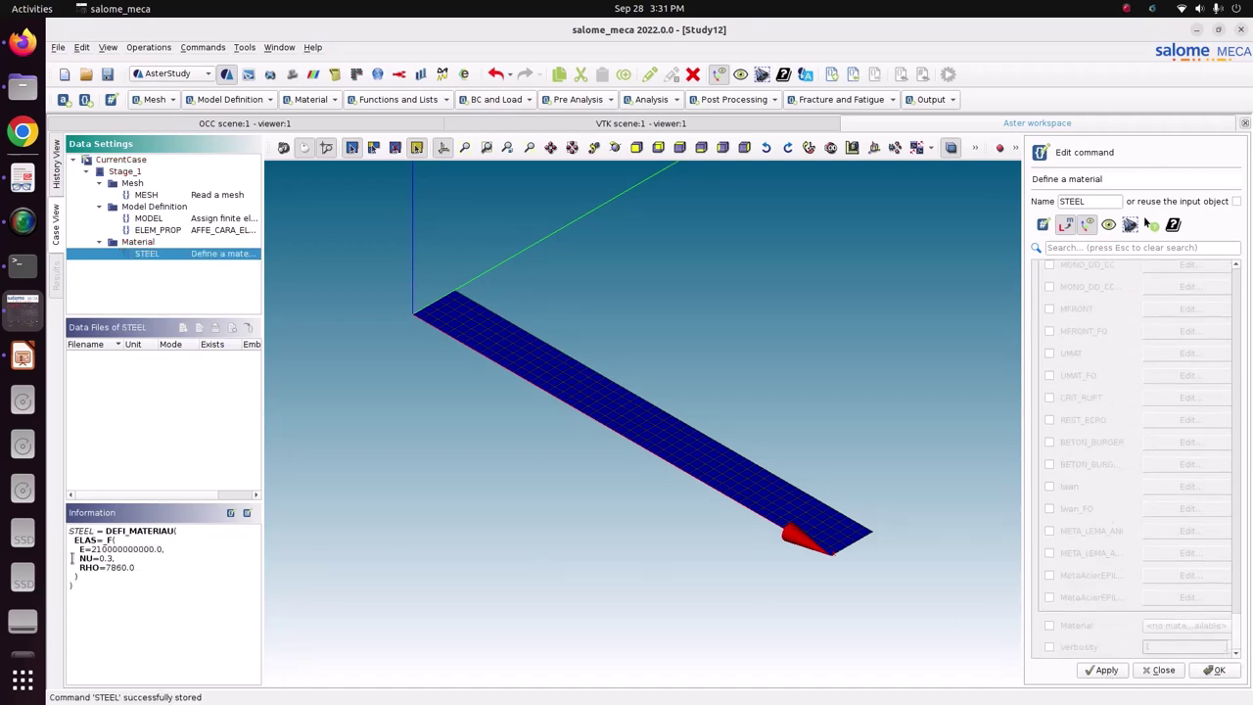
pyautogui.moveTo(76, 549); pyautogui.dragTo(102, 551)
pyautogui.click(74, 562)
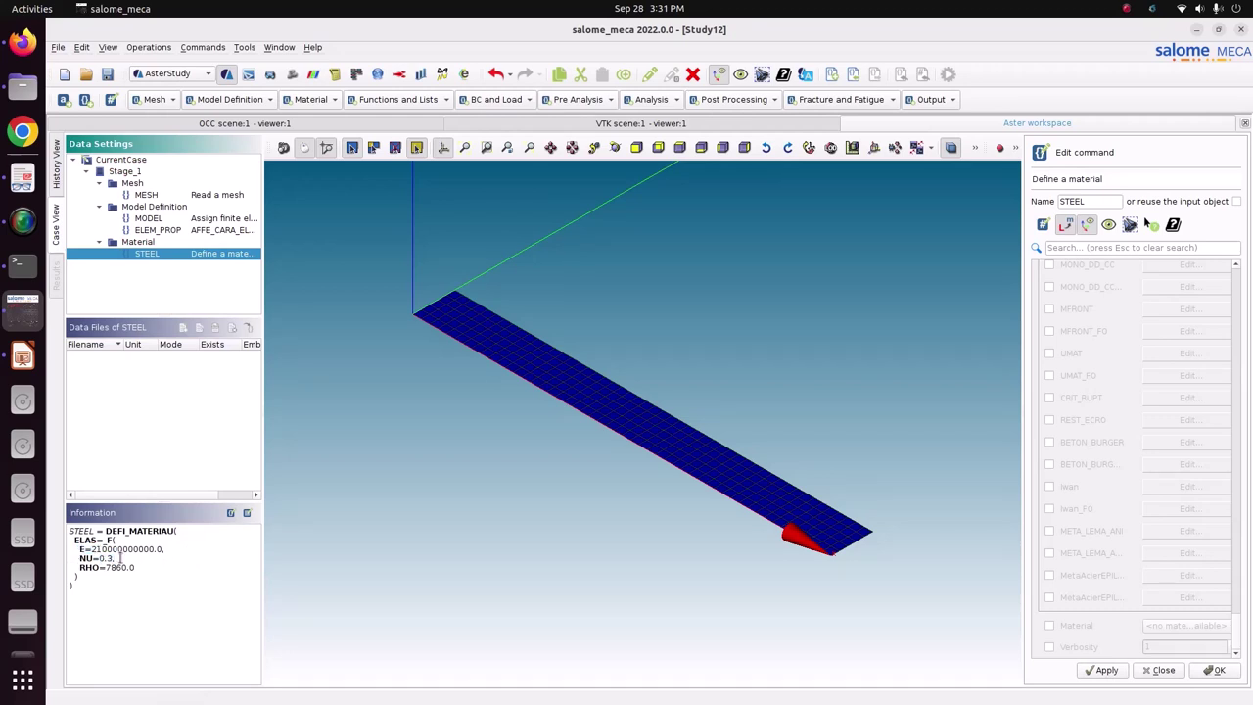
pyautogui.moveTo(119, 558); pyautogui.dragTo(91, 550)
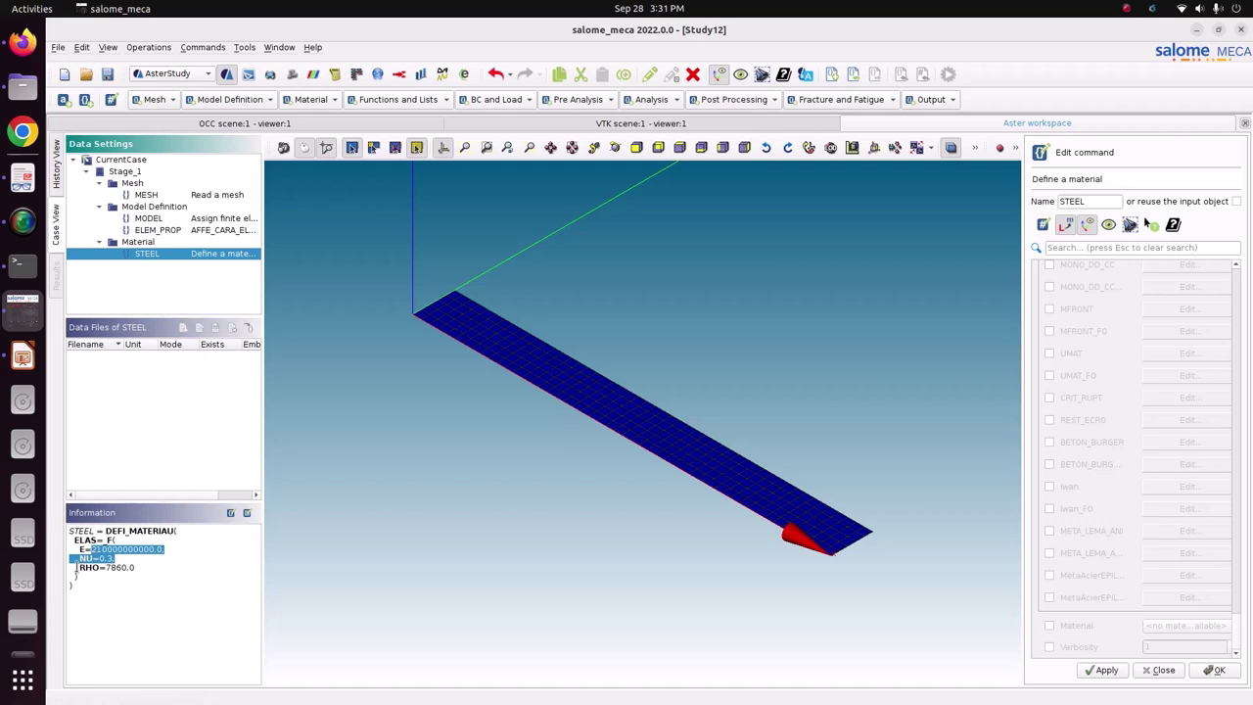
pyautogui.click(1106, 670)
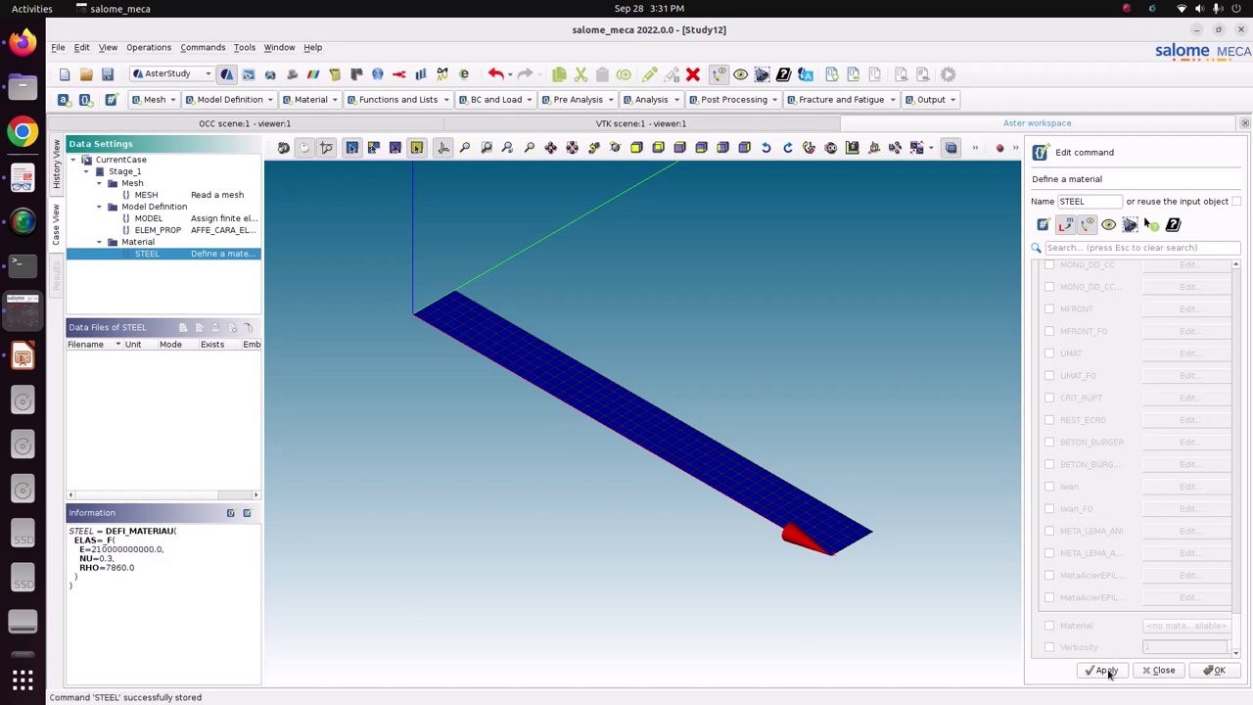
pyautogui.click(1217, 670)
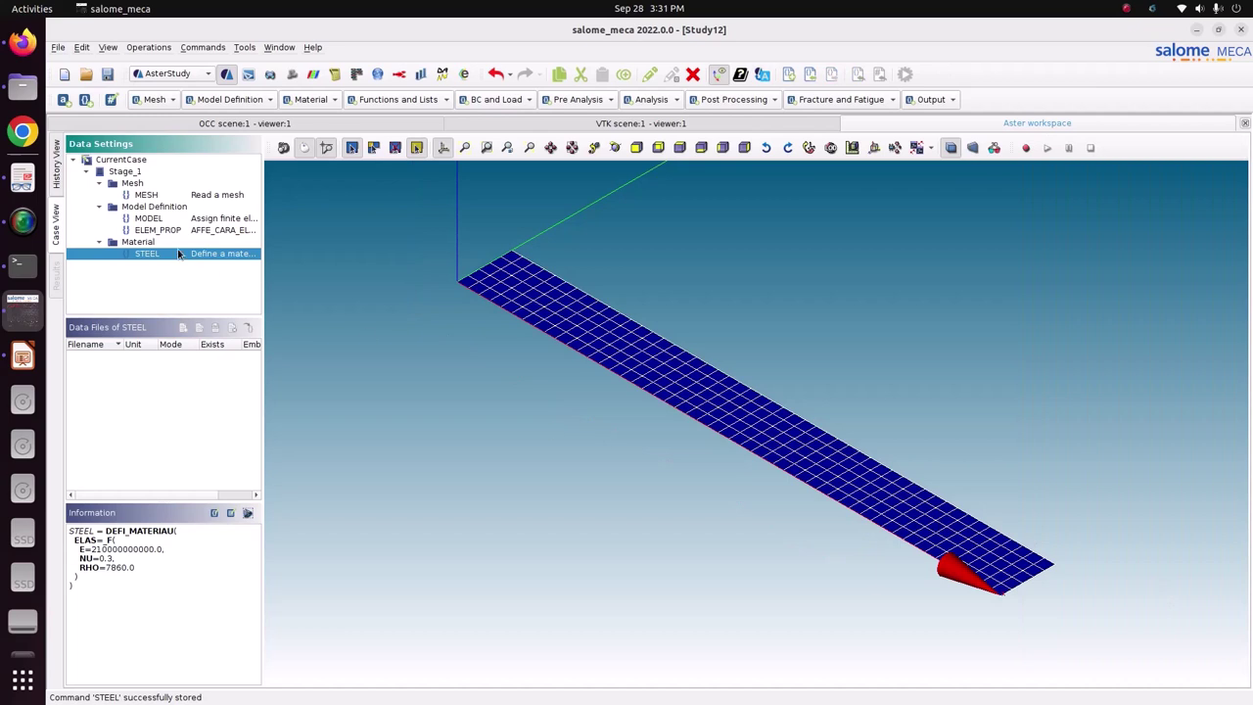
# Add an Assign a material command named MATERIAL
pyautogui.click(327, 99)
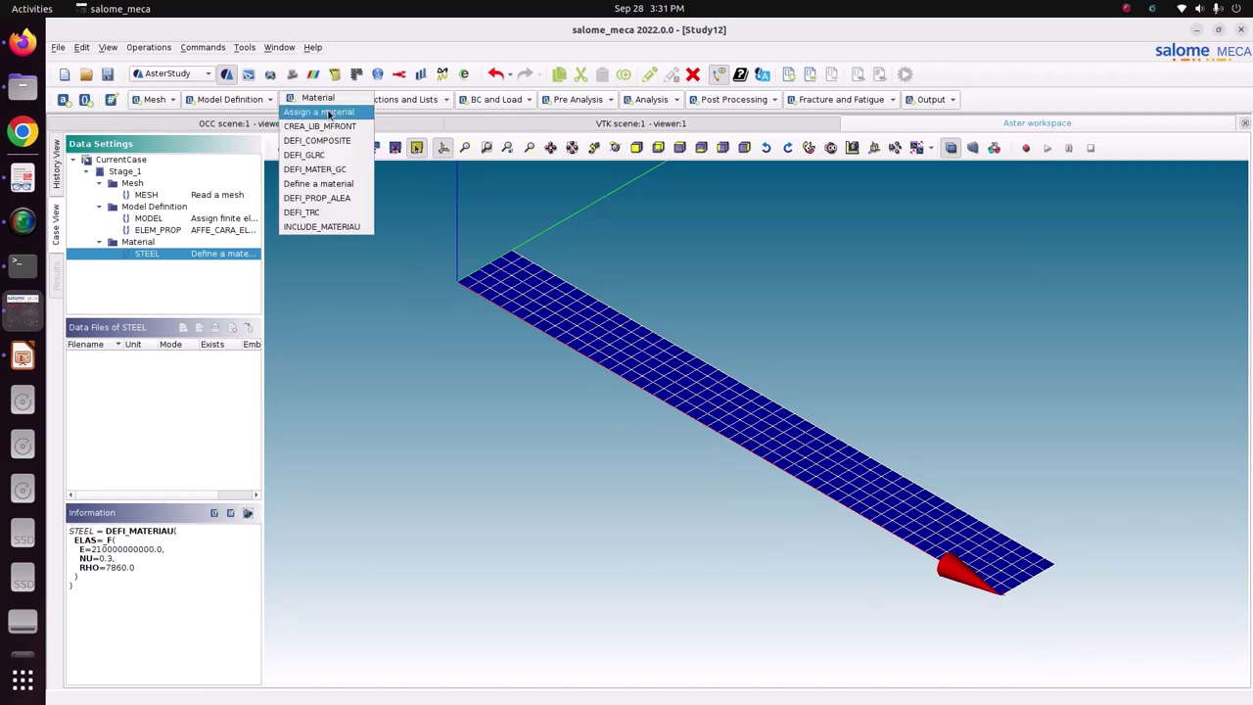
pyautogui.click(328, 114)
pyautogui.click(317, 99)
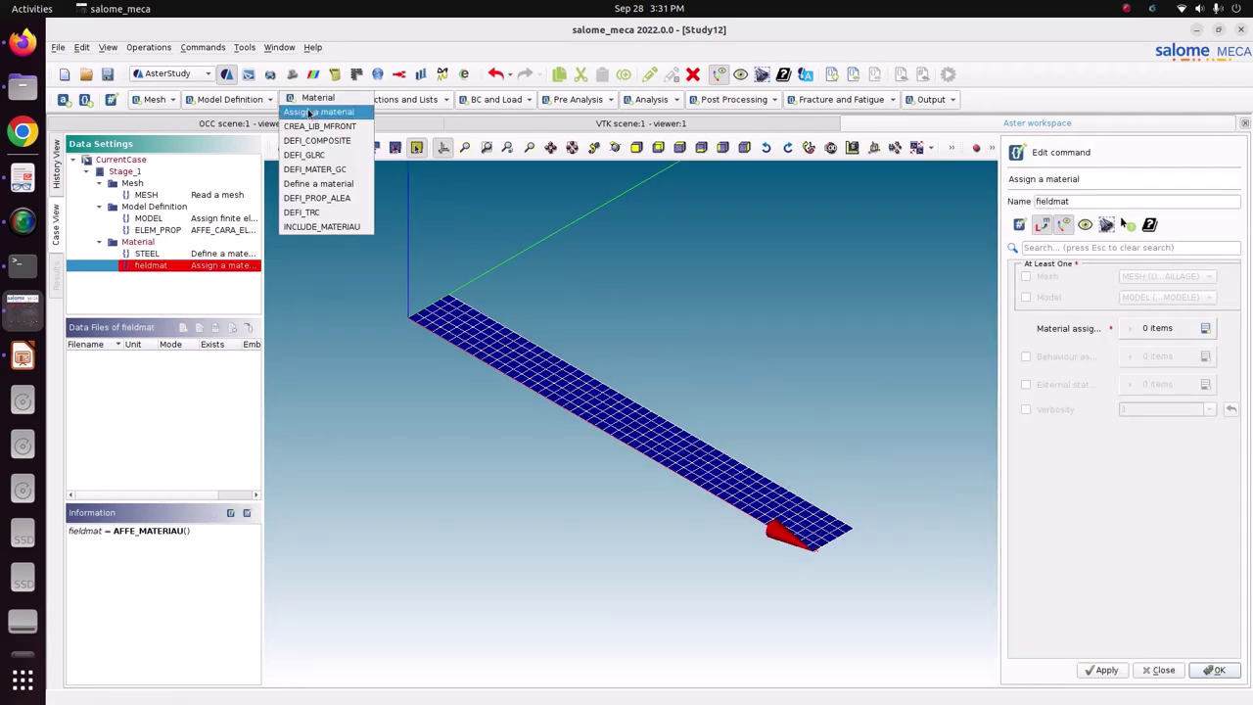
pyautogui.click(172, 272)
pyautogui.click(1068, 200)
pyautogui.moveTo(1077, 201); pyautogui.dragTo(992, 194)
pyautogui.write('MATERIAL')
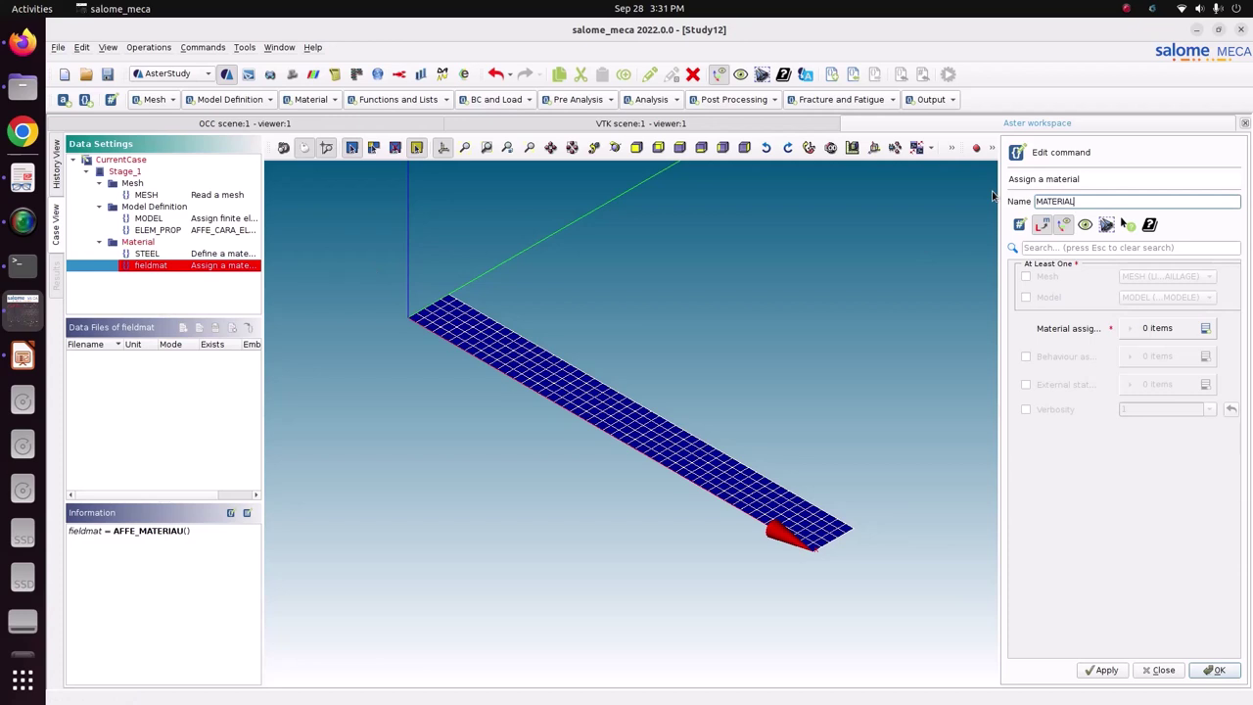
# Enable both the mesh and the model for MATERIAL, and open a new material assignment item
pyautogui.click(1026, 277)
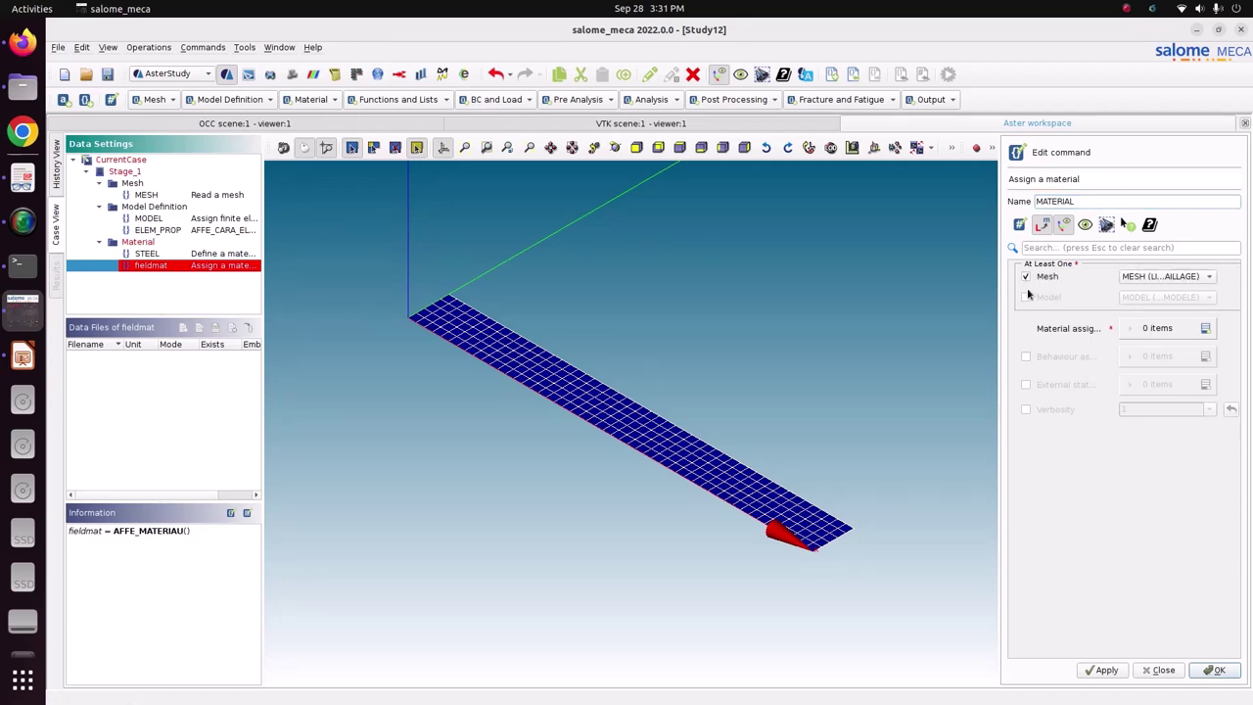
pyautogui.click(1026, 298)
pyautogui.click(1205, 335)
pyautogui.click(1157, 358)
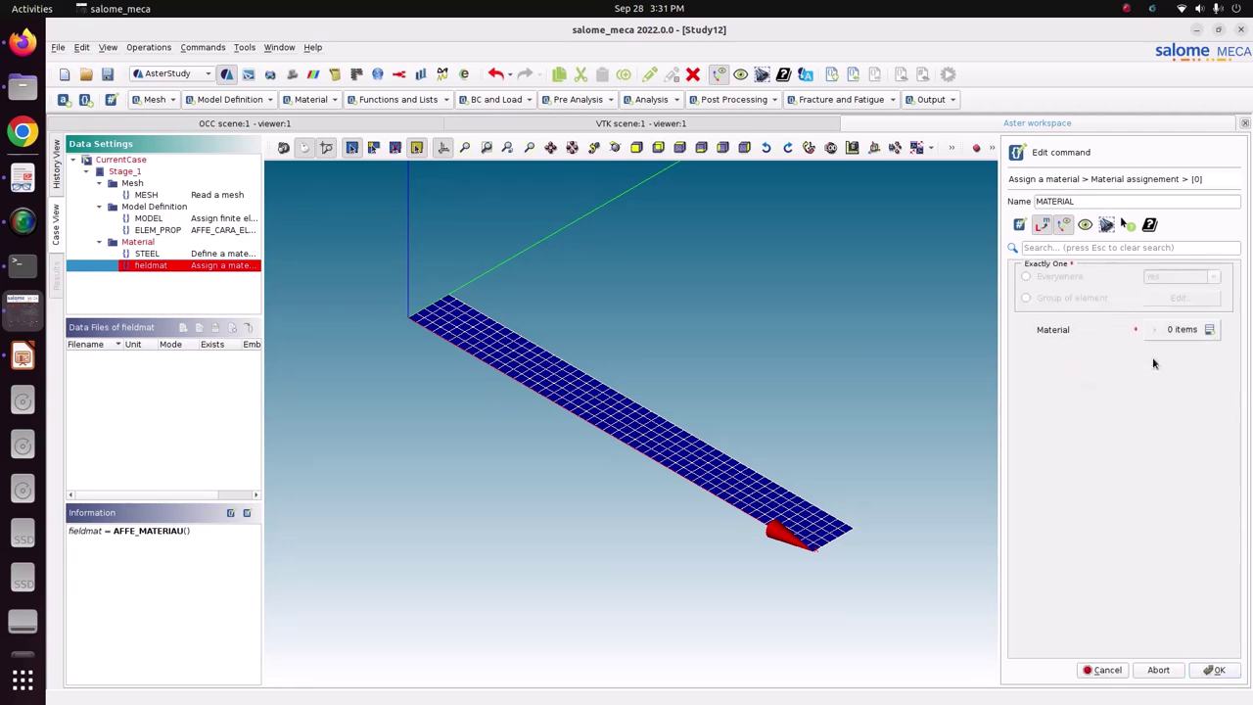
# Assign the STEEL material everywhere on the model, and store the MATERIAL command
pyautogui.click(1046, 277)
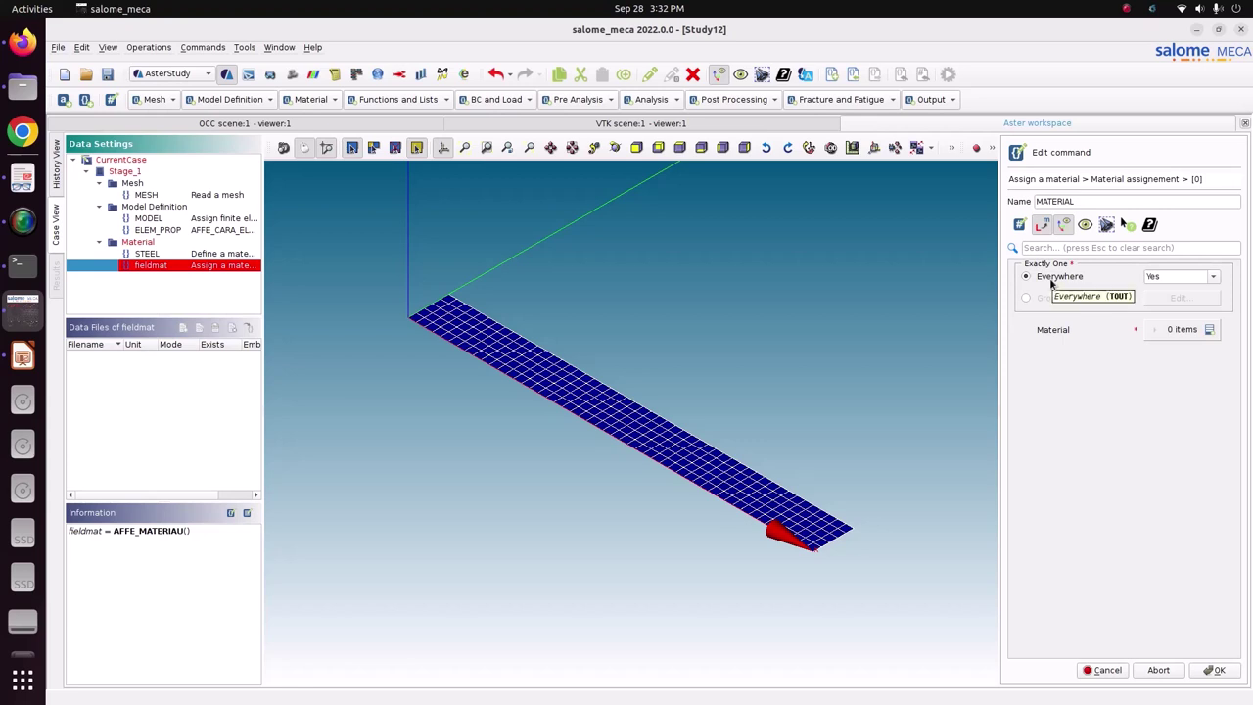
pyautogui.click(1208, 330)
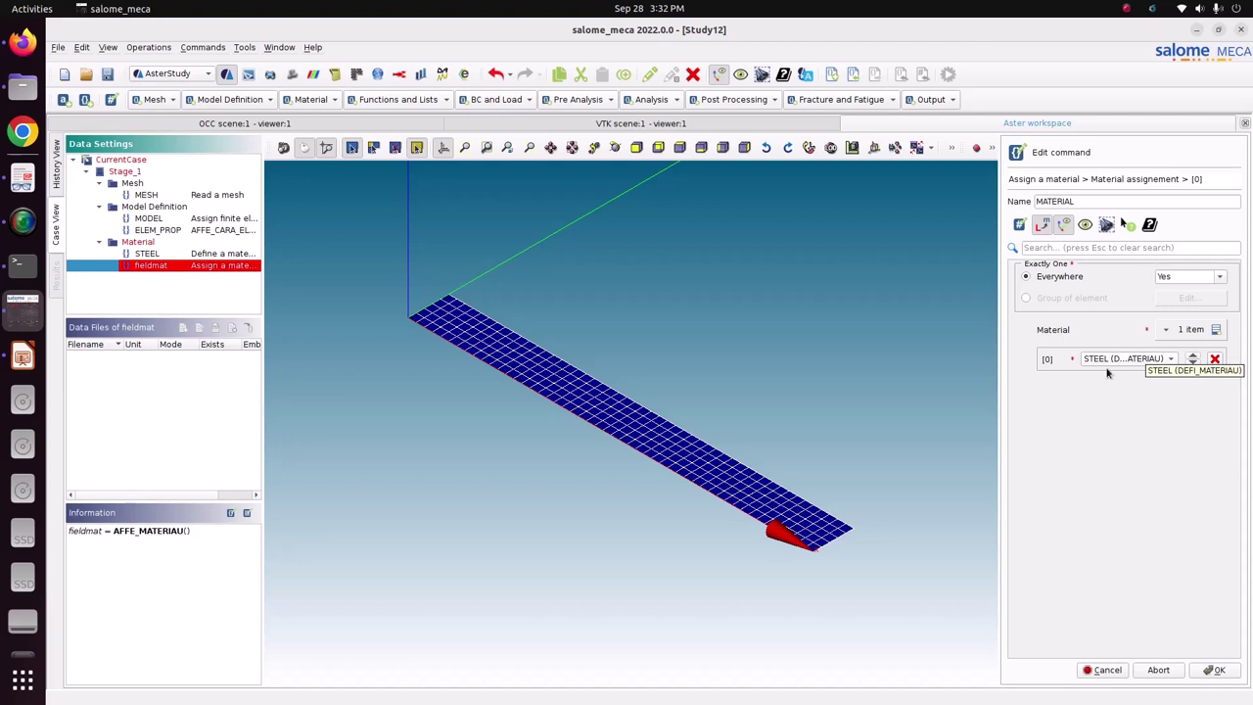
pyautogui.click(1218, 671)
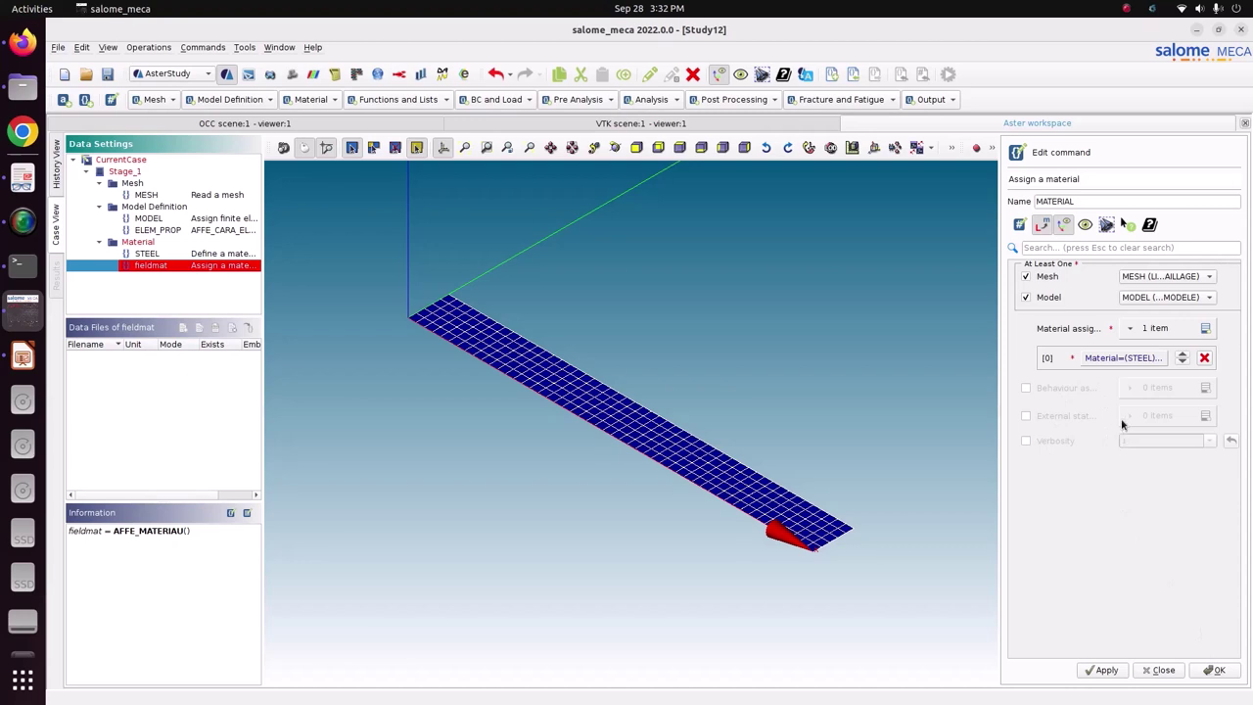
pyautogui.click(1124, 669)
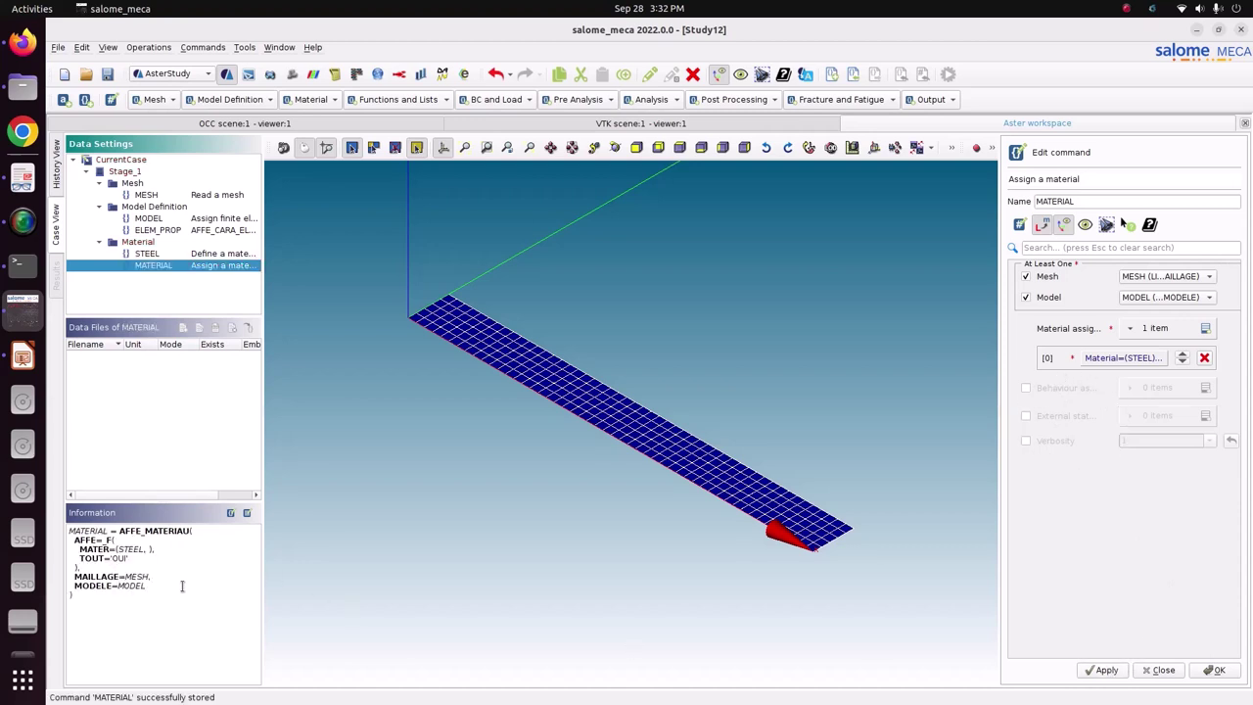
pyautogui.click(1219, 670)
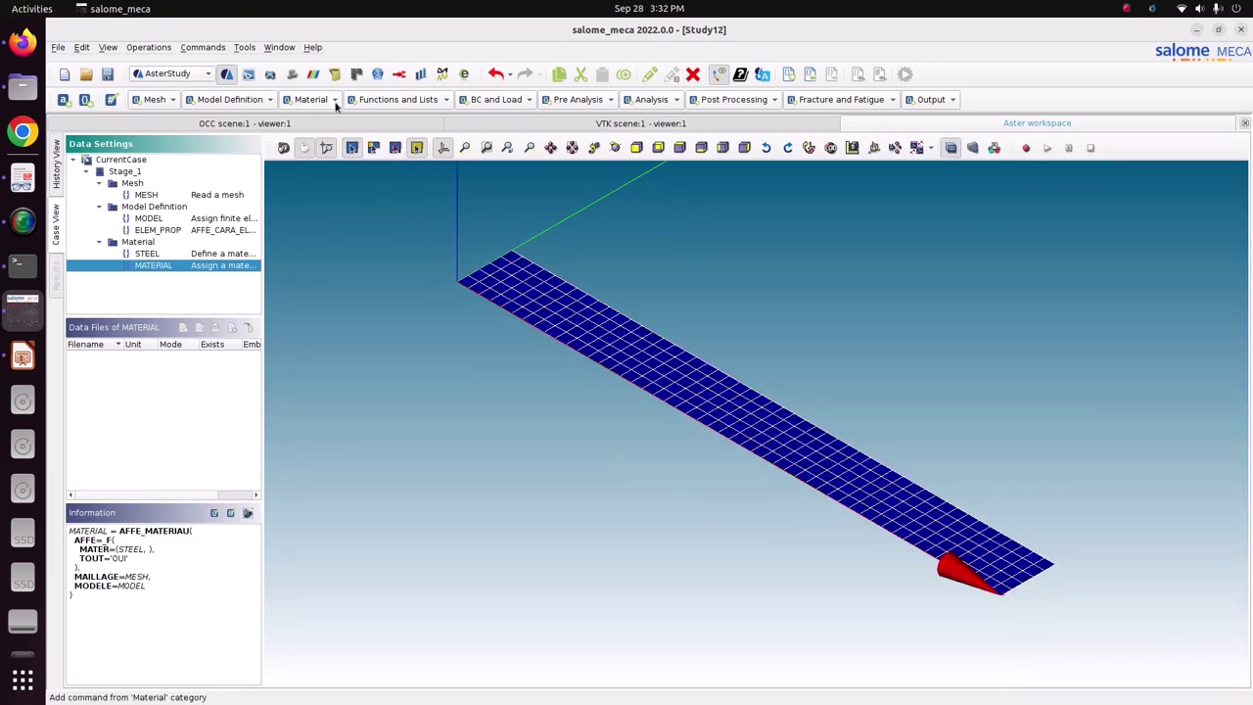
# Add an Assign mechanical load command named BC, and open a new Enforce DOF item in it
pyautogui.click(402, 99)
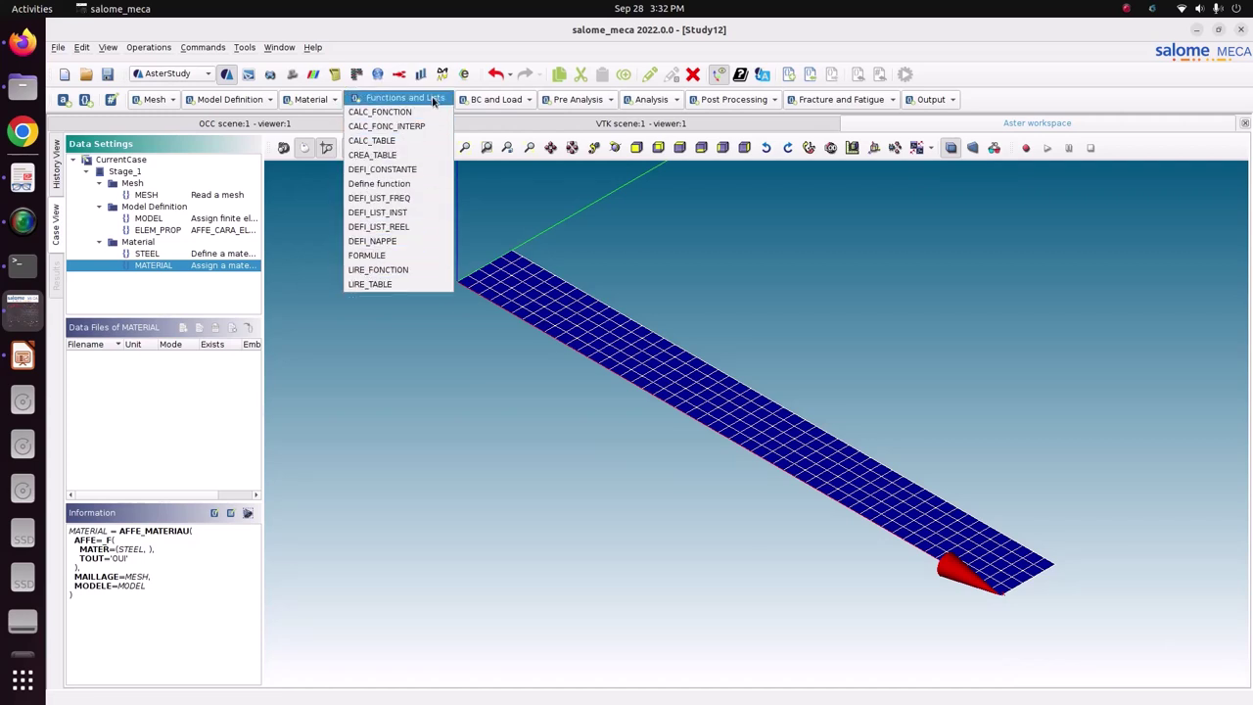
pyautogui.click(509, 102)
pyautogui.click(512, 102)
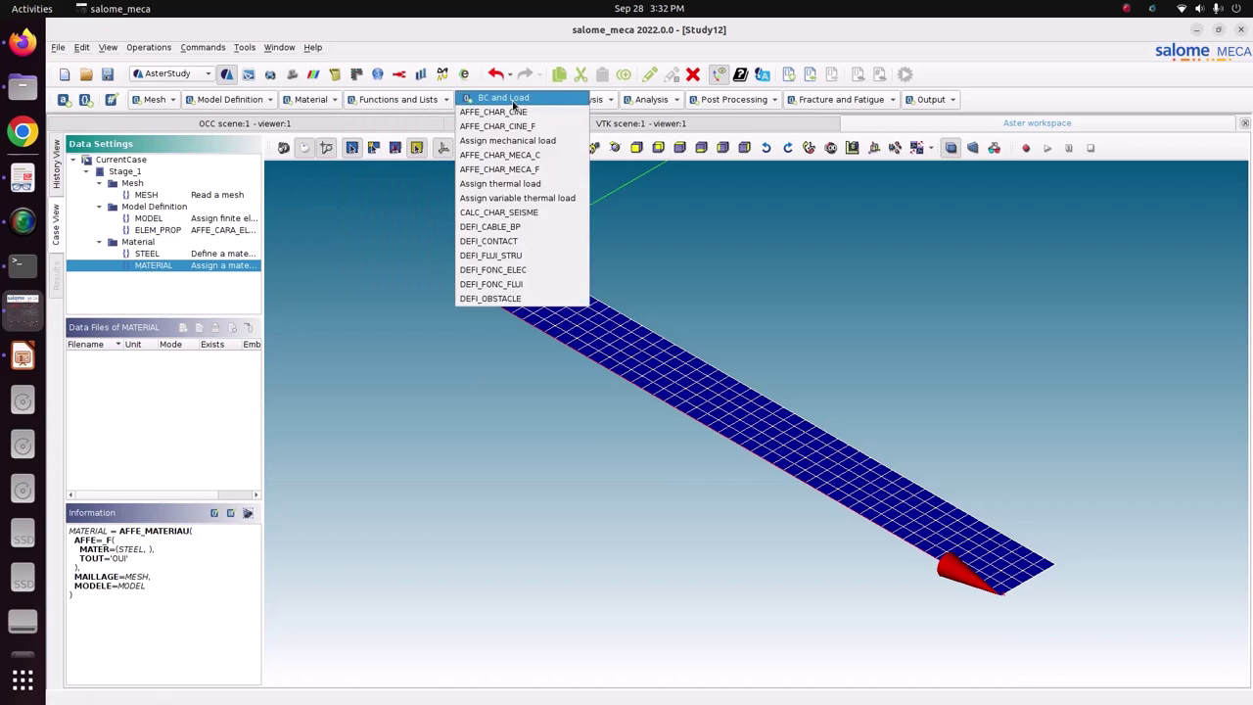
pyautogui.click(688, 231)
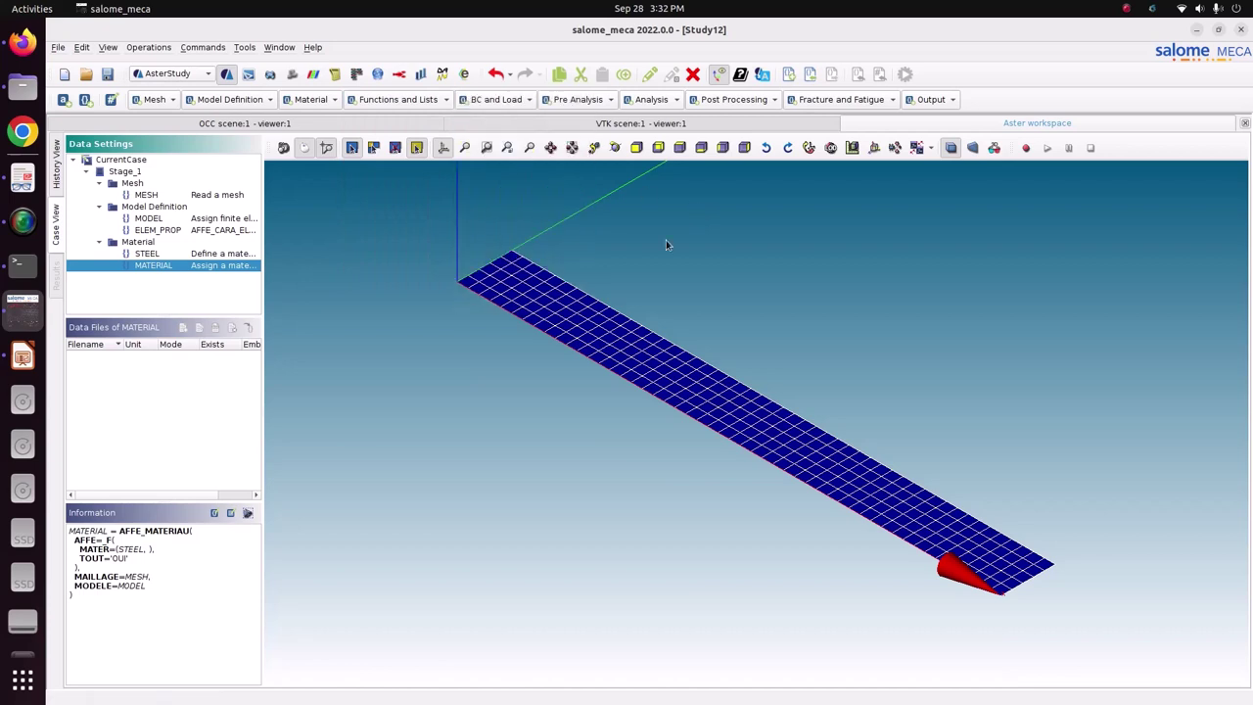
pyautogui.click(509, 99)
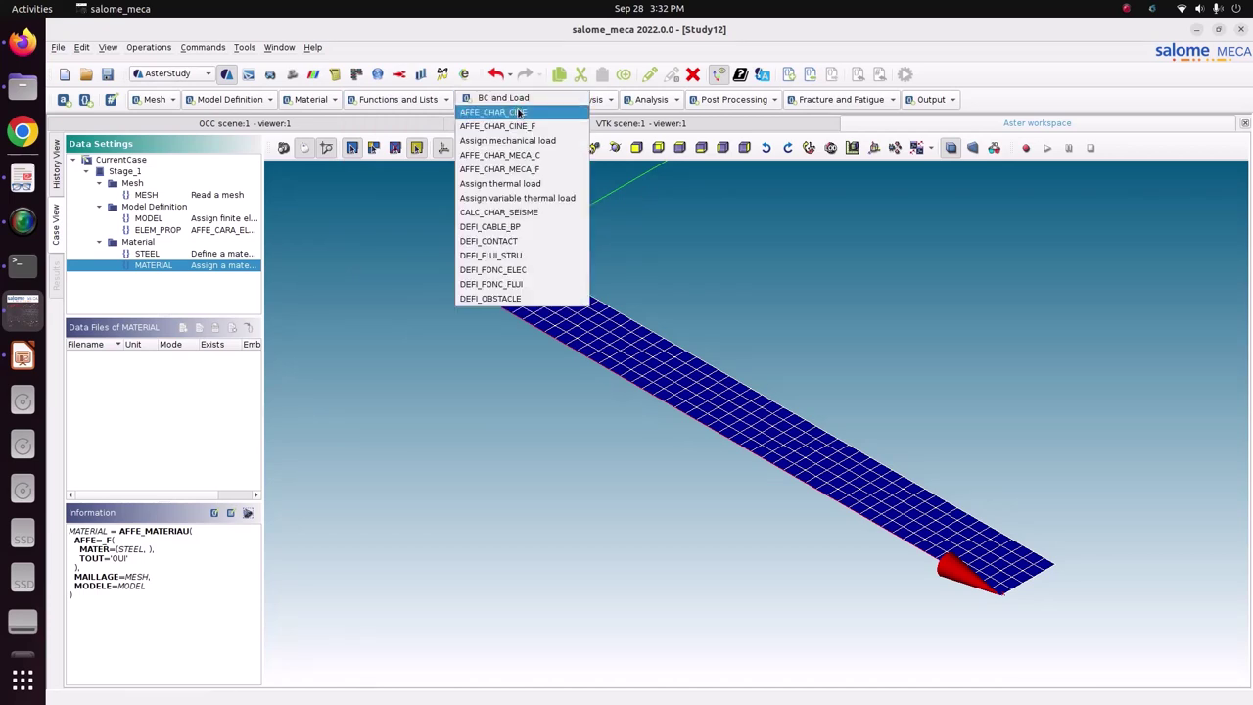
pyautogui.click(481, 144)
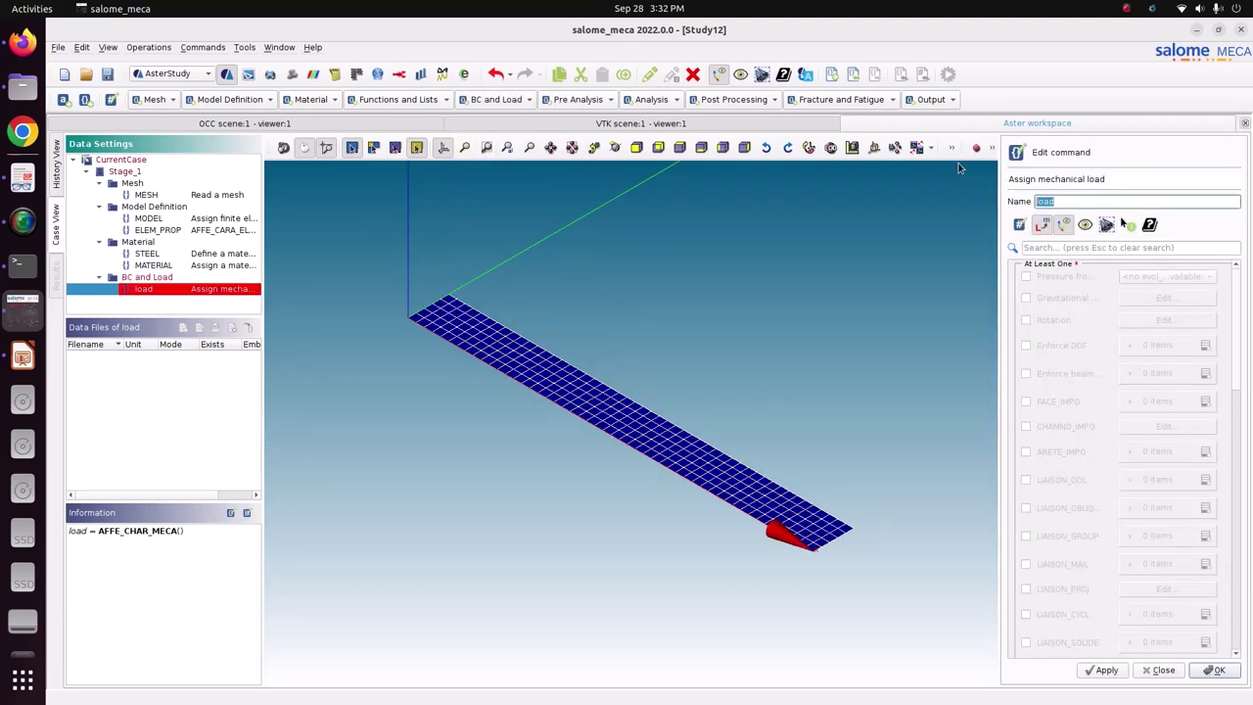
pyautogui.write('BC')
pyautogui.click(1026, 345)
pyautogui.click(1204, 345)
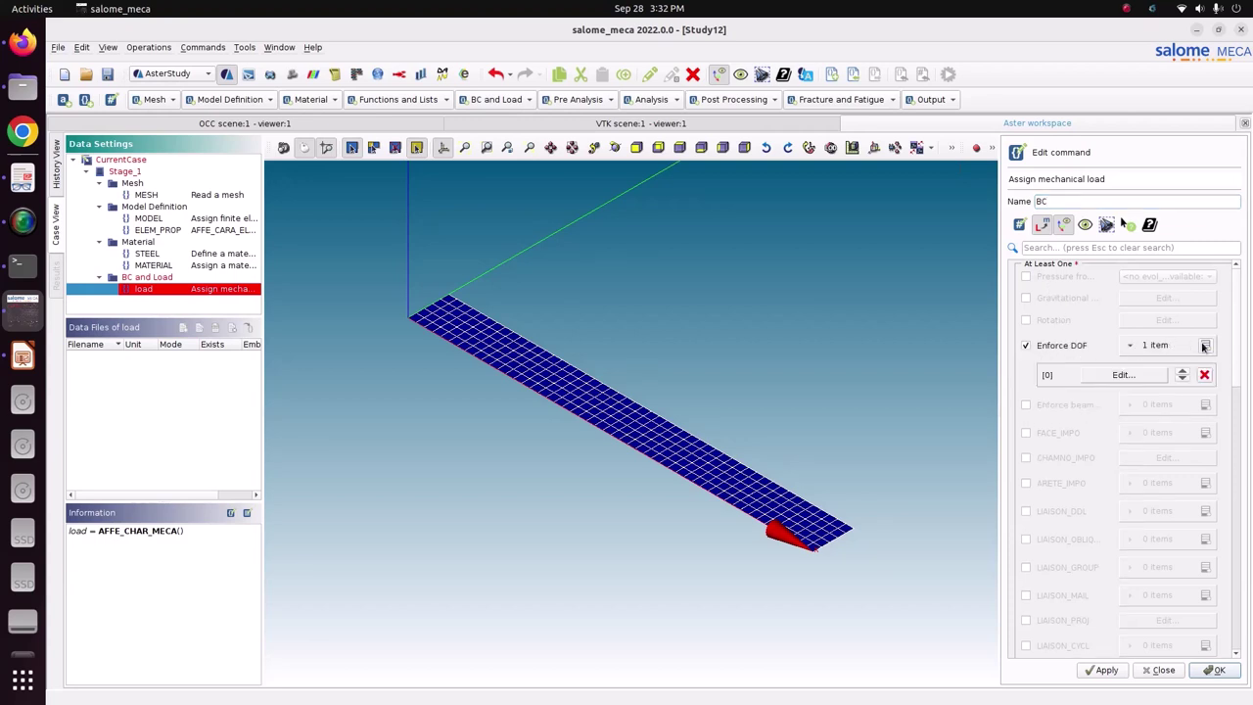
pyautogui.click(1122, 375)
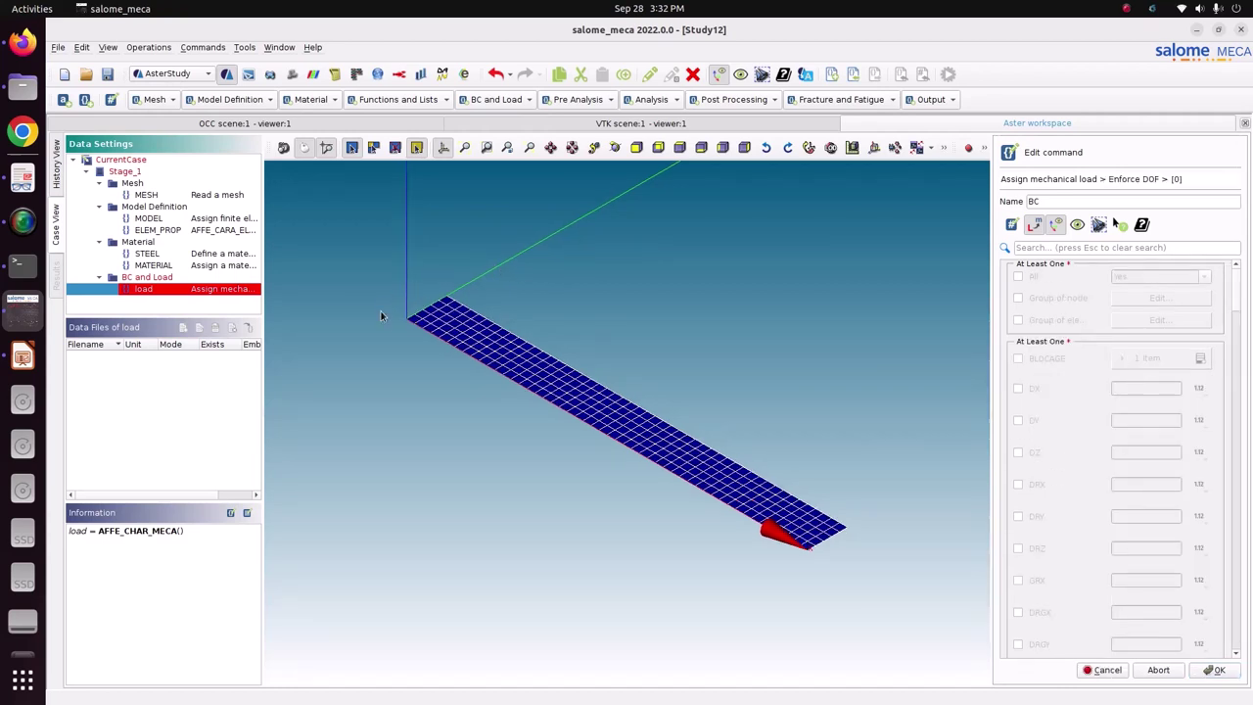
# Apply the enforced degrees of freedom to the 1D element group Fix at the beam's clamped edge
pyautogui.click(1032, 320)
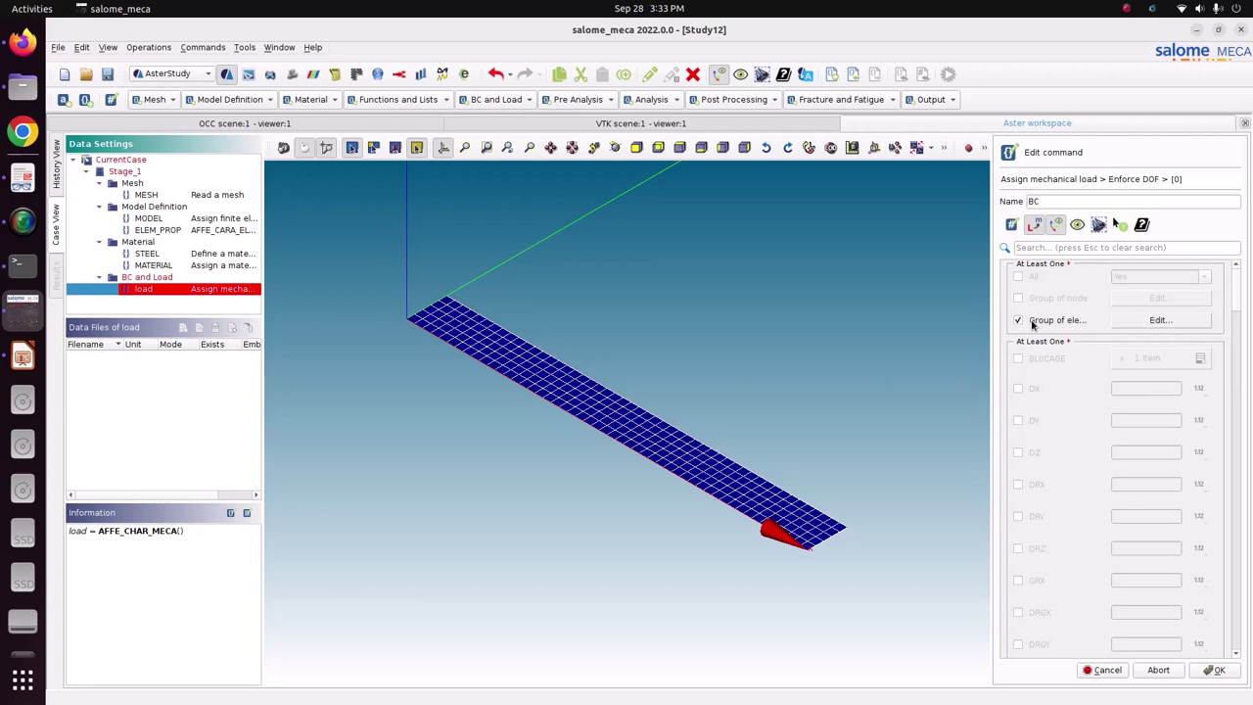
pyautogui.click(1179, 323)
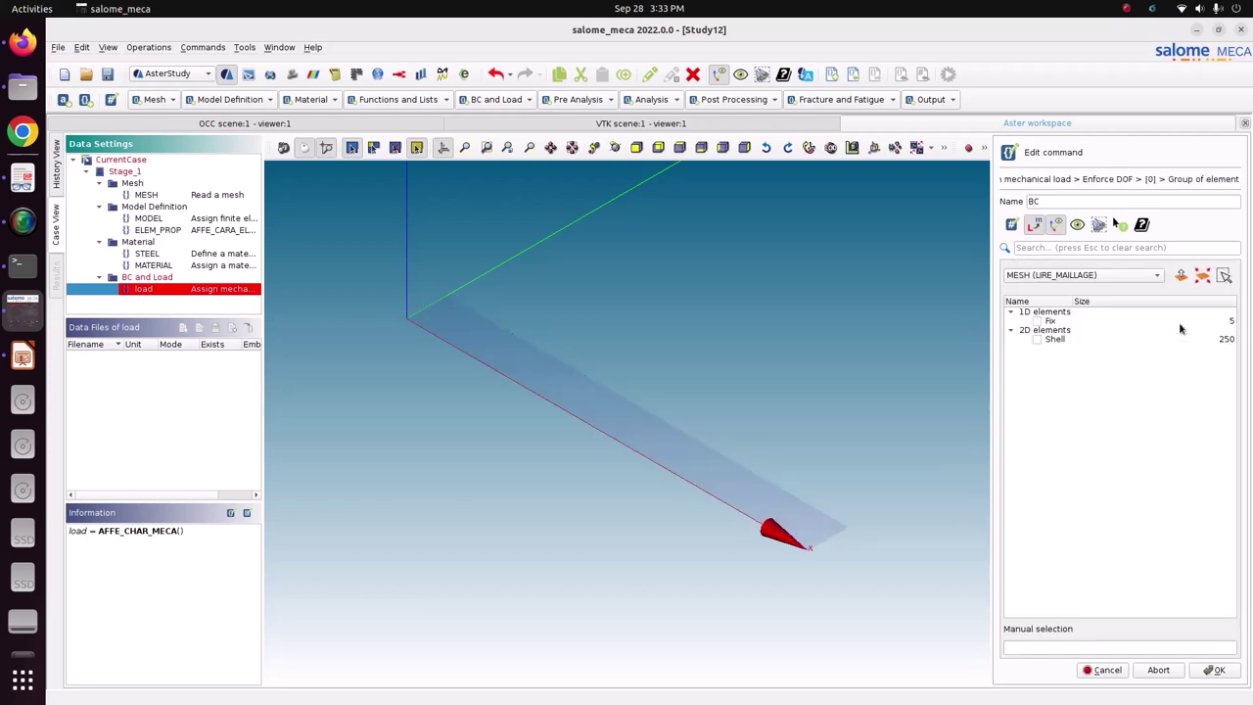
pyautogui.click(1037, 321)
pyautogui.scroll(1, 389, 317)
pyautogui.scroll(5, 403, 299)
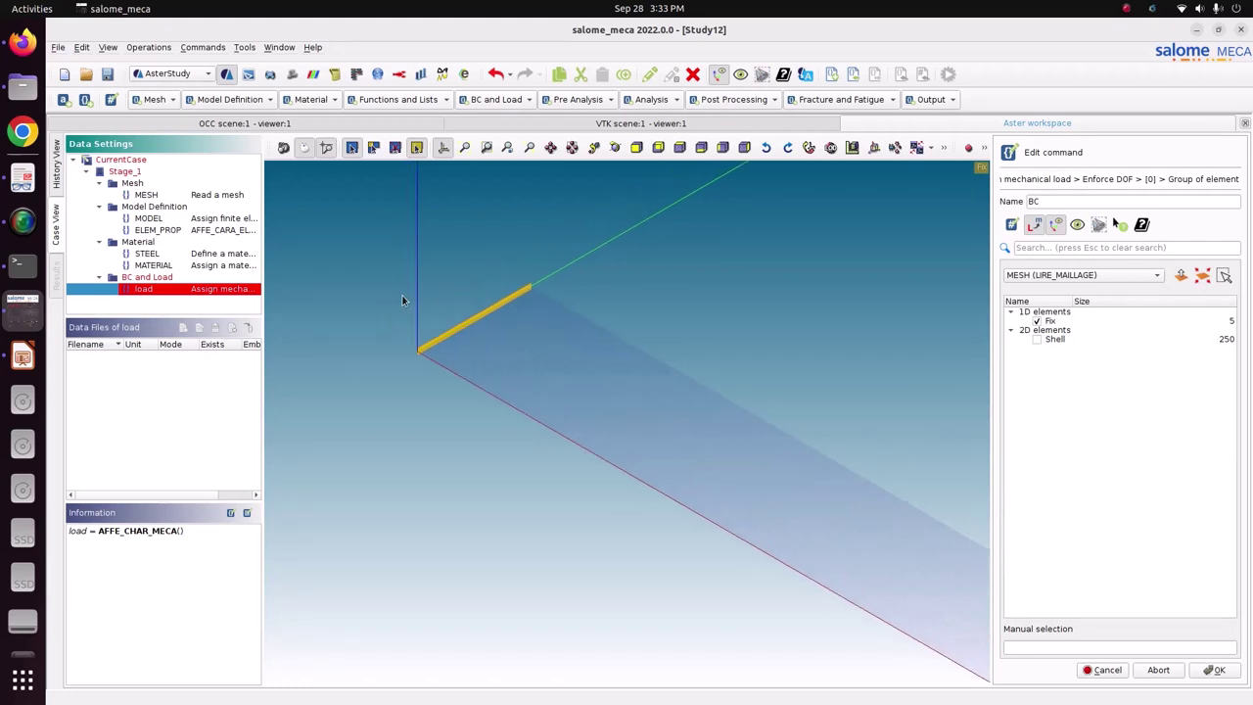
pyautogui.click(1215, 670)
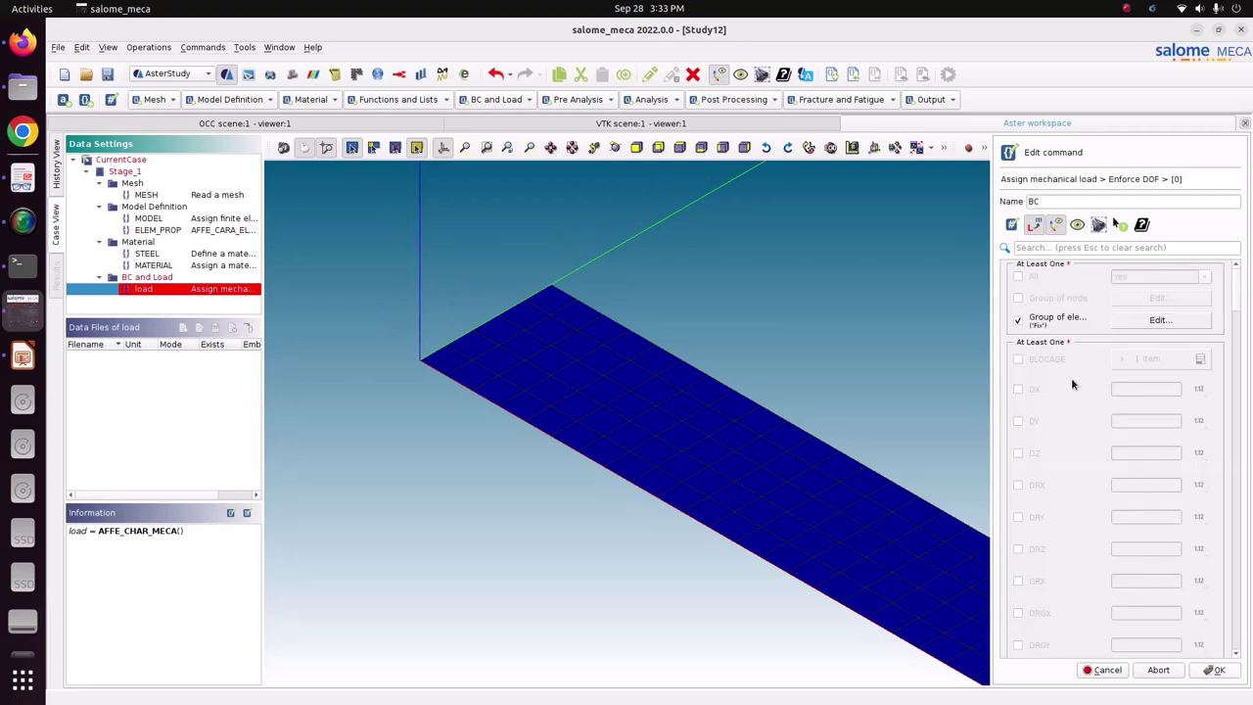
# Enable the DX, DY, DZ, DRX, DRY and DRZ constraints for the Fix group
pyautogui.click(1019, 392)
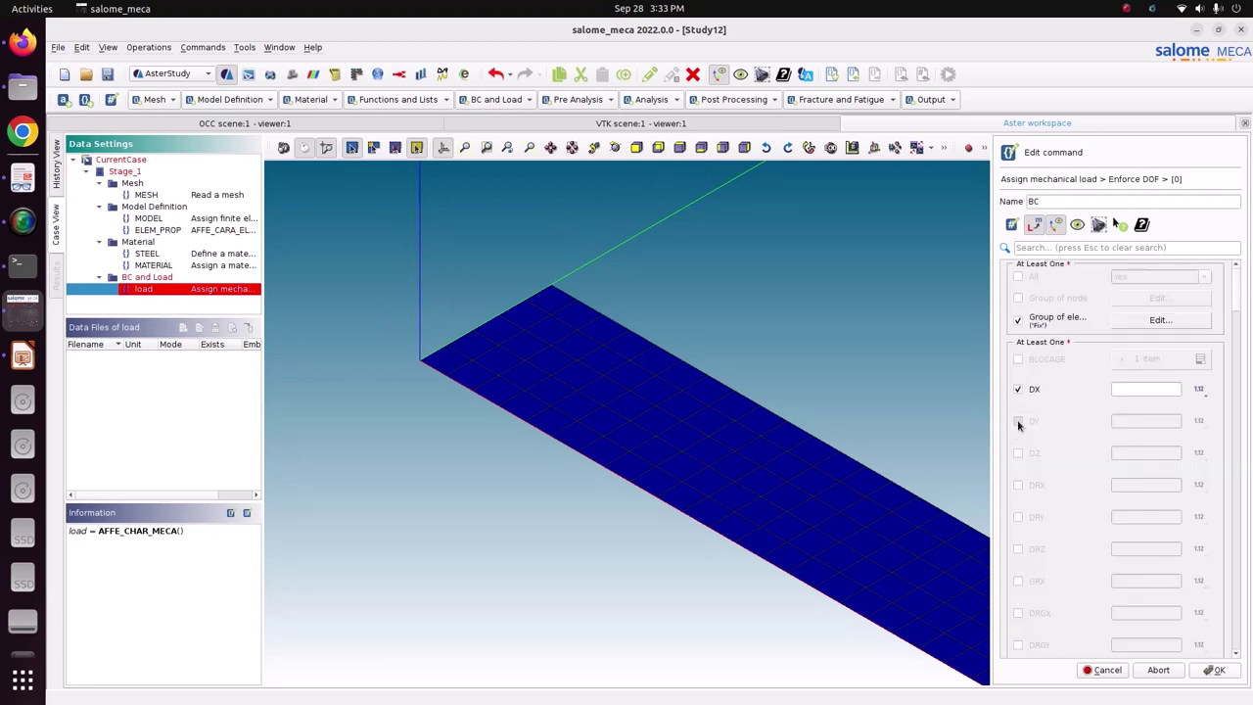
pyautogui.click(1018, 421)
pyautogui.click(1018, 454)
pyautogui.click(1018, 485)
pyautogui.click(1018, 517)
pyautogui.click(1018, 549)
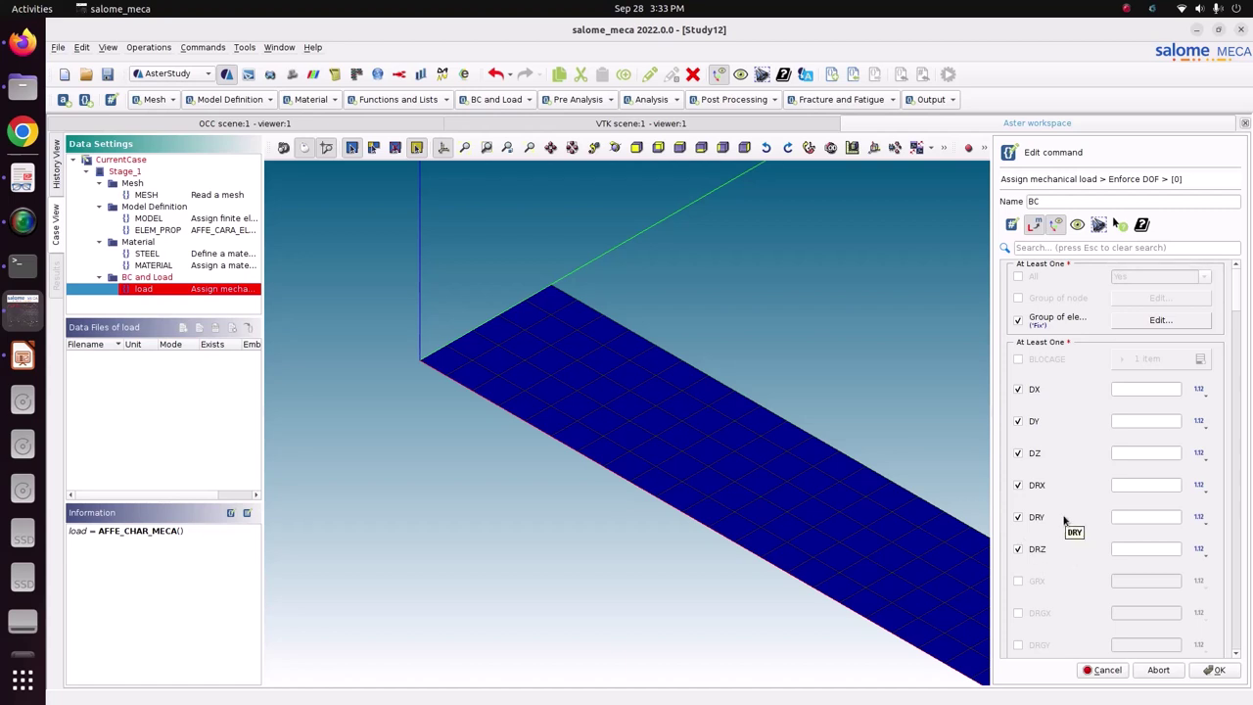
# Set DX, DY, DZ, DRX, DRY and DRZ all to 0, and accept the Enforce DOF item
pyautogui.click(1133, 388)
pyautogui.write('0')
pyautogui.press('Tab')
pyautogui.write('0')
pyautogui.press('Tab')
pyautogui.write('0')
pyautogui.press('Tab')
pyautogui.write('0')
pyautogui.press('Tab')
pyautogui.write('0')
pyautogui.press('Tab')
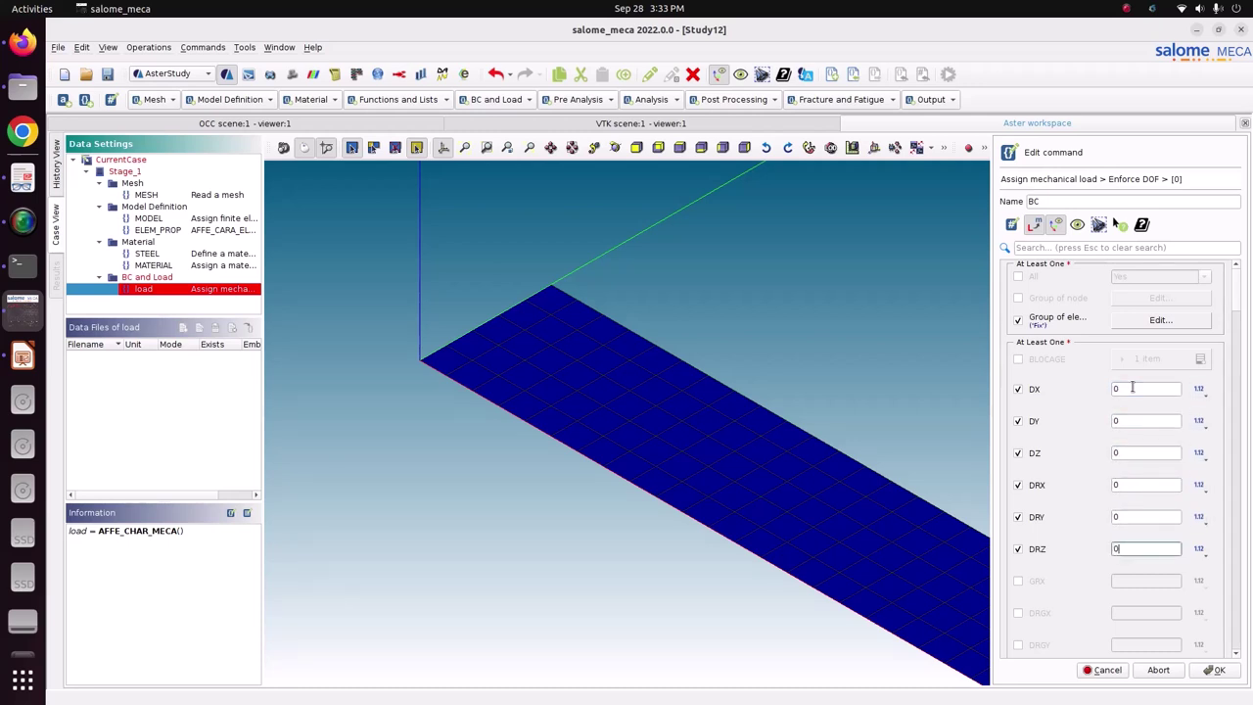
pyautogui.write('0')
pyautogui.click(1238, 406)
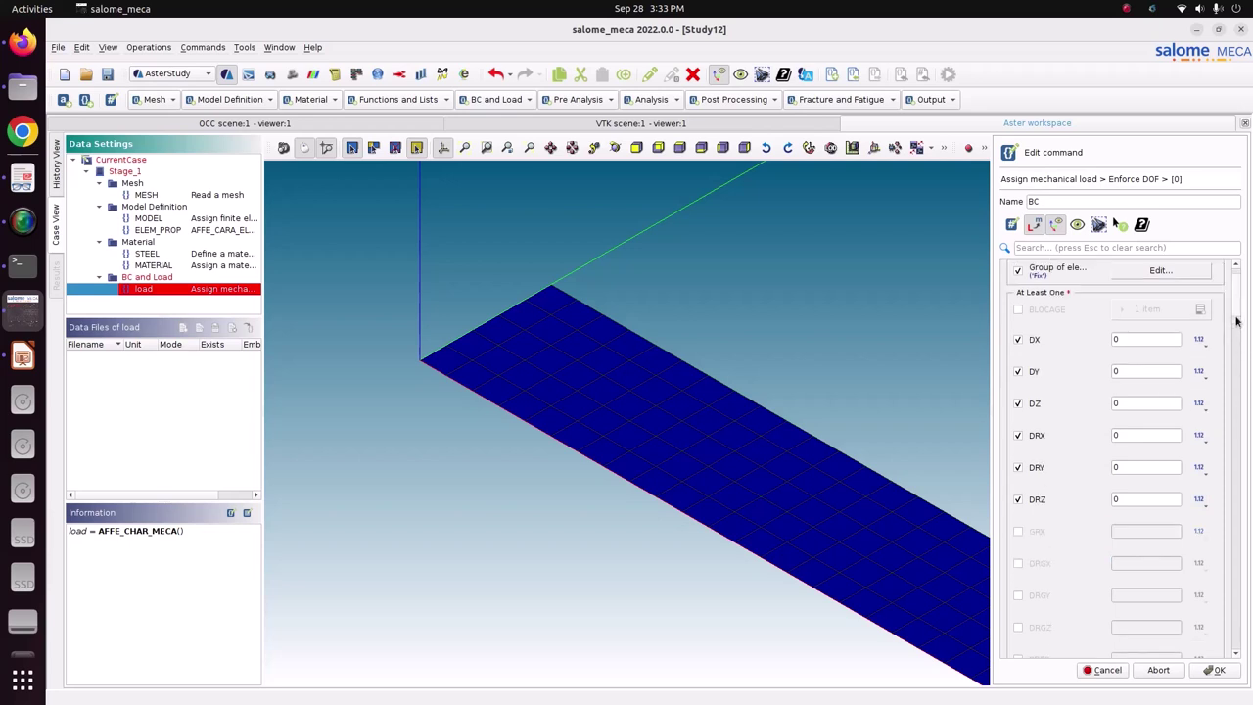
pyautogui.moveTo(1237, 406); pyautogui.dragTo(1237, 520)
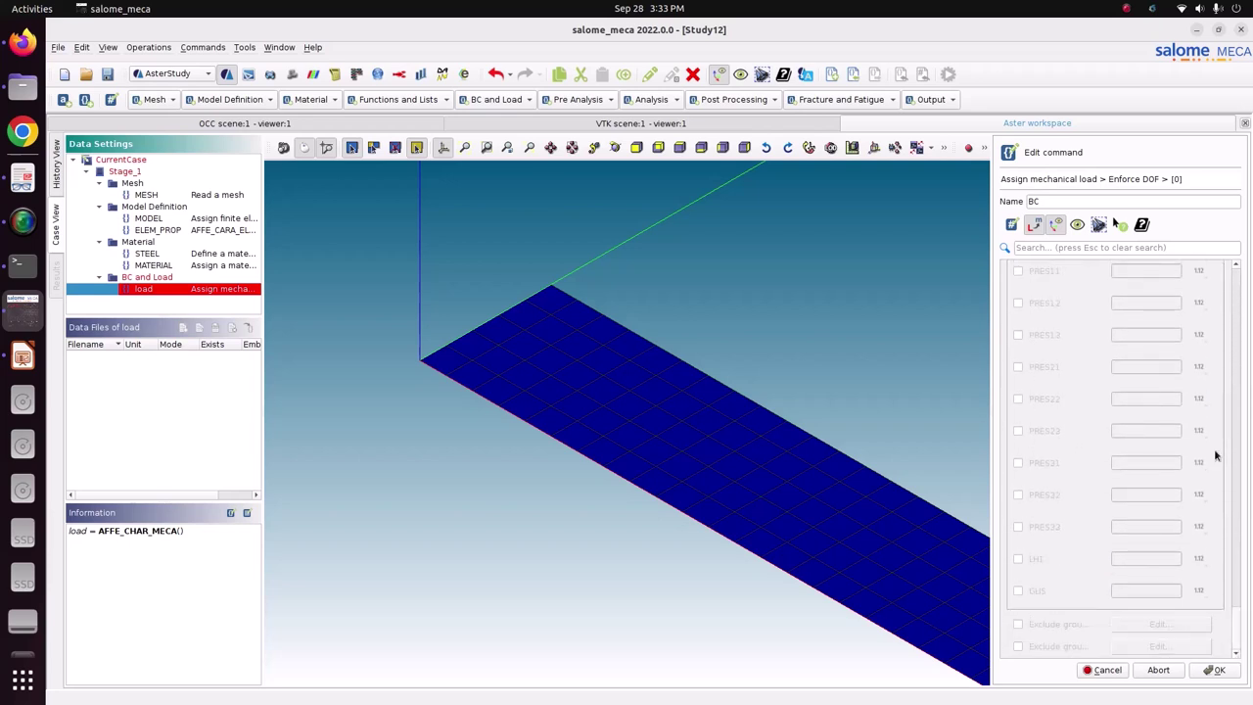
pyautogui.click(1231, 675)
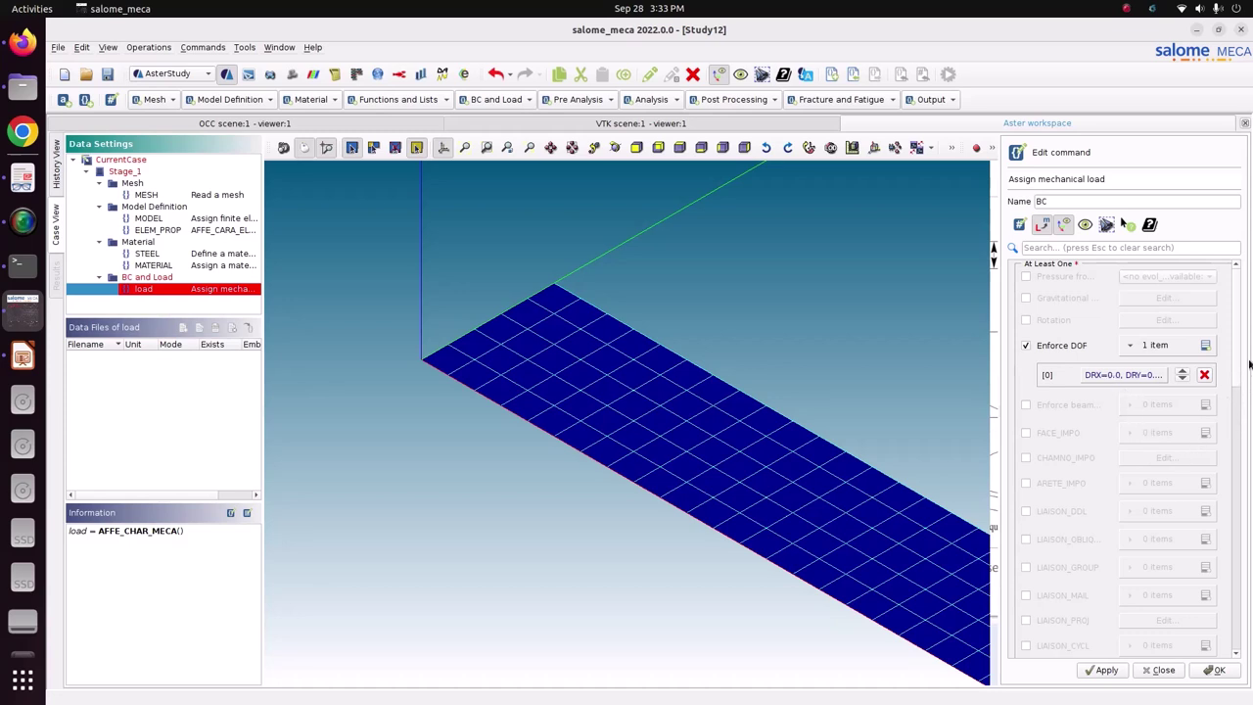
# Review the remaining BC settings down to the model choice, and store the BC command
pyautogui.moveTo(1237, 370); pyautogui.dragTo(1235, 641)
pyautogui.click(1116, 670)
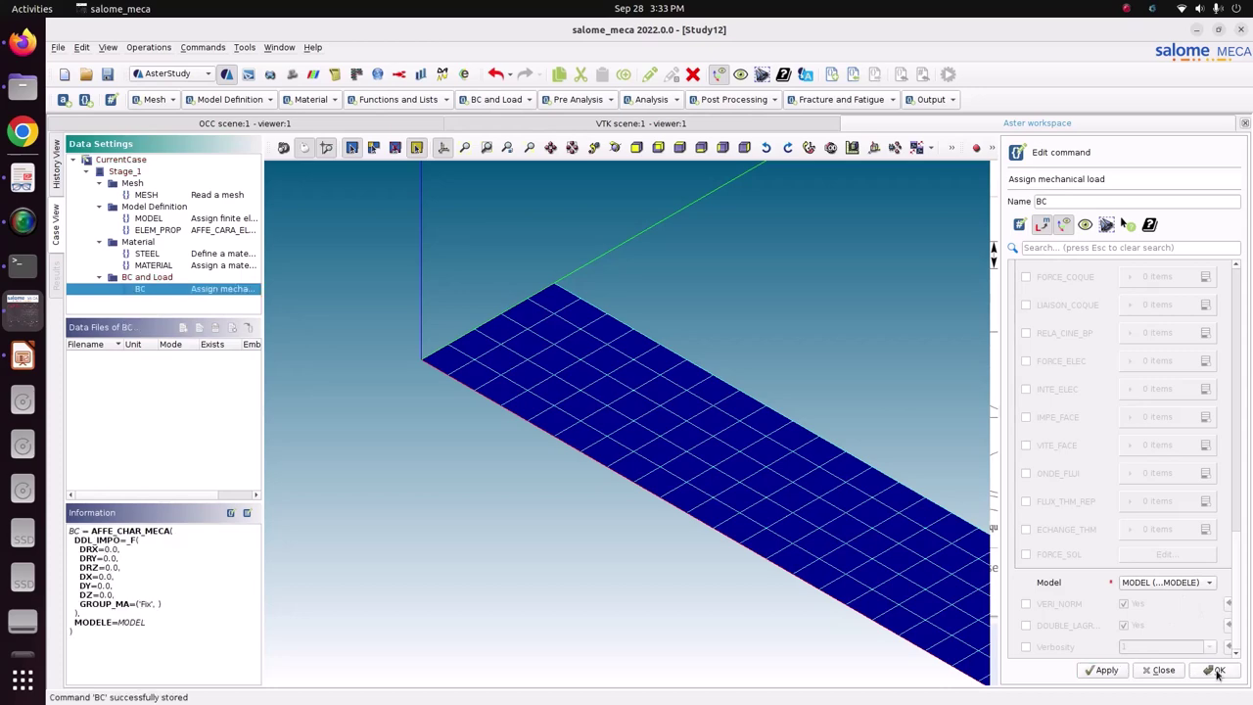
pyautogui.click(1218, 671)
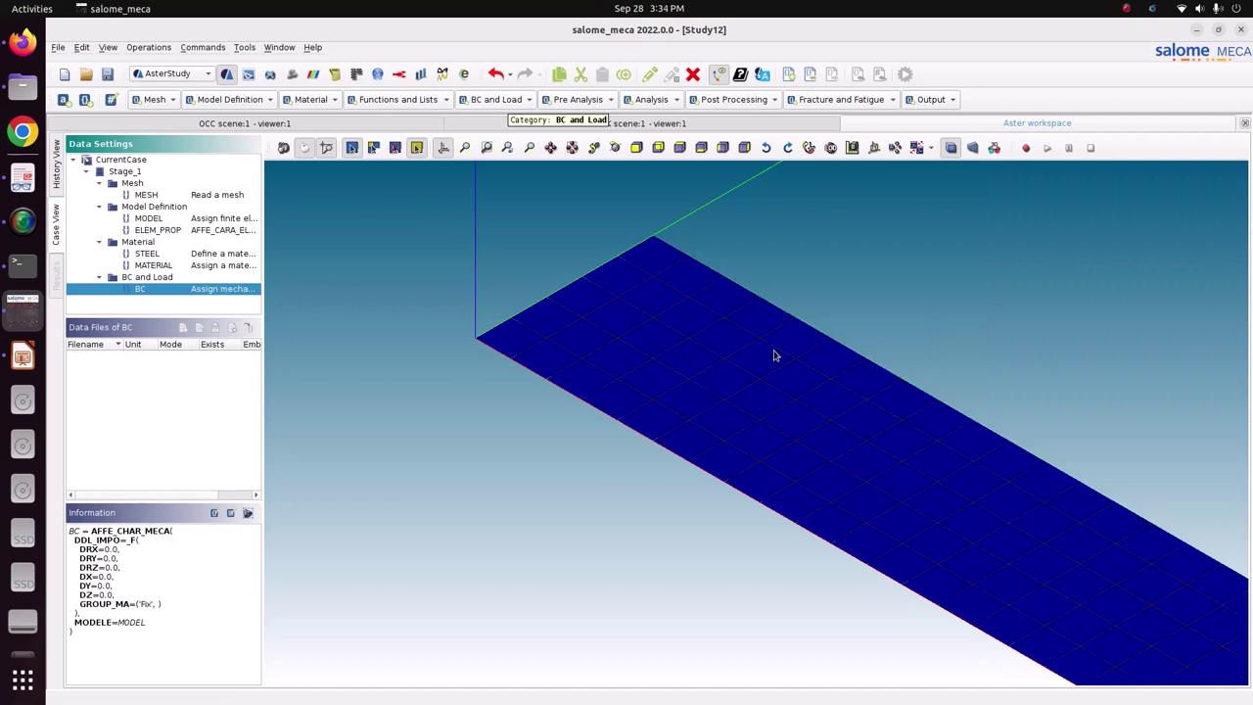
# Add an ASSEMBLAGE pre-analysis command, and enable MATR_ASSE with two items
pyautogui.scroll(-6, 803, 414)
pyautogui.scroll(-3, 861, 553)
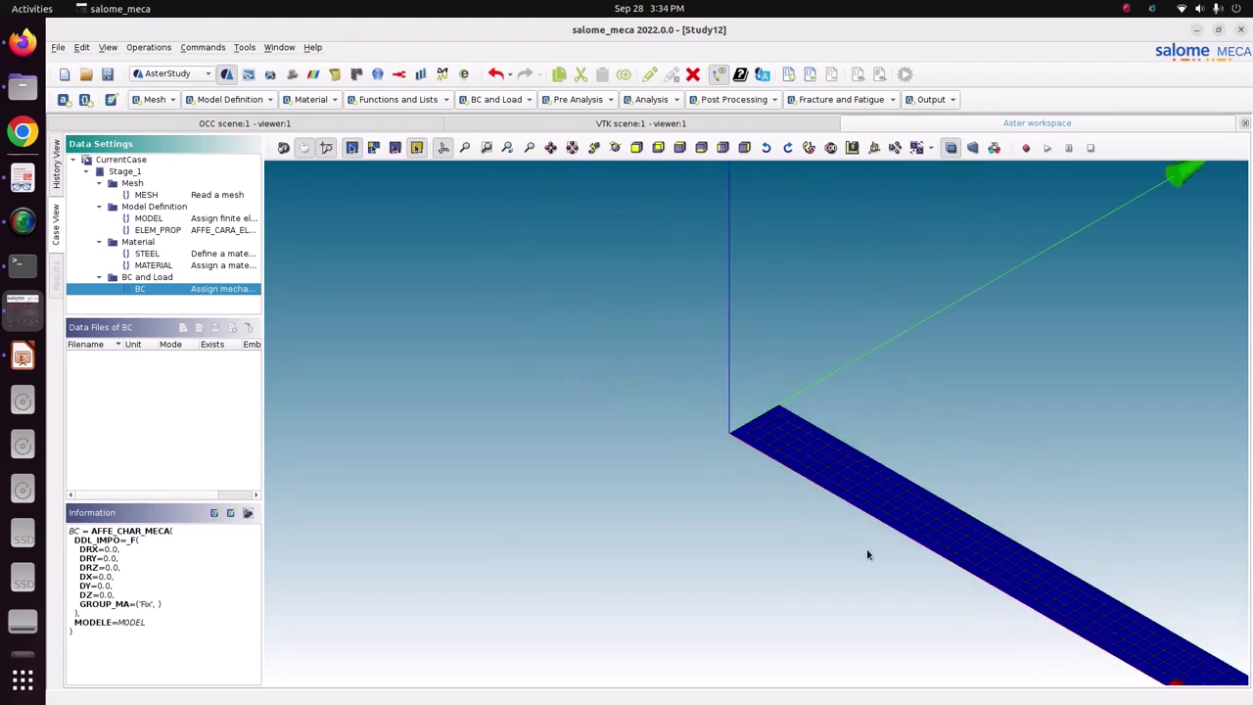
pyautogui.click(465, 147)
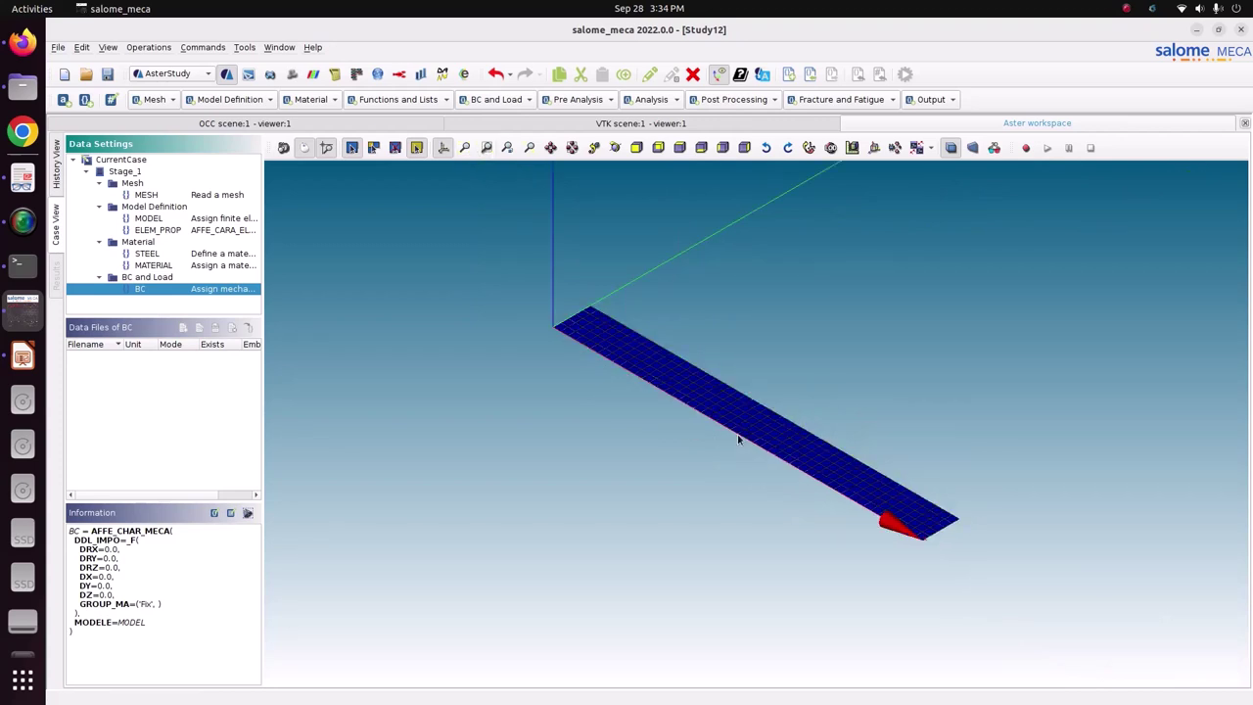
pyautogui.click(588, 100)
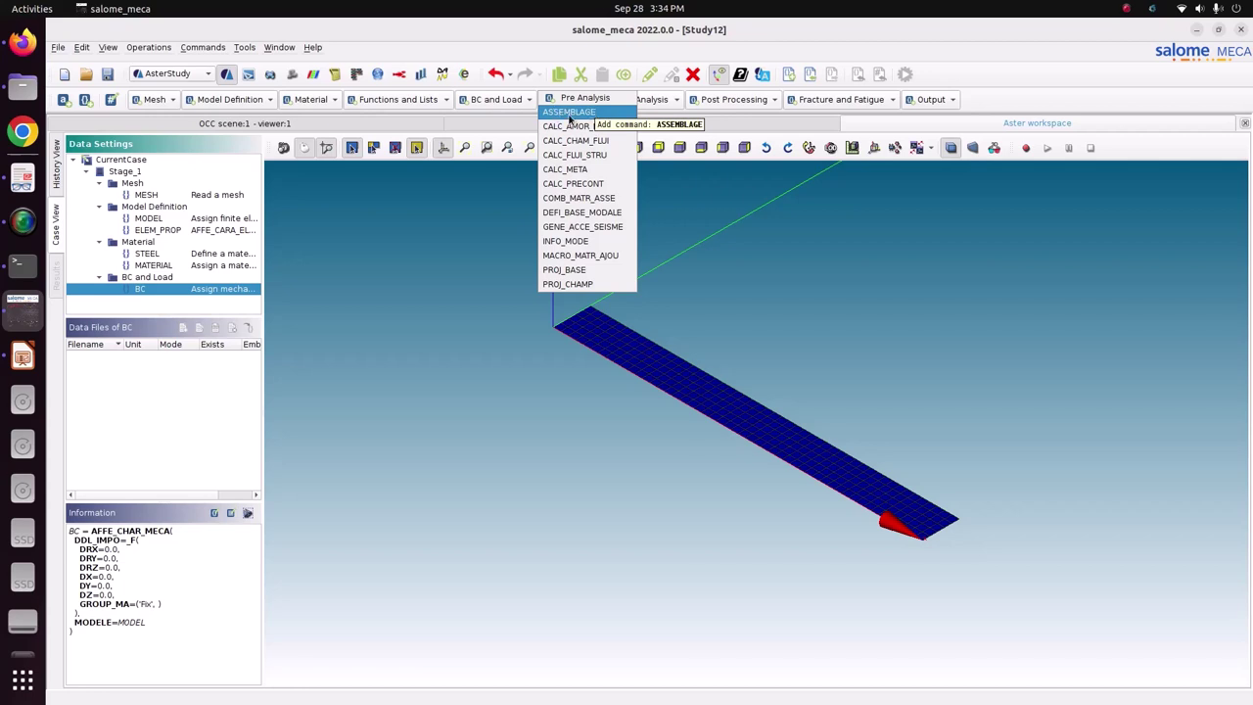
pyautogui.click(566, 114)
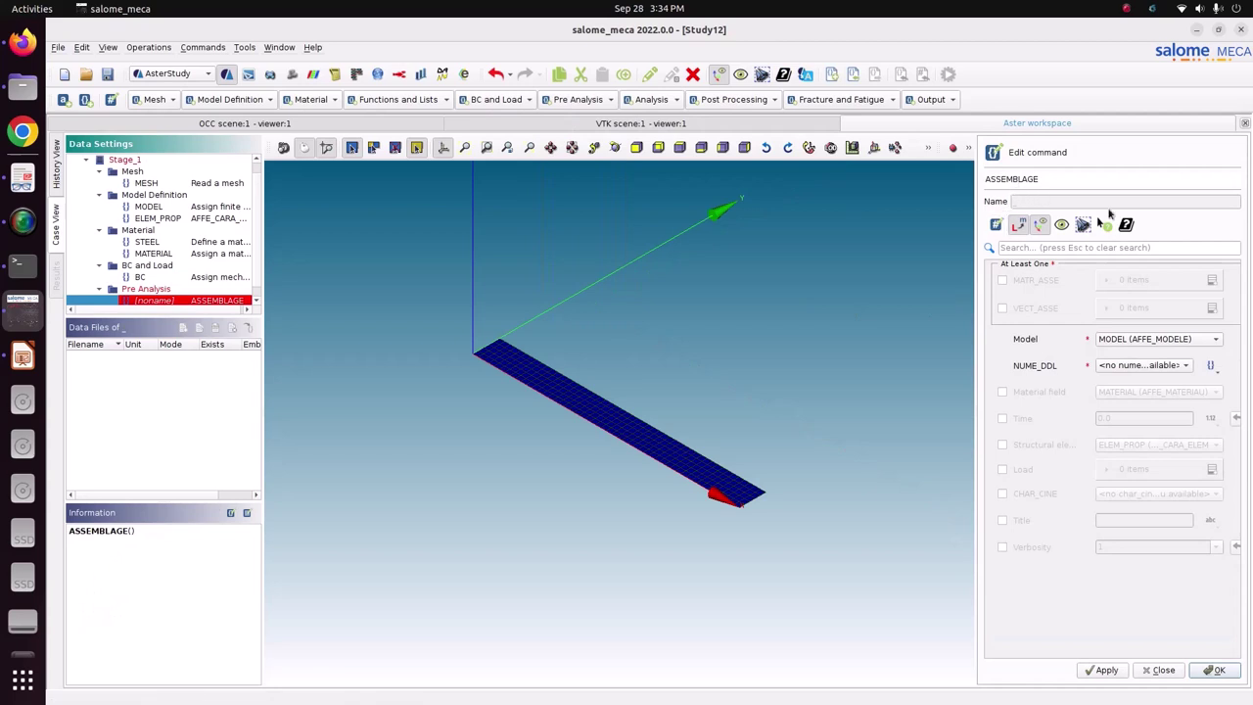
pyautogui.click(1002, 280)
pyautogui.click(1212, 281)
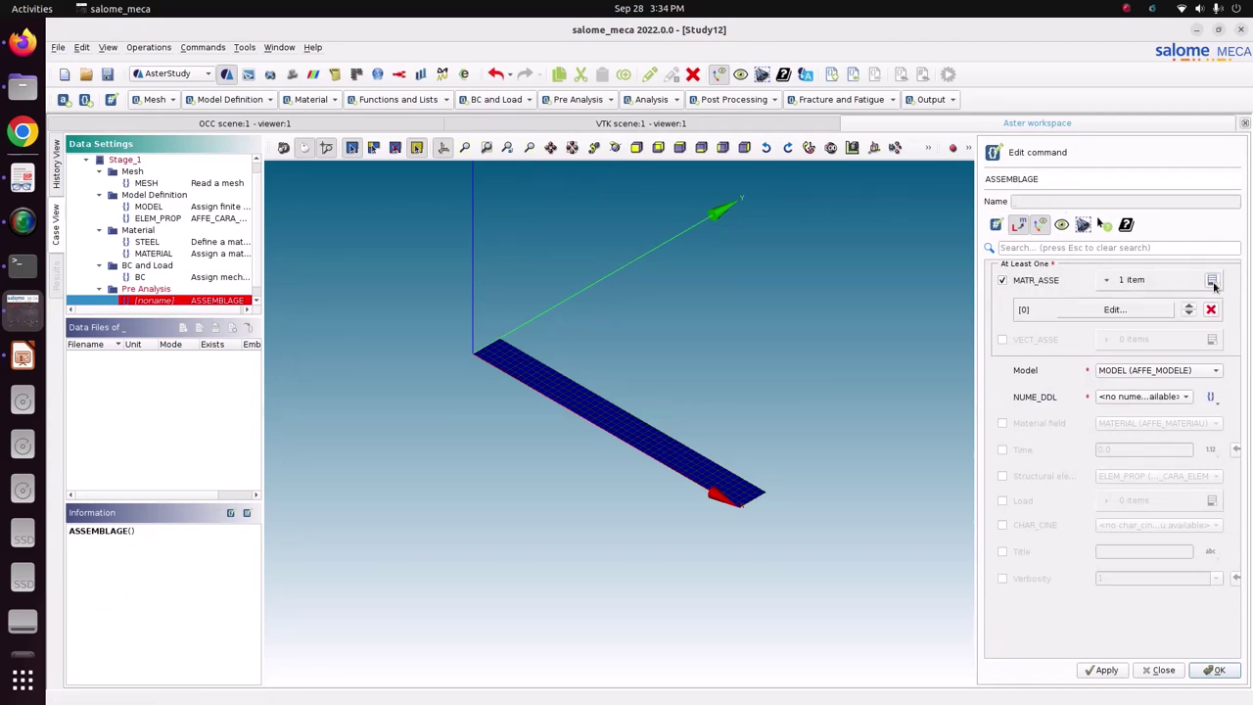
pyautogui.click(1212, 281)
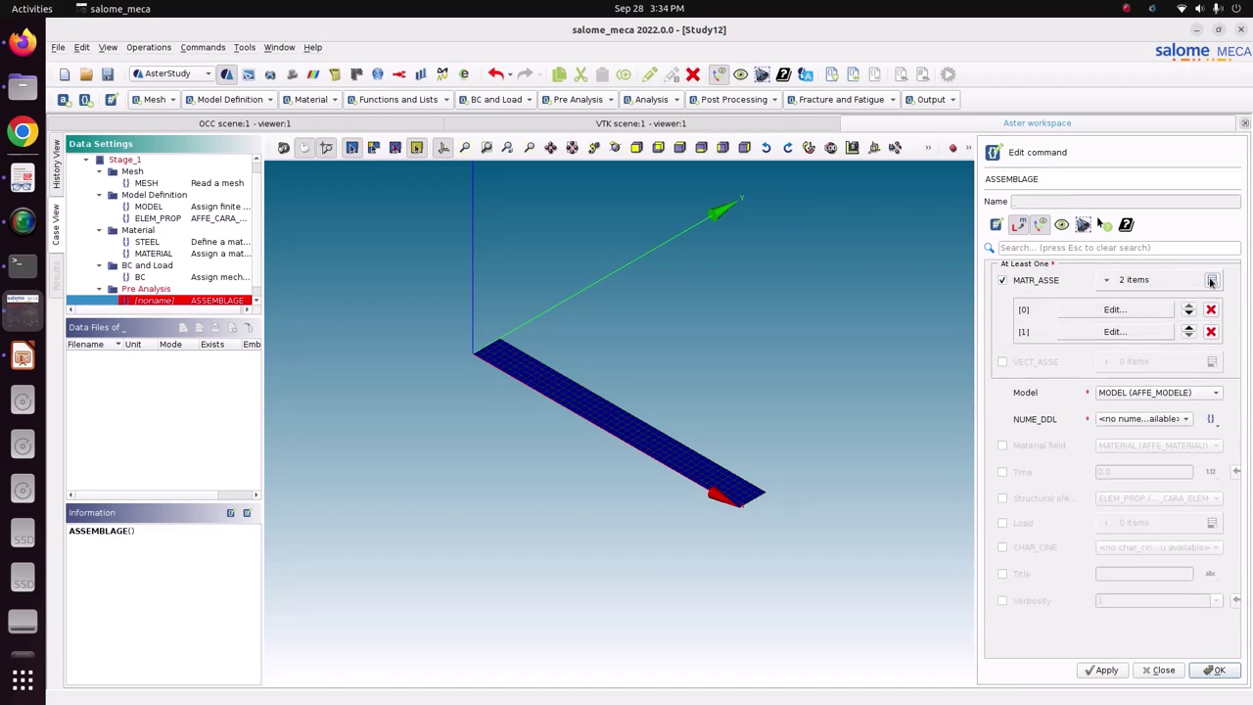
# Define the first MATR_ASSE item as matrix MASS with the option MASS_MECA
pyautogui.click(1097, 311)
pyautogui.click(1196, 269)
pyautogui.write('MASS')
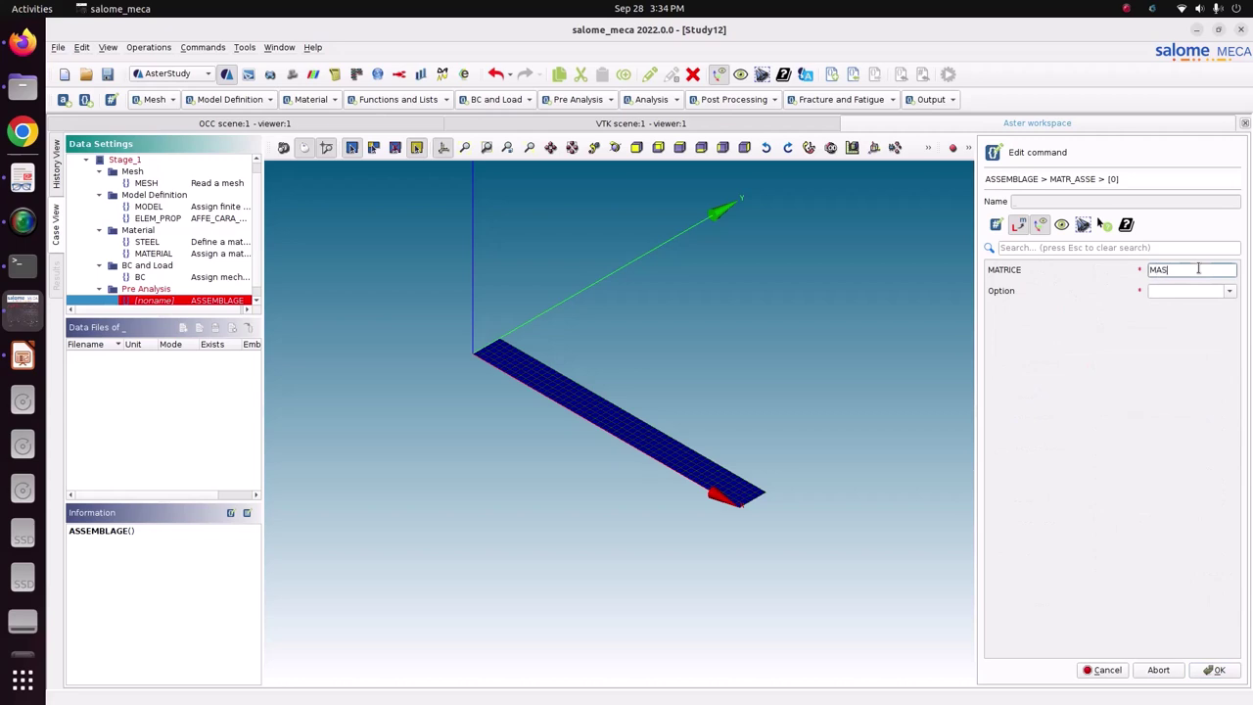
pyautogui.click(1230, 291)
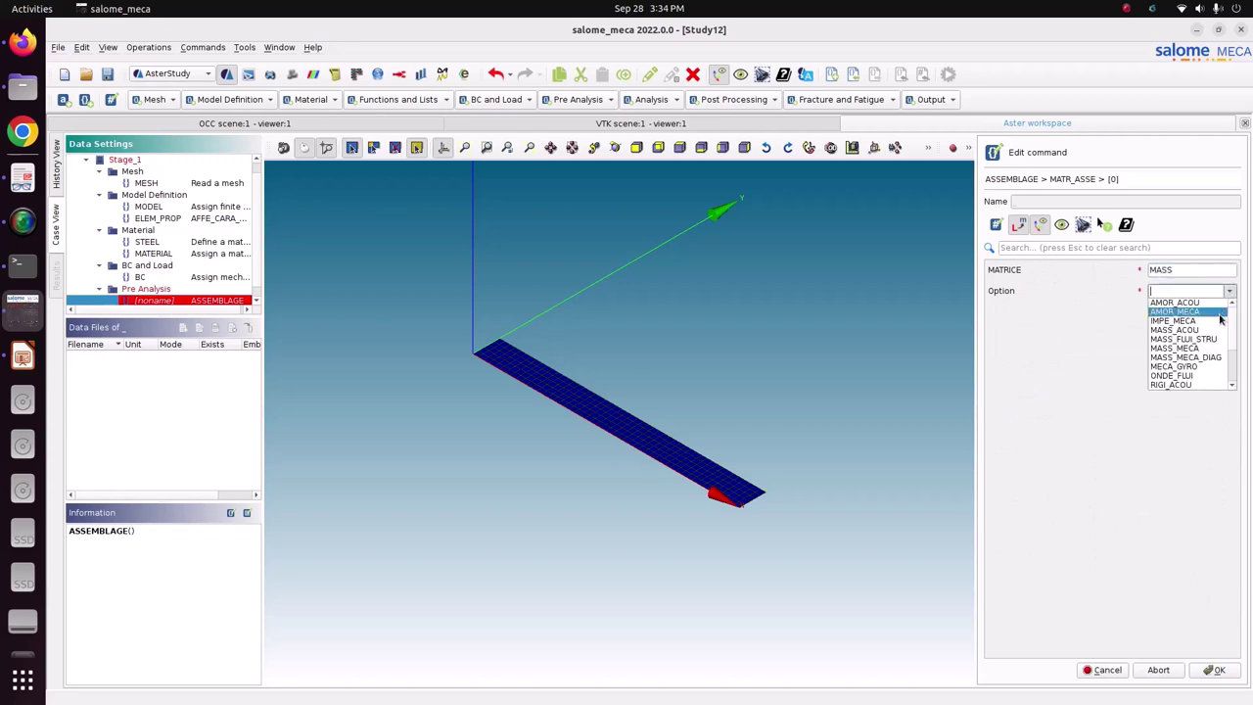
pyautogui.click(1185, 348)
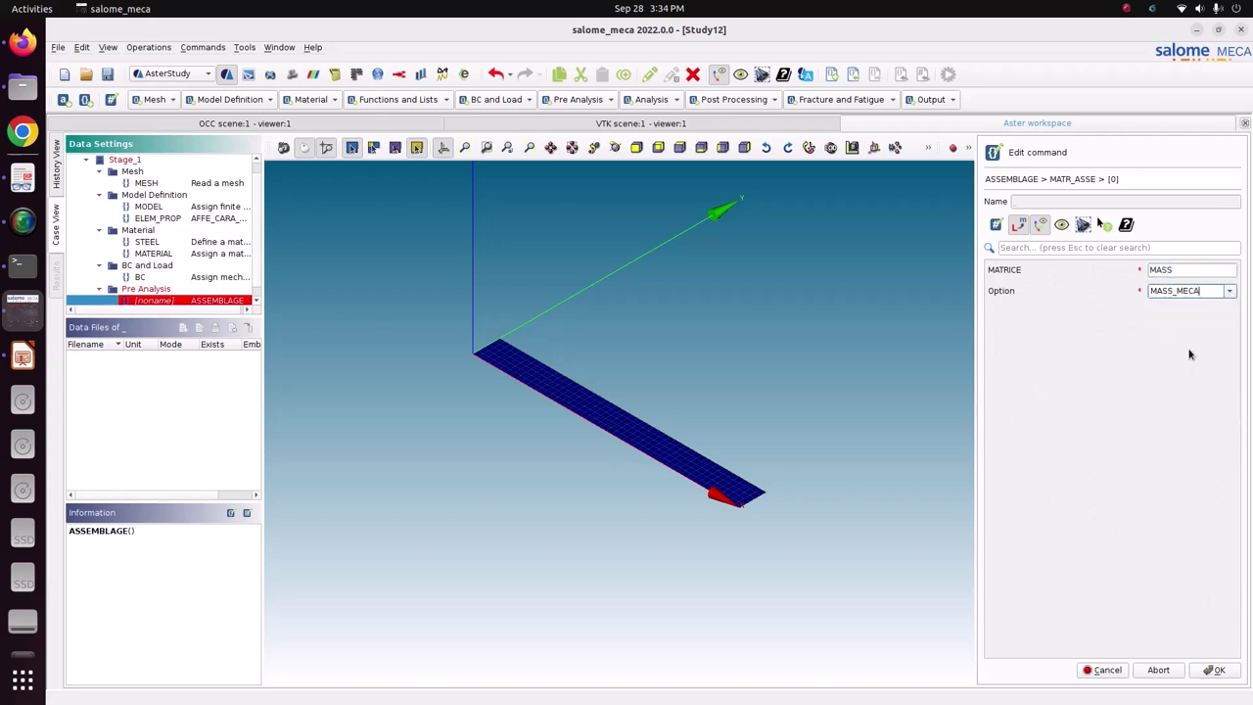
pyautogui.click(1216, 668)
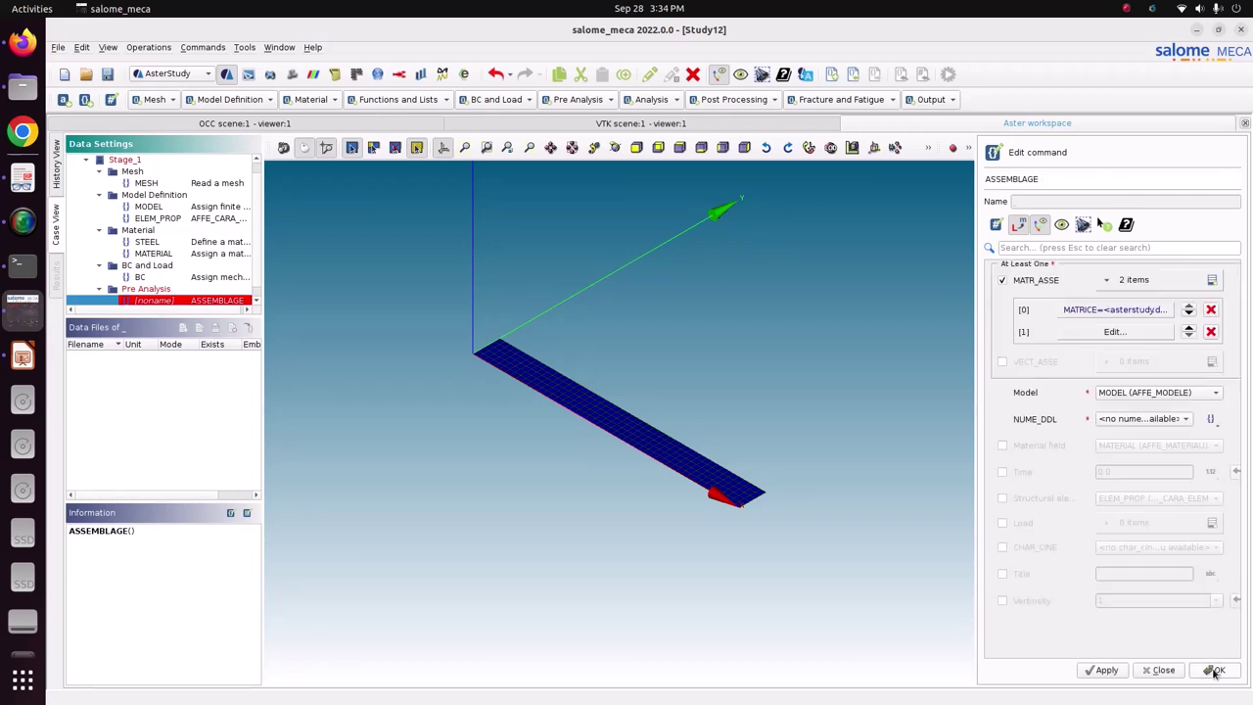
# Define the second MATR_ASSE item as matrix RIGID with the option RIGI_MECA, and accept it
pyautogui.click(1110, 332)
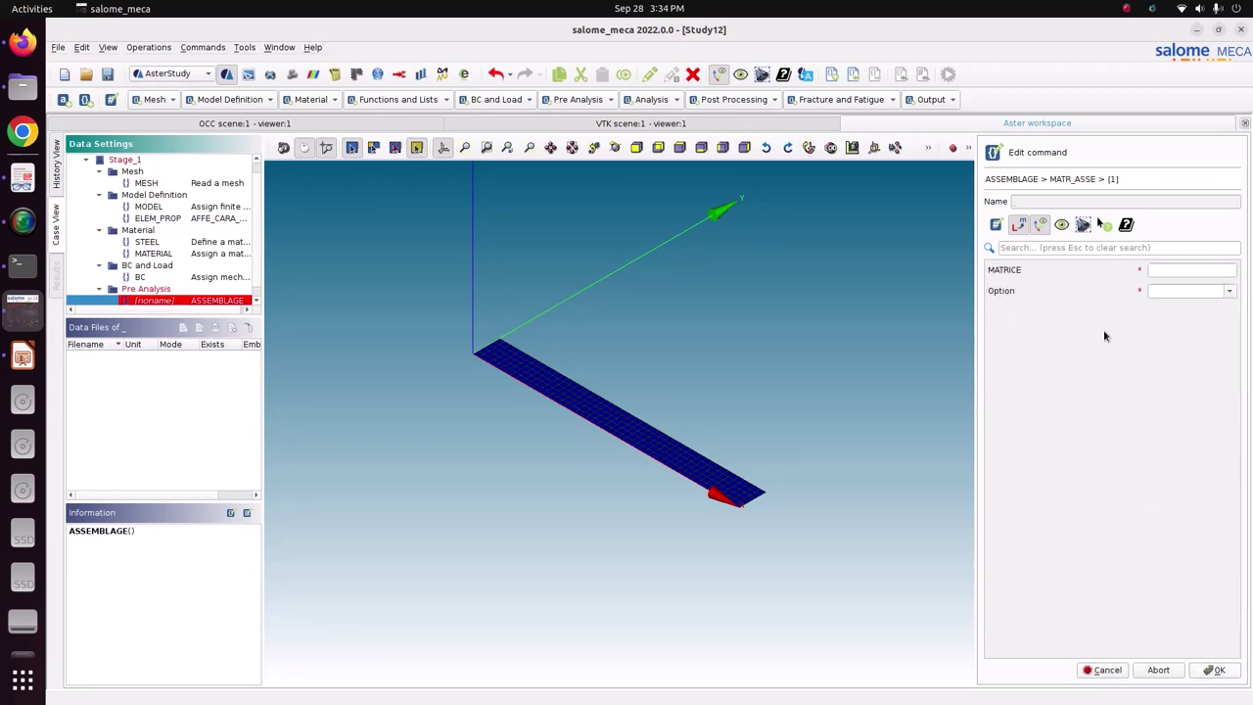
pyautogui.write('RIGID')
pyautogui.moveTo(1193, 276); pyautogui.dragTo(1139, 274)
pyautogui.click(1231, 291)
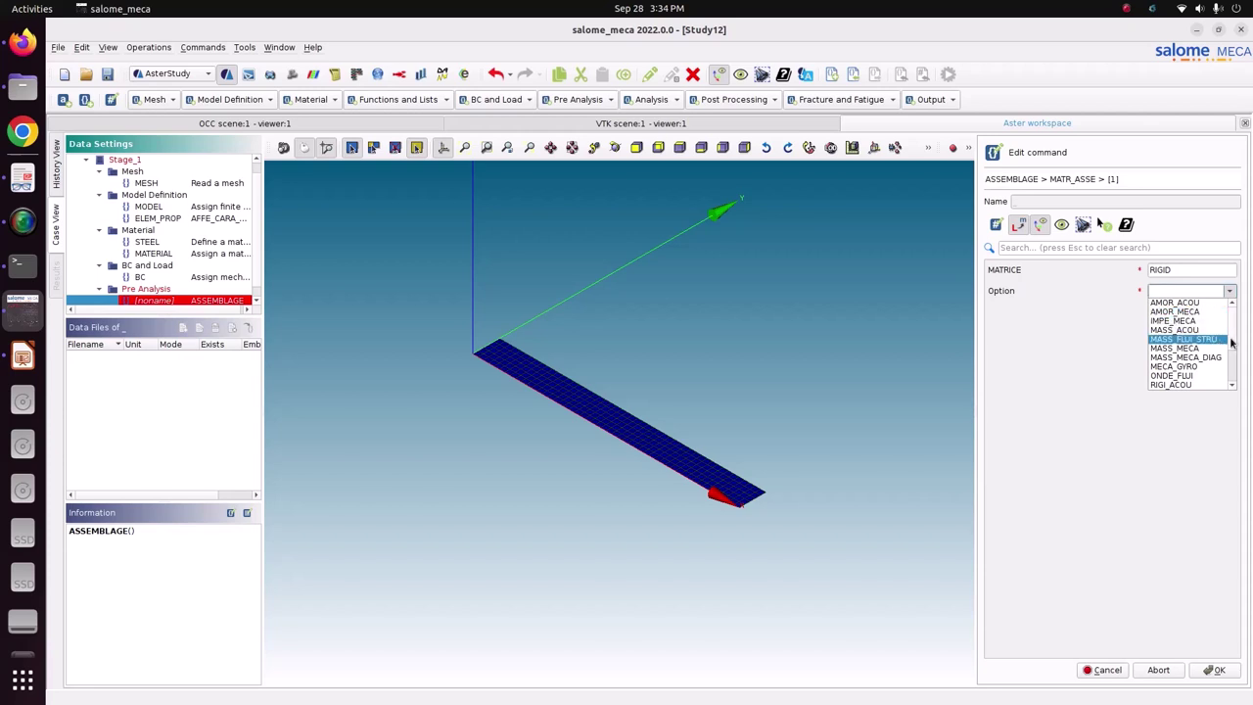
pyautogui.scroll(-3, 1232, 344)
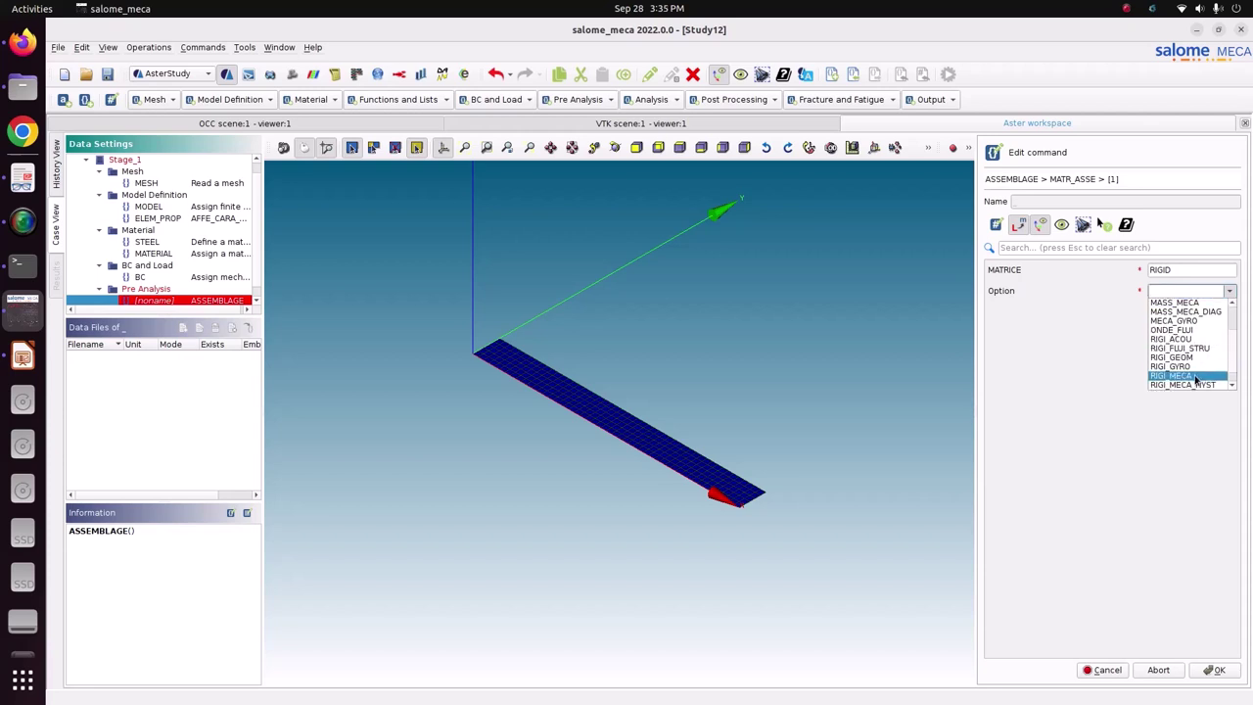
pyautogui.click(1194, 379)
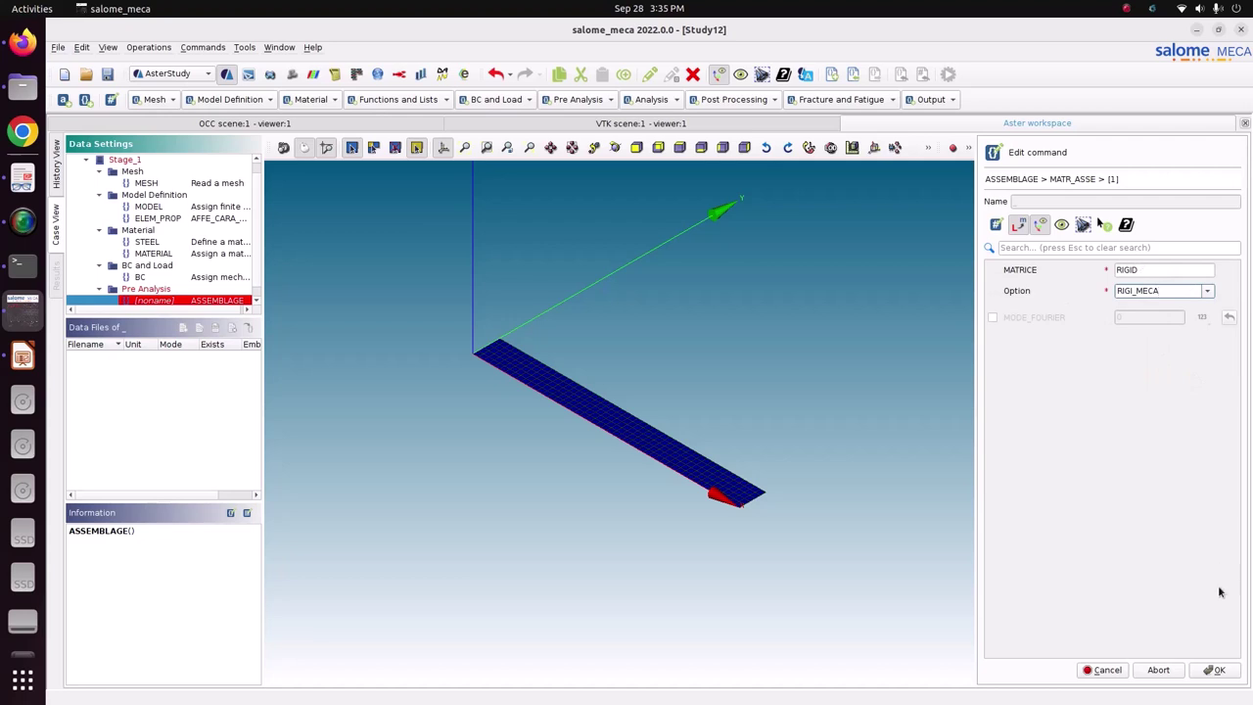
pyautogui.click(1215, 670)
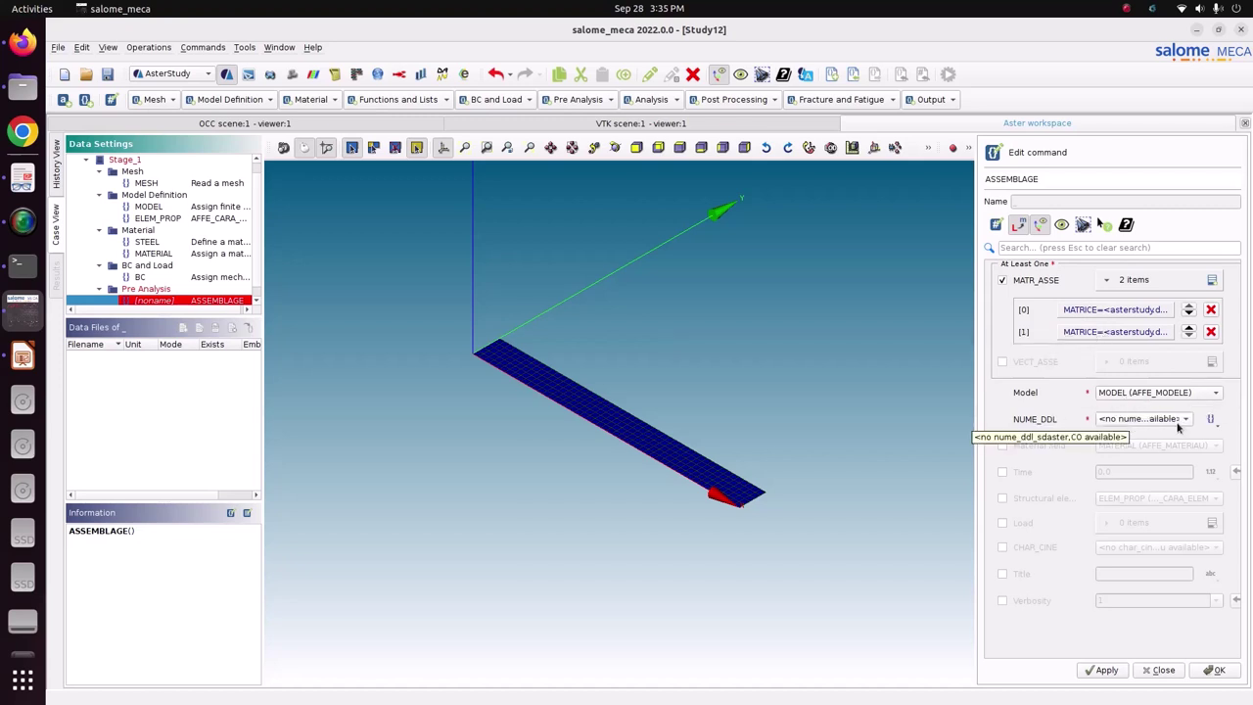
# Switch NUME_DDL to a newly named object and name it nummdll
pyautogui.click(1212, 419)
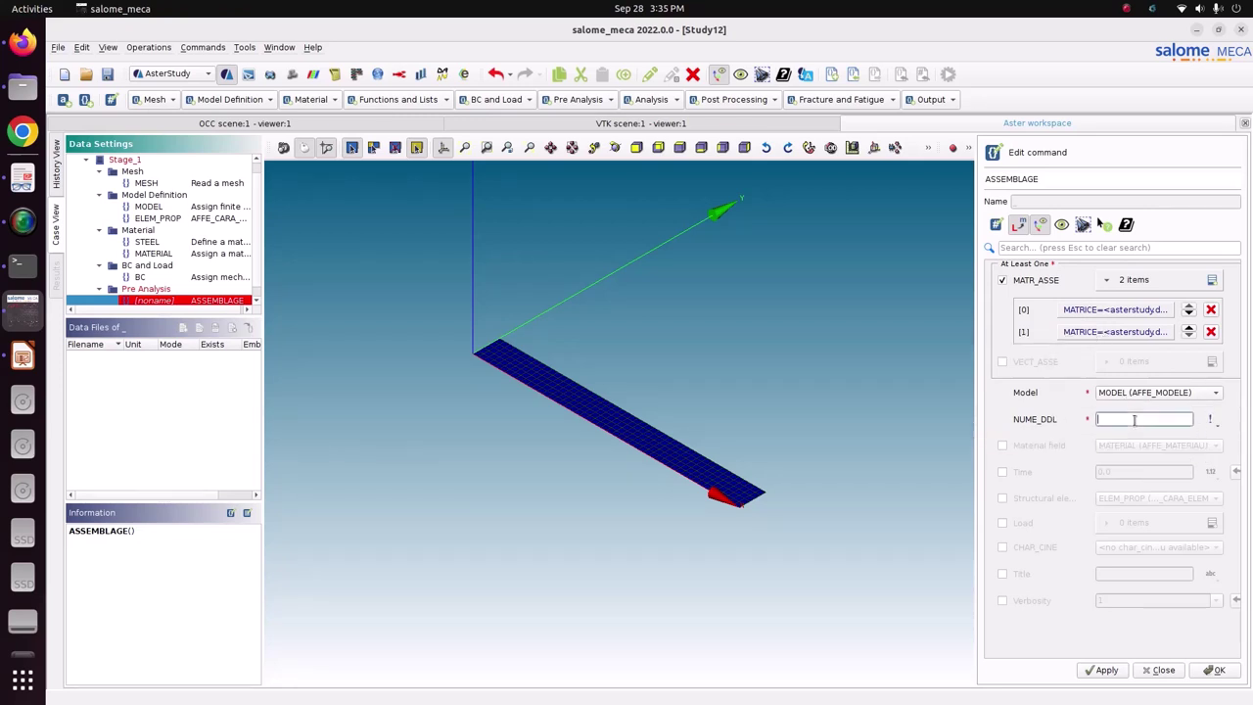
pyautogui.write('nummdl')
pyautogui.moveTo(1150, 423); pyautogui.dragTo(1099, 423)
pyautogui.doubleClick(1148, 423)
# Enable the MATERIAL field, the ELEM_PROP structural elements and one load item BC, and store the ASSEMBLAGE command
pyautogui.click(1002, 446)
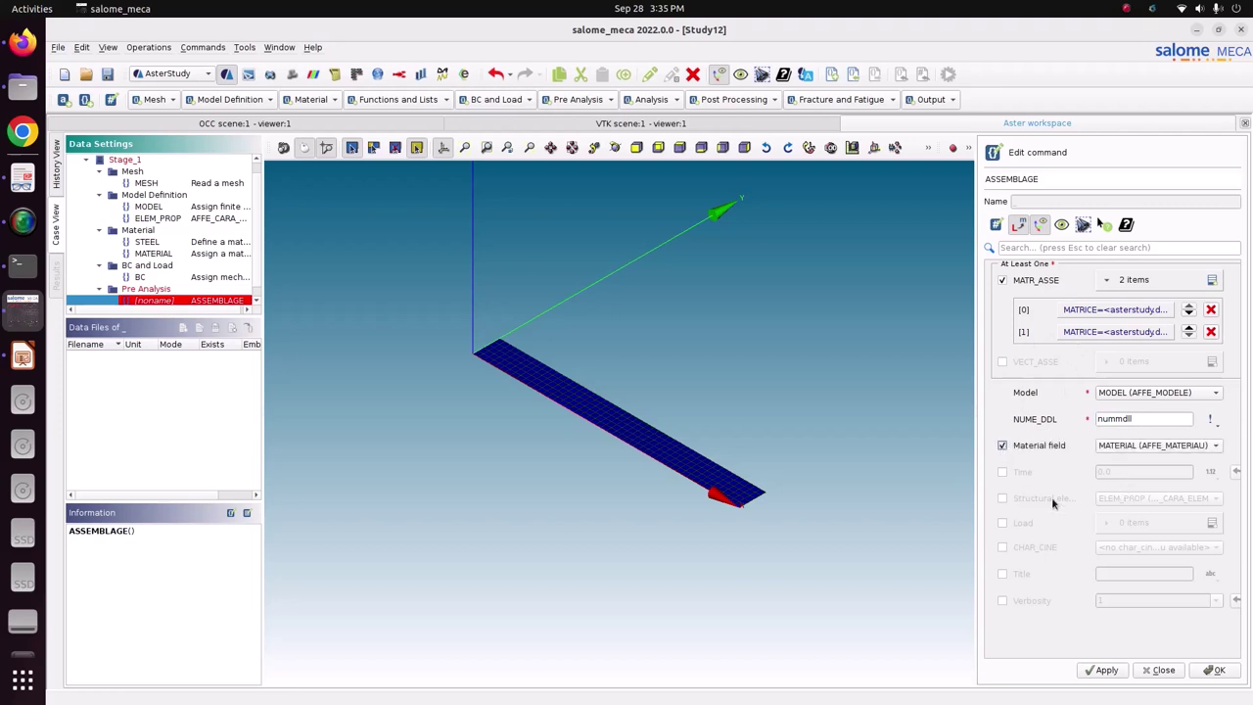
pyautogui.click(1002, 498)
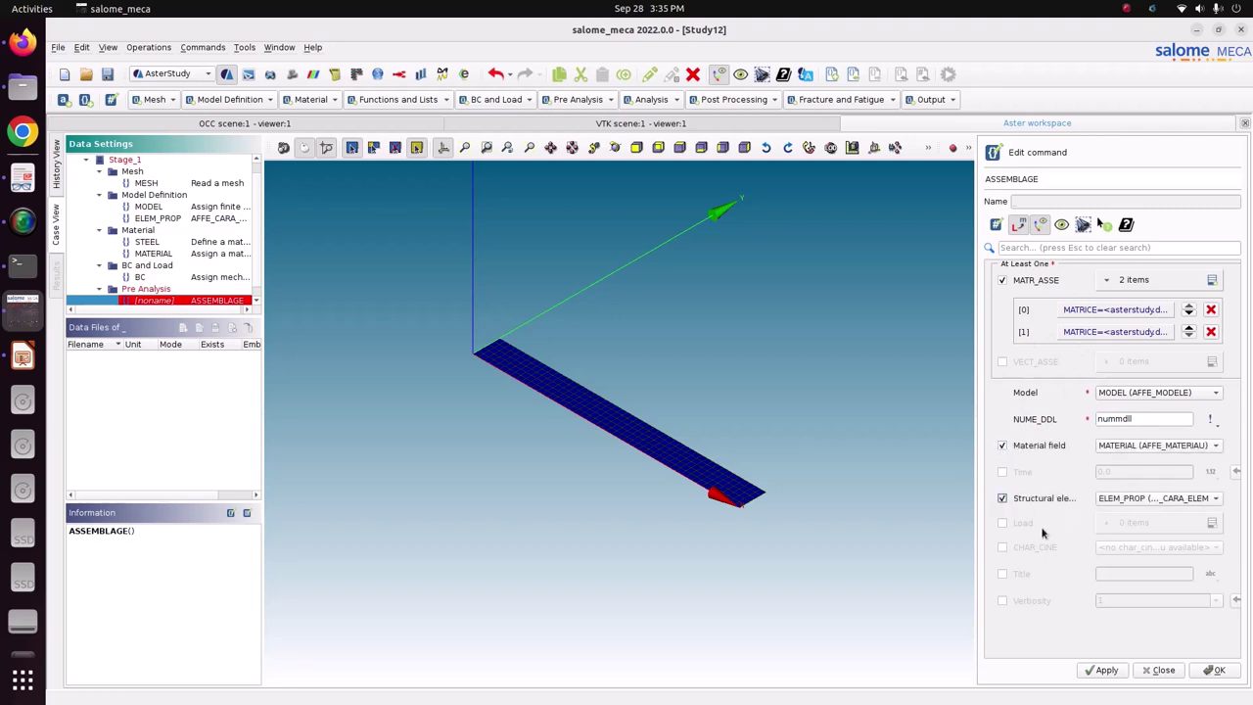
pyautogui.click(1001, 523)
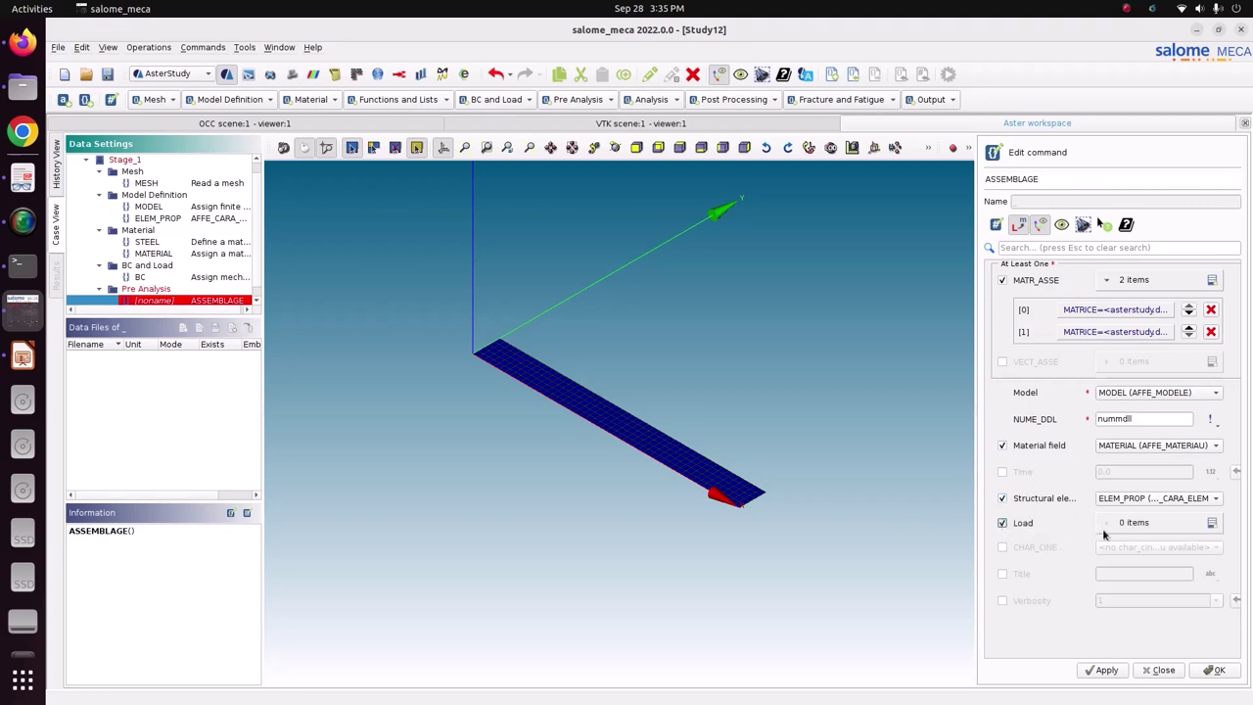
pyautogui.click(1212, 523)
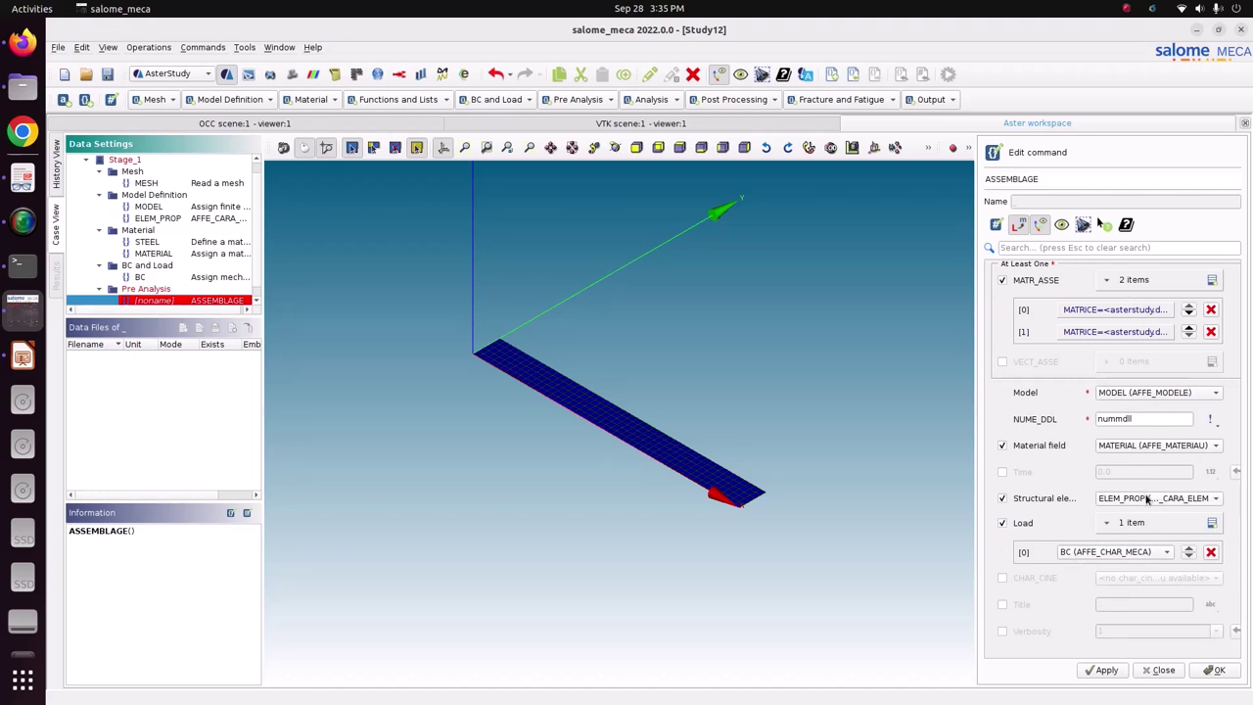
pyautogui.click(1214, 672)
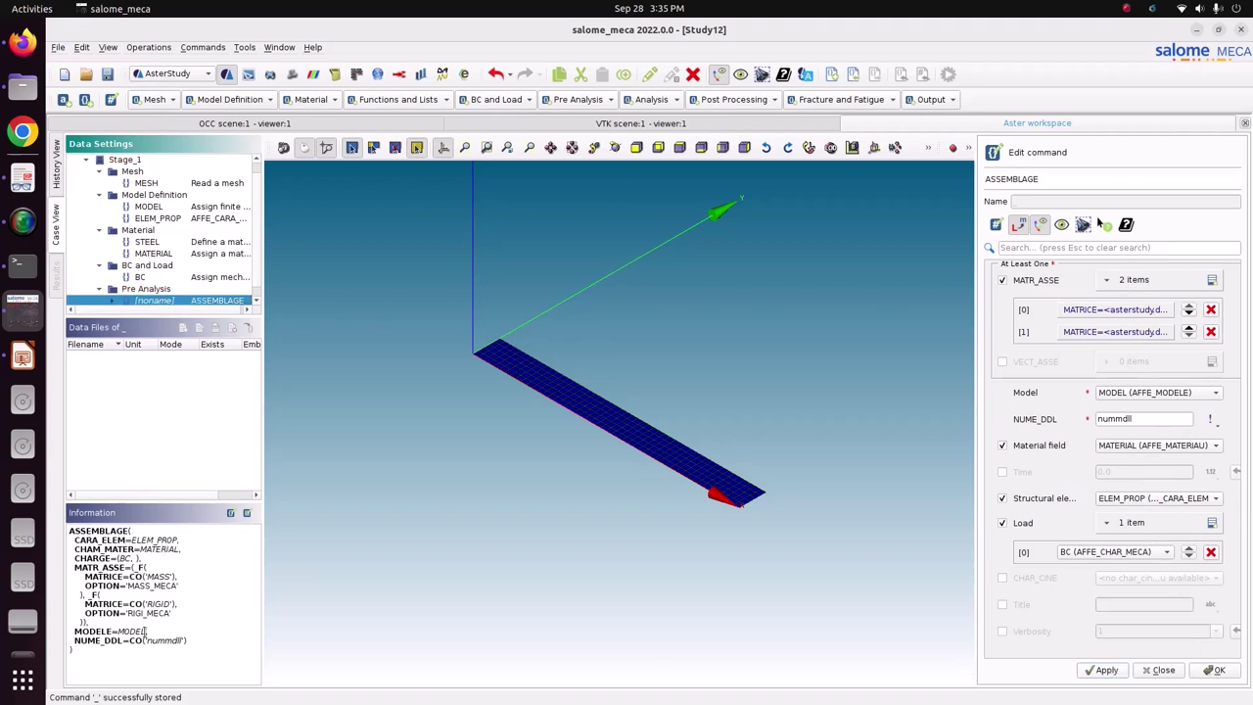
pyautogui.moveTo(118, 559); pyautogui.dragTo(180, 586)
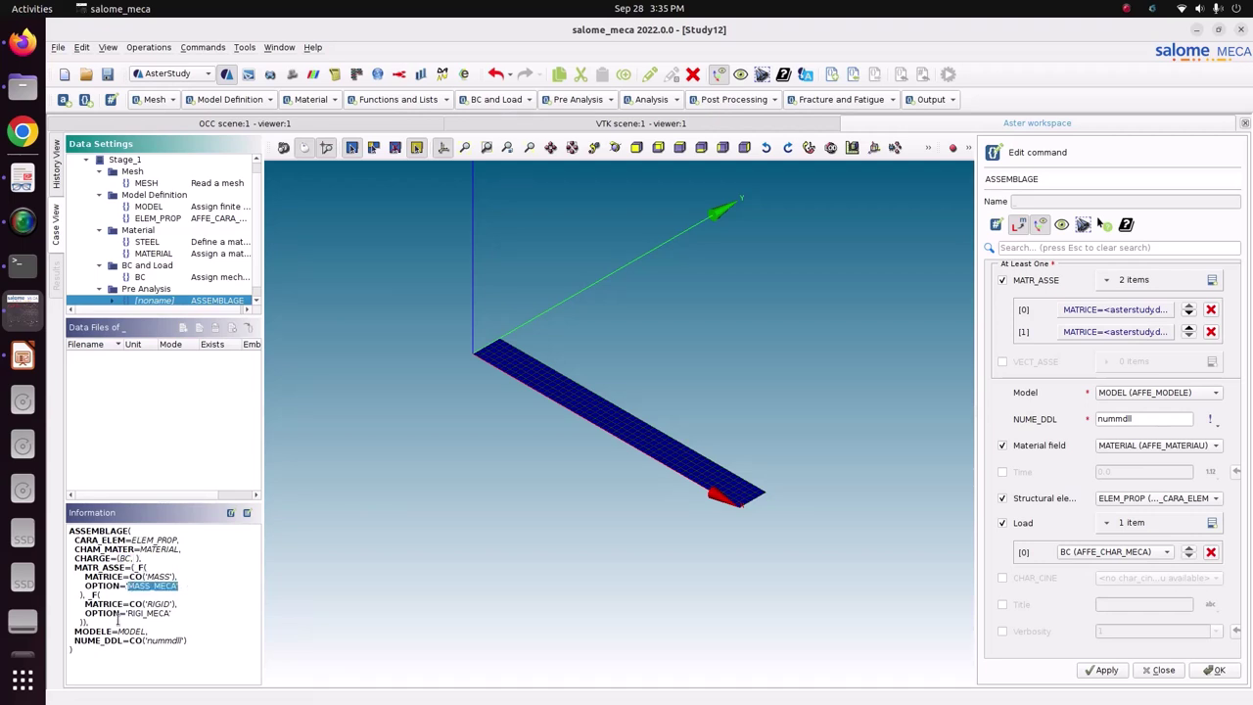
pyautogui.click(1105, 670)
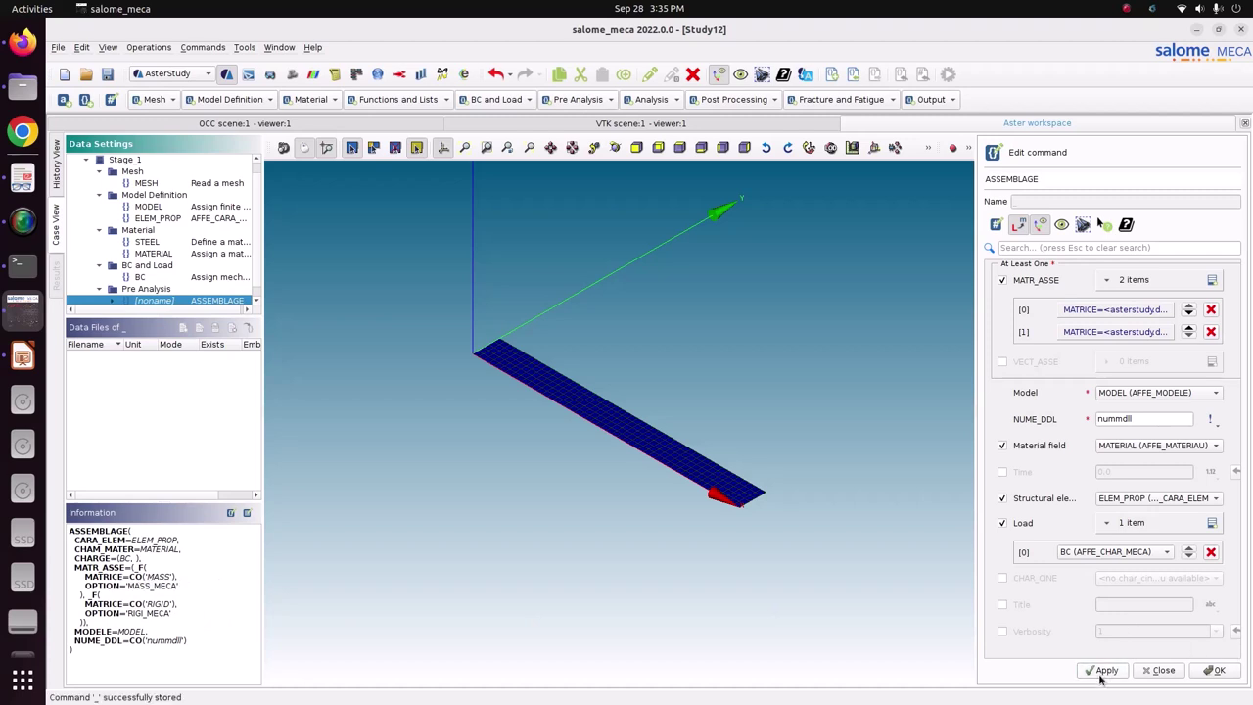
pyautogui.click(1219, 670)
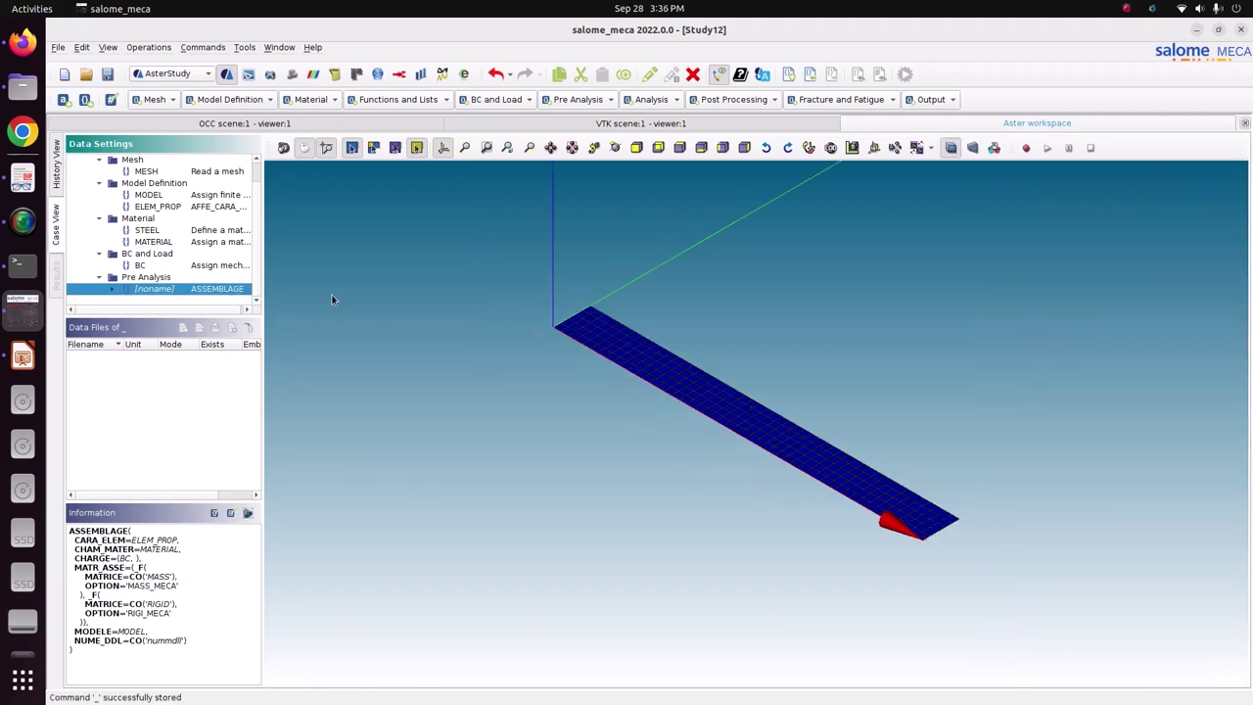
# Add a CALC_MODES dynamics analysis command and name it MODES
pyautogui.click(672, 99)
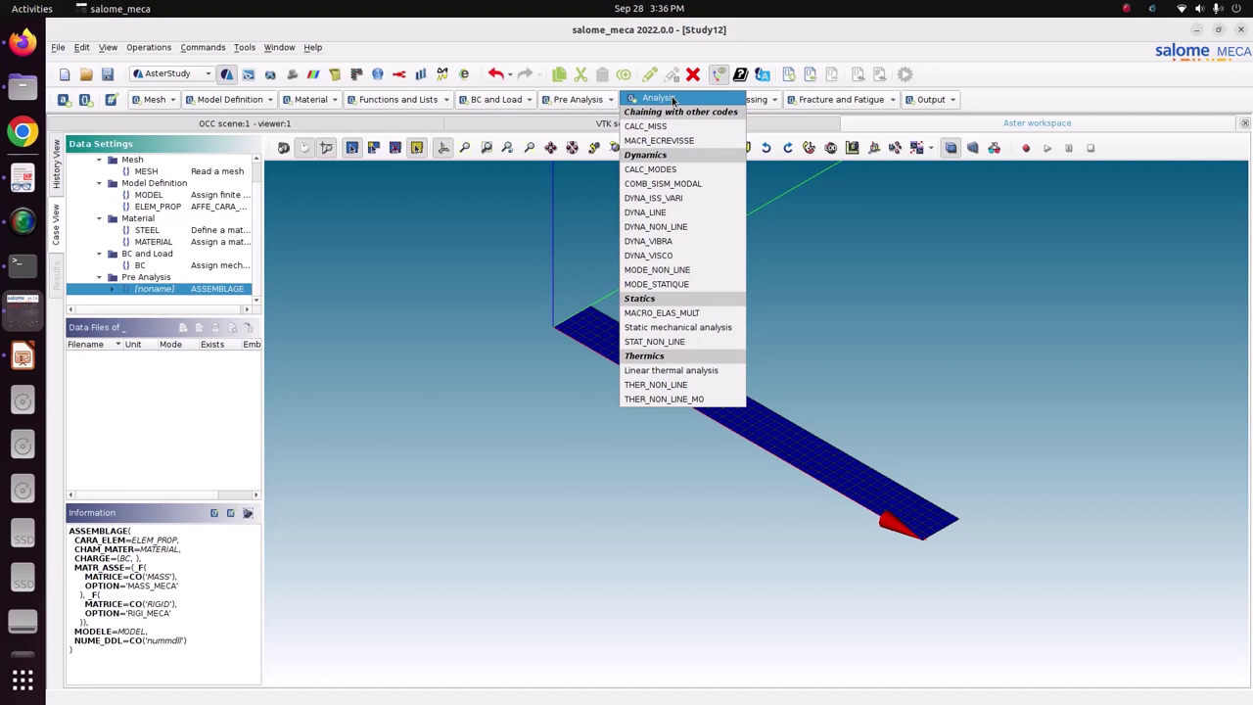
pyautogui.click(672, 170)
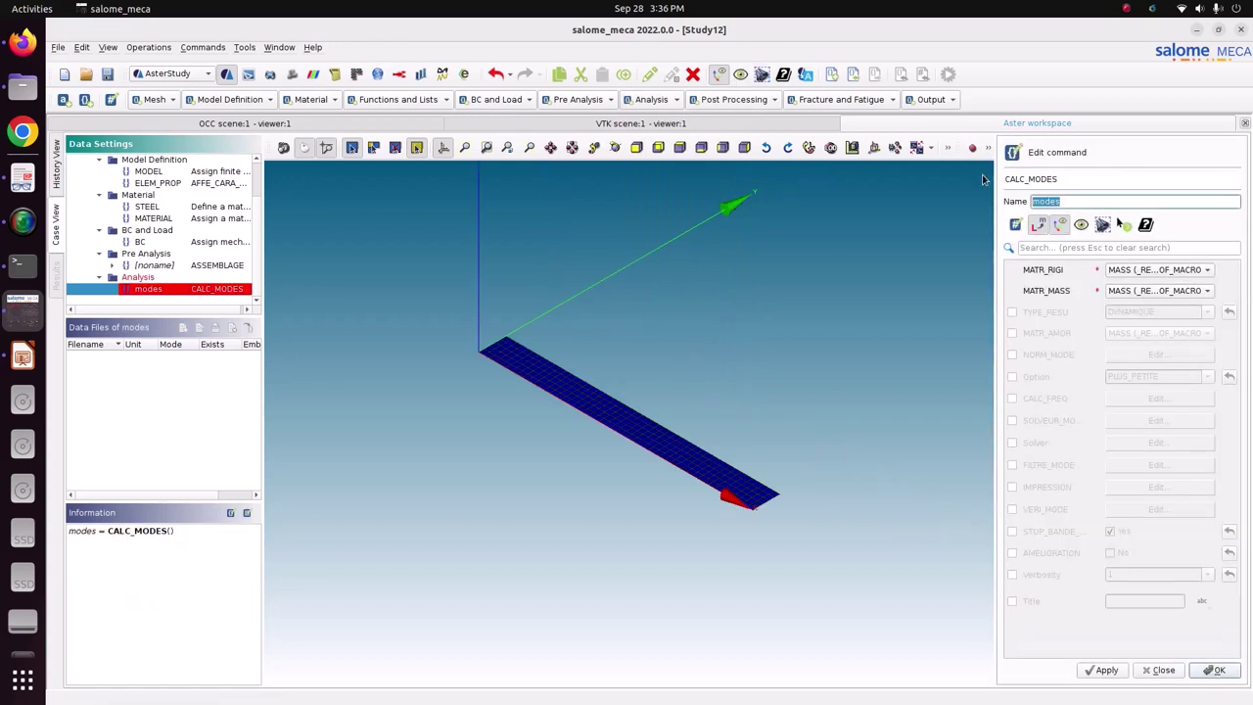
pyautogui.write('MODES')
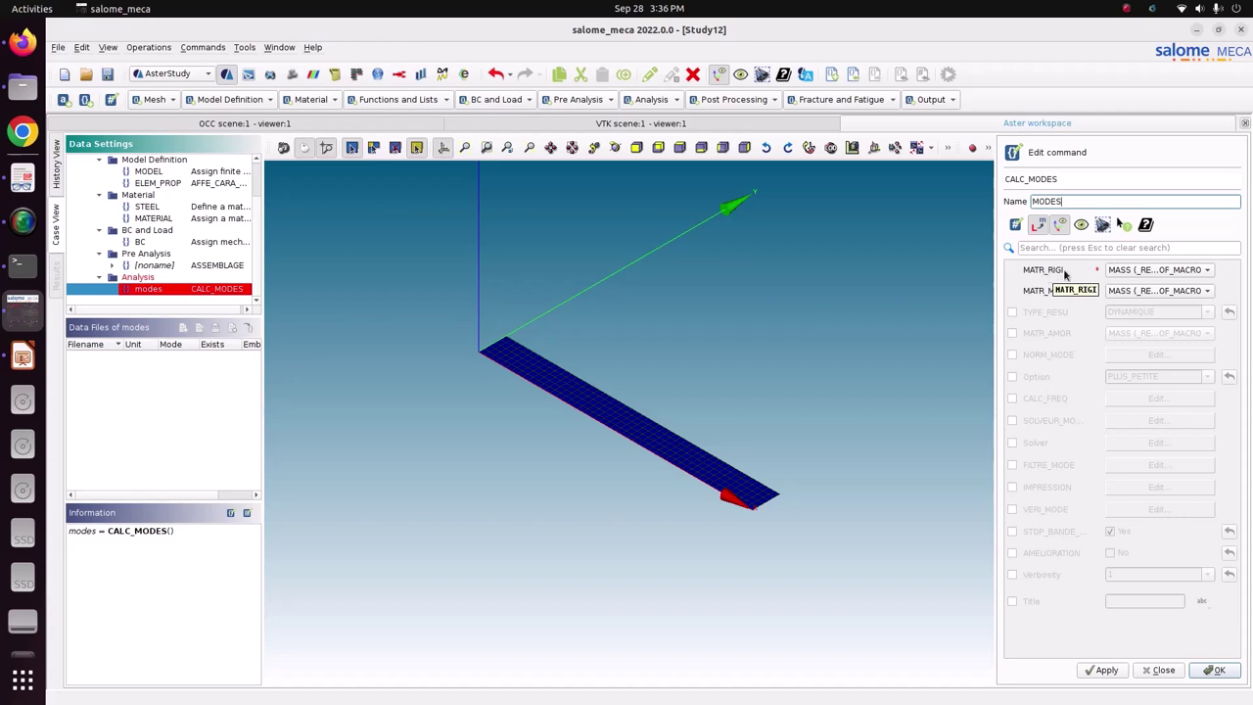
# Assign RIGID as the stiffness matrix MATR_RIGI and MASS as the mass matrix MATR_MASS
pyautogui.click(1141, 271)
pyautogui.click(1142, 284)
pyautogui.click(1156, 291)
pyautogui.click(1136, 291)
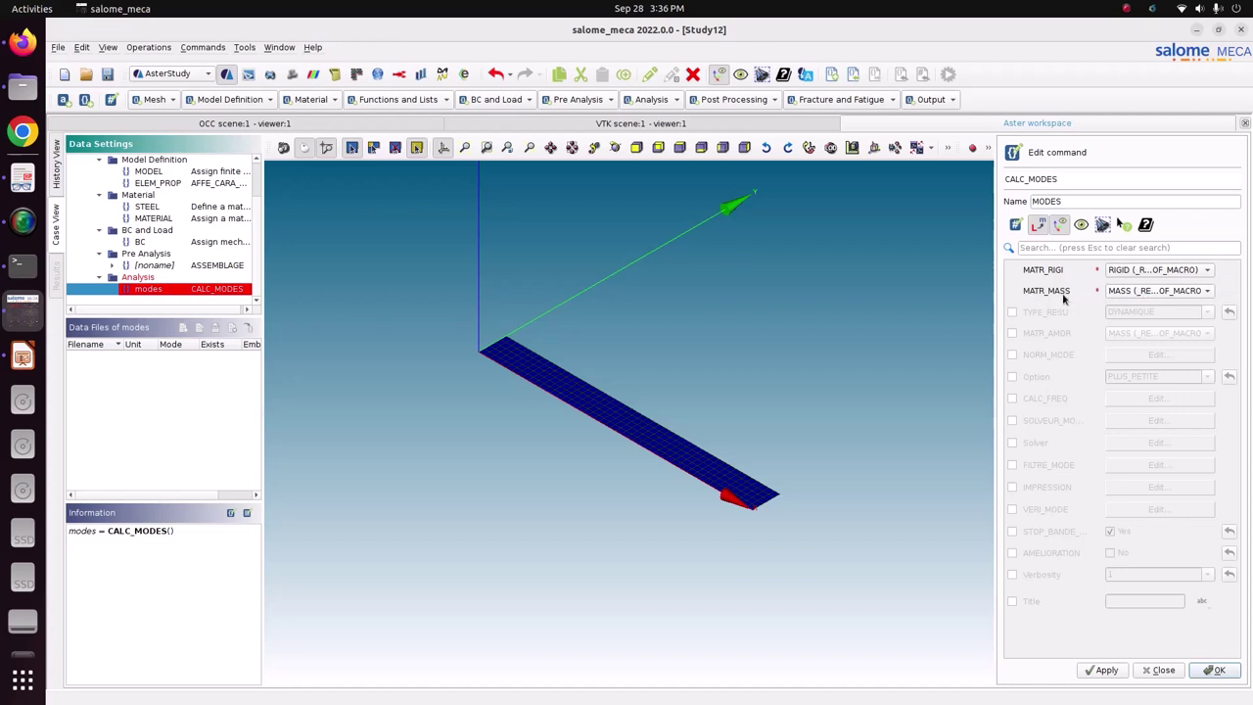
pyautogui.click(1165, 292)
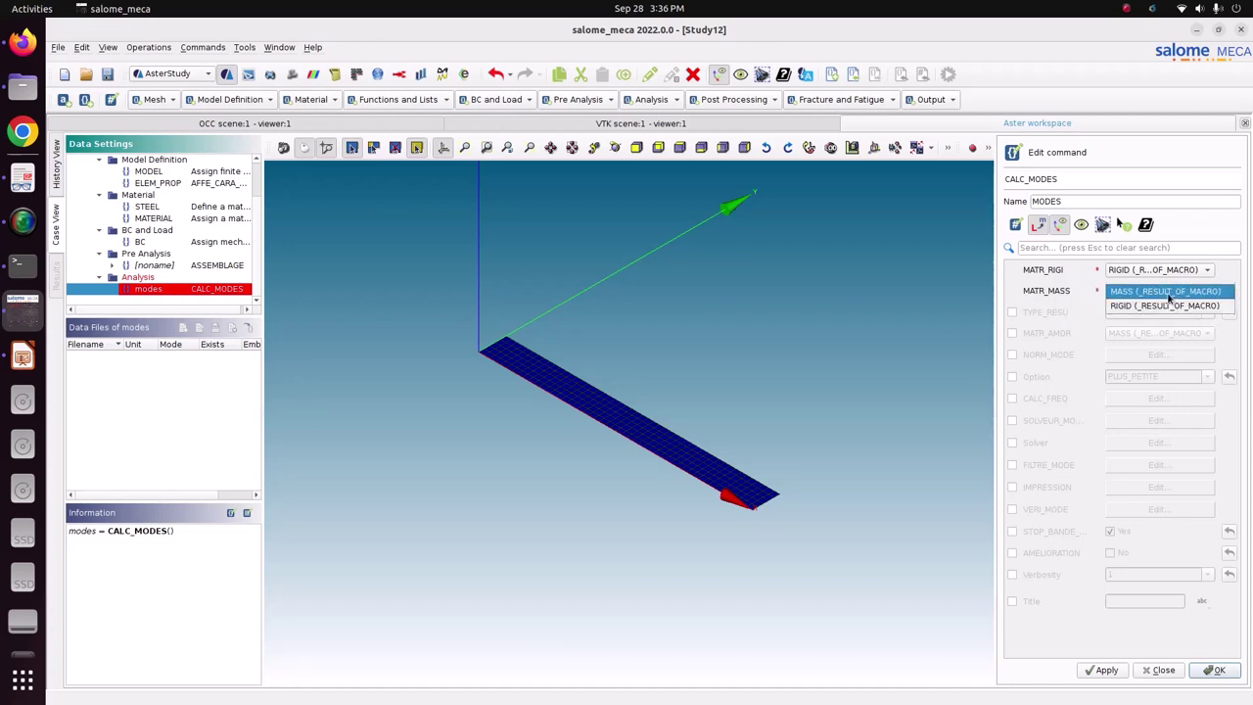
pyautogui.click(1167, 293)
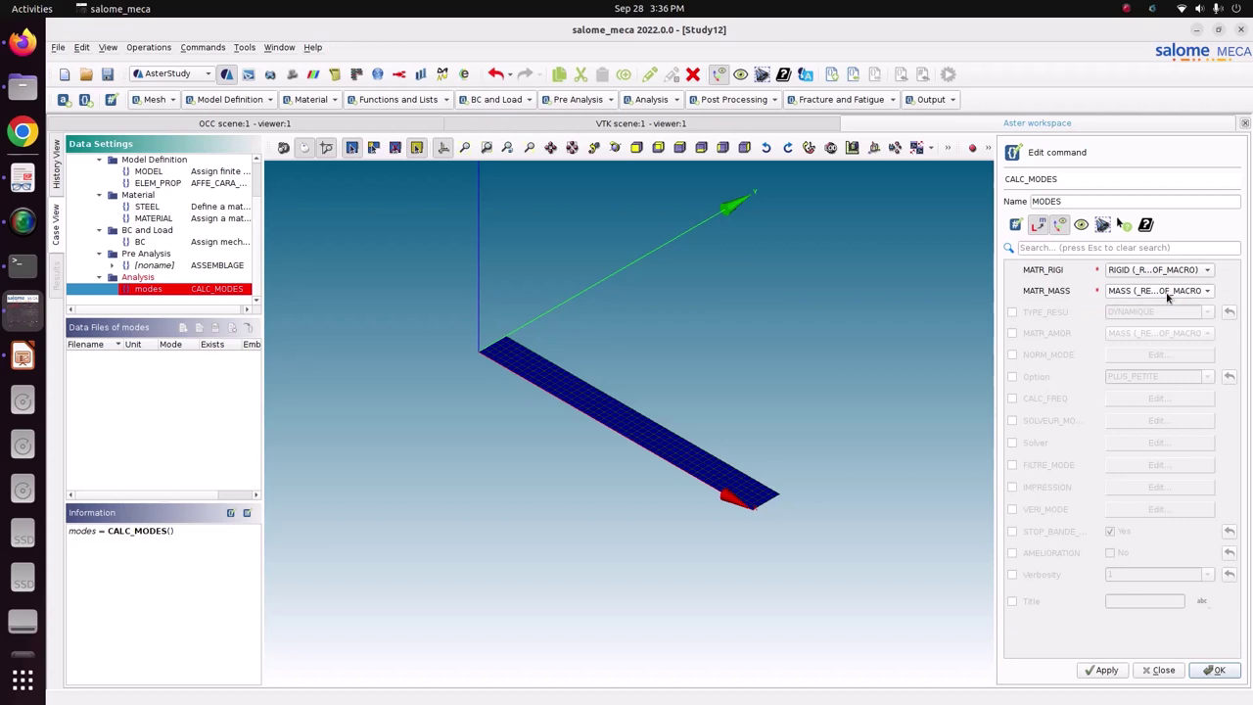
# Enable the option PLUS_PETITE, set NMAX_FREQ to 15 under CALC_FREQ, and store the MODES command
pyautogui.click(1013, 376)
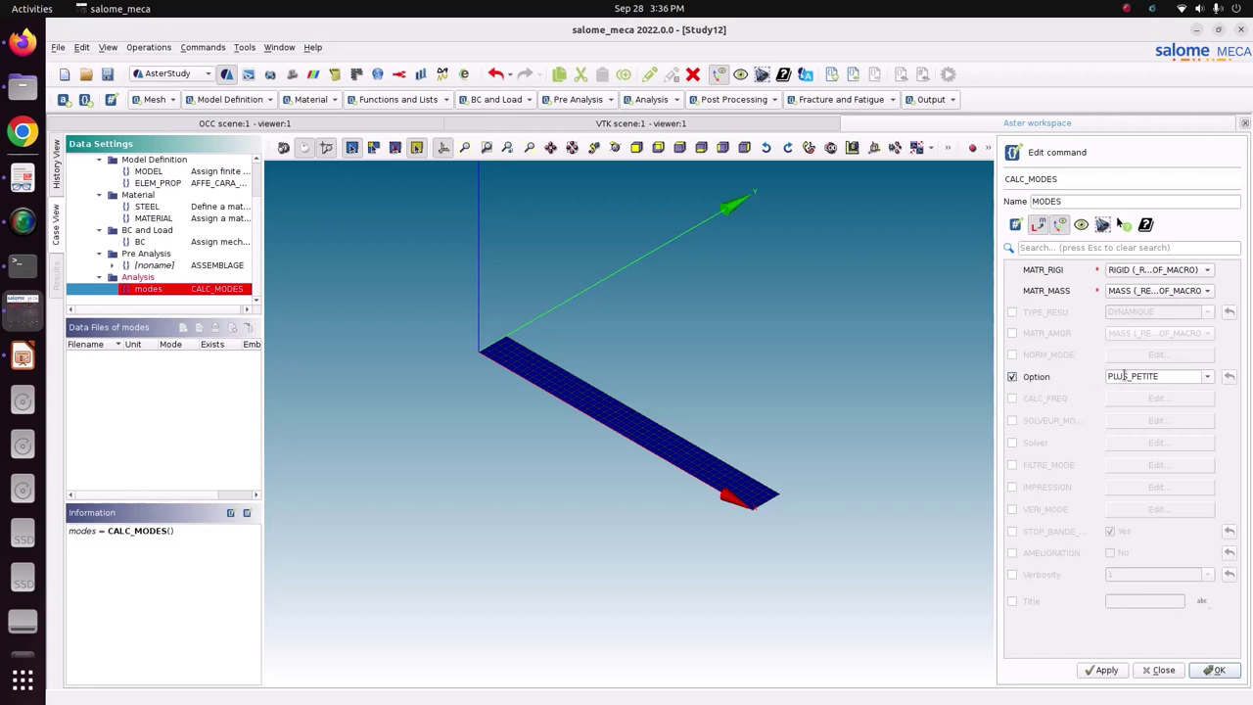
pyautogui.click(1013, 398)
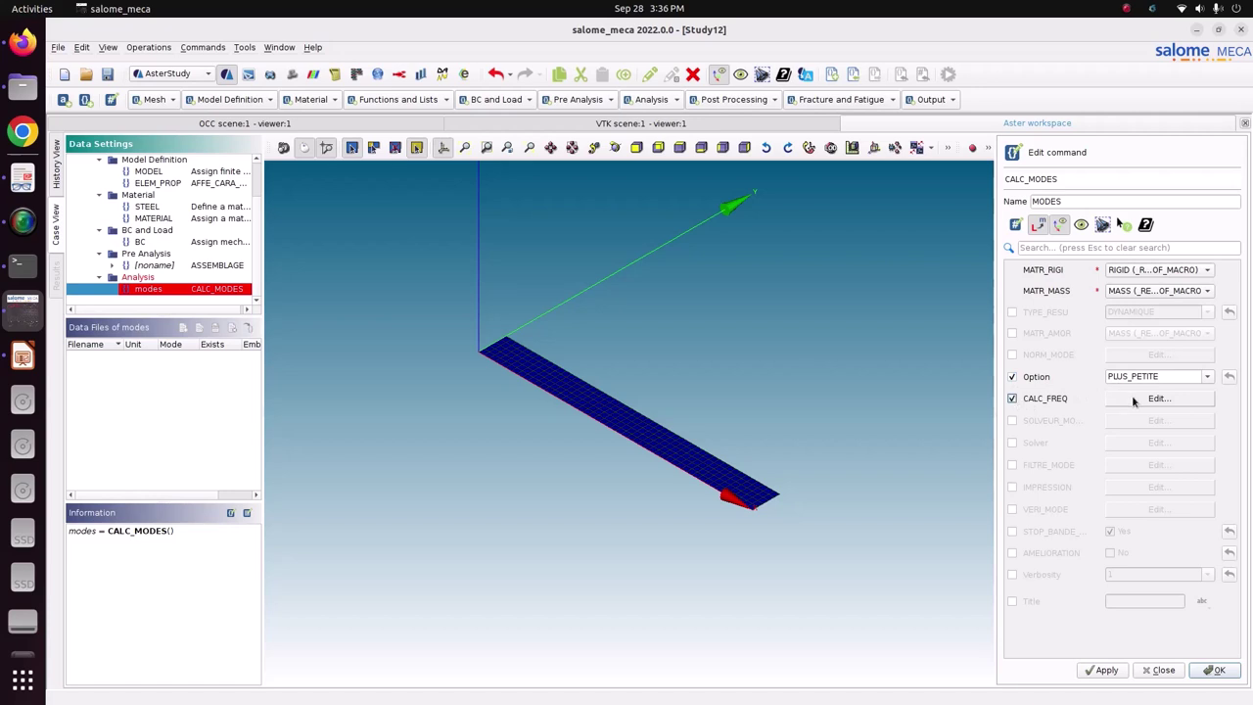
pyautogui.click(1132, 394)
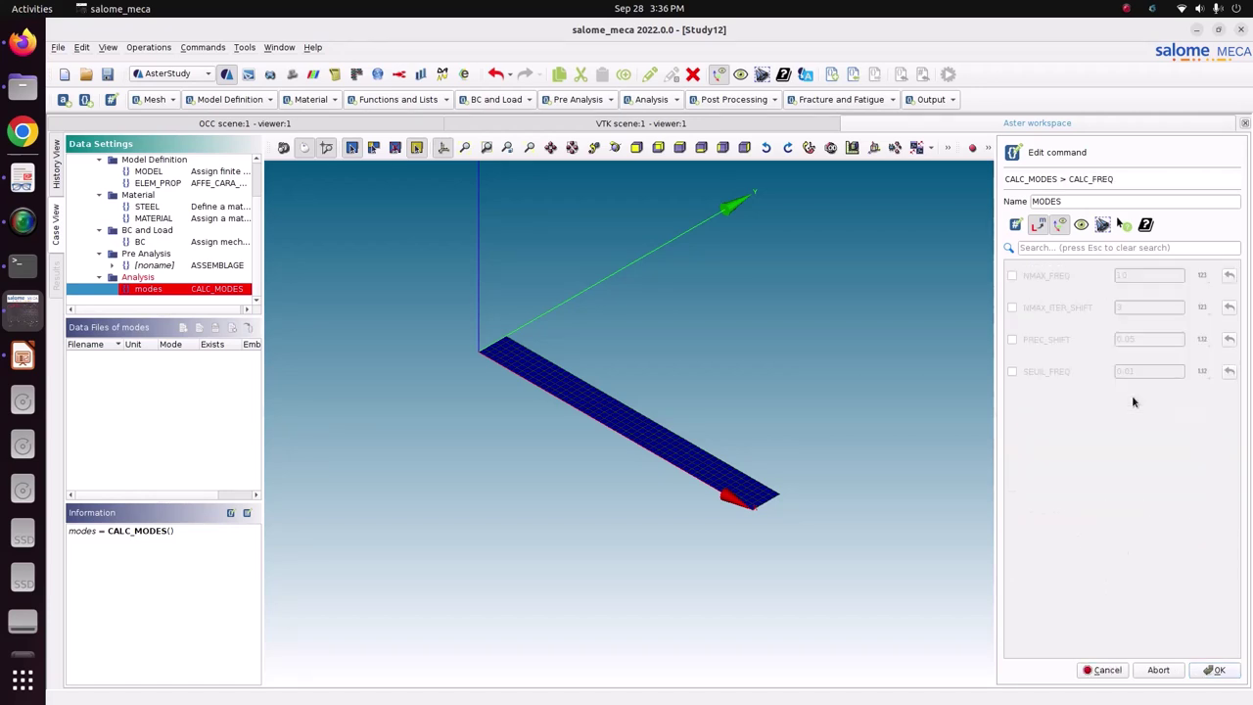
pyautogui.click(1045, 275)
pyautogui.doubleClick(1142, 275)
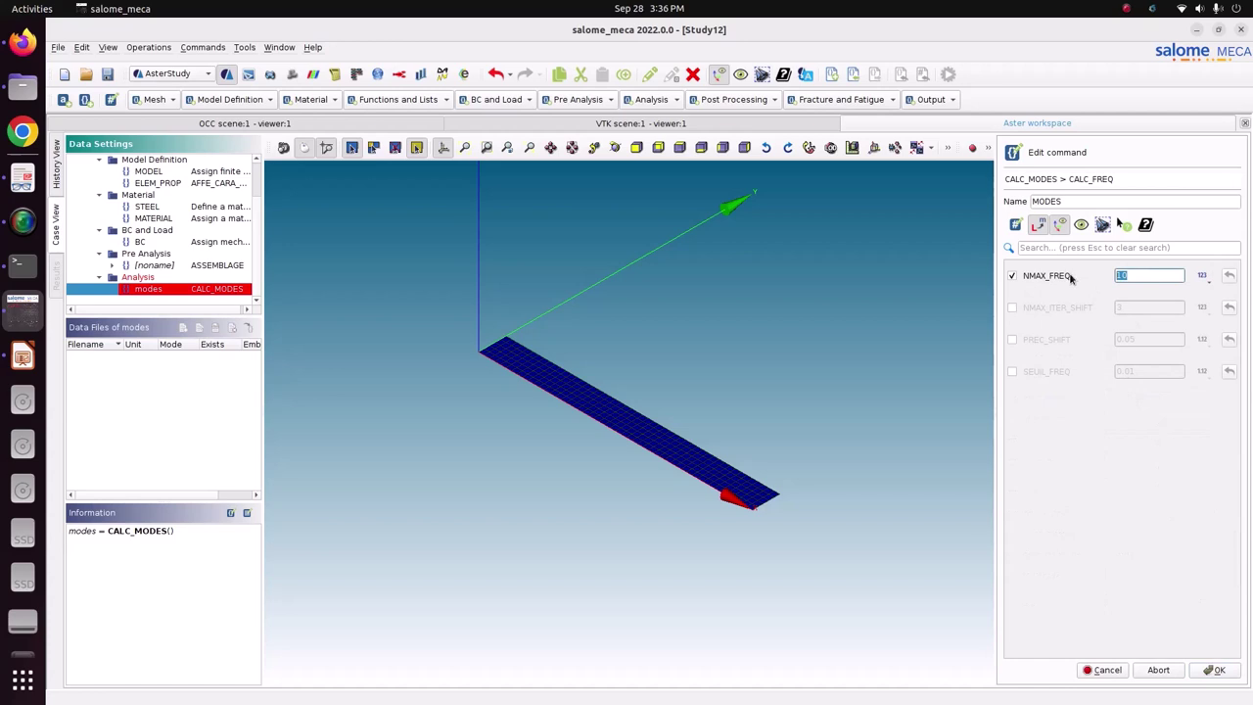
pyautogui.write('15')
pyautogui.click(1206, 674)
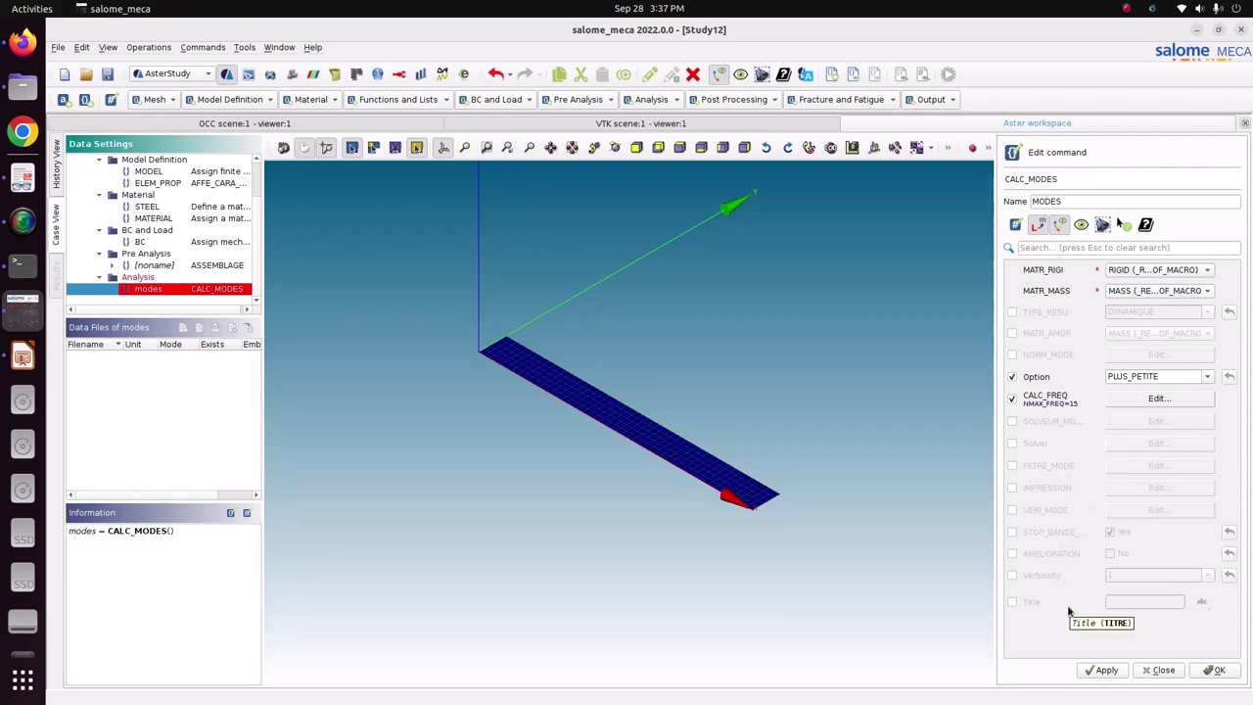
pyautogui.click(1104, 671)
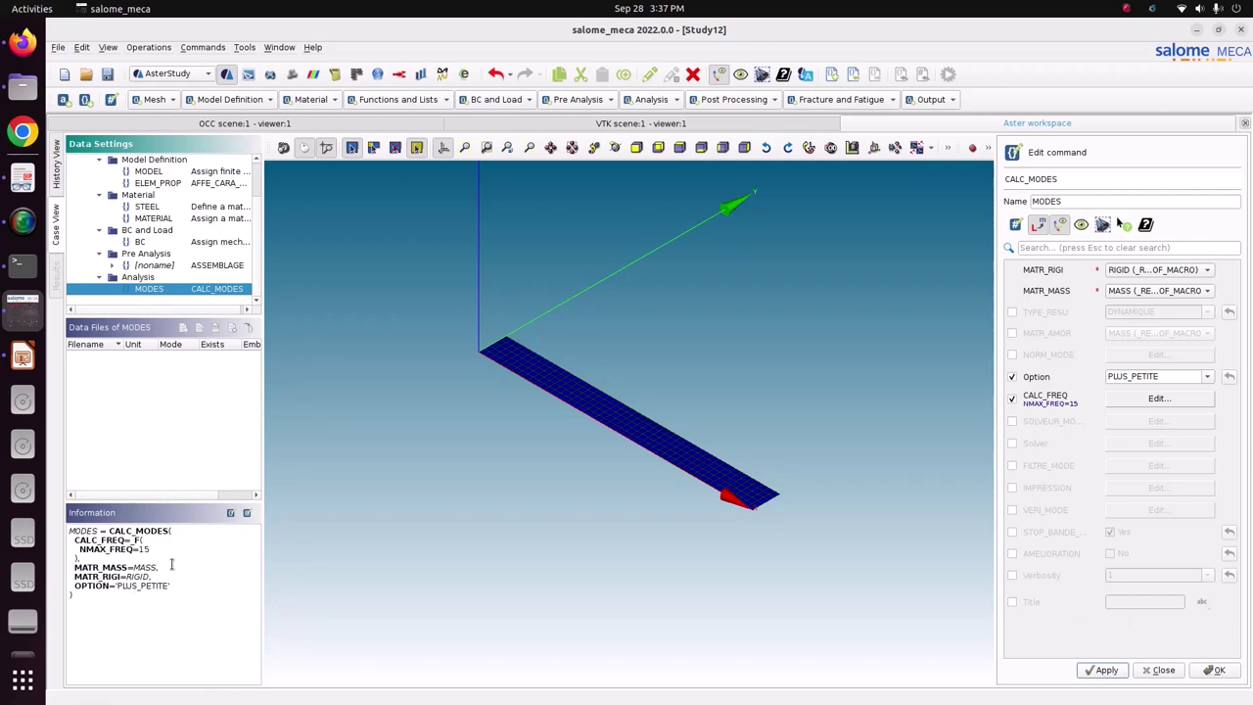
pyautogui.click(1217, 672)
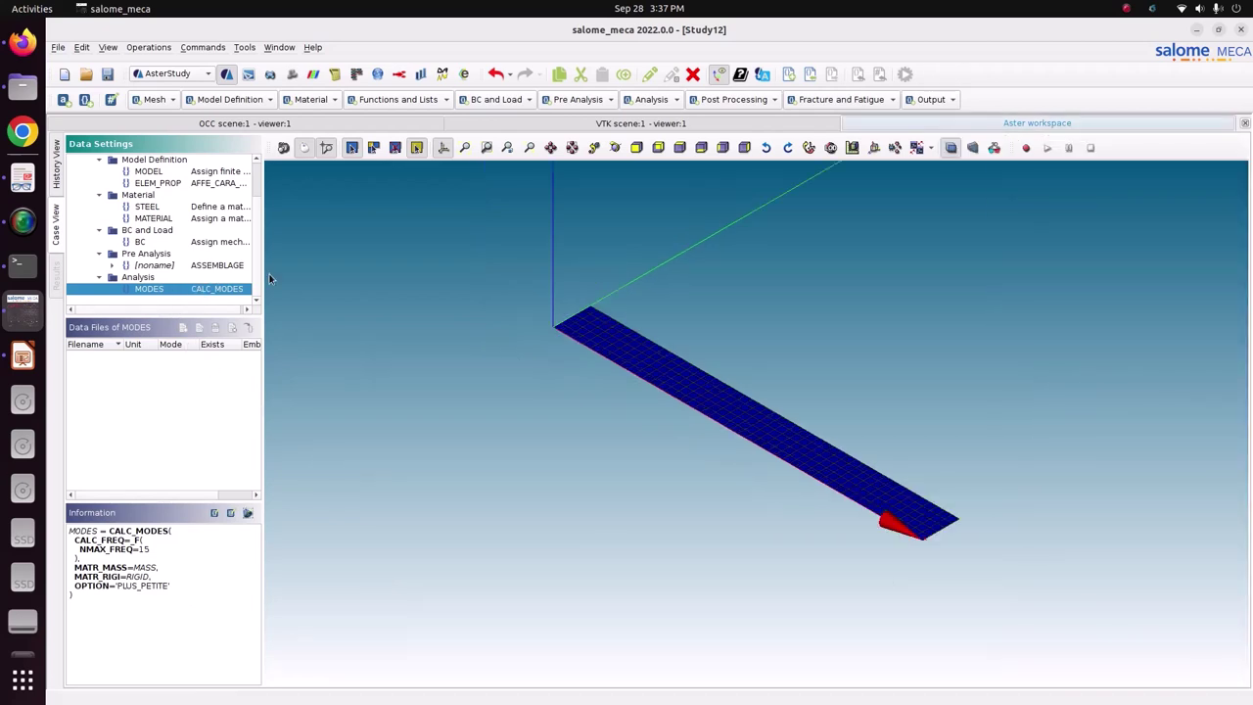
pyautogui.click(730, 102)
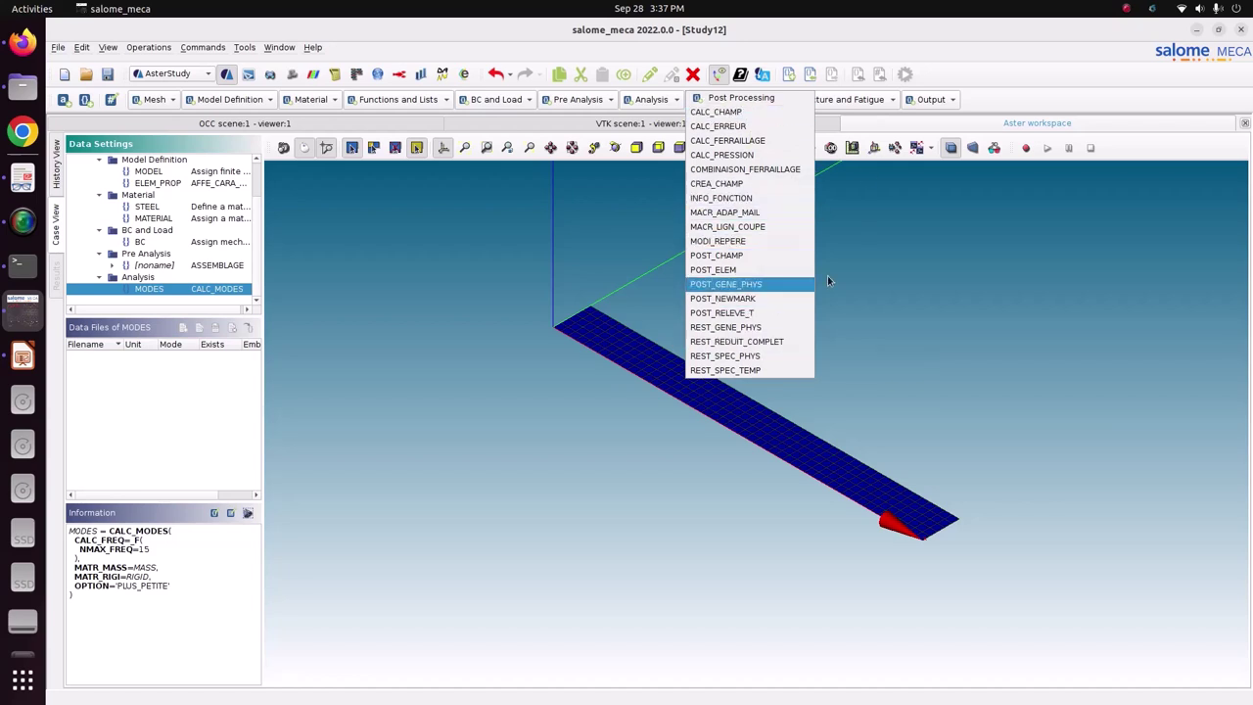
pyautogui.click(866, 118)
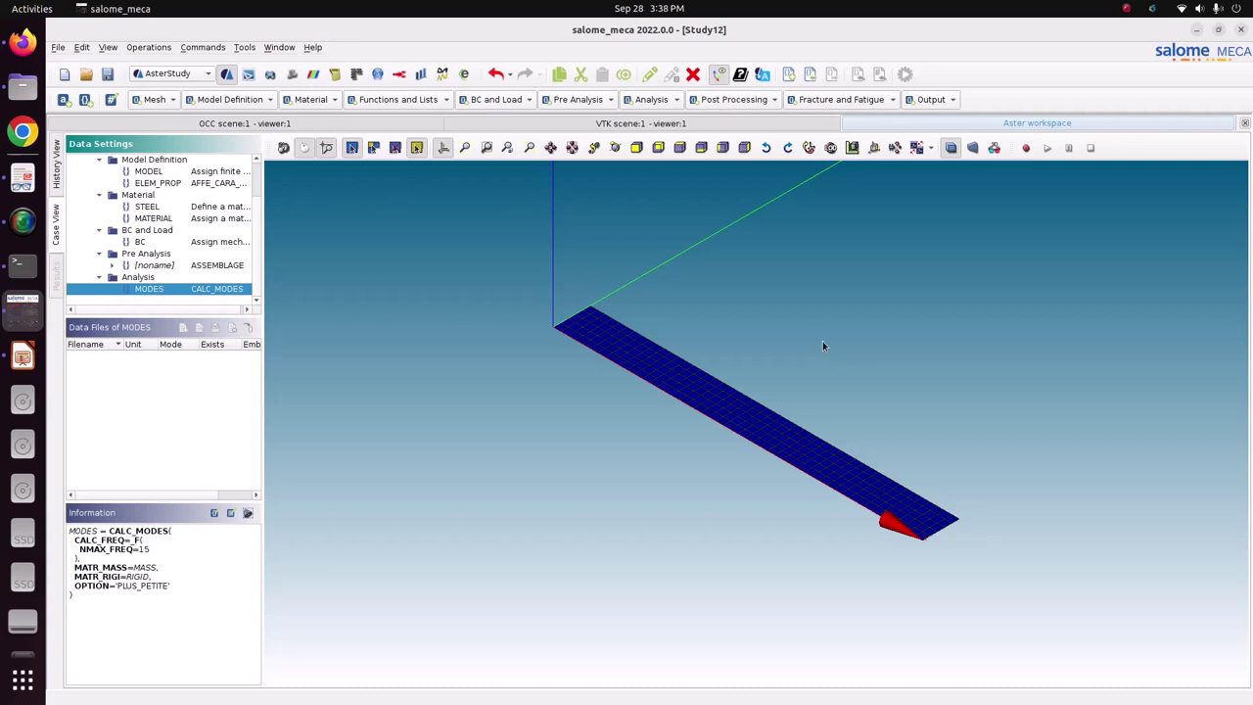
# Add a Set output results command and browse for its result file location in Pictures/CODE_ASTER, down to the 14_modal_AN_SHELL folder
pyautogui.click(918, 99)
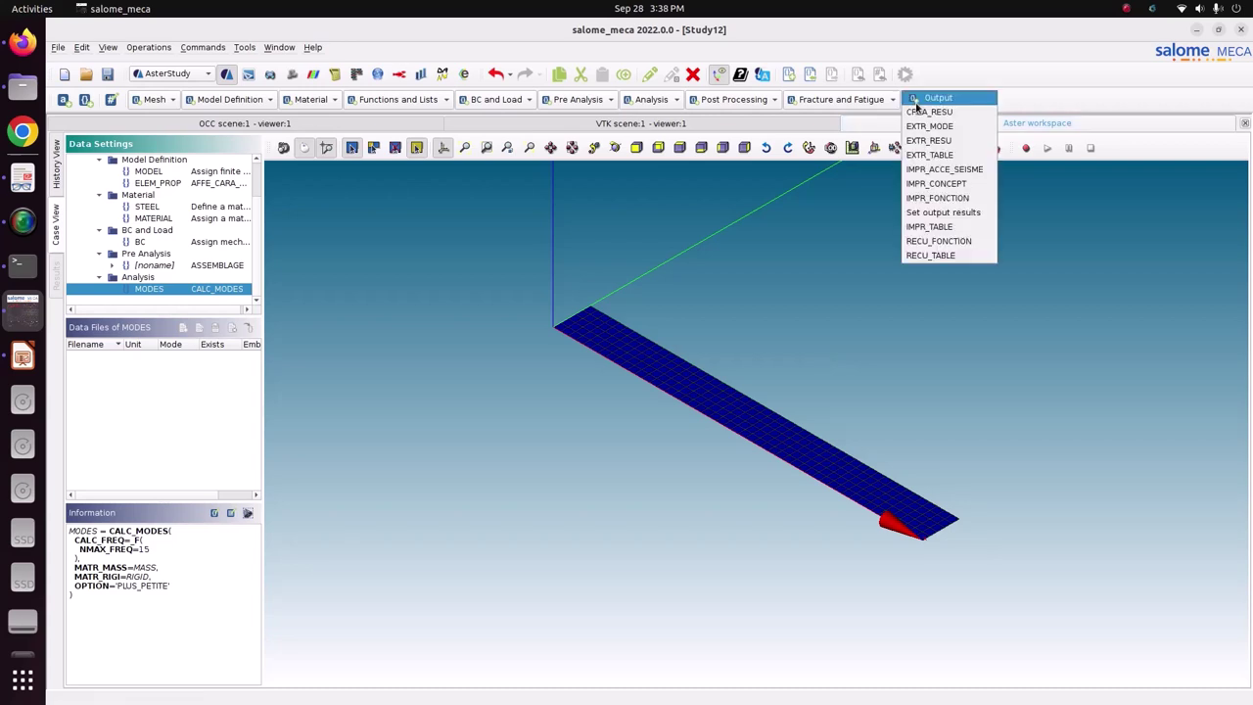
pyautogui.click(932, 213)
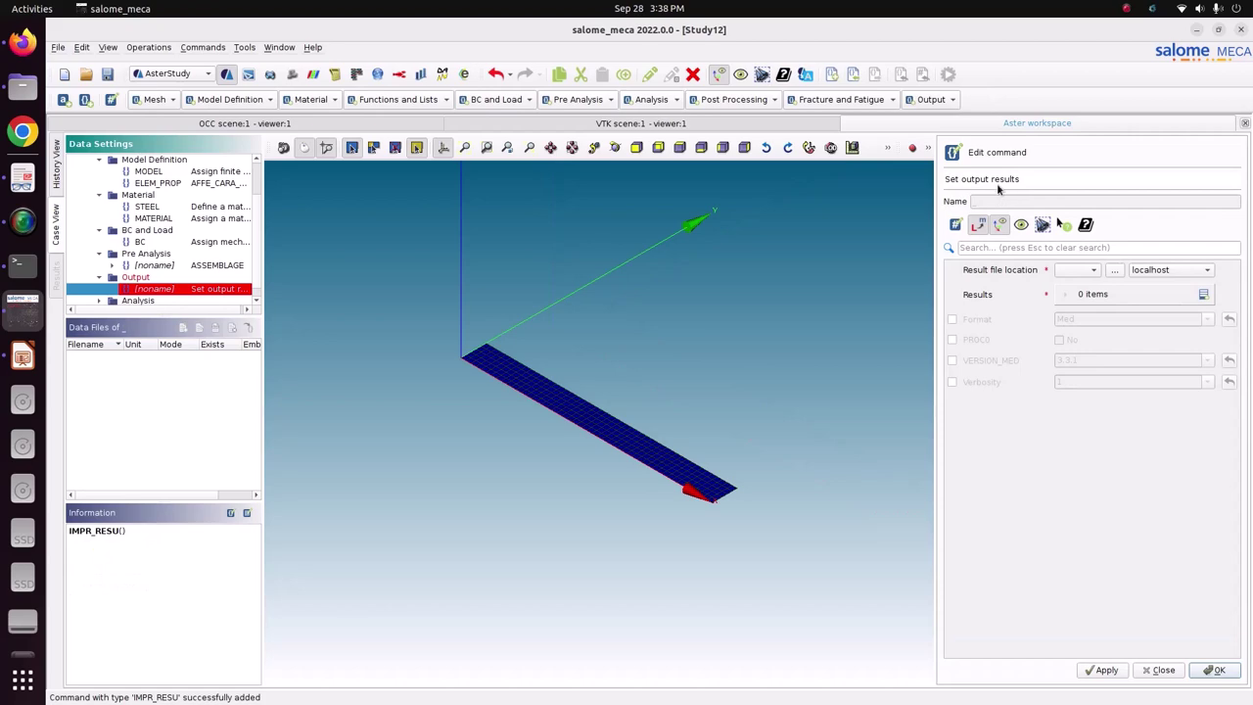
pyautogui.click(1116, 270)
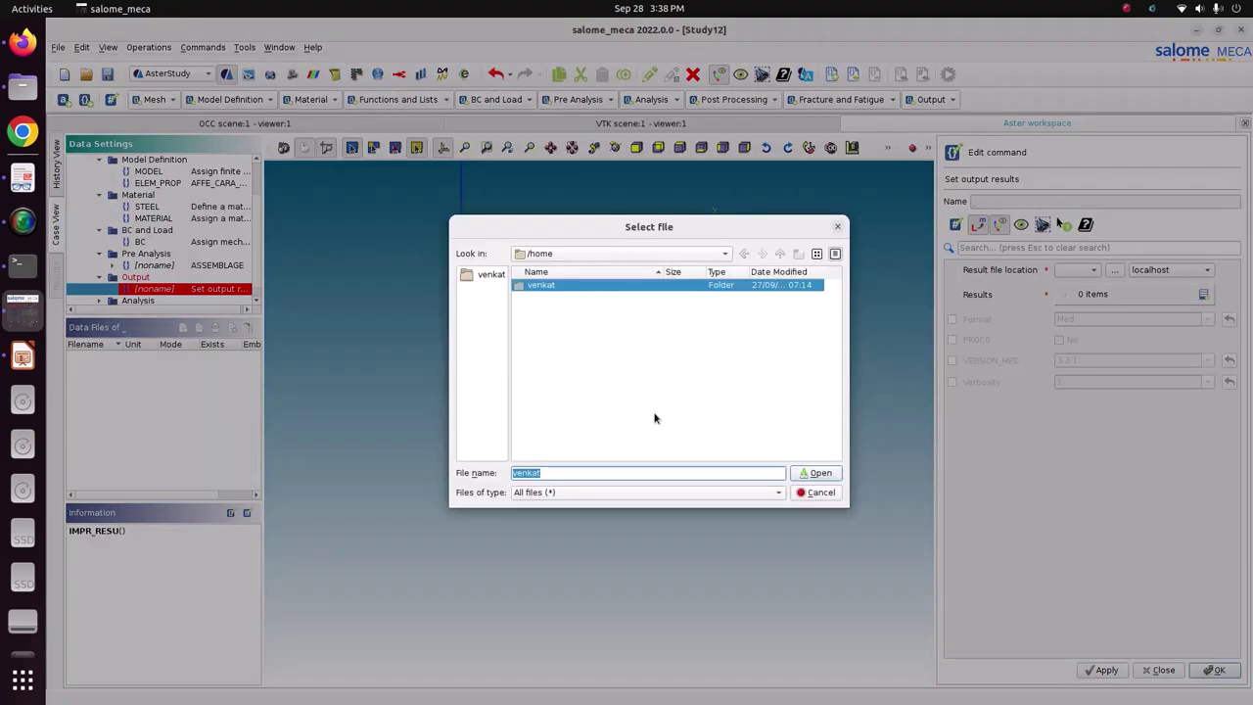
pyautogui.doubleClick(552, 285)
pyautogui.scroll(-1, 554, 449)
pyautogui.doubleClick(554, 448)
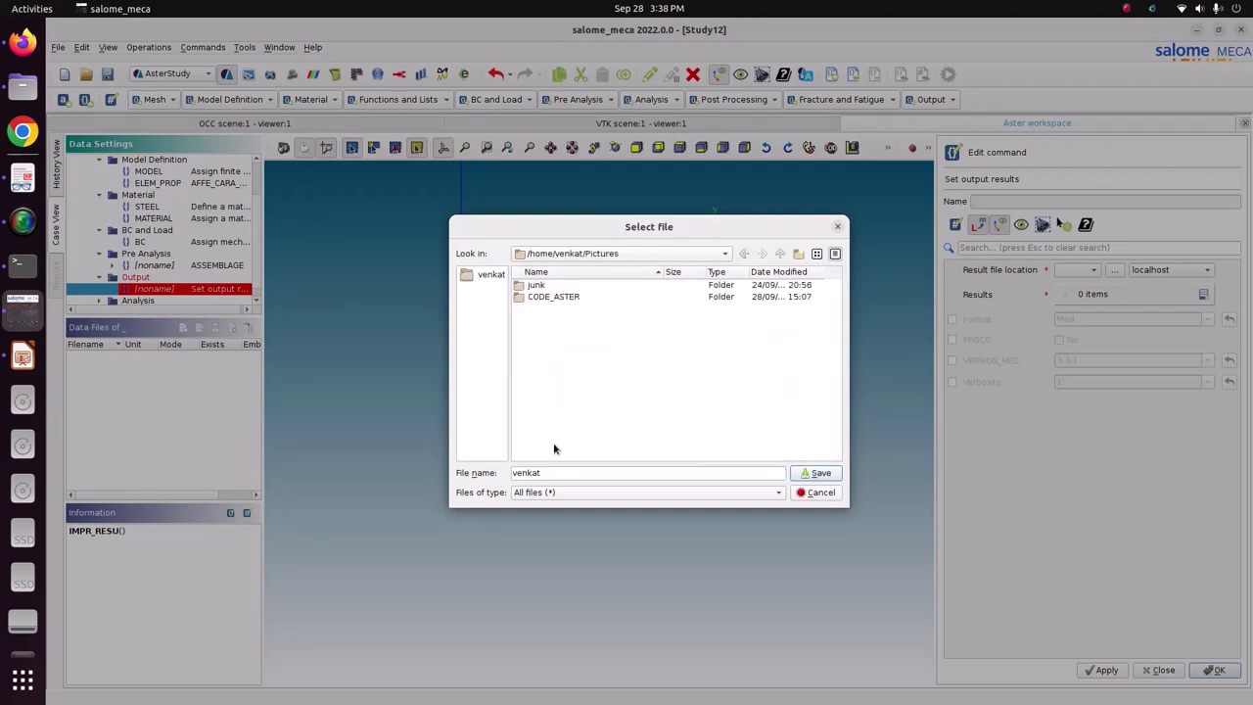
pyautogui.doubleClick(576, 299)
pyautogui.doubleClick(576, 321)
# Name the result file RESULT.rmed and save it as the output location
pyautogui.moveTo(573, 473); pyautogui.dragTo(456, 469)
pyautogui.write('RES')
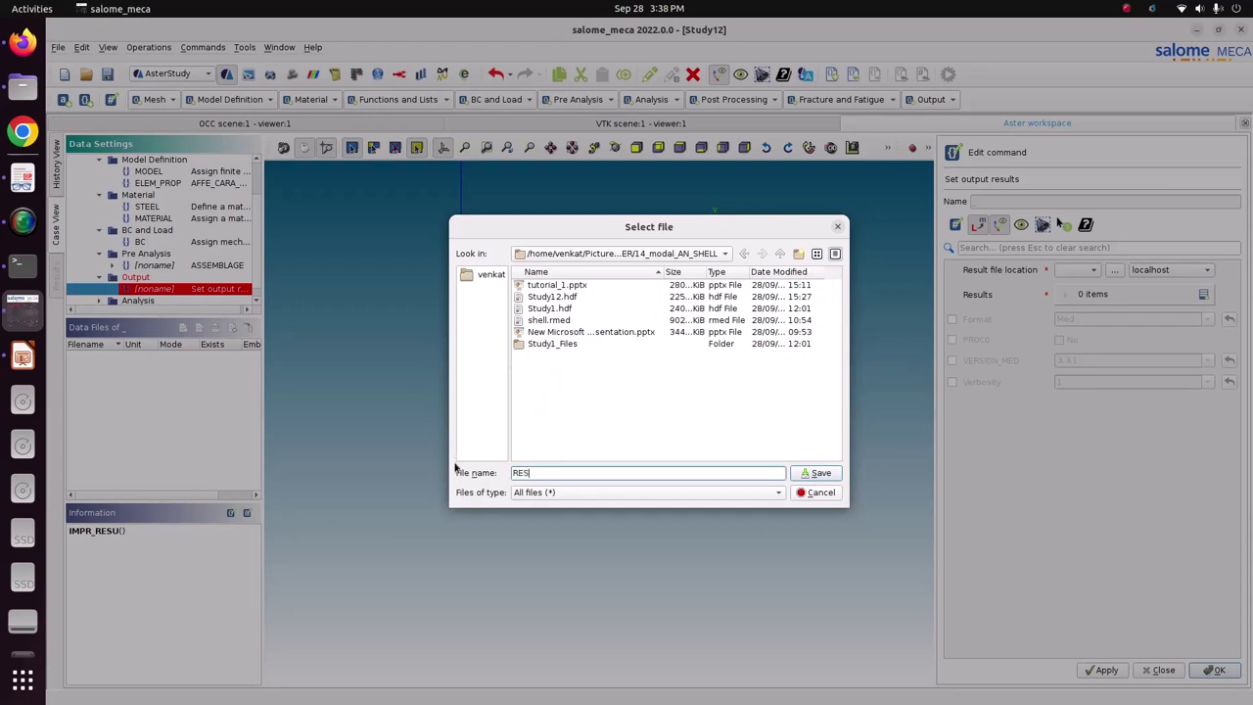
pyautogui.write('ULT>rmed')
pyautogui.press('BackSpace')
pyautogui.press('BackSpace')
pyautogui.press('BackSpace')
pyautogui.press('BackSpace')
pyautogui.write('.rmed')
pyautogui.click(815, 473)
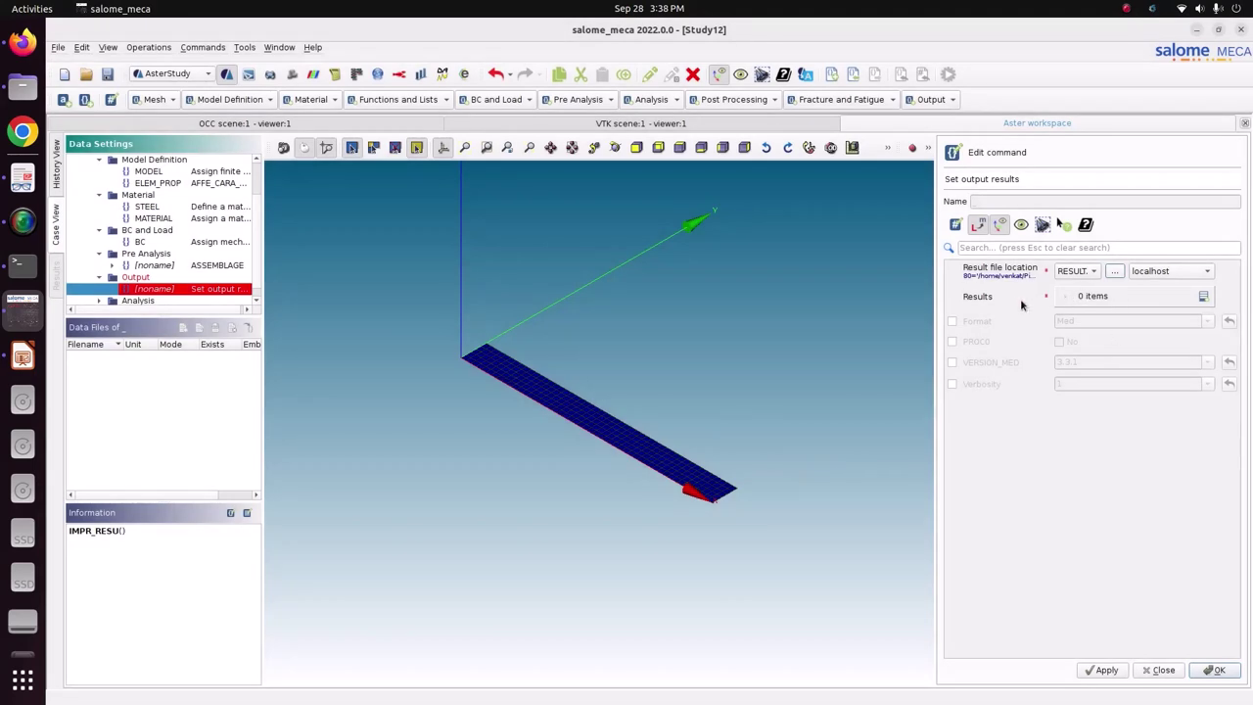
# Add a results entry that outputs the mesh MESH, the result MODES, and the structural element characteristics ELEM_PROP
pyautogui.click(1202, 297)
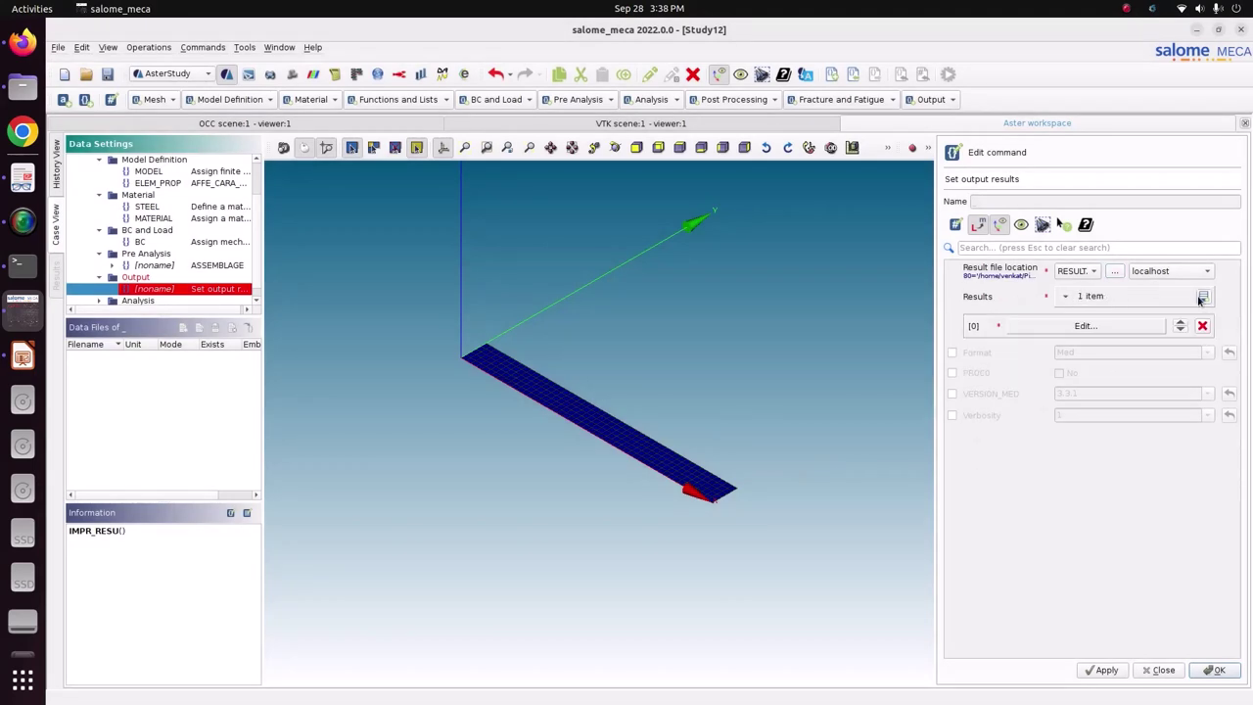
pyautogui.click(1111, 325)
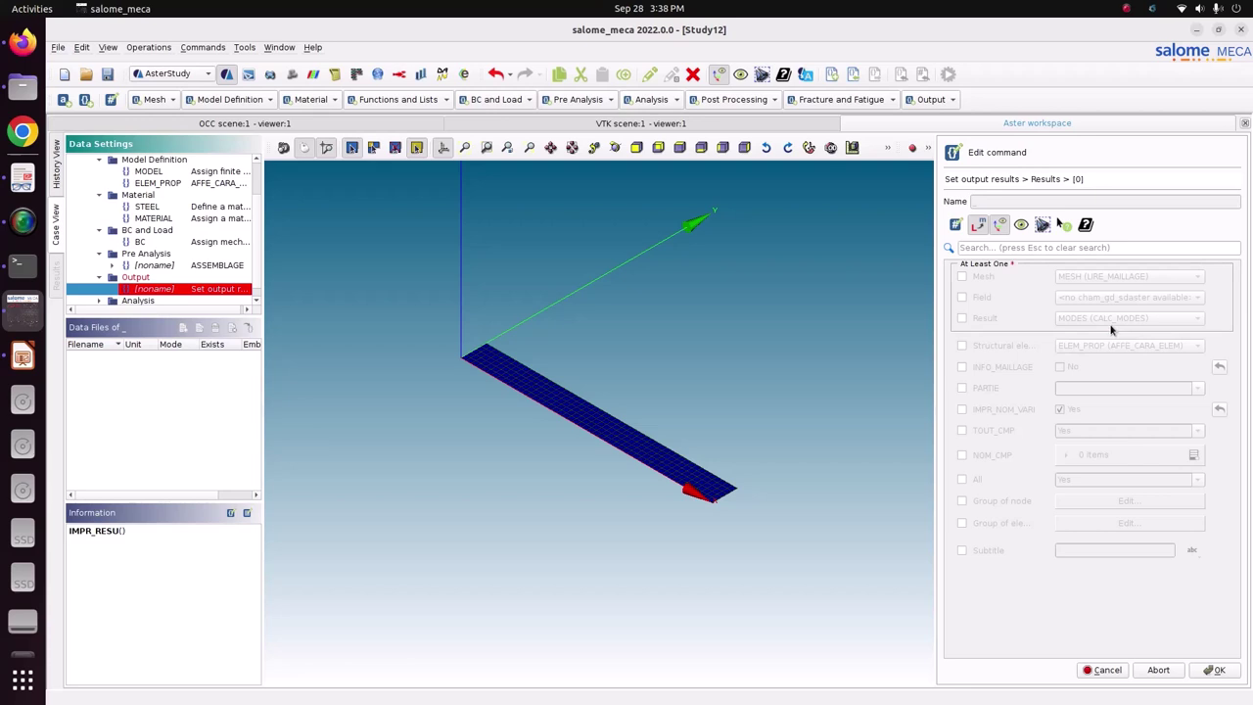
pyautogui.click(962, 278)
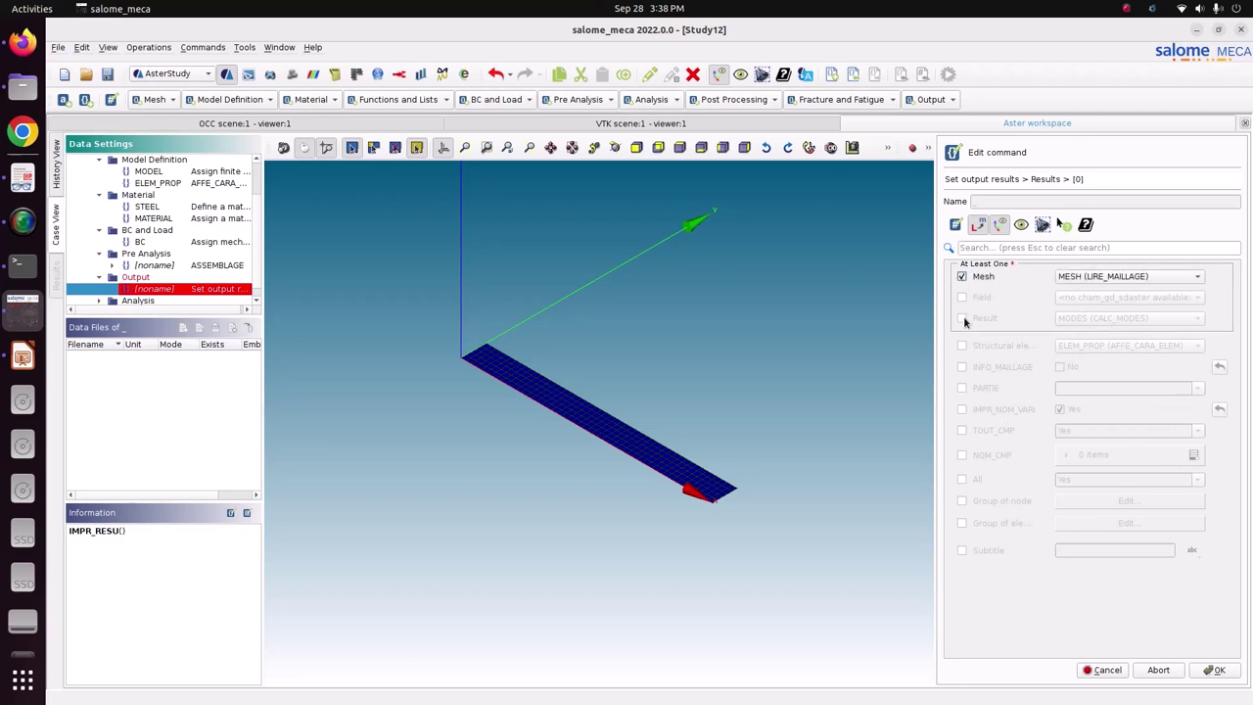
pyautogui.click(962, 319)
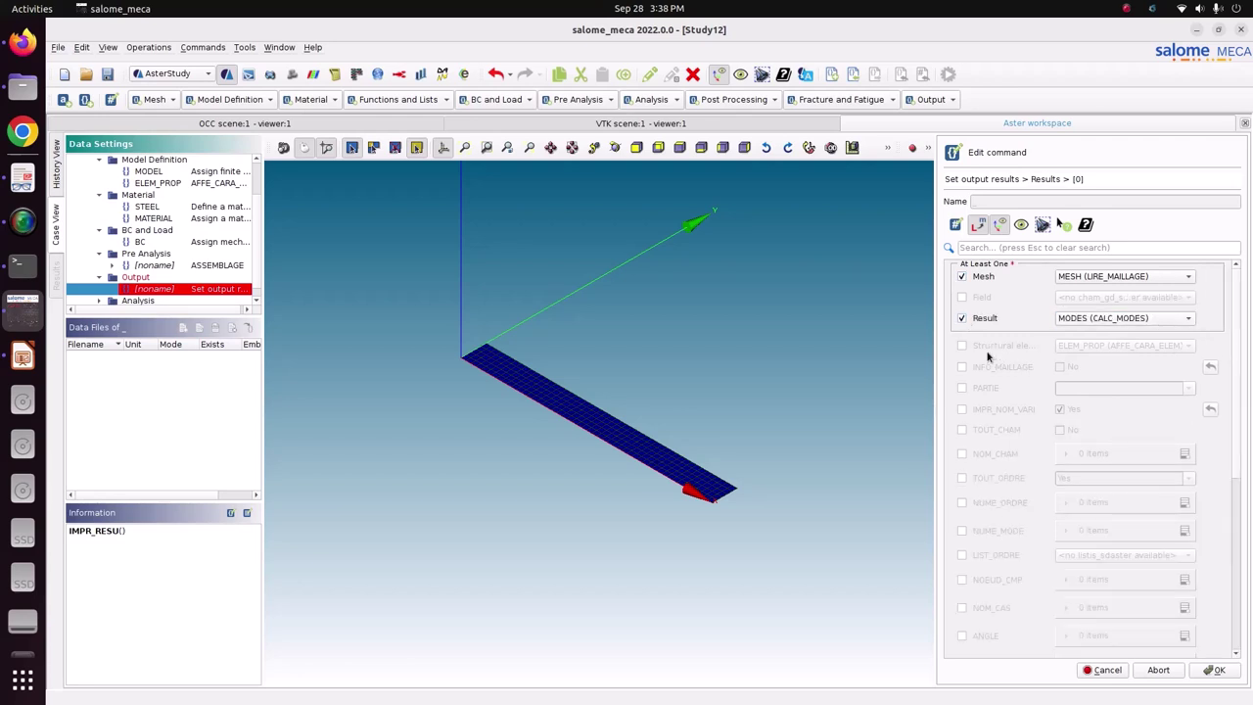
pyautogui.click(960, 347)
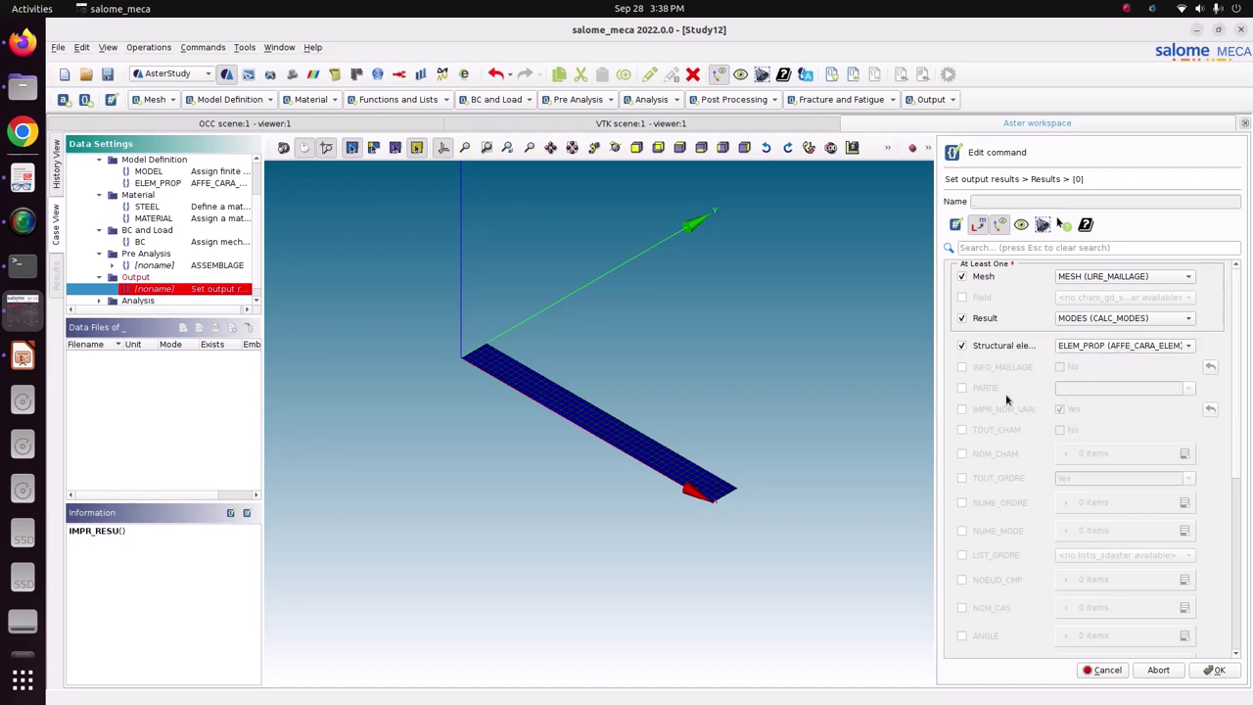
# Enable TOUT_CHAM with the value Yes for the results entry and accept the entry
pyautogui.click(963, 432)
pyautogui.click(1060, 430)
pyautogui.scroll(-2, 1101, 450)
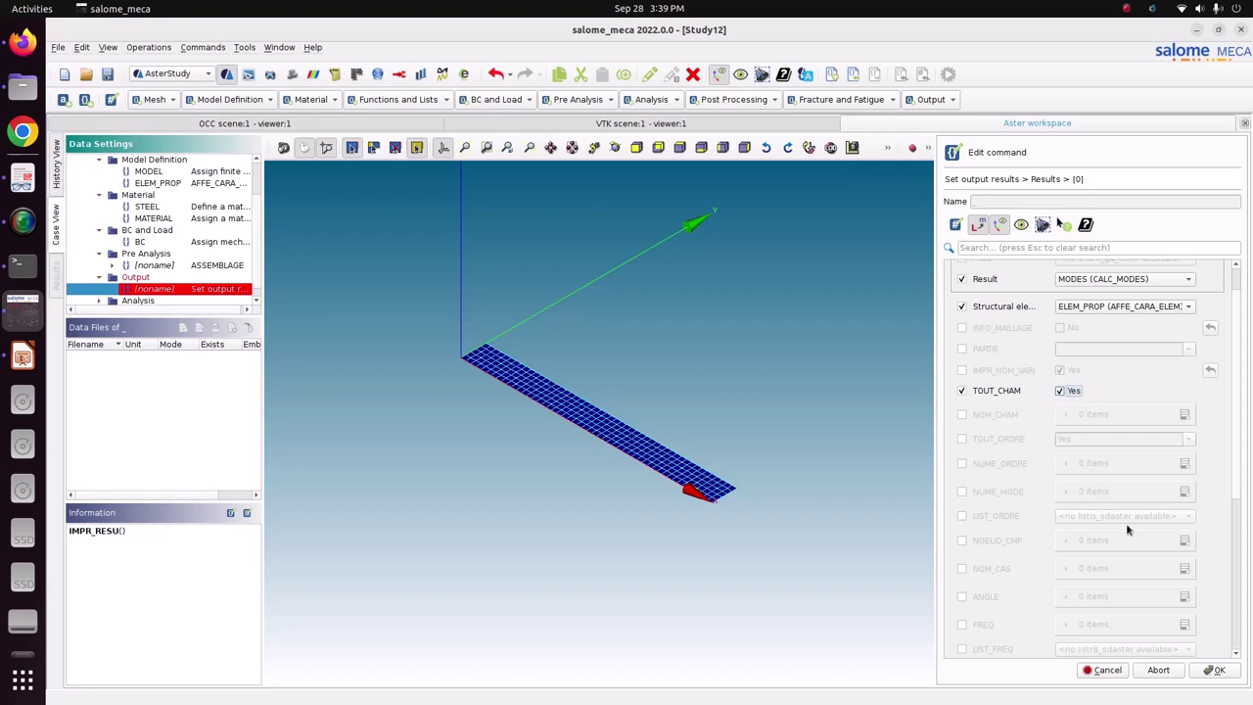
pyautogui.scroll(-10, 1234, 342)
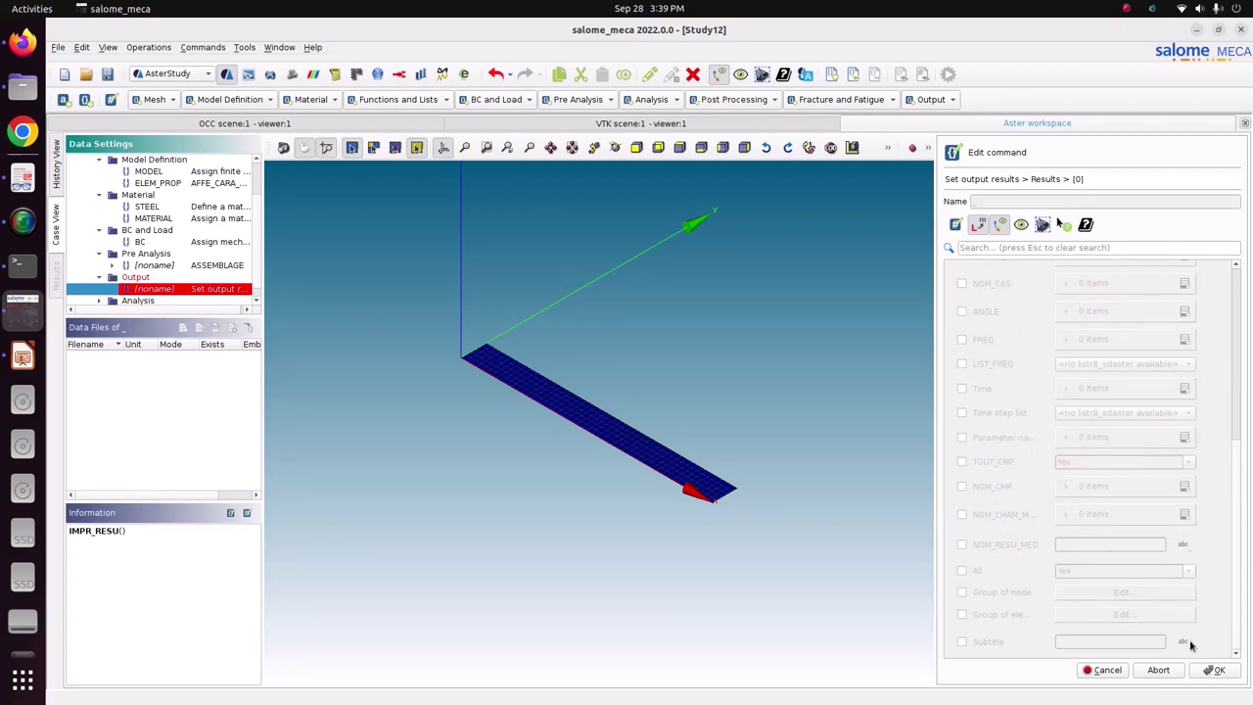
pyautogui.click(1215, 670)
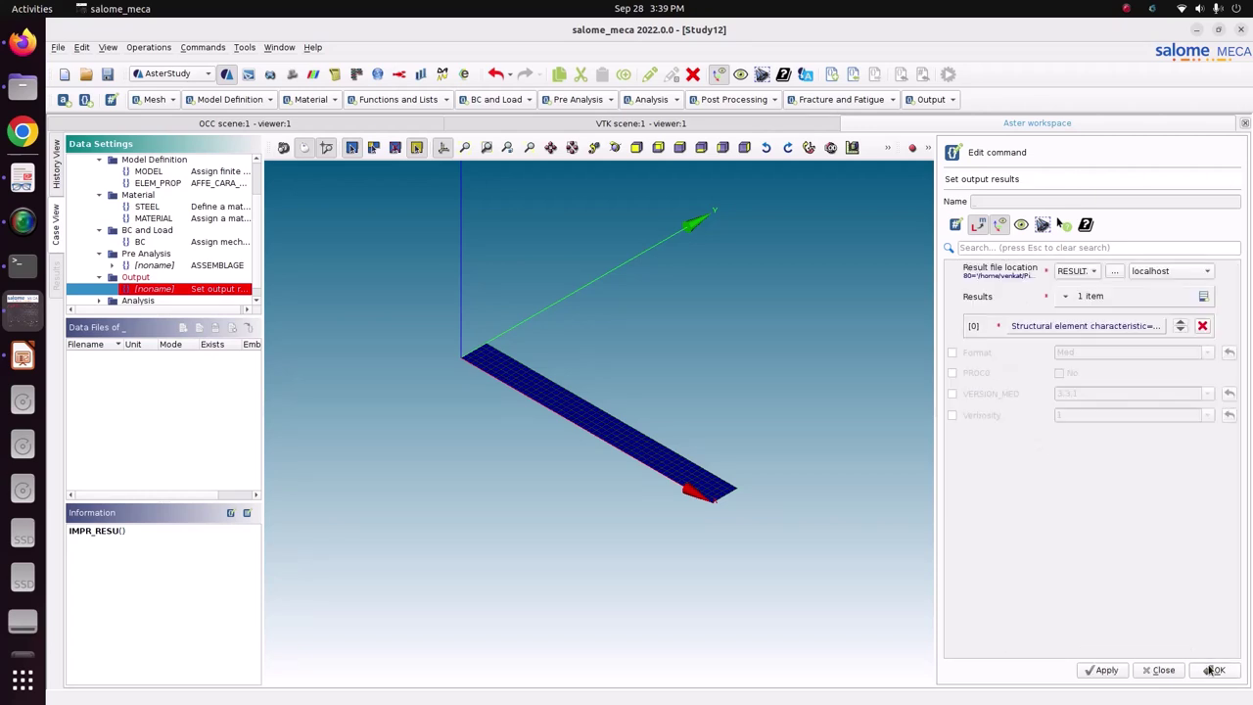
# Enable the output format as Med and store the Set output results command
pyautogui.click(958, 353)
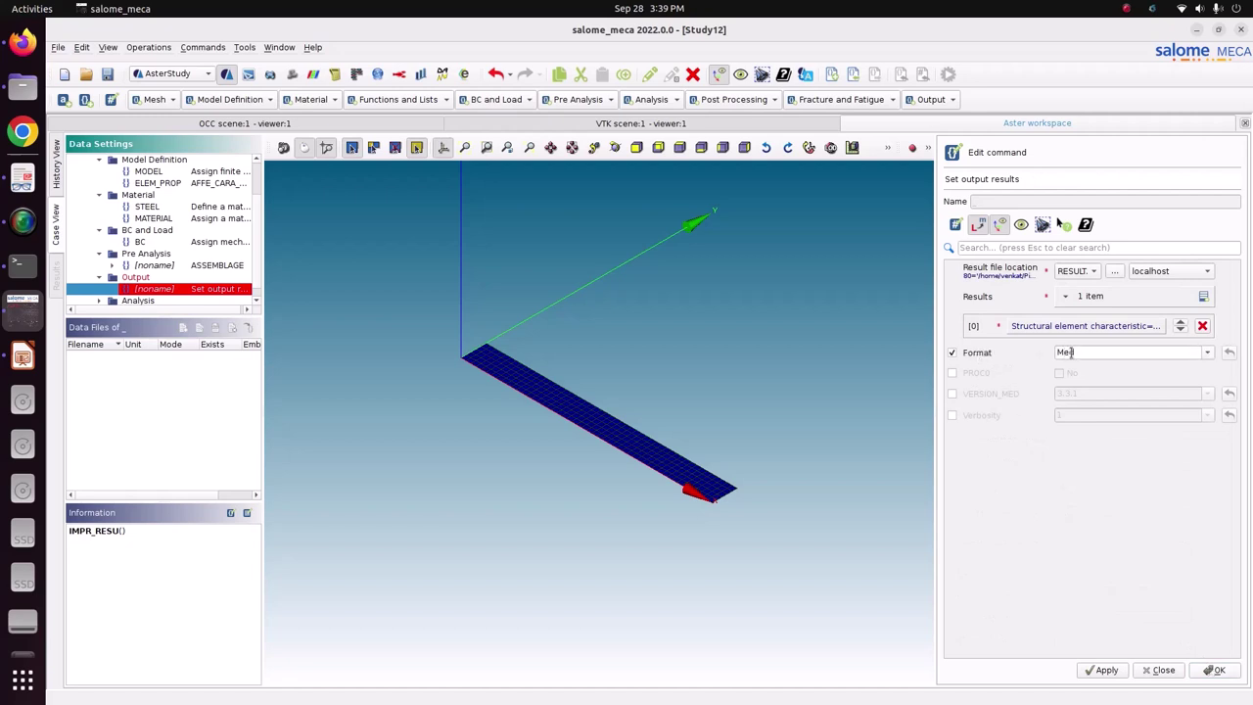
pyautogui.click(1208, 358)
pyautogui.click(1210, 358)
pyautogui.click(1104, 672)
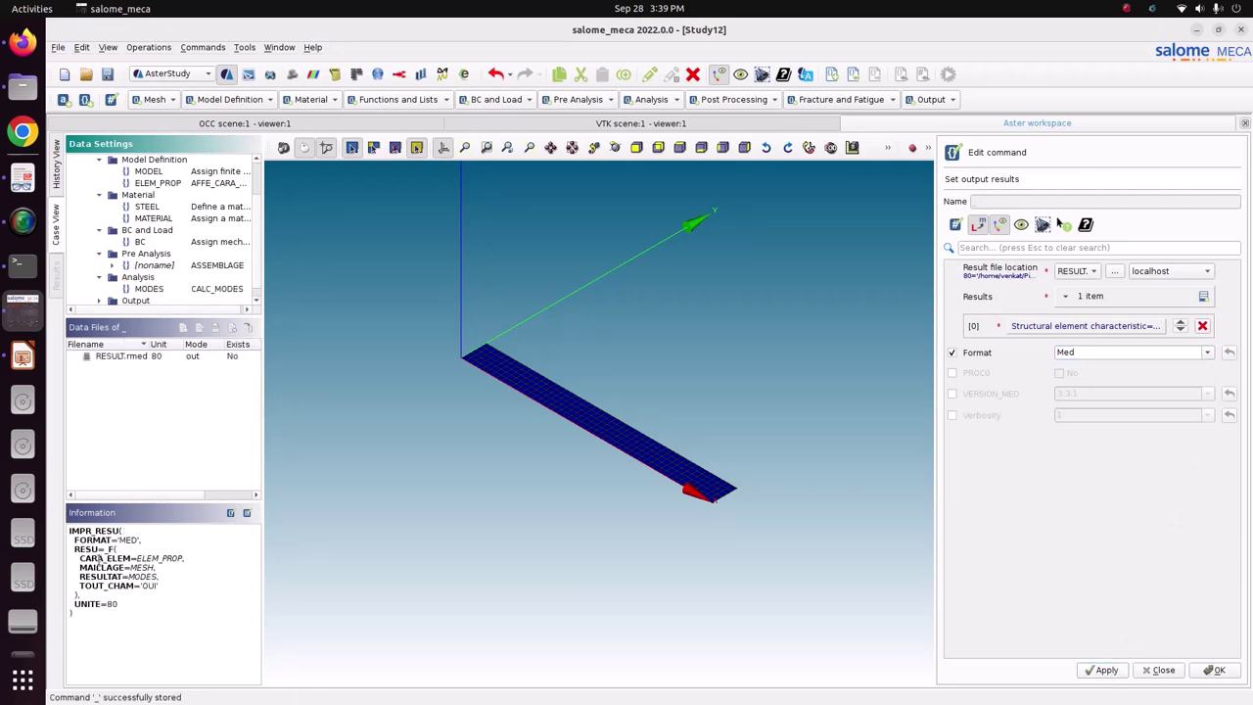
pyautogui.click(1220, 670)
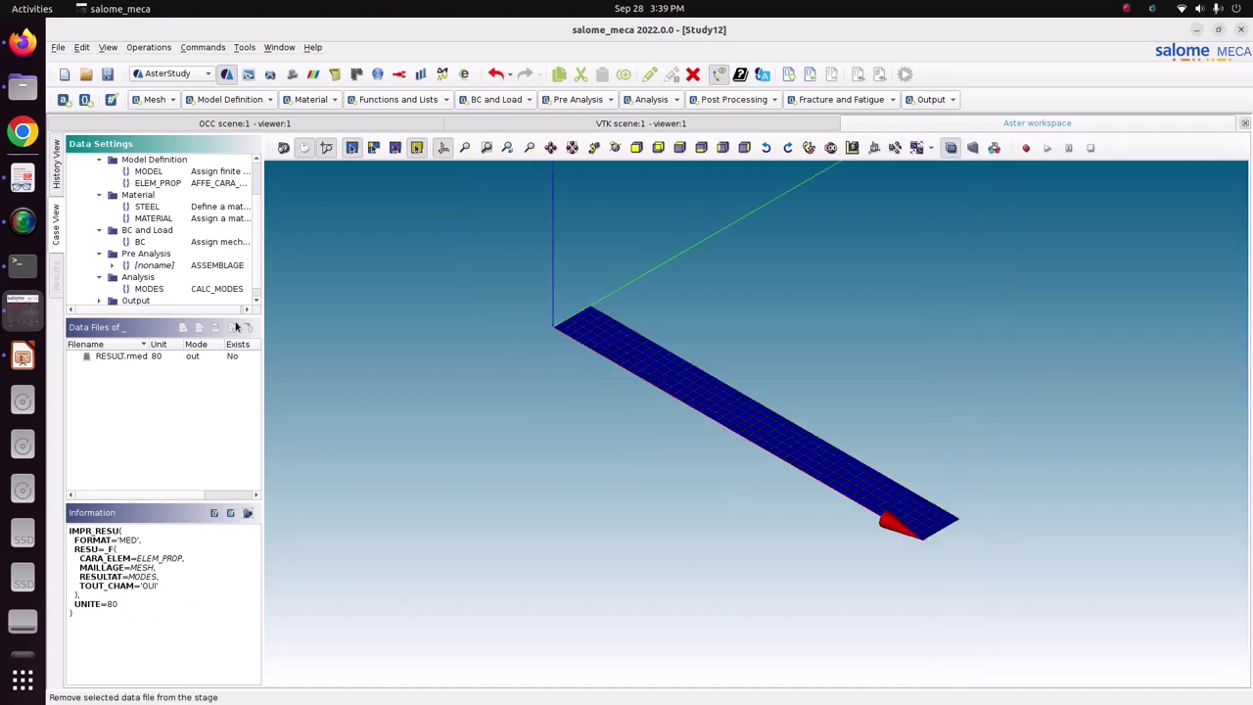
# Review the commands and data files of Stage_1 and save the study
pyautogui.scroll(2, 142, 200)
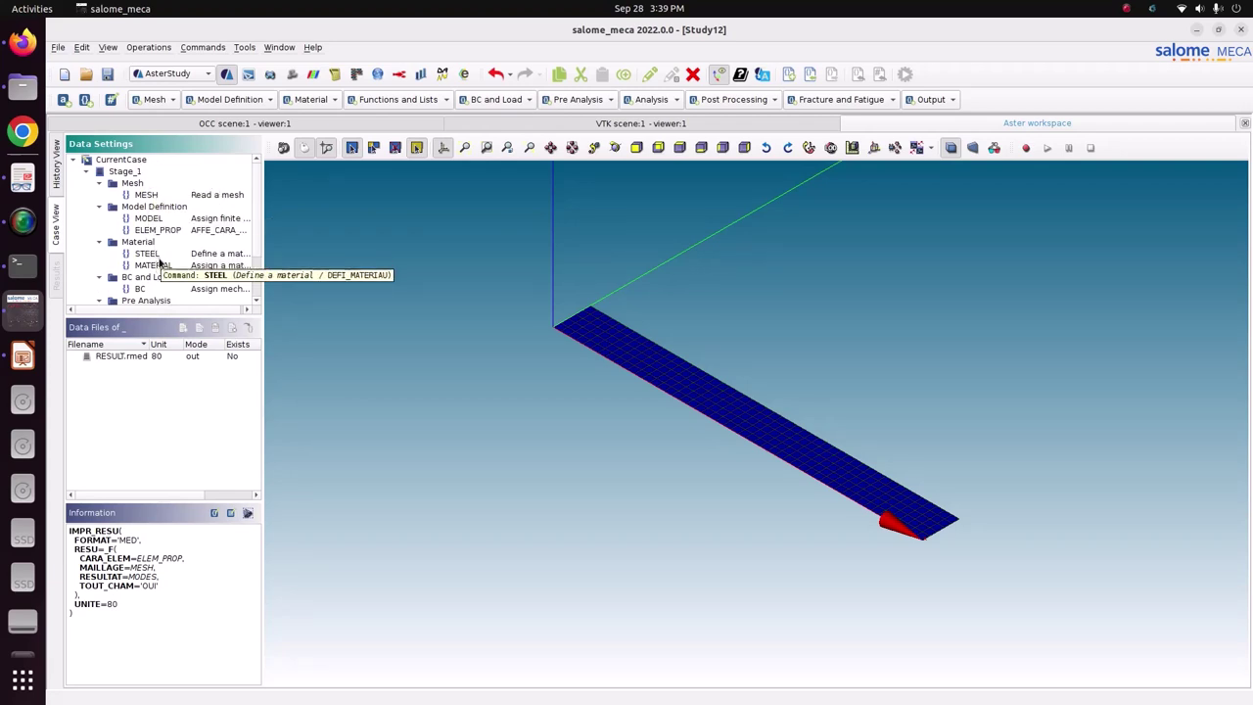
pyautogui.click(130, 174)
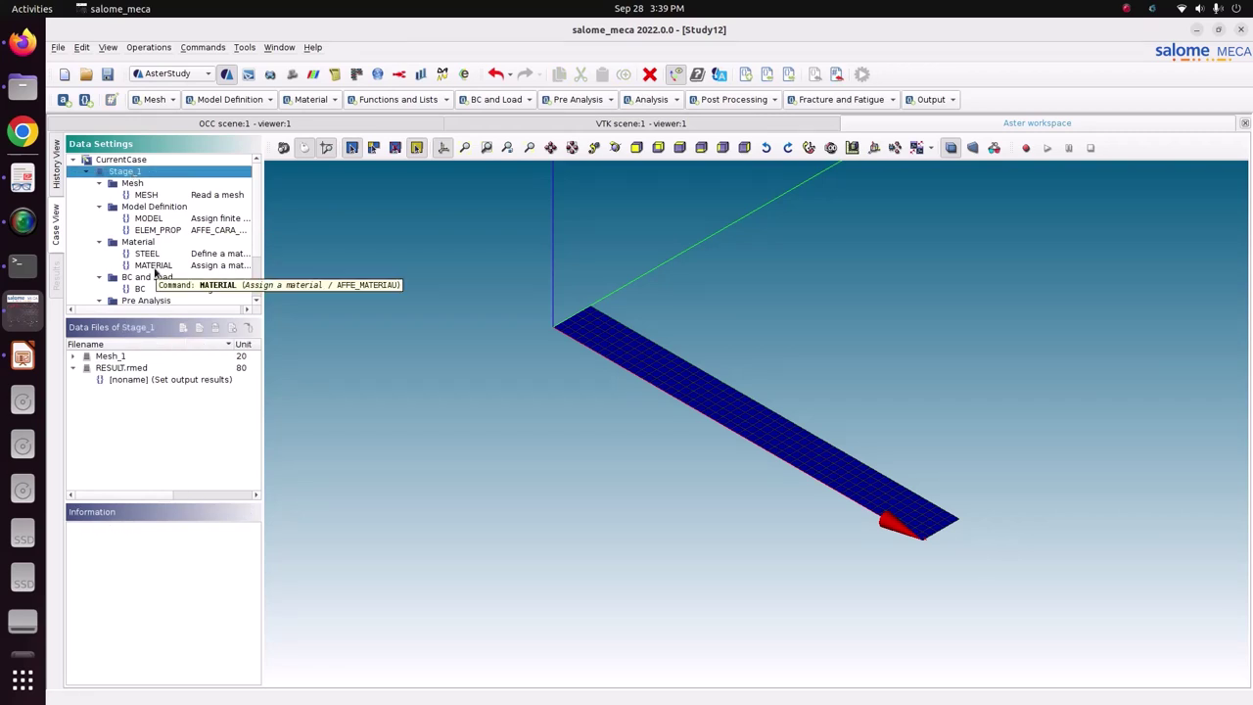
pyautogui.scroll(-2, 153, 275)
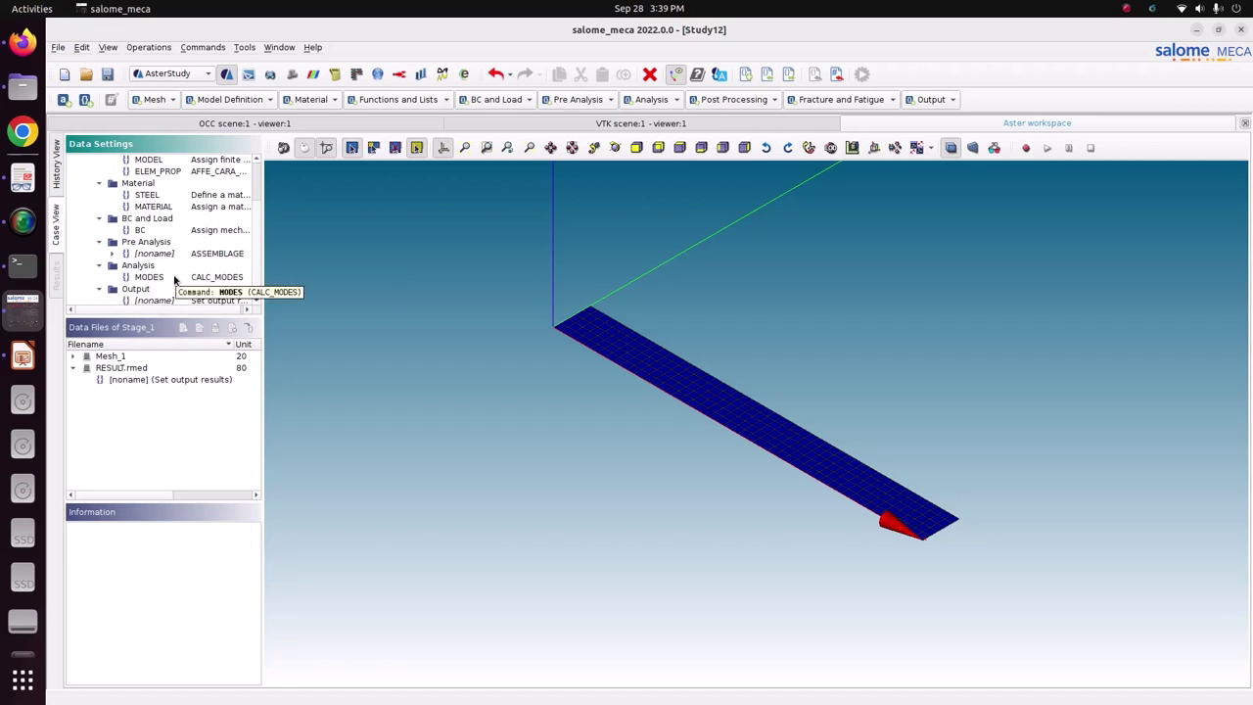
pyautogui.click(107, 78)
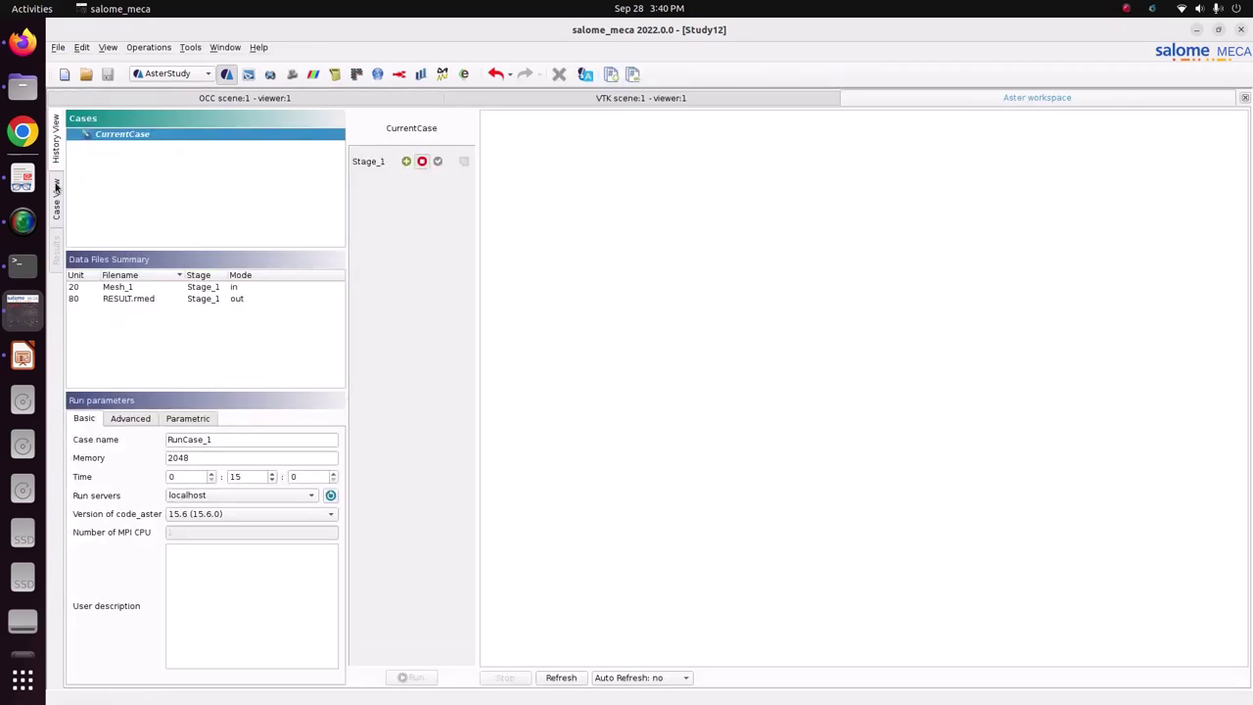
# Include Stage_1 in the current case's execution and run it with auto refresh set to 5s
pyautogui.click(57, 192)
pyautogui.click(406, 162)
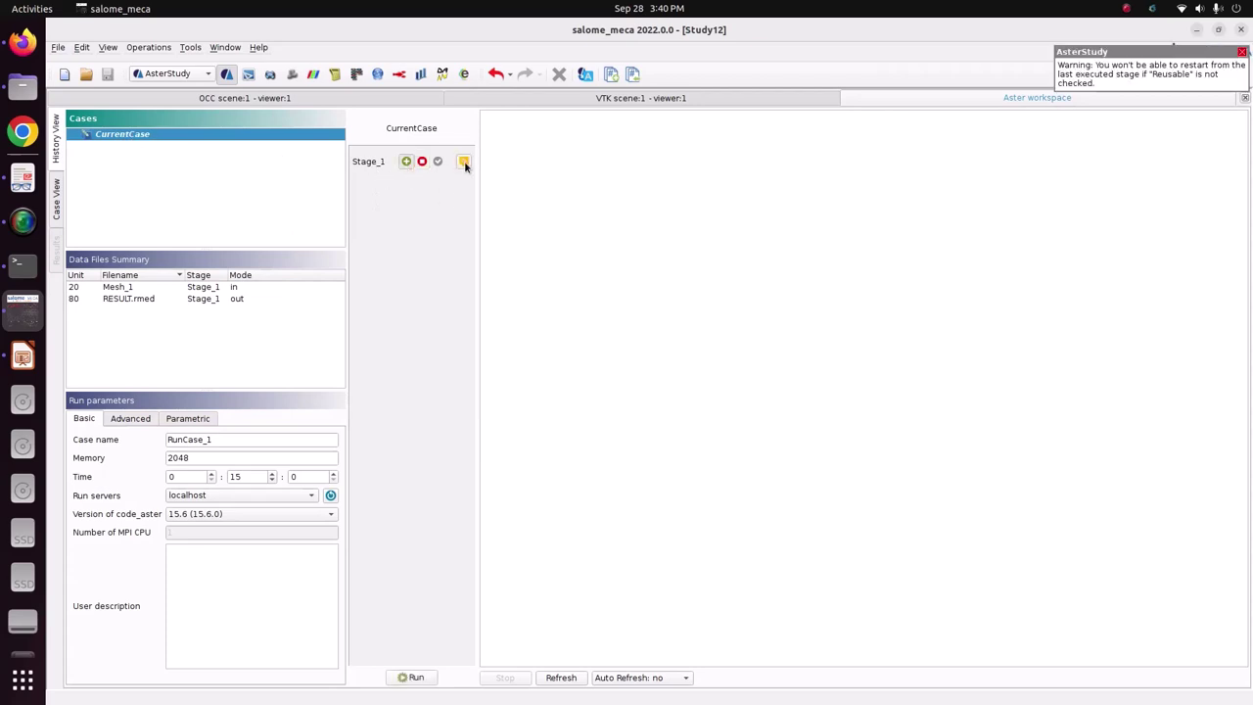
pyautogui.click(648, 676)
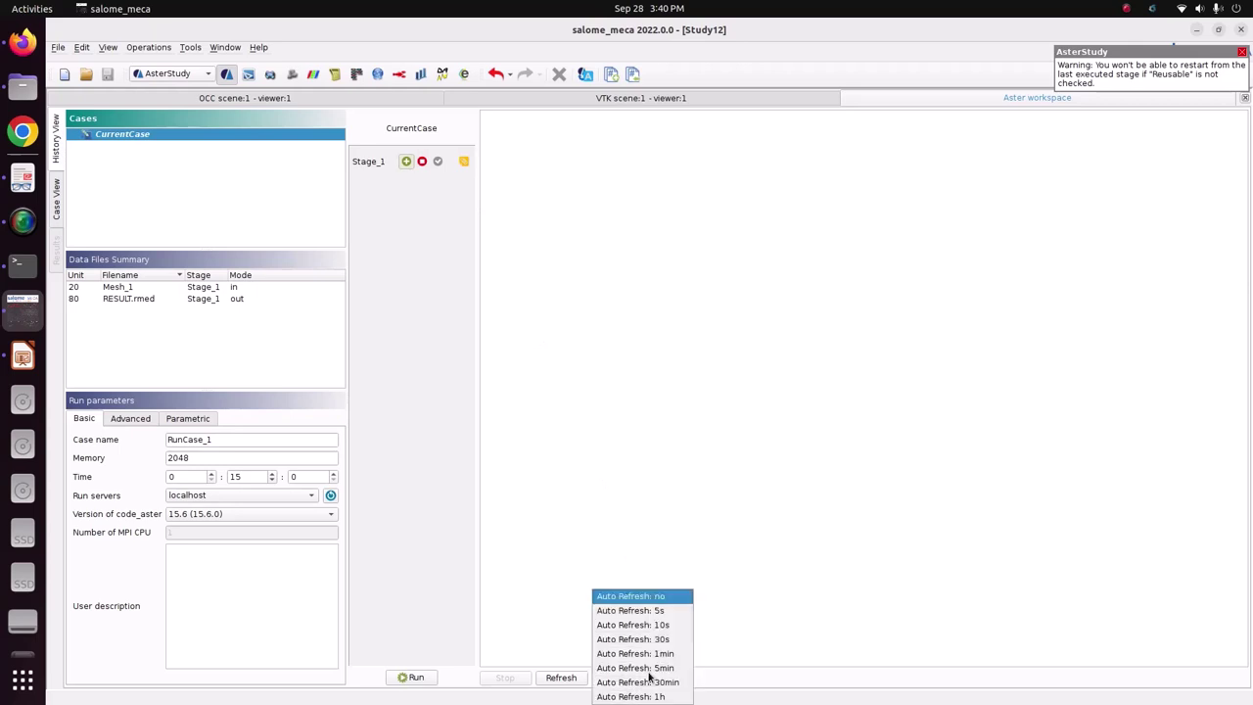
pyautogui.click(670, 621)
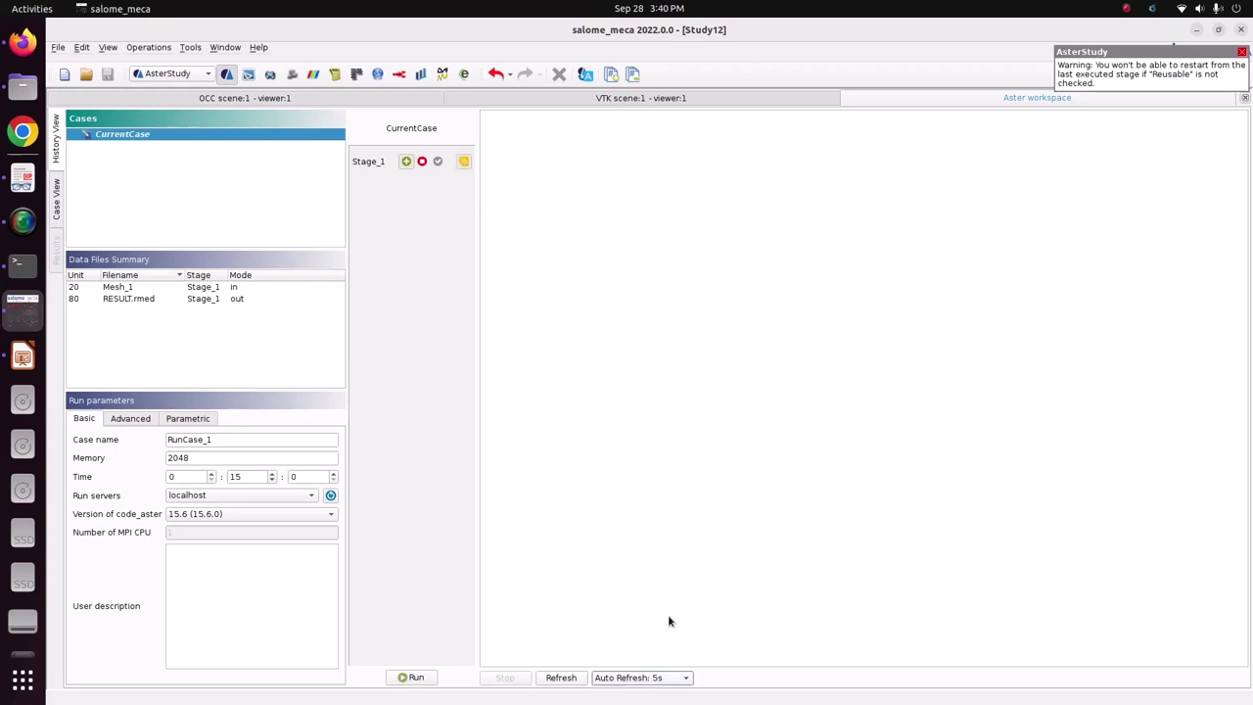
pyautogui.click(412, 678)
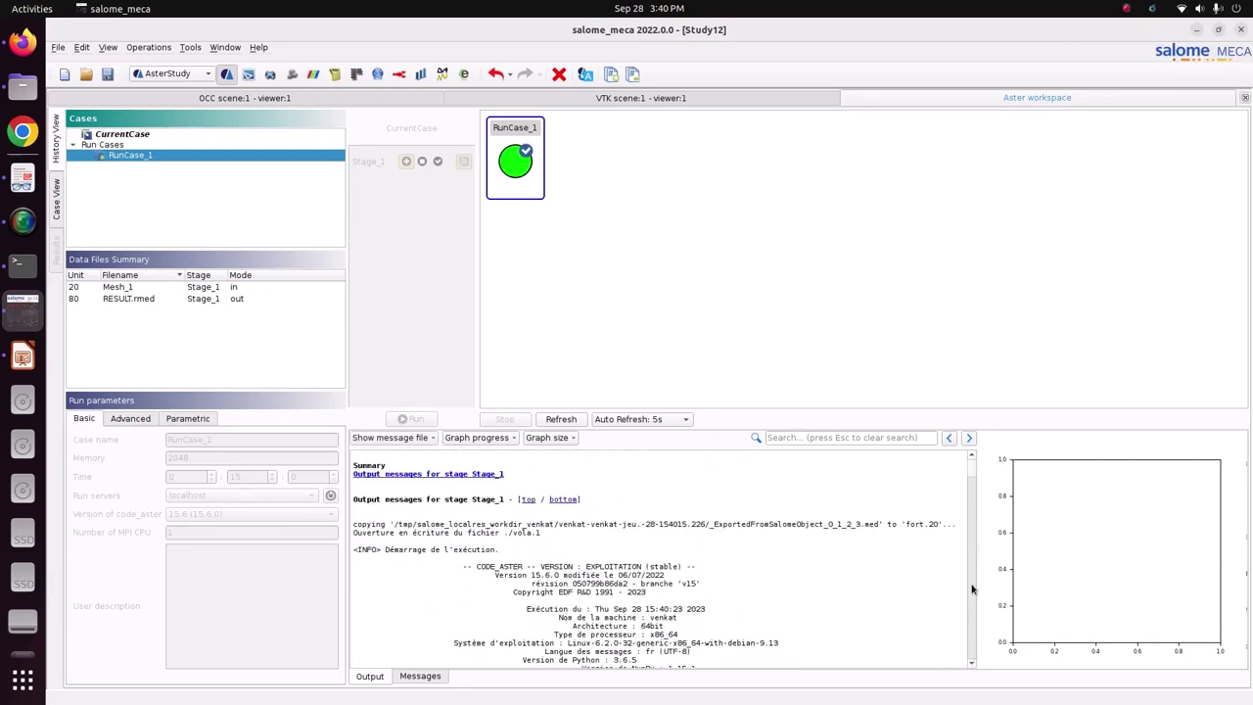
# Examine the table of computed natural frequencies in the output messages of RunCase_1
pyautogui.moveTo(972, 473); pyautogui.dragTo(970, 570)
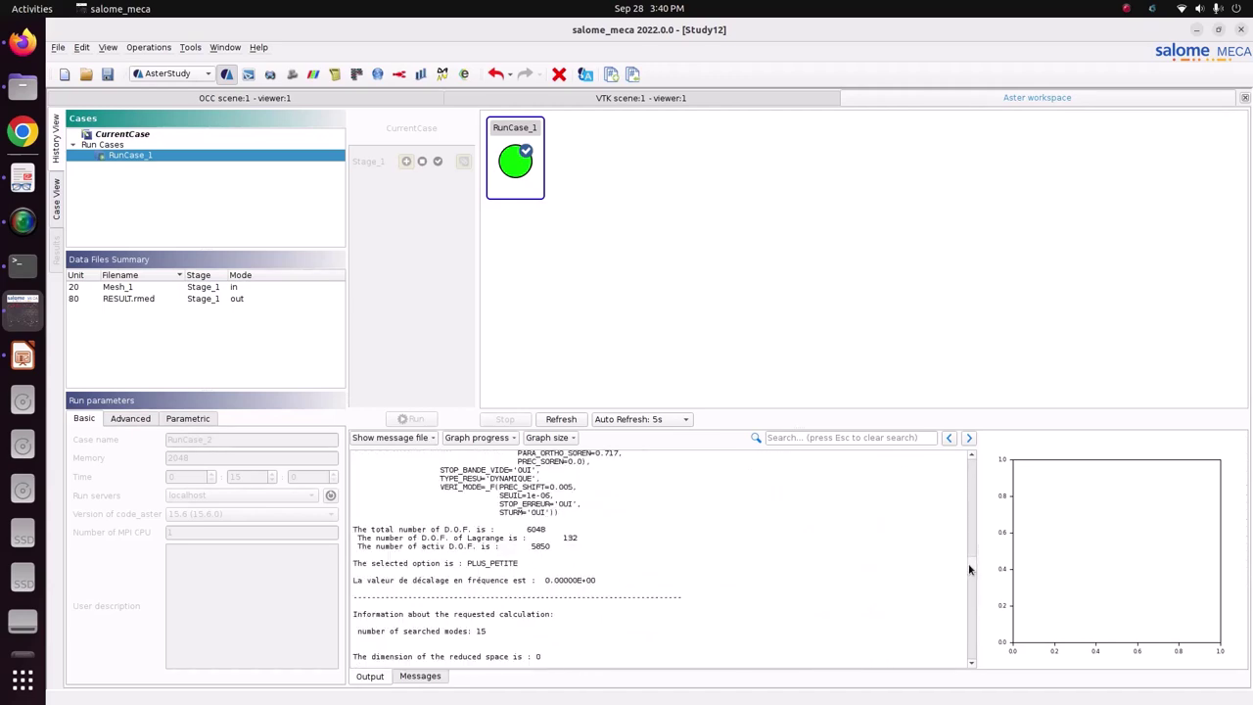
pyautogui.click(409, 439)
pyautogui.scroll(-8, 644, 568)
pyautogui.scroll(-10, 643, 568)
pyautogui.scroll(8, 643, 568)
pyautogui.scroll(3, 501, 529)
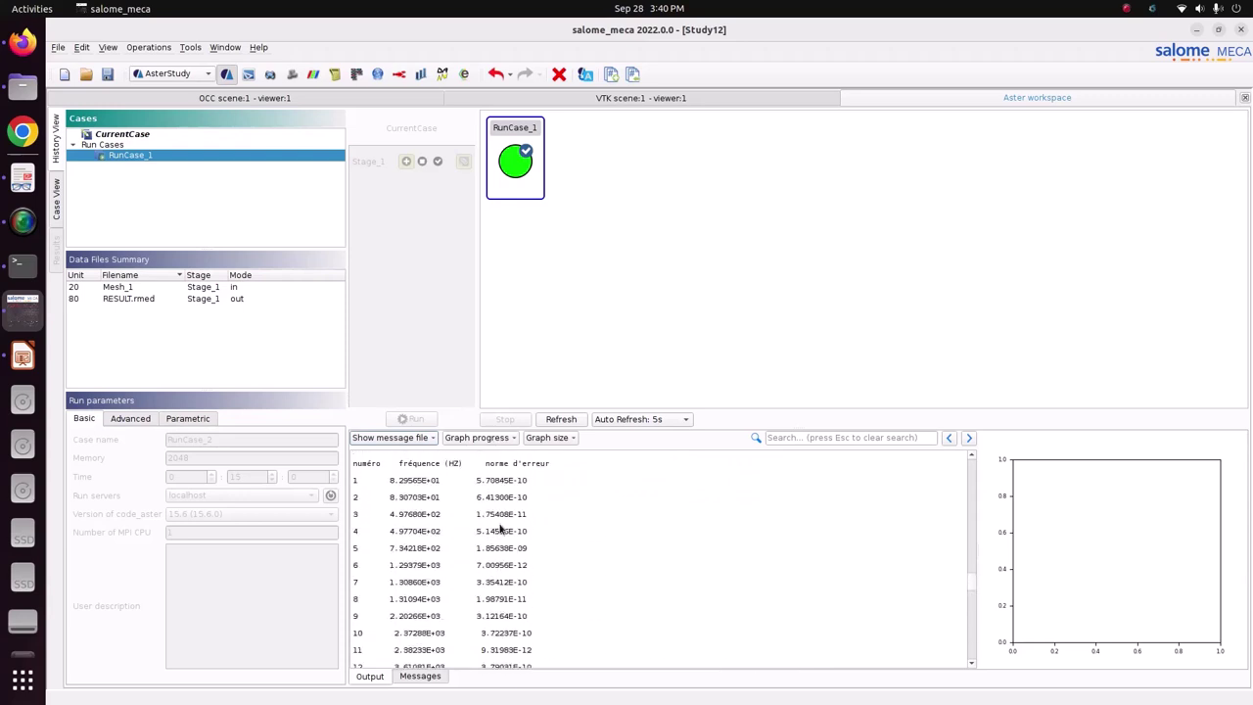
pyautogui.moveTo(383, 480); pyautogui.dragTo(534, 654)
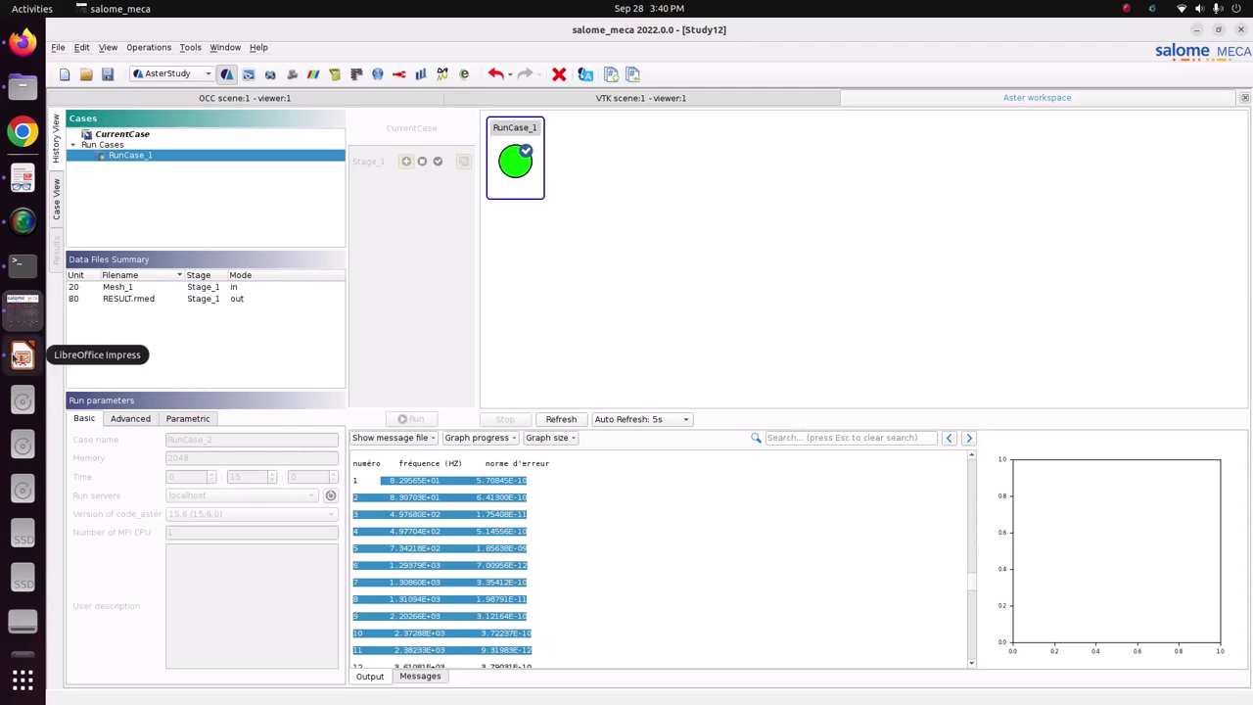
# Compare the computed frequencies with the cantilever beam hand calculation on slide 4 of tutorial_1.pptx in LibreOffice Impress
pyautogui.click(22, 357)
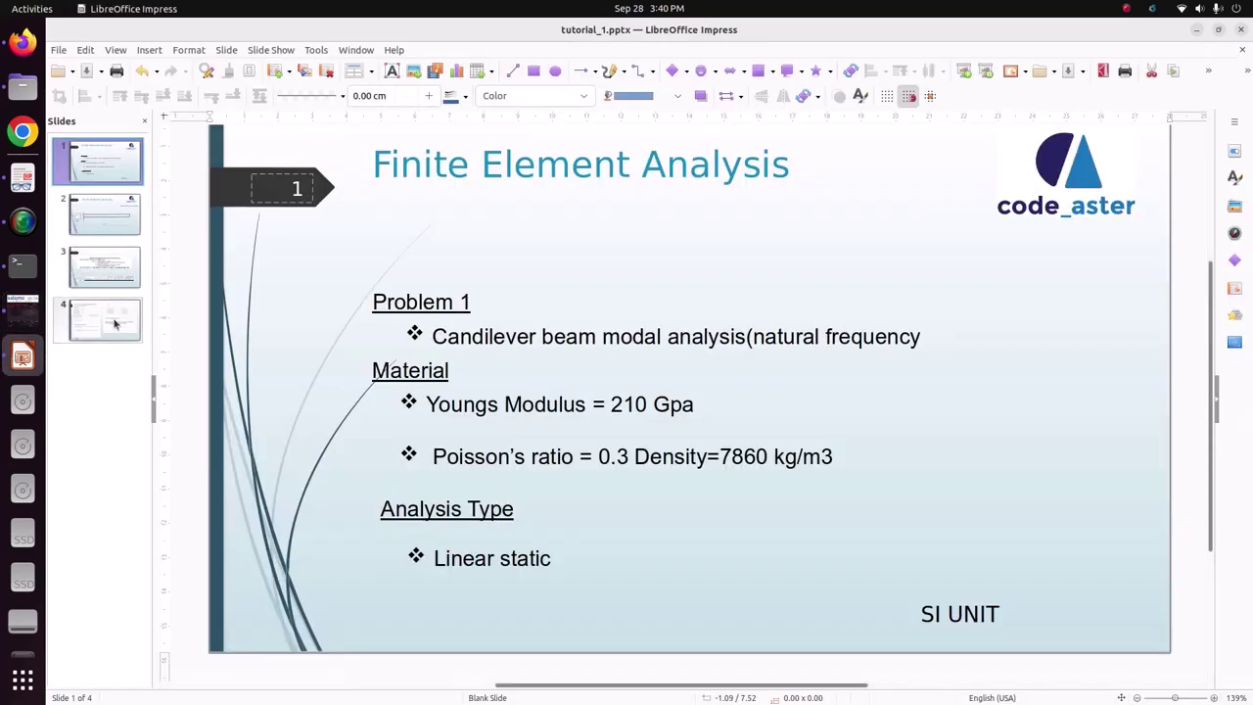
pyautogui.click(115, 325)
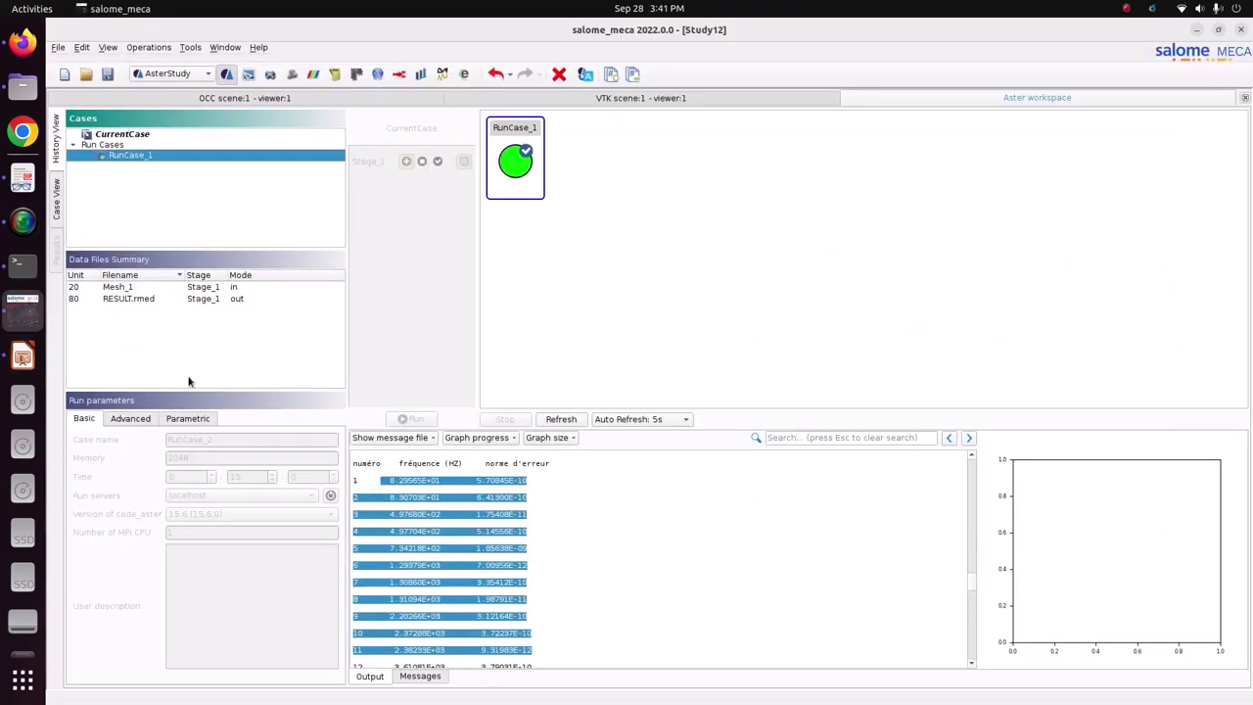
pyautogui.click(22, 310)
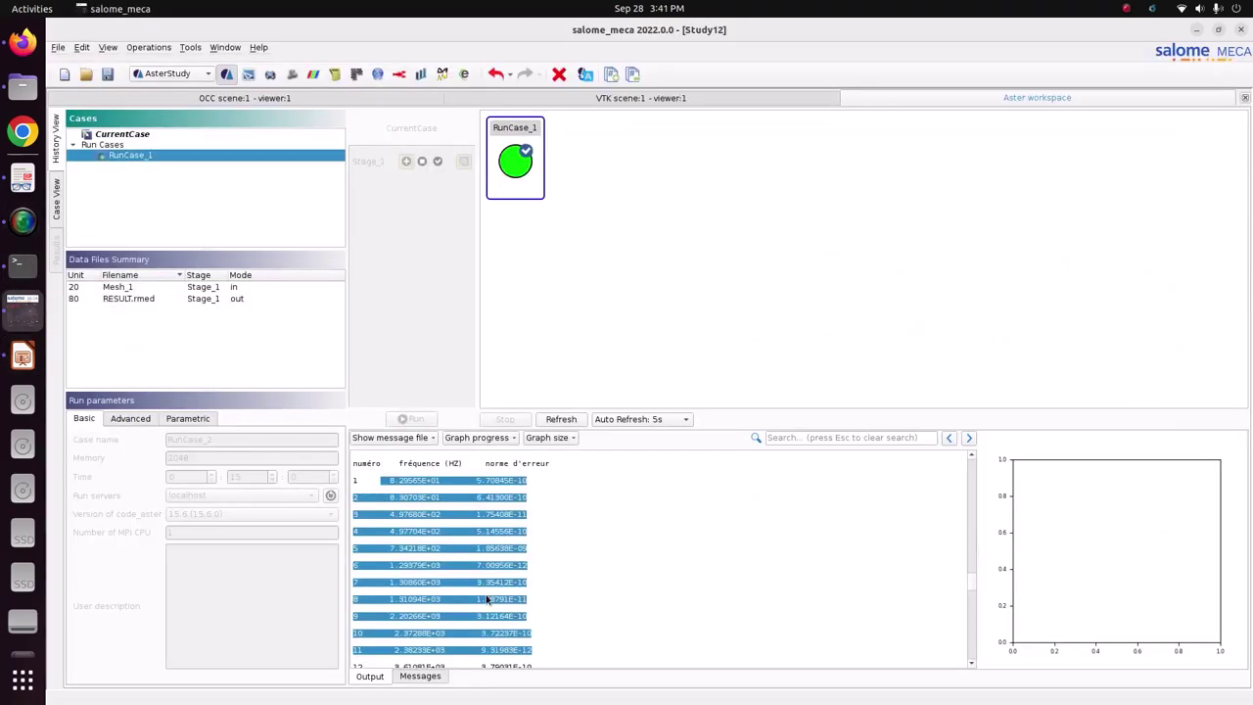
pyautogui.click(401, 490)
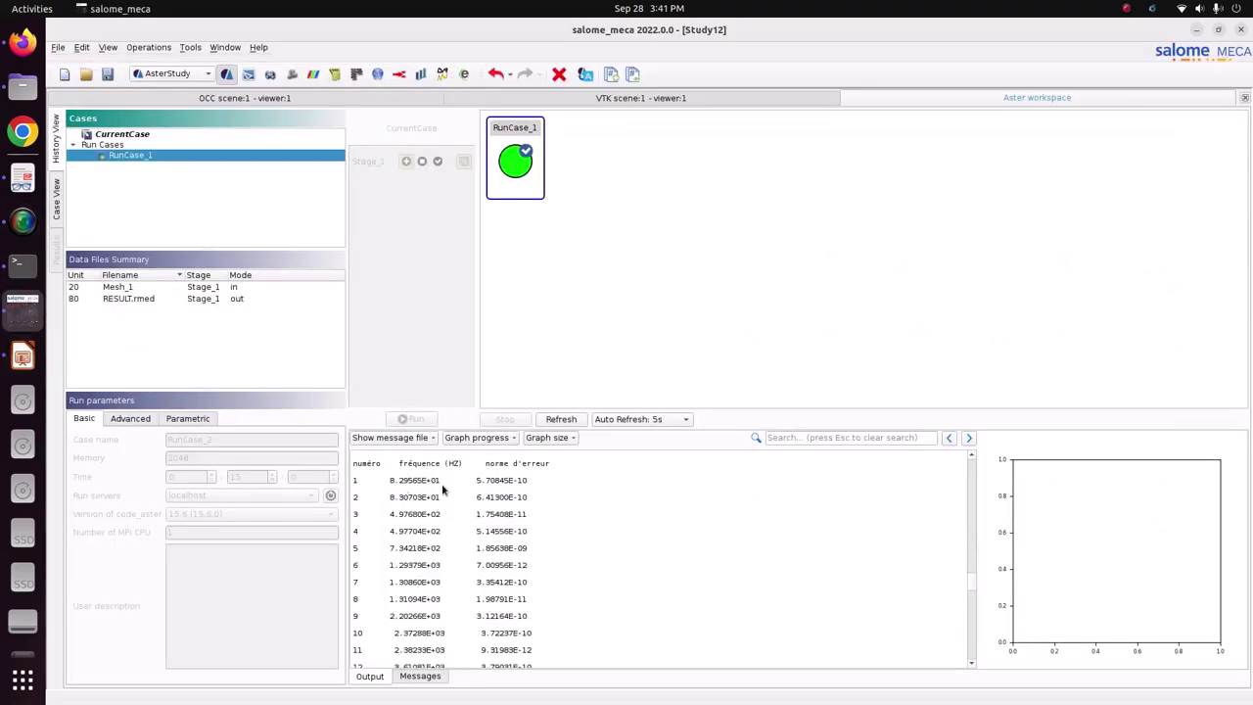
pyautogui.click(23, 357)
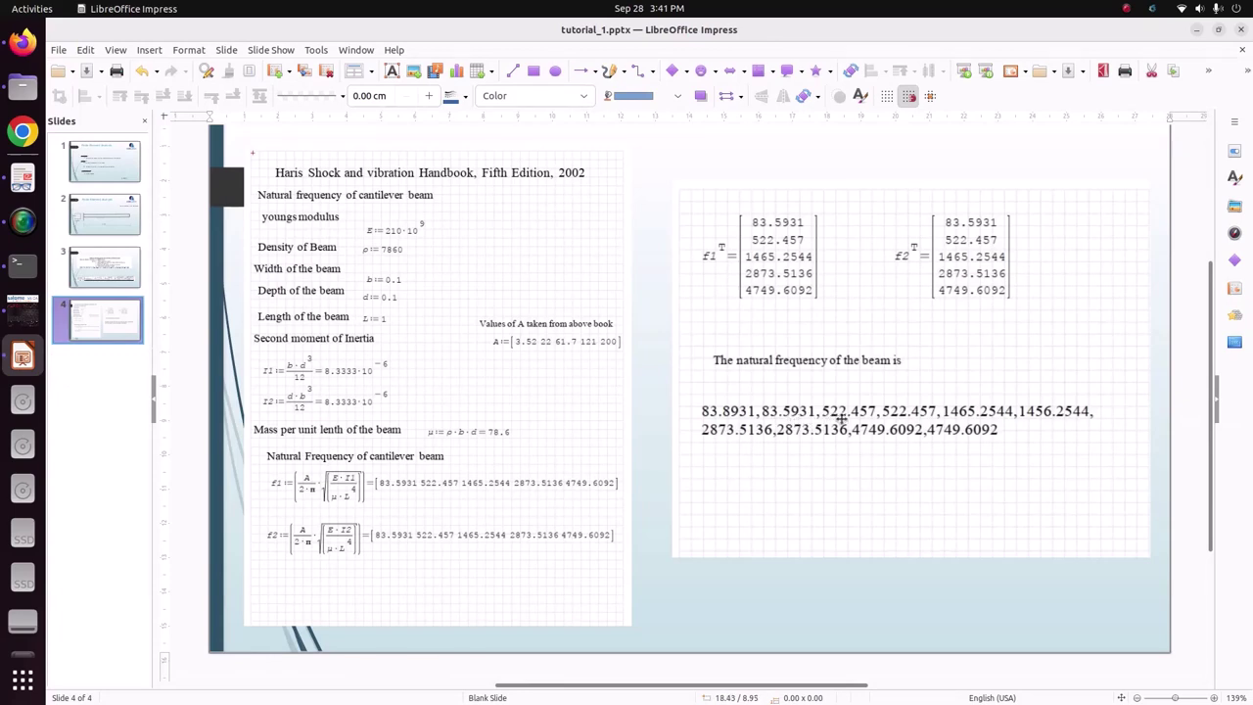
pyautogui.click(22, 311)
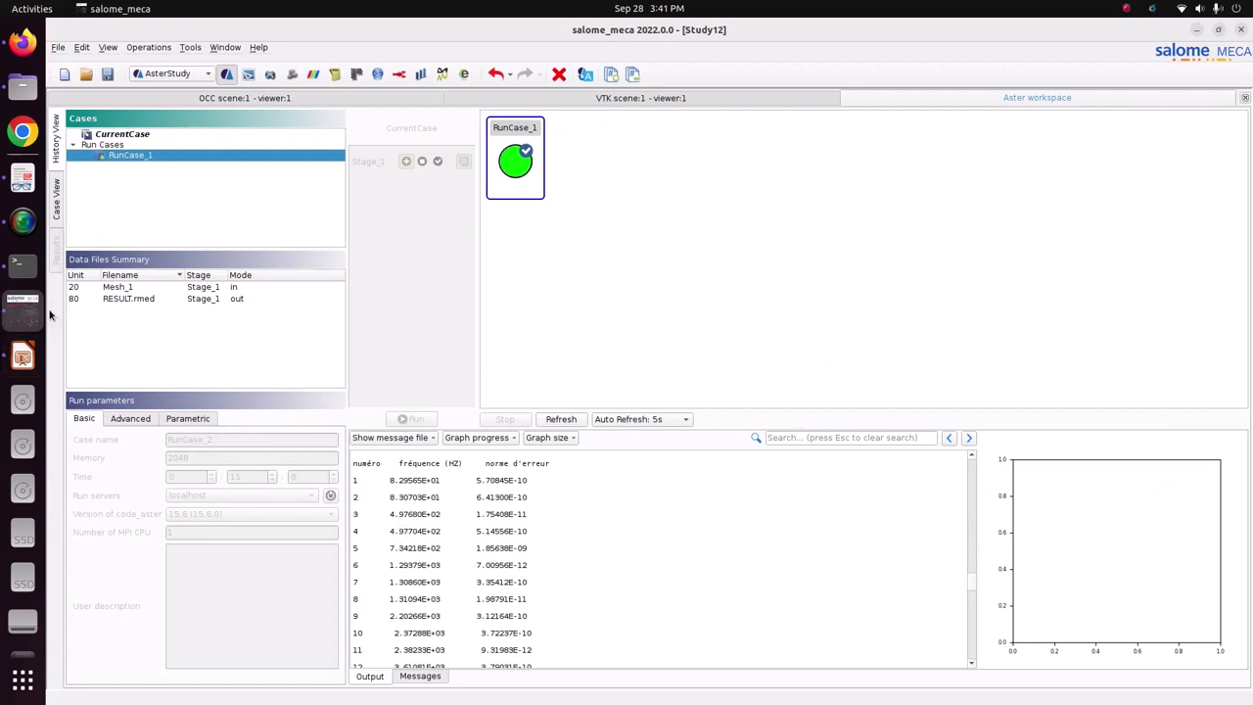
pyautogui.click(22, 356)
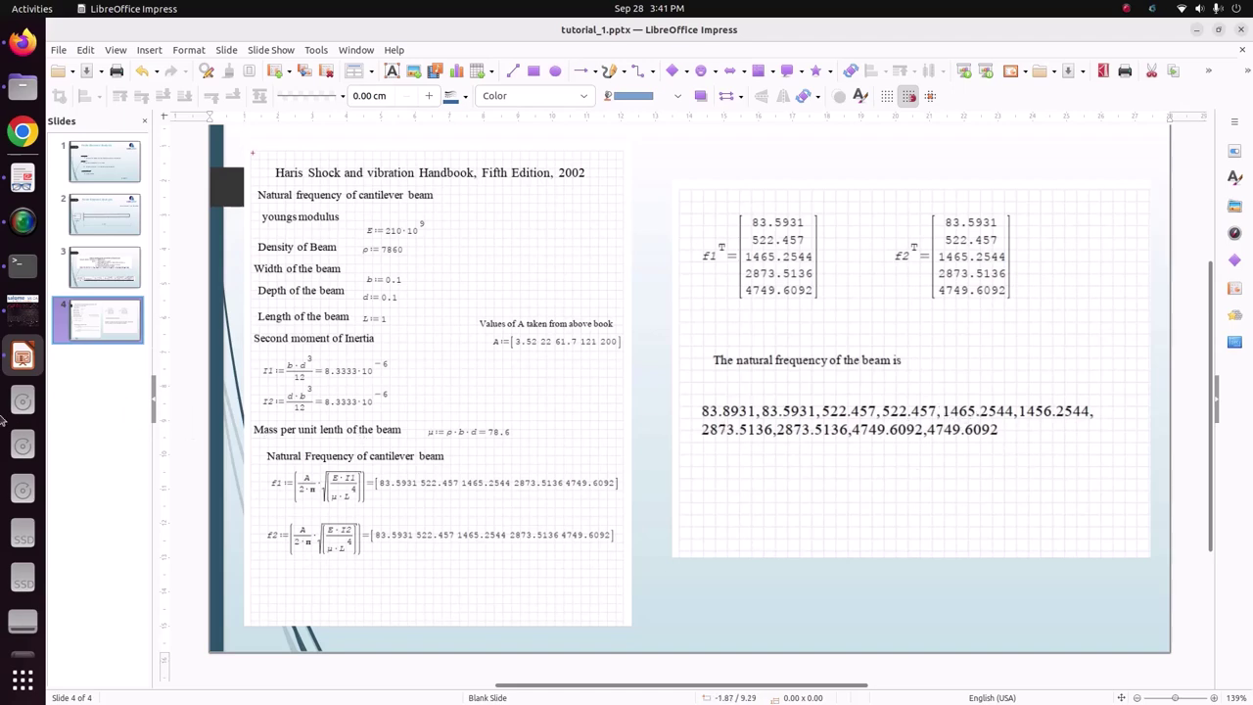
pyautogui.click(22, 301)
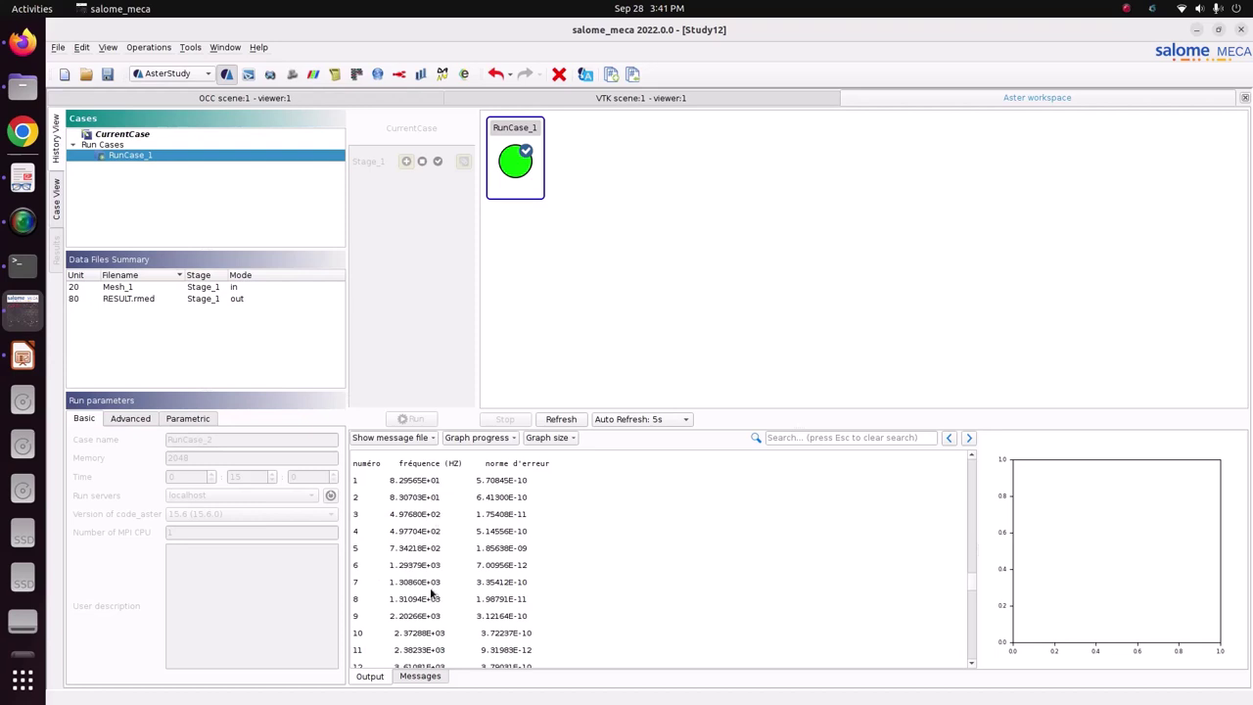
# Open the run's message file in the text editor, examine its modal frequency table, and close it
pyautogui.click(419, 441)
pyautogui.click(425, 453)
pyautogui.scroll(-20, 424, 450)
pyautogui.scroll(-20, 437, 392)
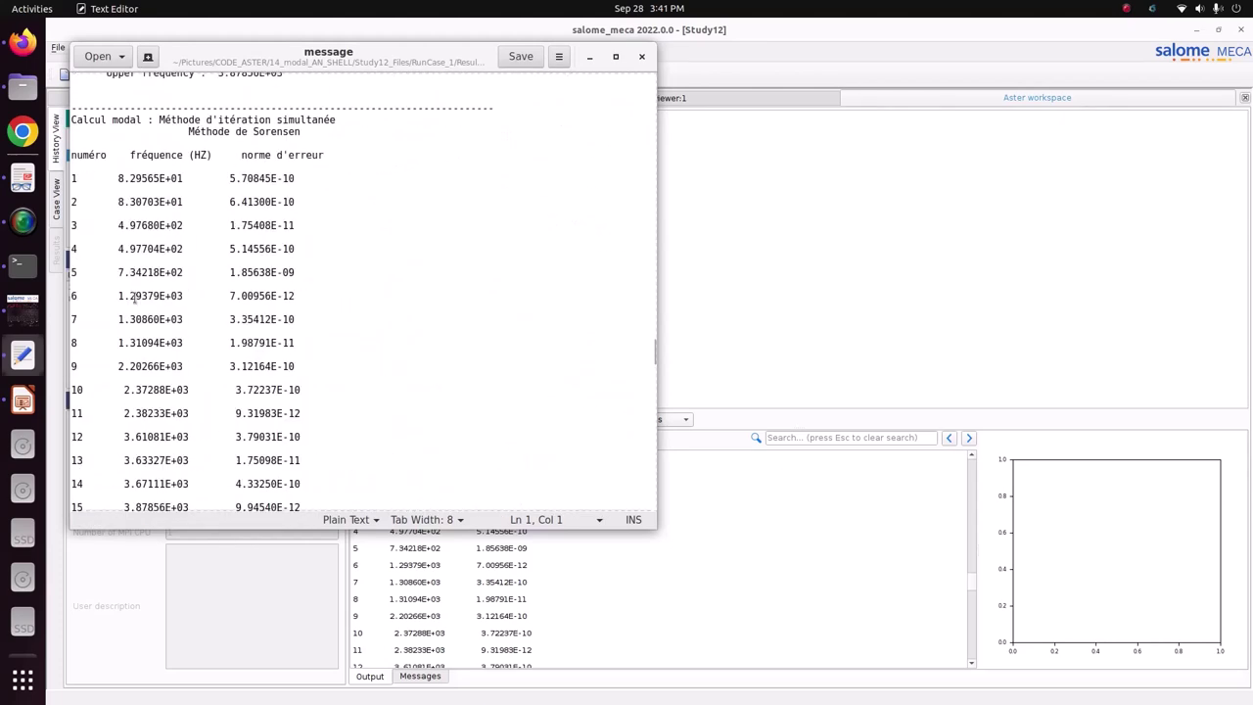
pyautogui.click(642, 56)
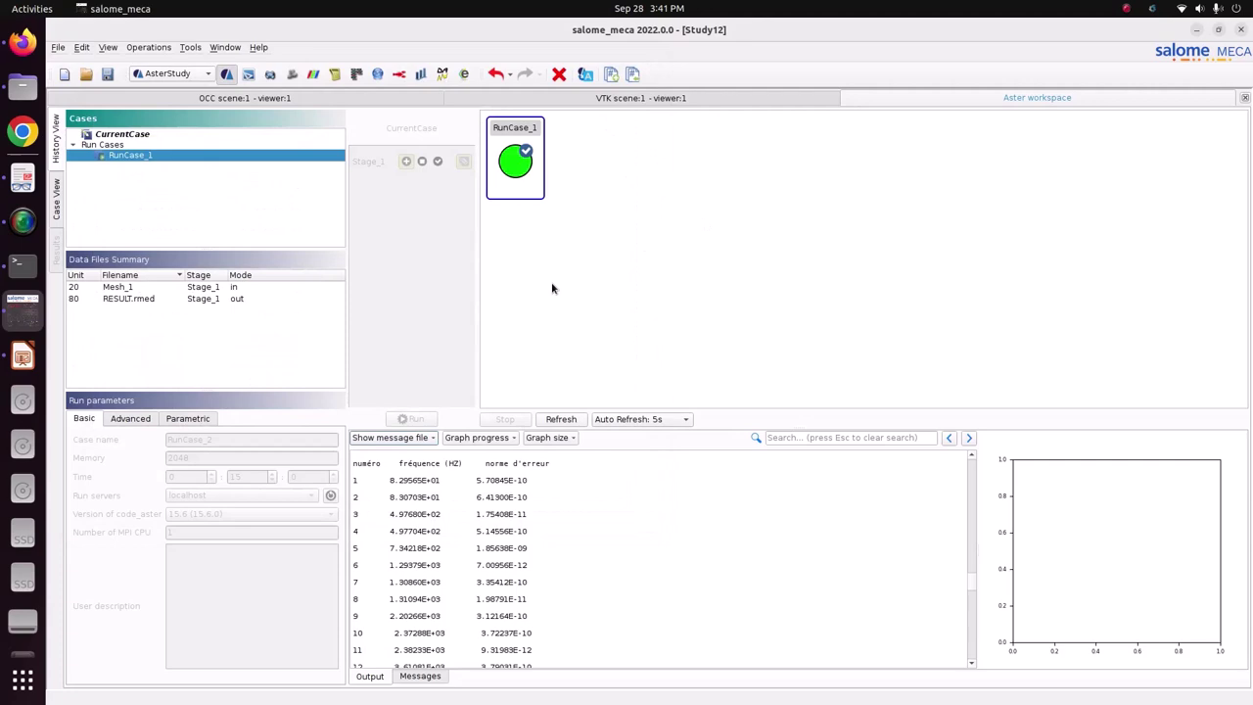
# Switch to the ParaVIS module and bring up the file-opening dialog for the builtin server
pyautogui.click(167, 74)
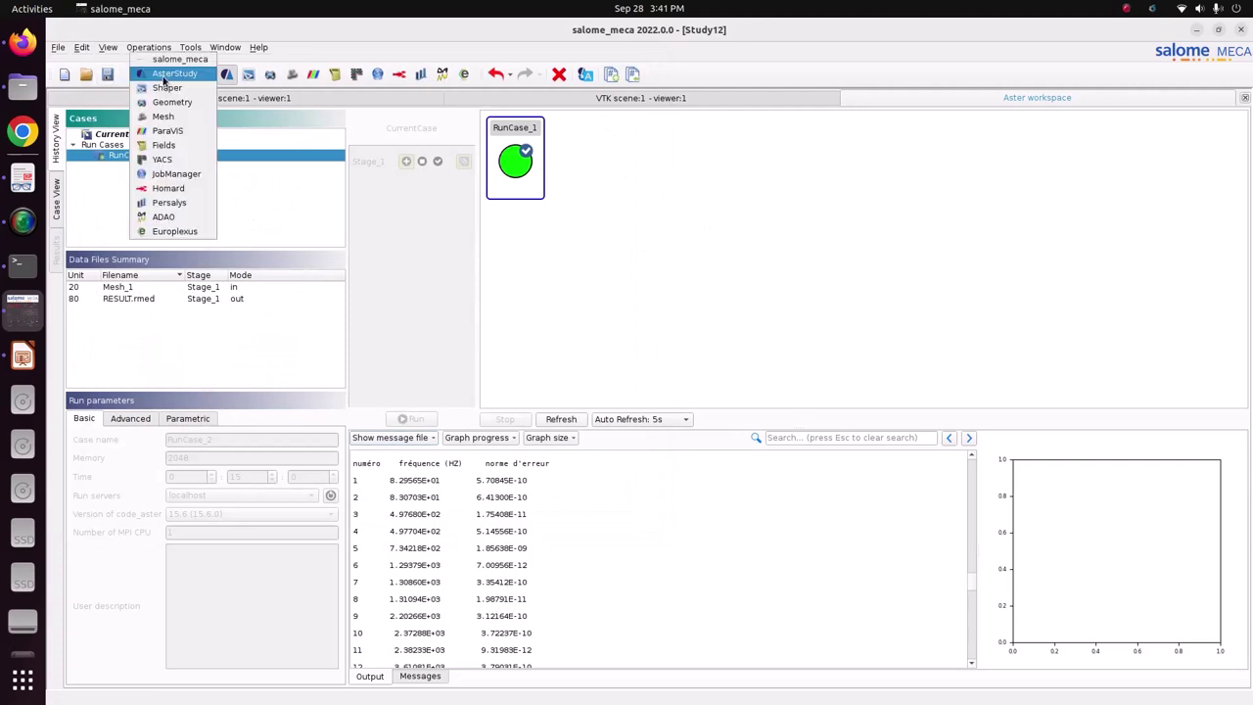
pyautogui.click(185, 129)
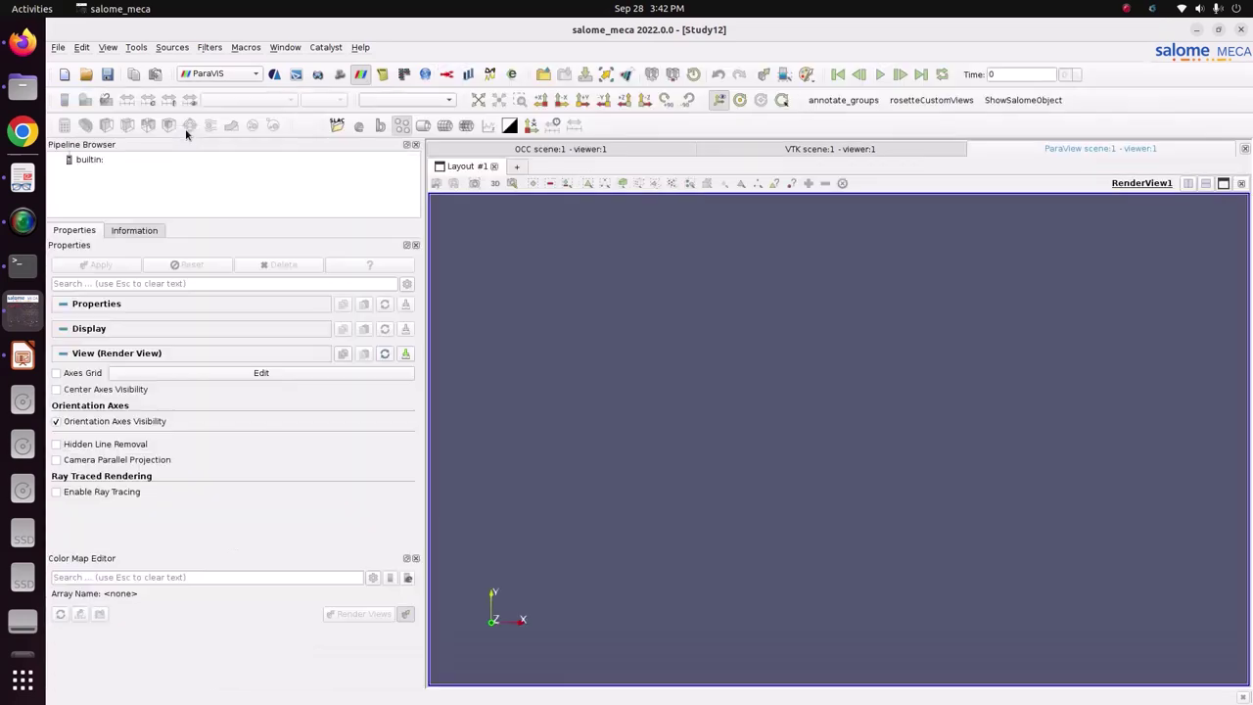
pyautogui.click(90, 161)
pyautogui.rightClick(98, 162)
pyautogui.click(113, 177)
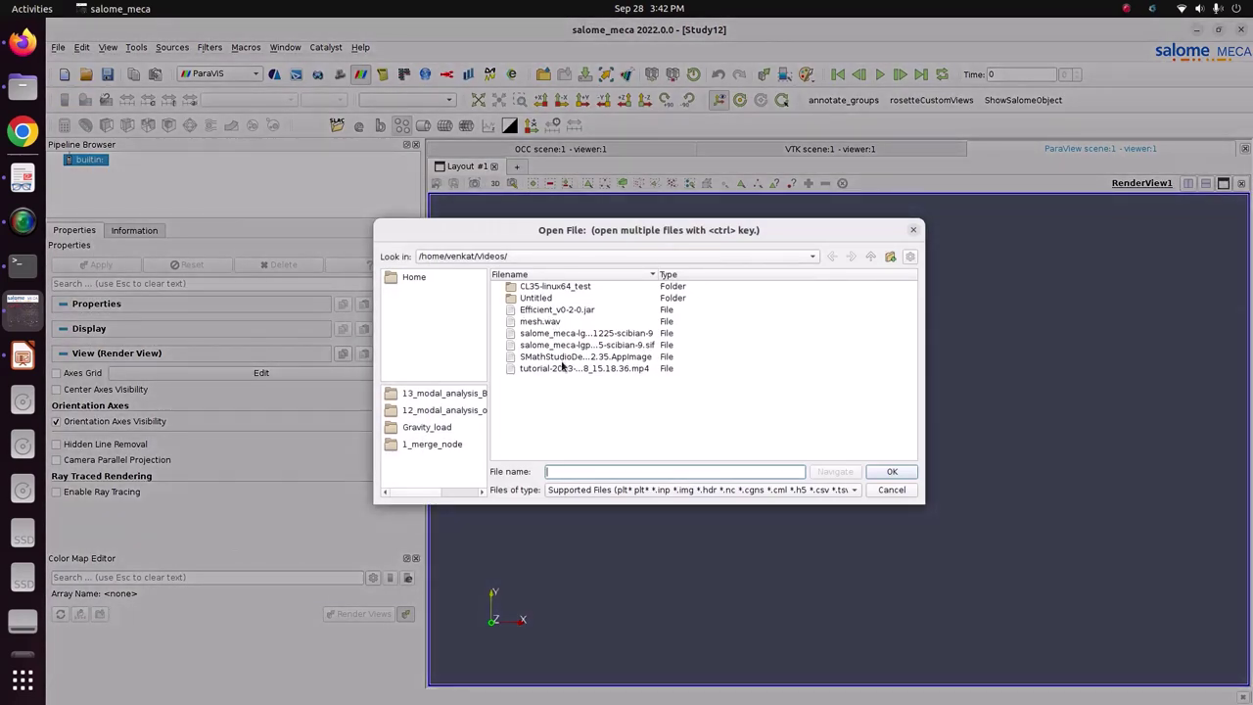
# Load RESULT.rmed from Pictures/CODE_ASTER/14_modal_AN_SHELL and apply its default MODES__DEPL field selection
pyautogui.click(631, 256)
pyautogui.click(613, 241)
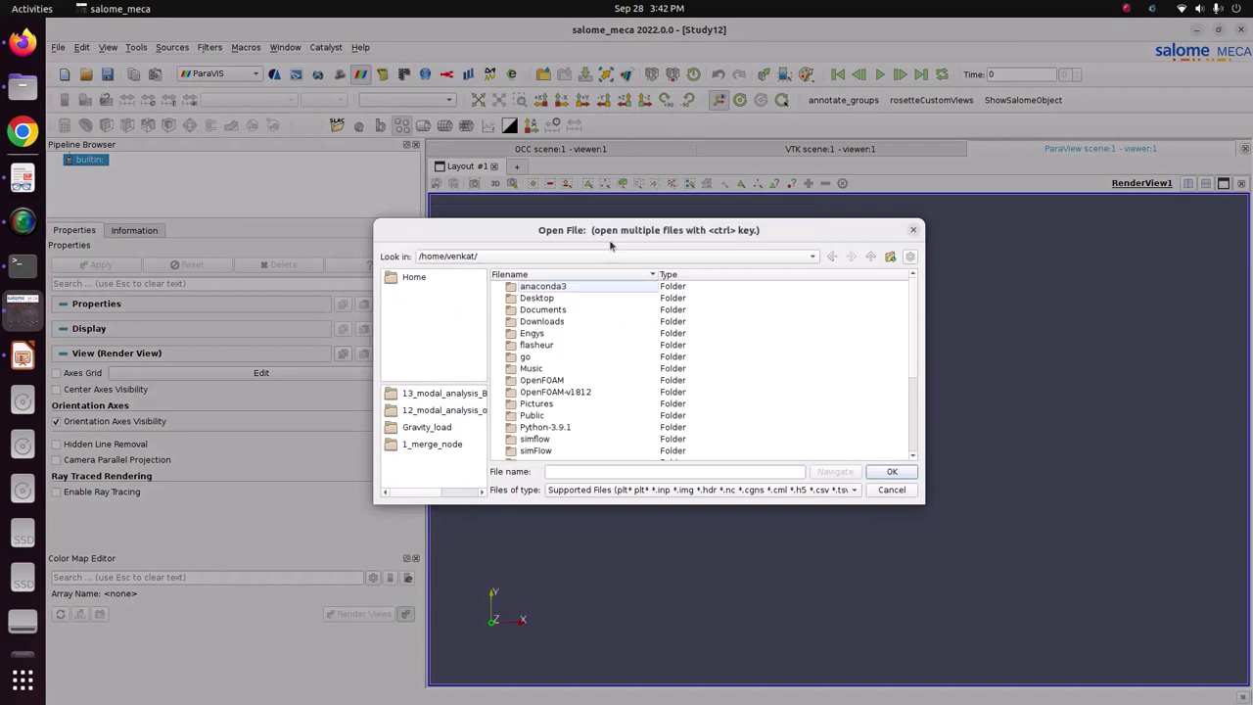
pyautogui.doubleClick(544, 404)
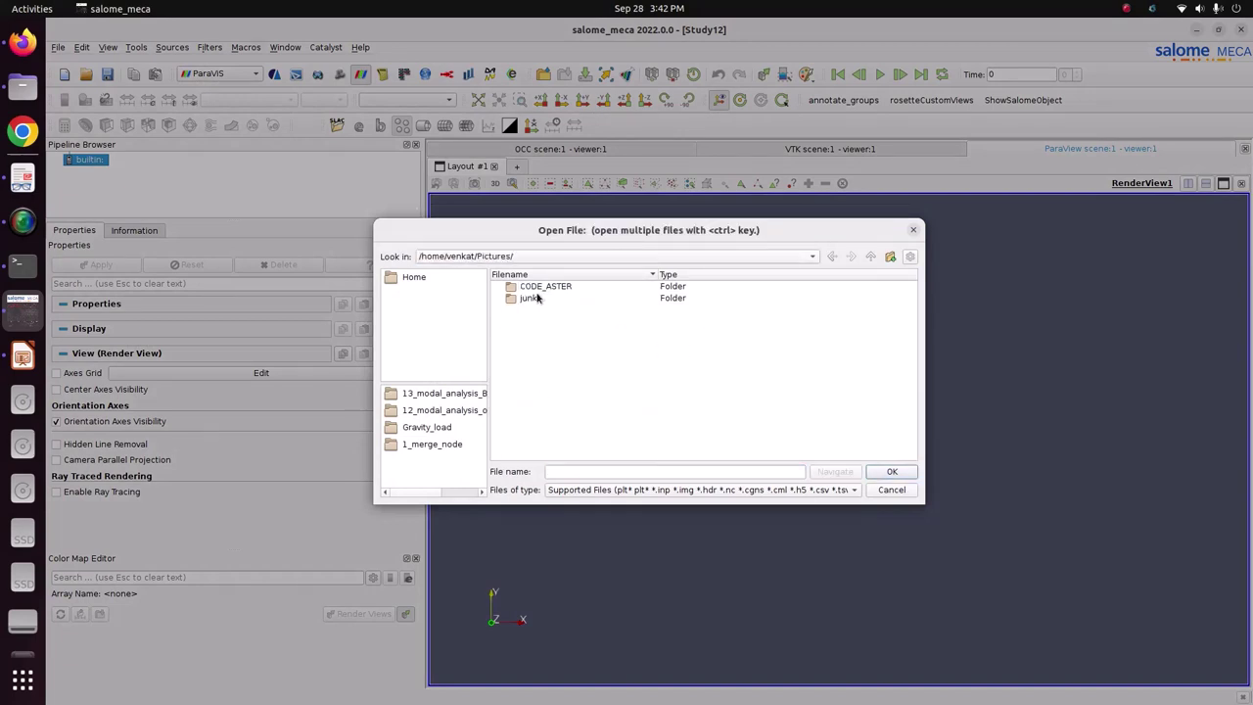
pyautogui.doubleClick(536, 287)
pyautogui.doubleClick(550, 310)
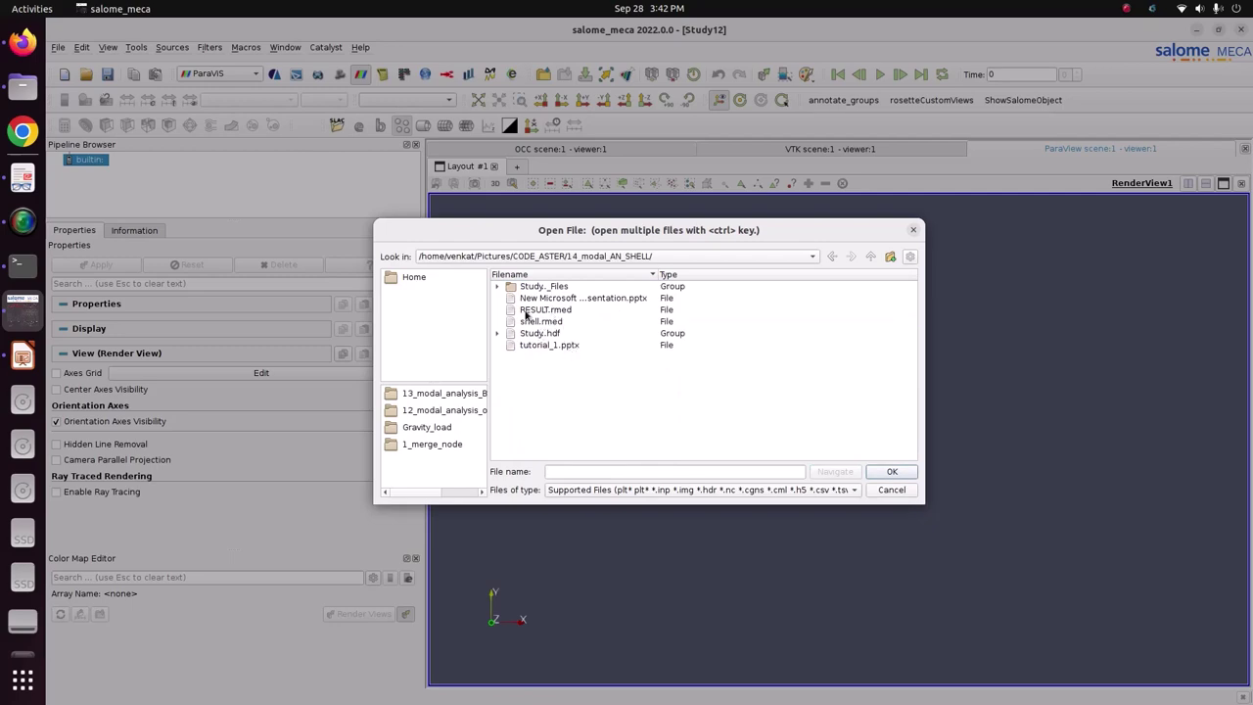
pyautogui.click(529, 311)
pyautogui.click(892, 471)
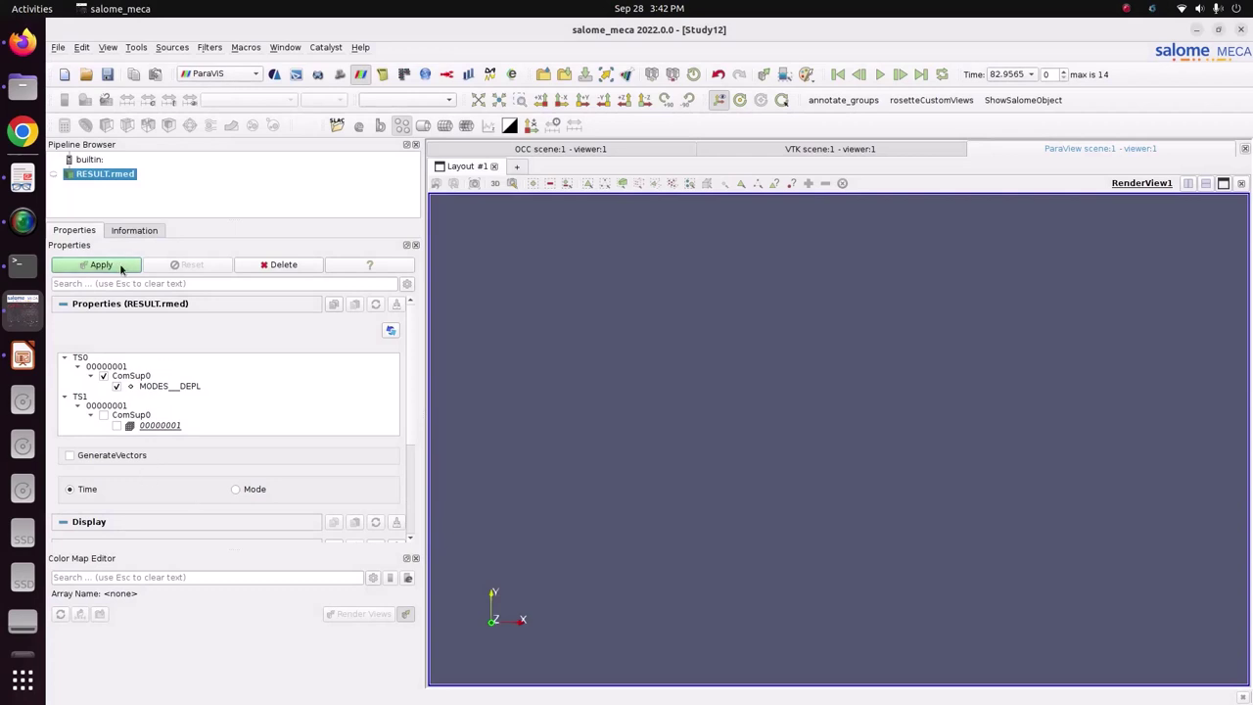
pyautogui.click(121, 270)
# Colour the beam by the MODES__DEPL field
pyautogui.moveTo(734, 420); pyautogui.dragTo(930, 431)
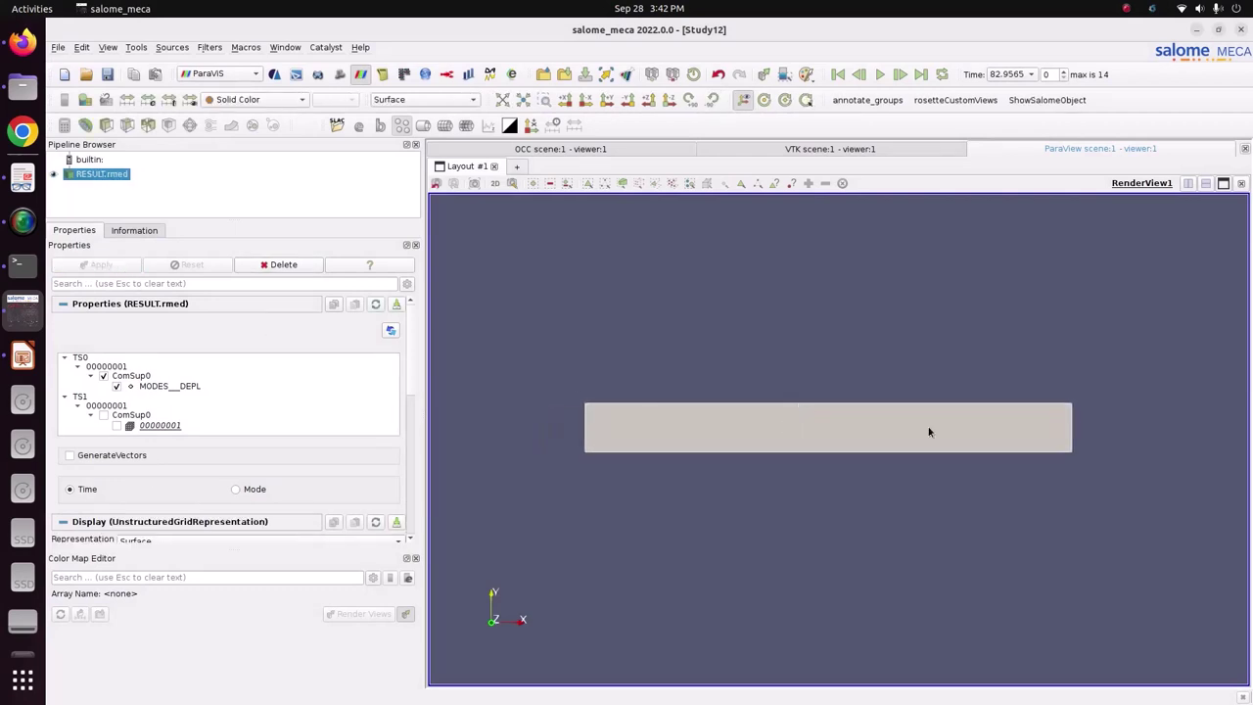
pyautogui.click(276, 102)
pyautogui.click(281, 119)
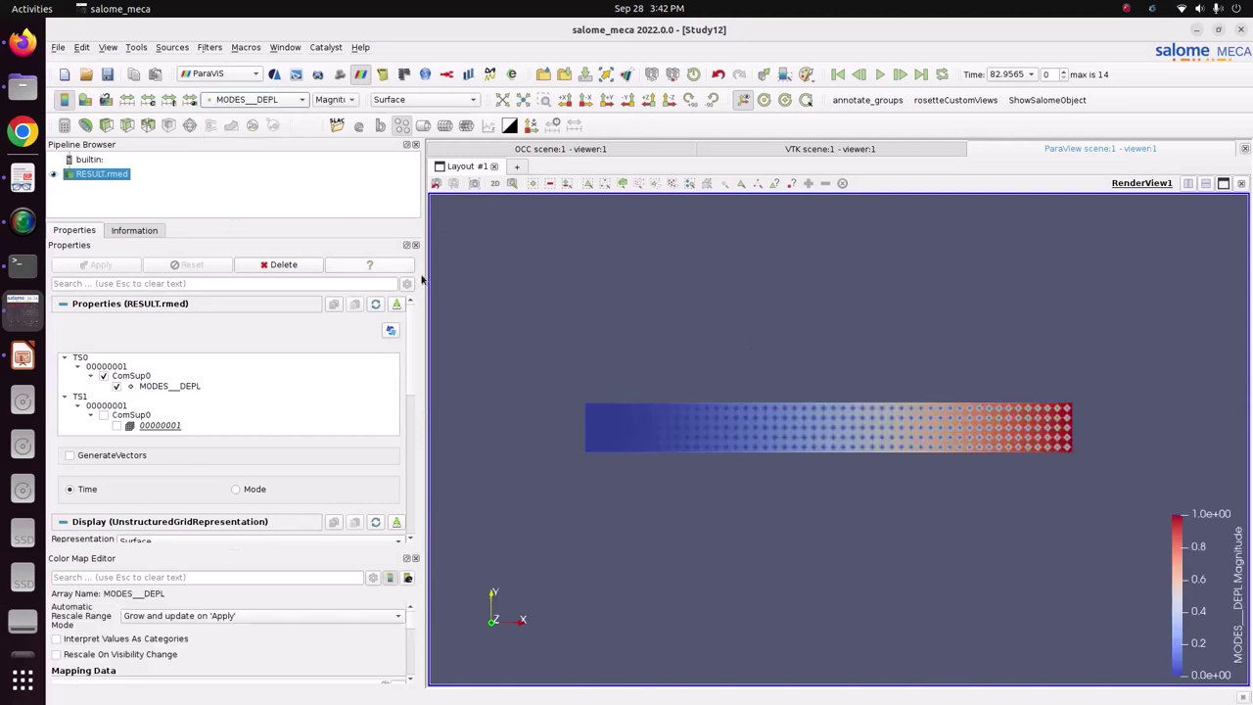
# Examine the displacement contours of successive modes by stepping the time value up to 1293.79
pyautogui.click(1008, 78)
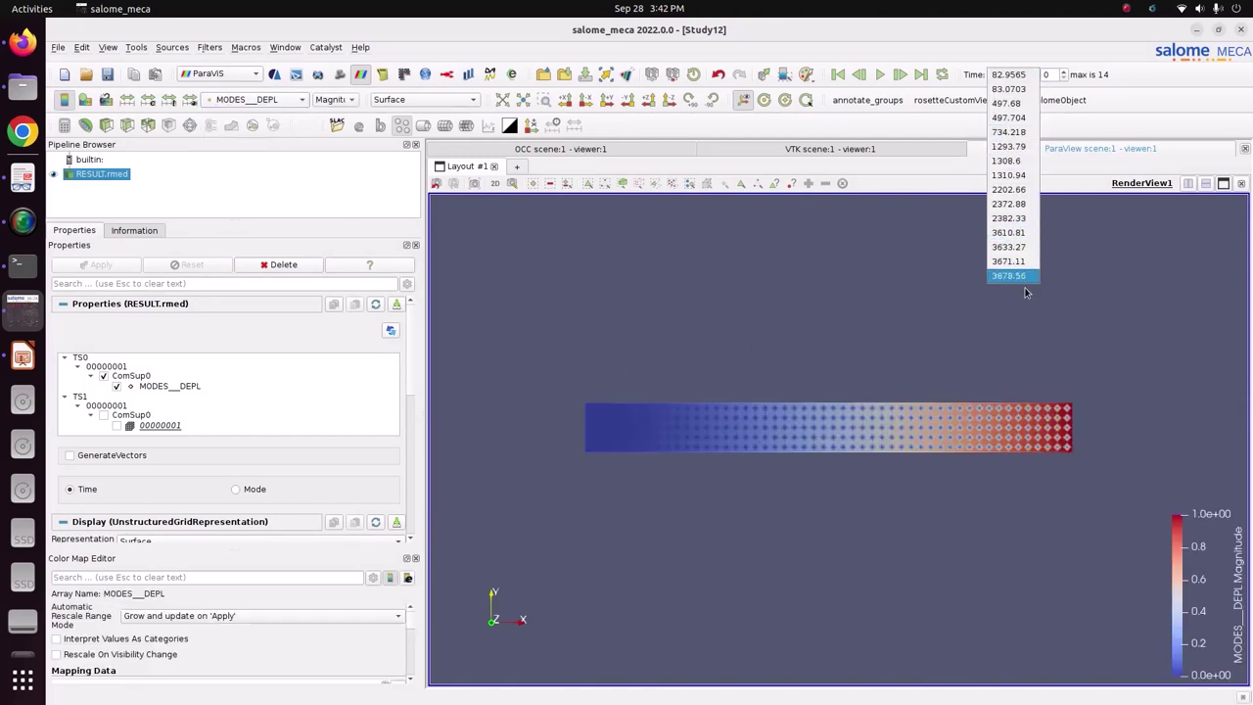
pyautogui.click(1011, 75)
pyautogui.click(1011, 75)
pyautogui.click(1011, 89)
pyautogui.click(1011, 75)
pyautogui.click(1012, 92)
pyautogui.click(1013, 78)
pyautogui.click(1015, 89)
pyautogui.click(1014, 76)
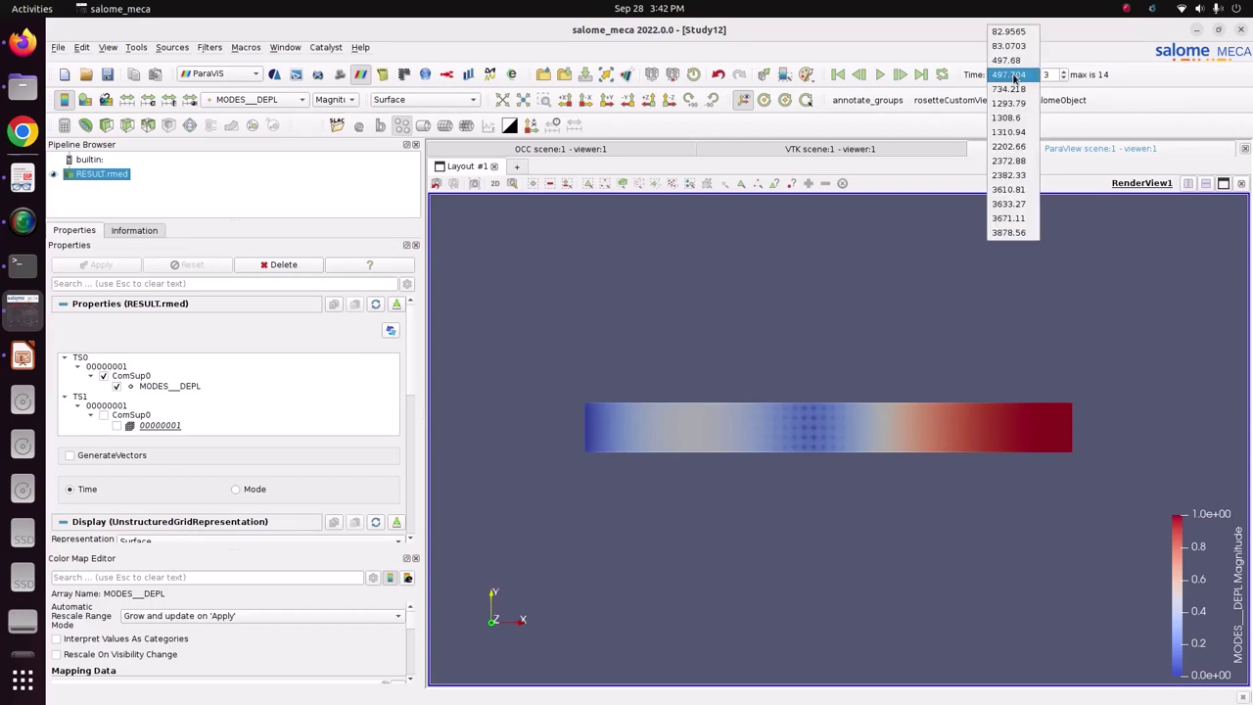
pyautogui.click(1019, 89)
pyautogui.click(1015, 76)
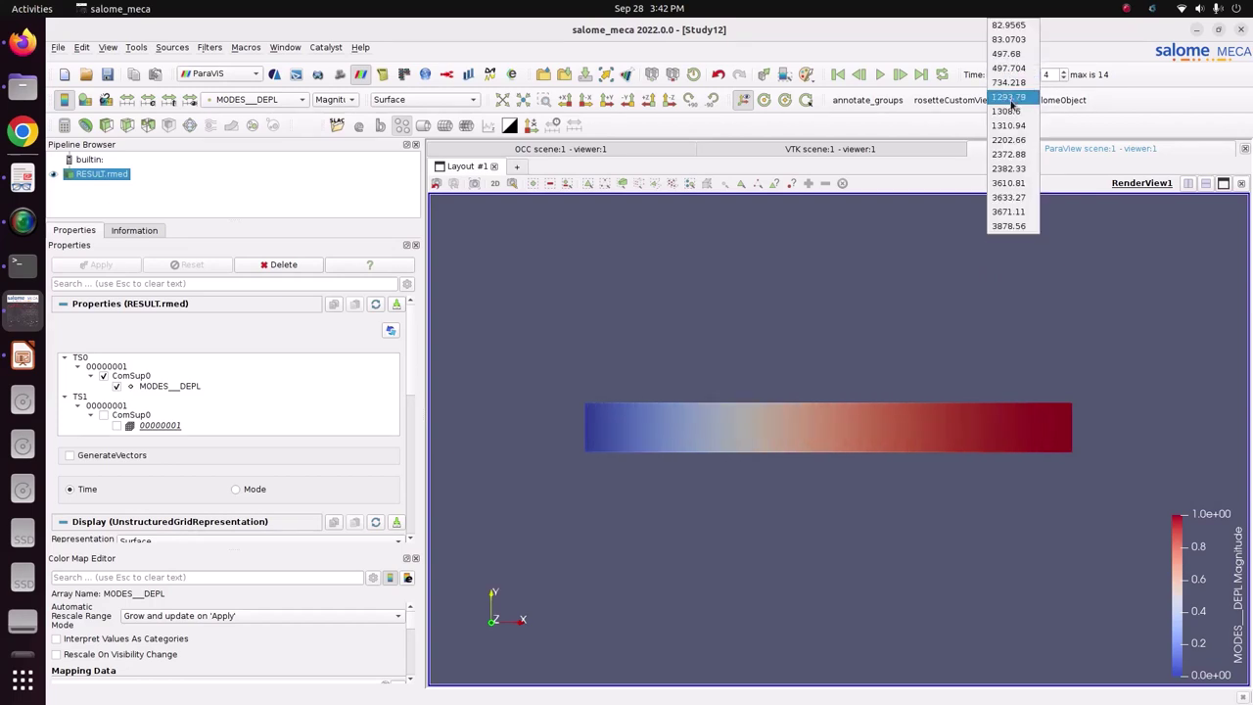
pyautogui.click(1010, 91)
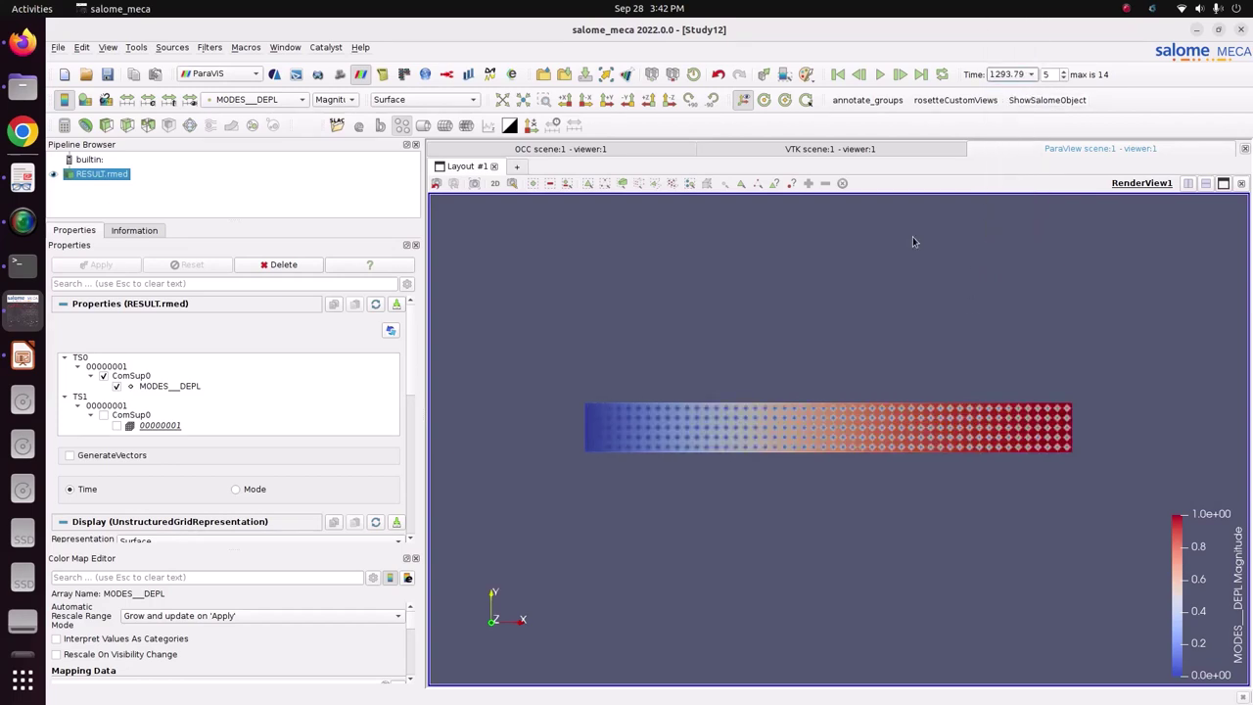
# Check the component choices for MODES__DEPL and return the displayed time to the first mode, 82.9565
pyautogui.click(346, 99)
pyautogui.click(347, 99)
pyautogui.click(1014, 76)
pyautogui.click(1009, 25)
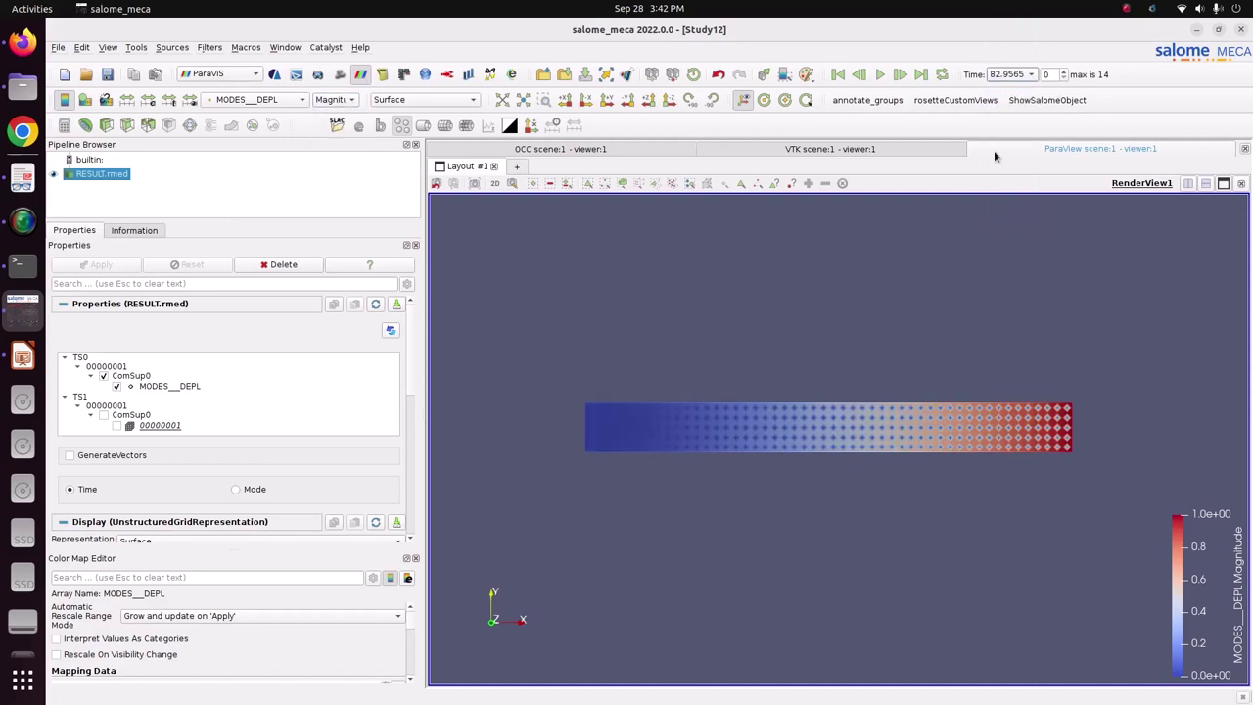
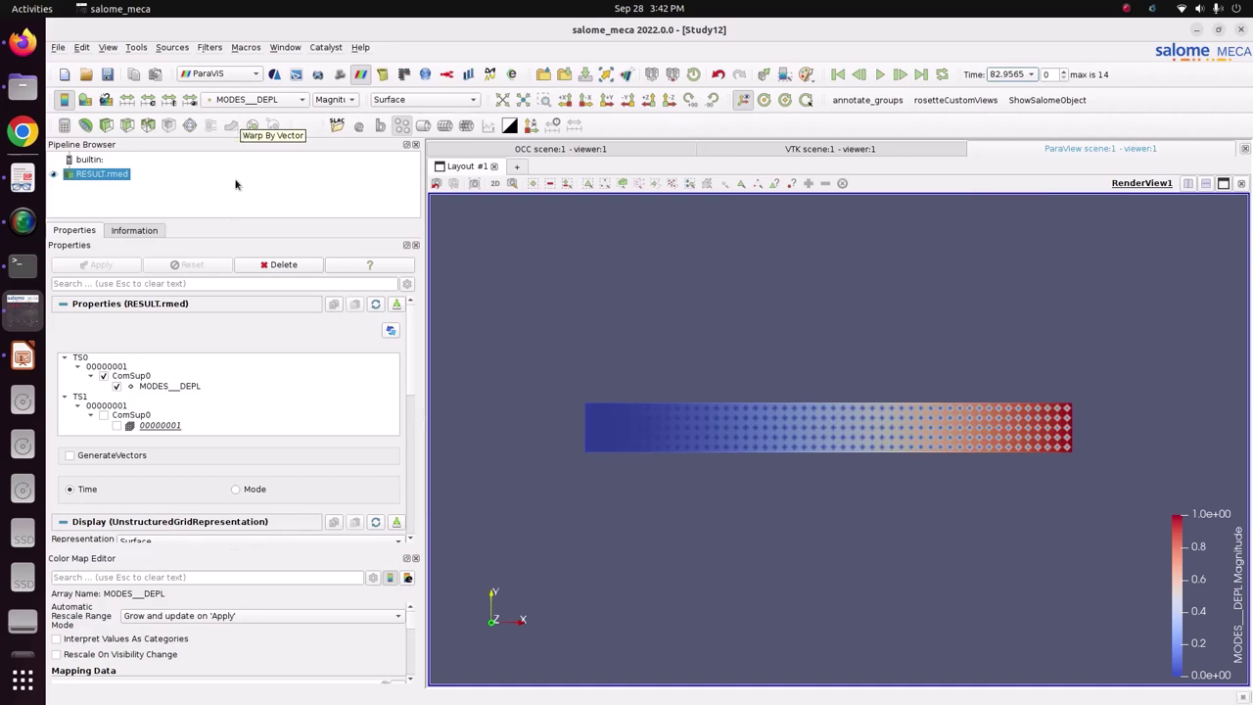
# Enable GenerateVectors for RESULT.rmed and apply the change
pyautogui.click(70, 456)
pyautogui.click(101, 265)
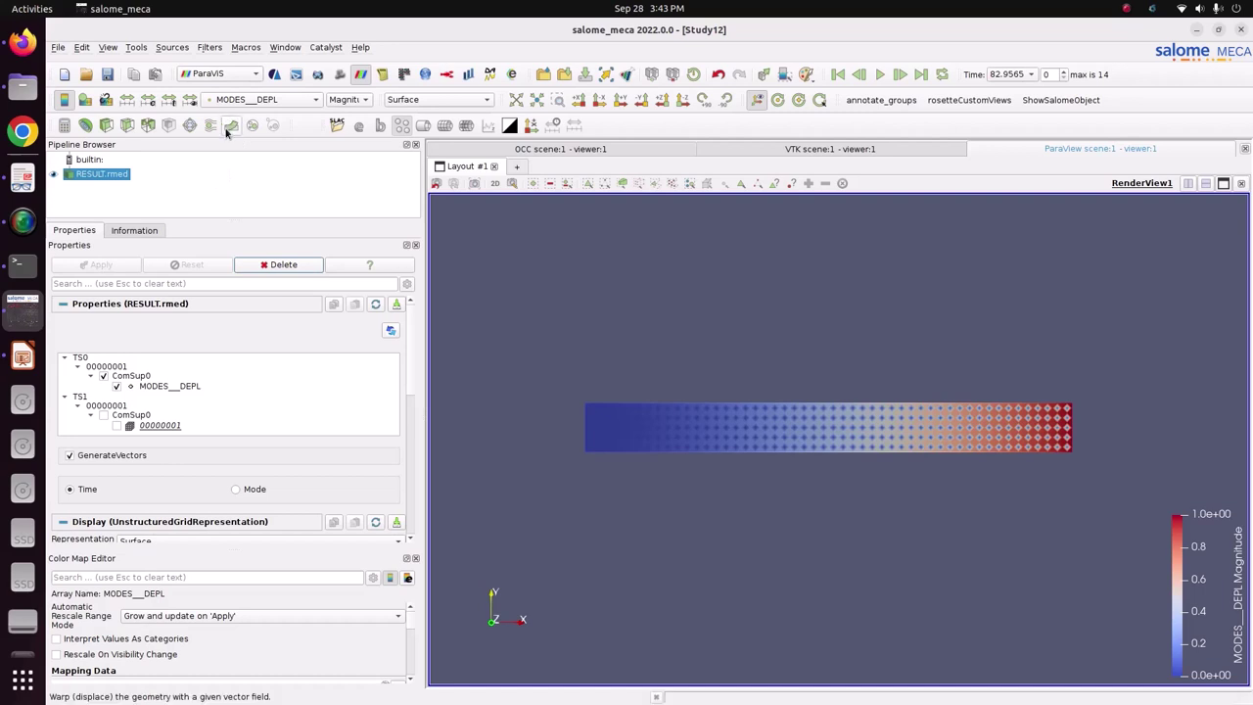
# Try colouring the beam by MODES__DEPL_Vector, and restore the MODES__DEPL colouring with the Magnitude component
pyautogui.click(257, 99)
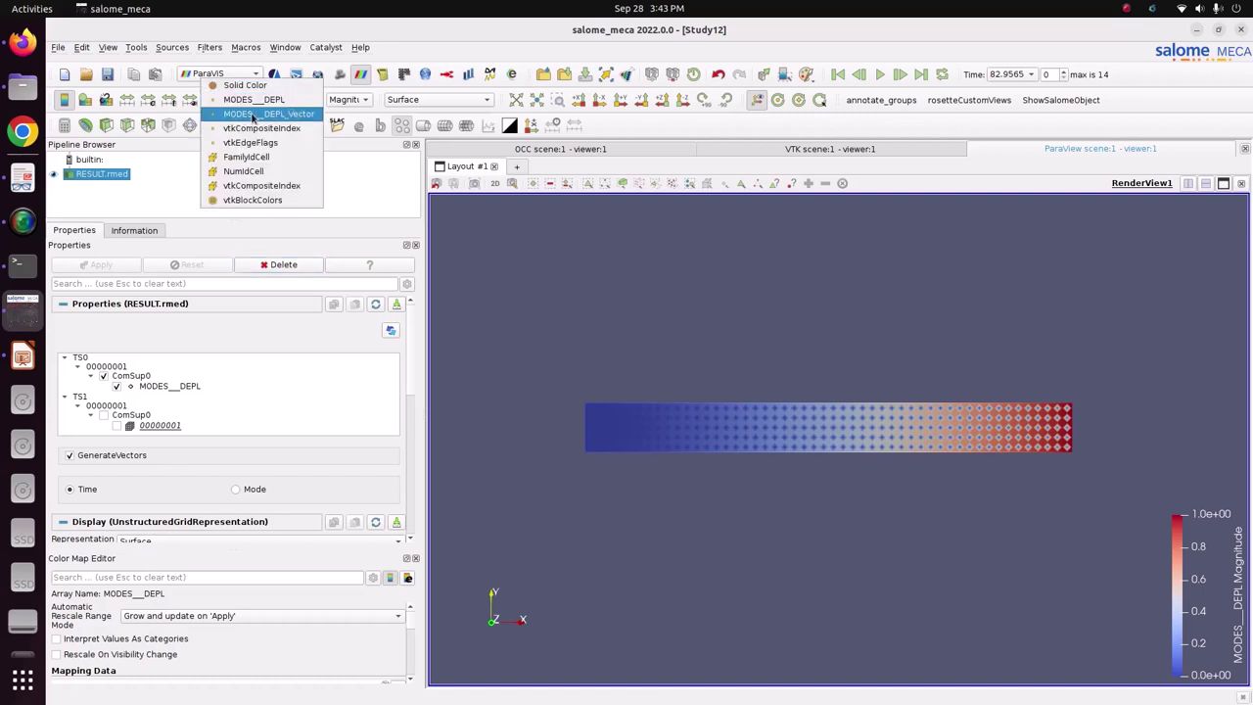
pyautogui.click(245, 114)
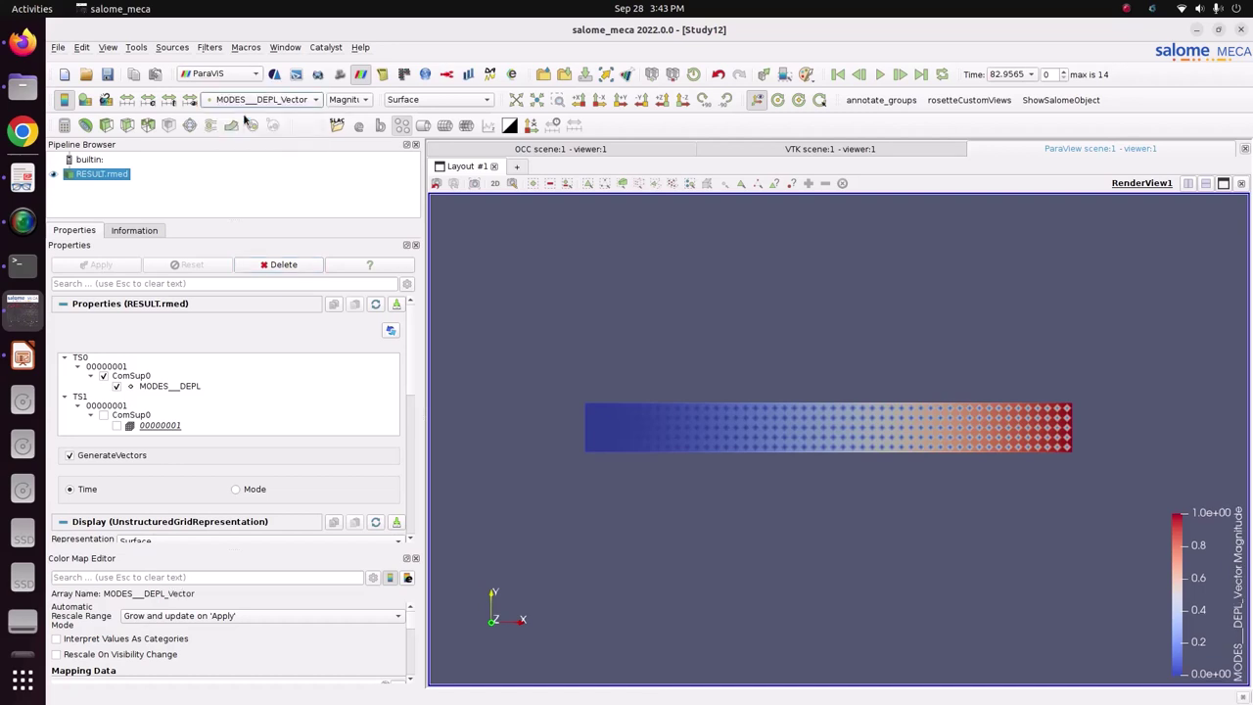
pyautogui.click(348, 99)
pyautogui.click(354, 102)
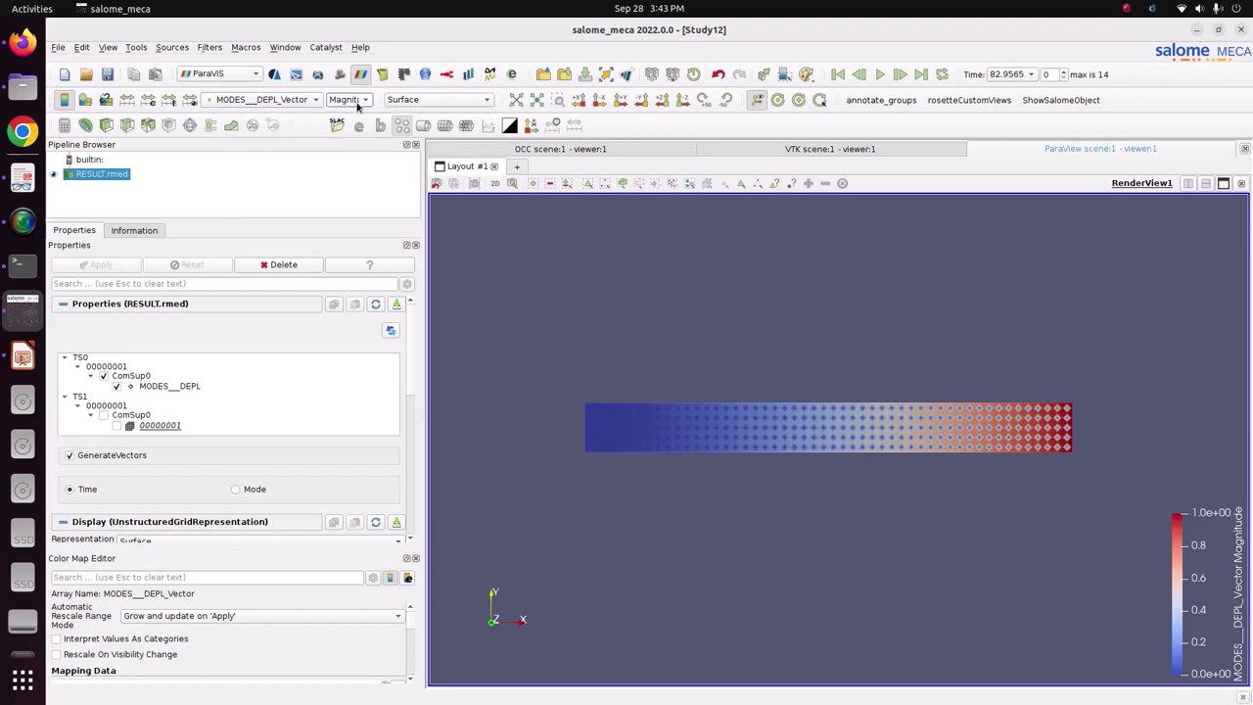
pyautogui.click(279, 99)
pyautogui.click(272, 86)
pyautogui.click(332, 101)
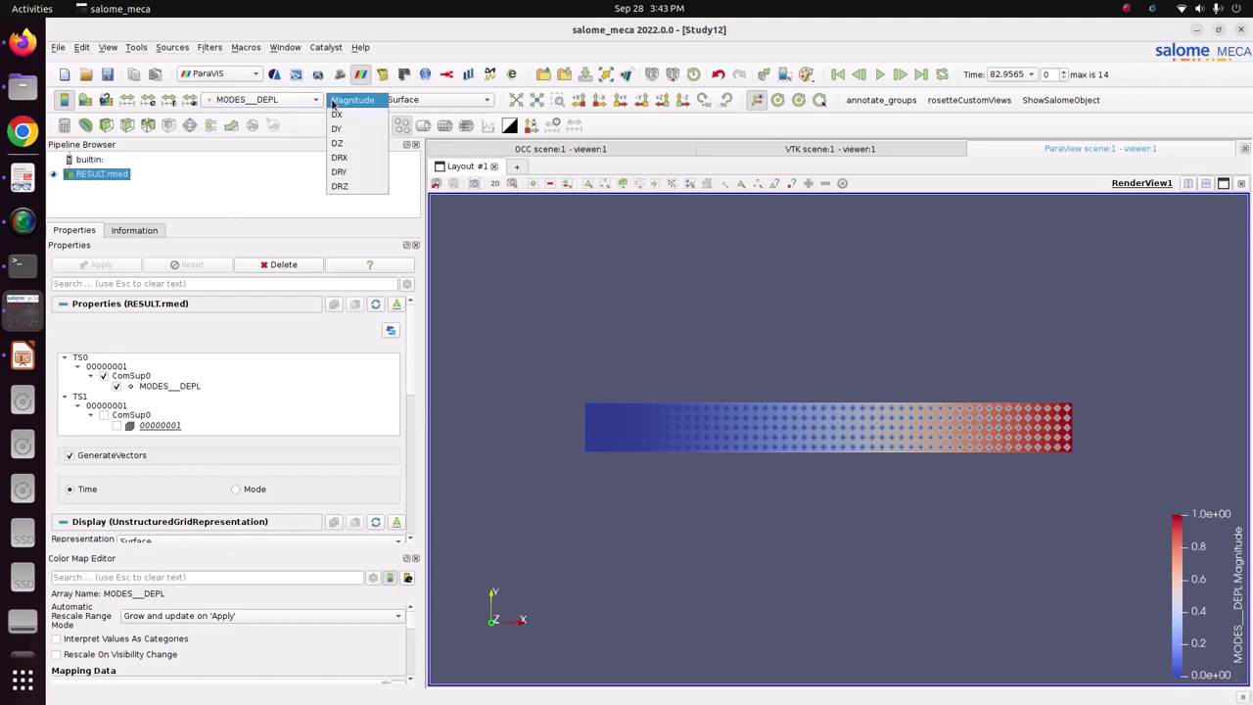
pyautogui.click(345, 100)
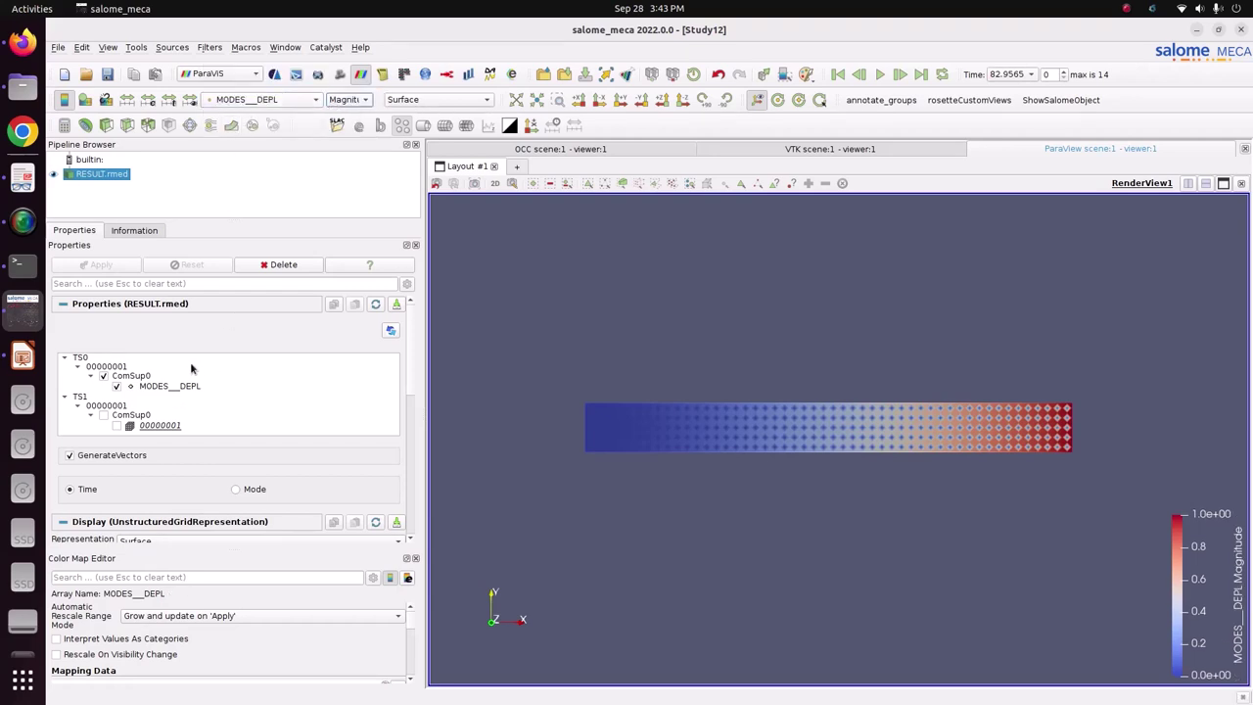
# Apply a Warp By Vector filter to the result using MODES__DEPL_Vector with a scale factor of 0.17205
pyautogui.click(231, 126)
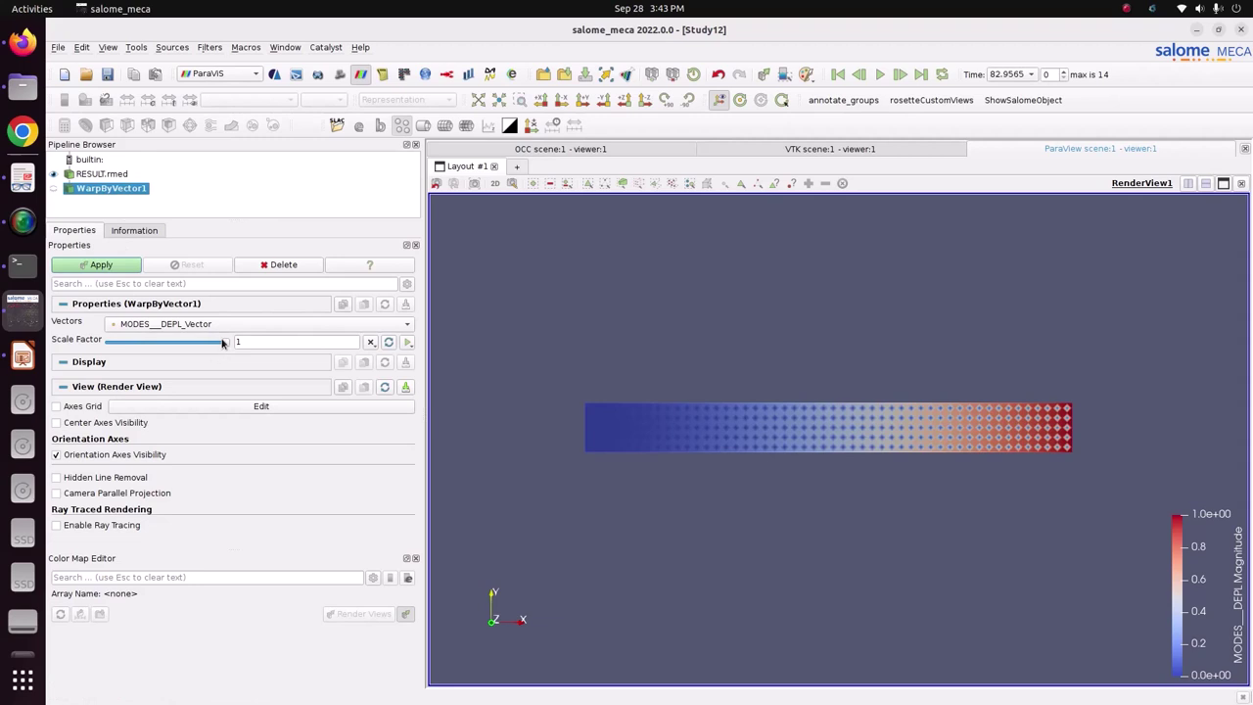
pyautogui.moveTo(224, 343); pyautogui.dragTo(163, 340)
pyautogui.click(115, 267)
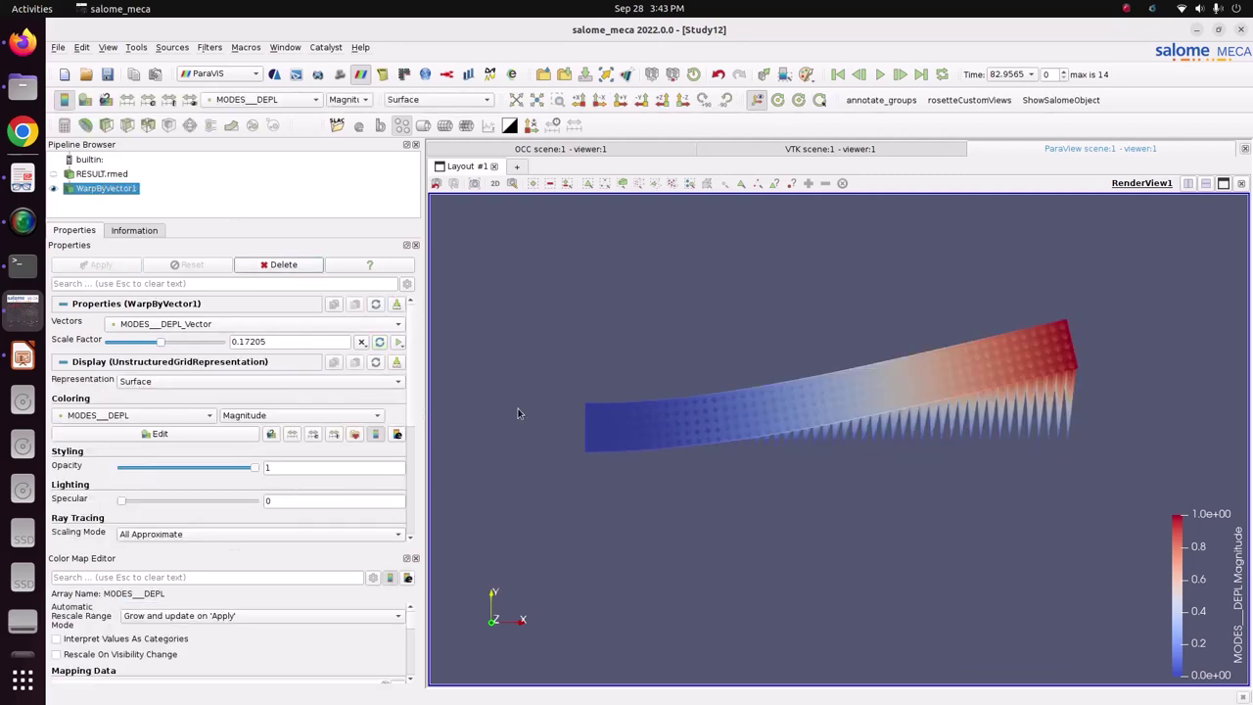
# Inspect the warped first mode shape and the spikes along the beam's lower edge up close
pyautogui.moveTo(871, 502); pyautogui.dragTo(987, 386)
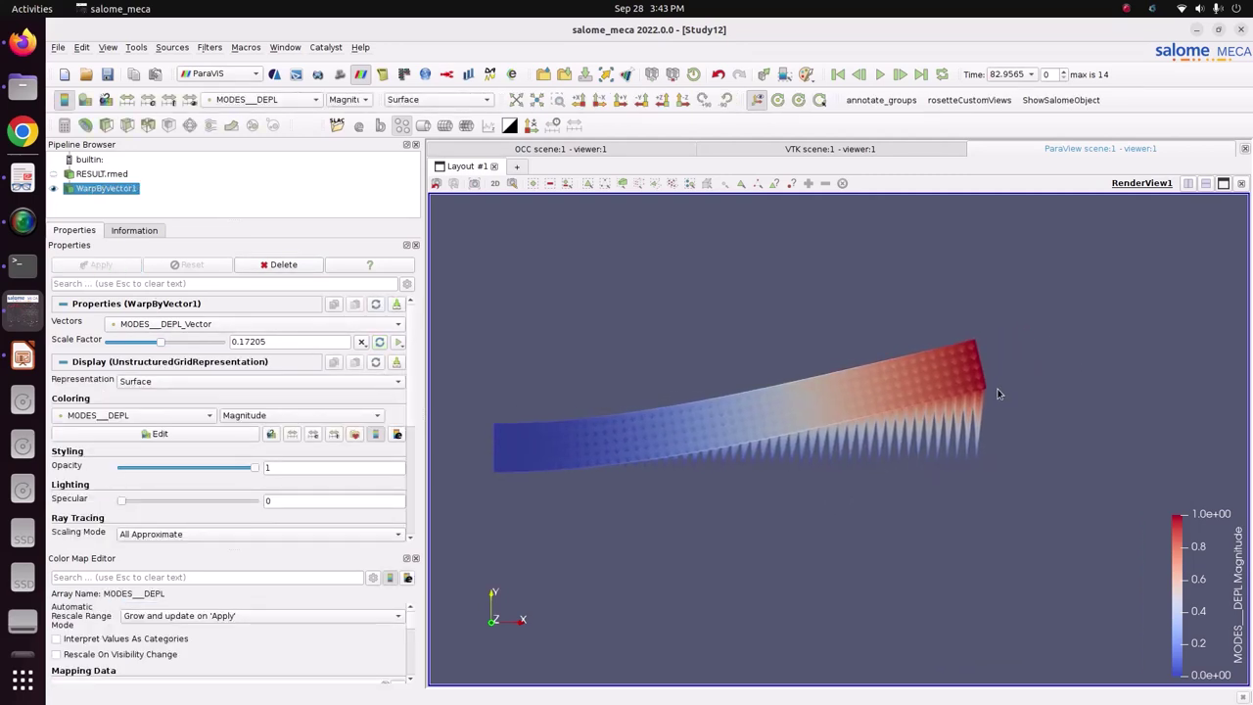
pyautogui.scroll(2, 930, 426)
pyautogui.scroll(-4, 930, 425)
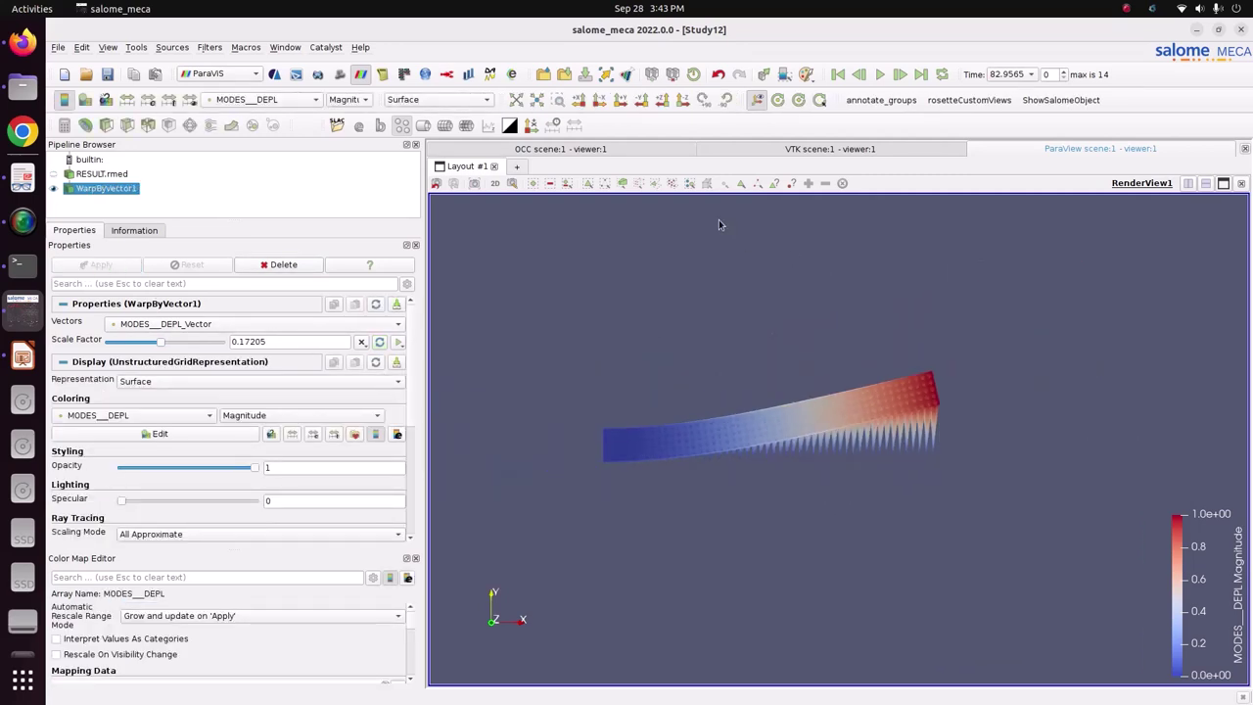
pyautogui.scroll(4, 935, 423)
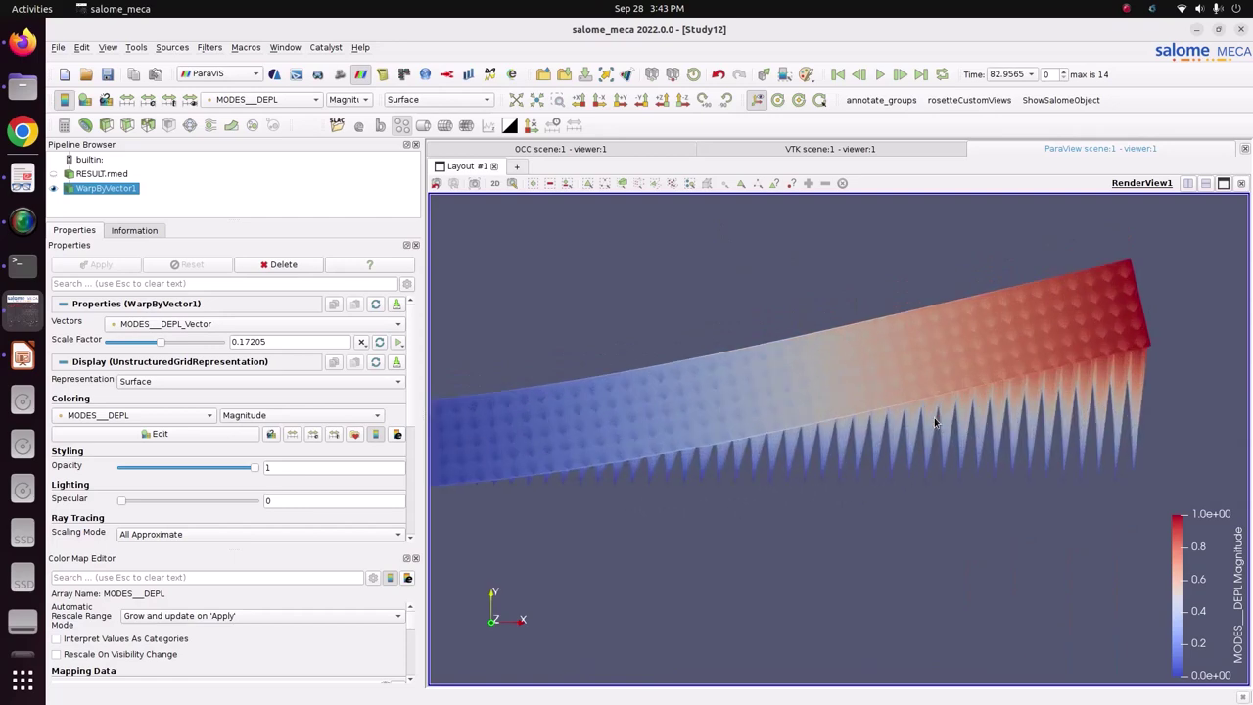
pyautogui.scroll(-2, 935, 423)
pyautogui.scroll(5, 796, 473)
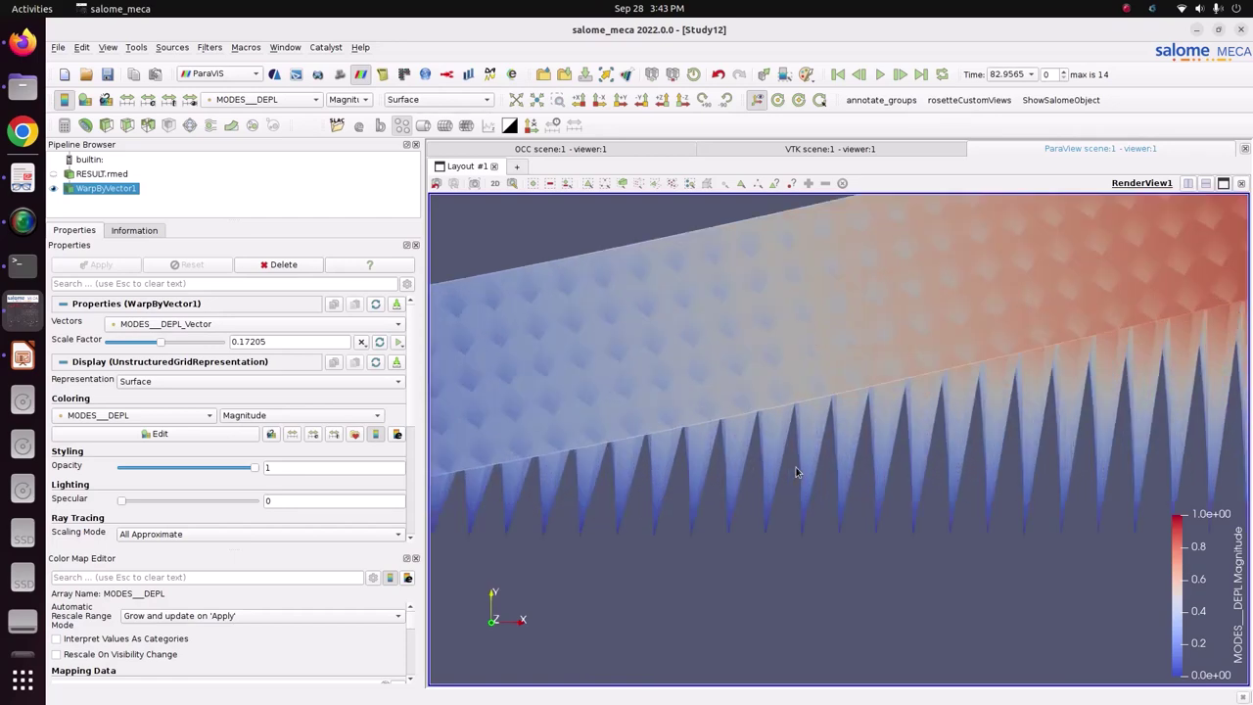
pyautogui.scroll(-3, 796, 473)
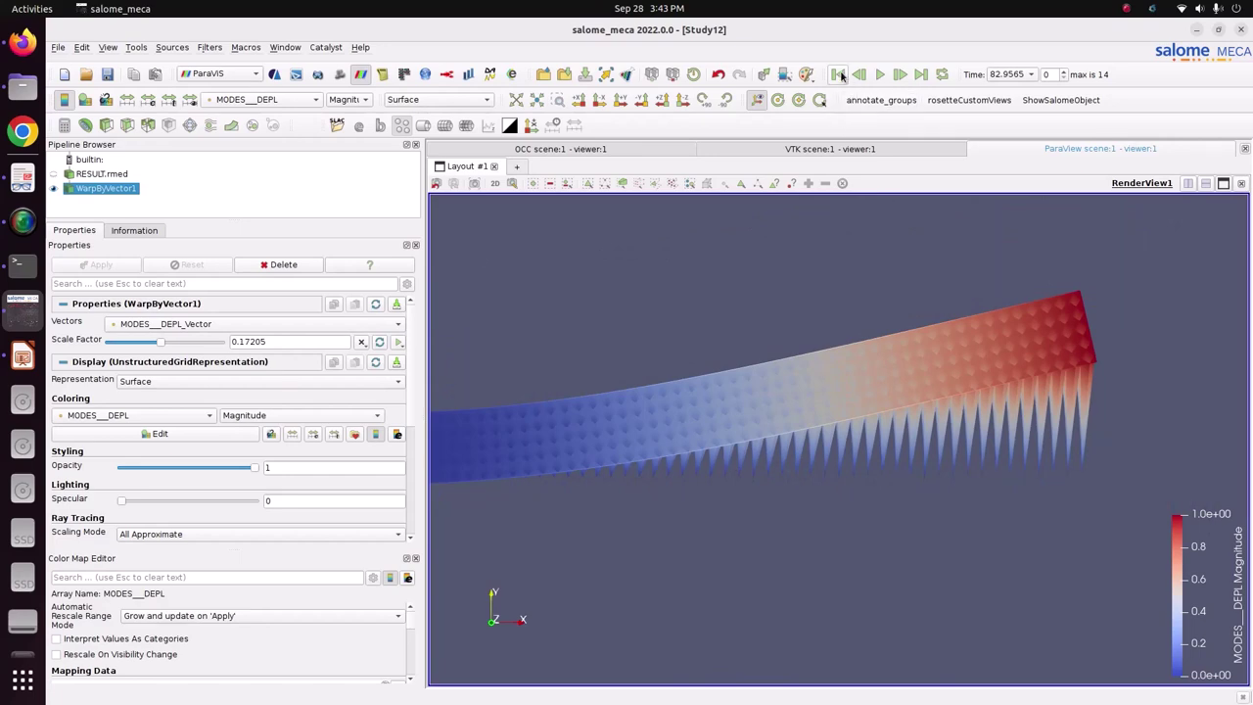
# Play the warped shapes through all modes, rewind to the first, and advance to the 83.0703 mode
pyautogui.click(880, 75)
pyautogui.click(880, 75)
pyautogui.click(880, 74)
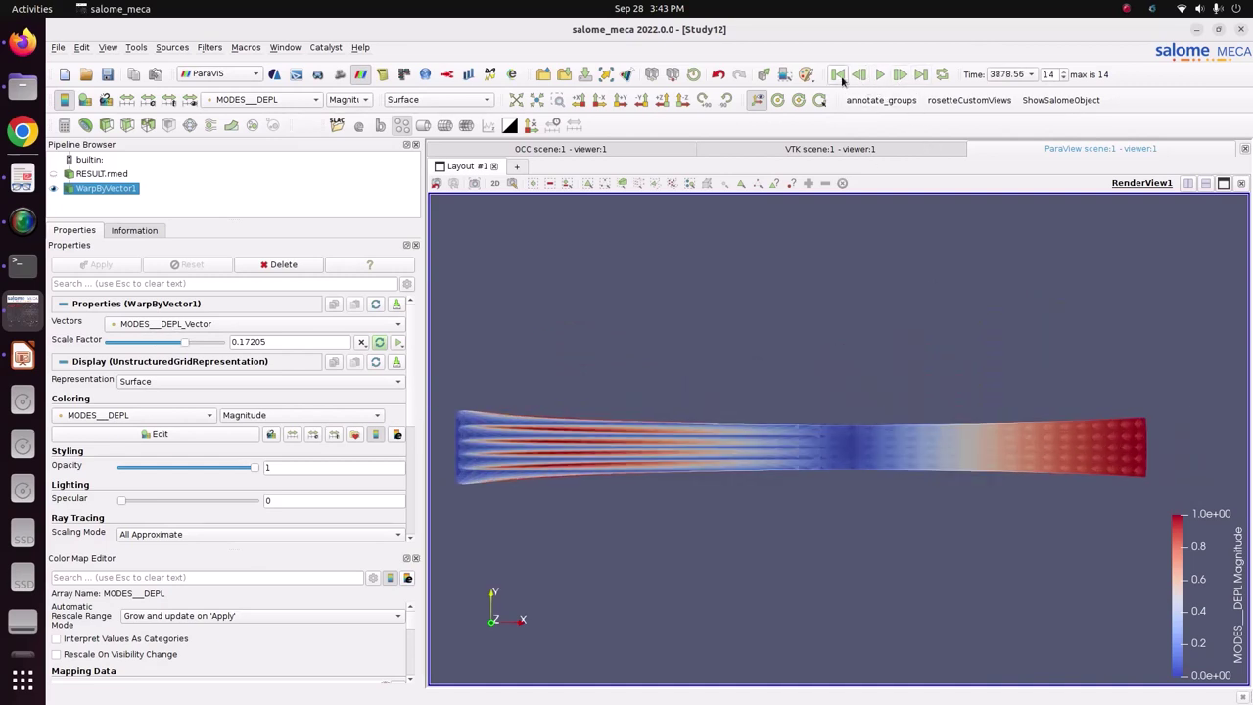
pyautogui.click(839, 75)
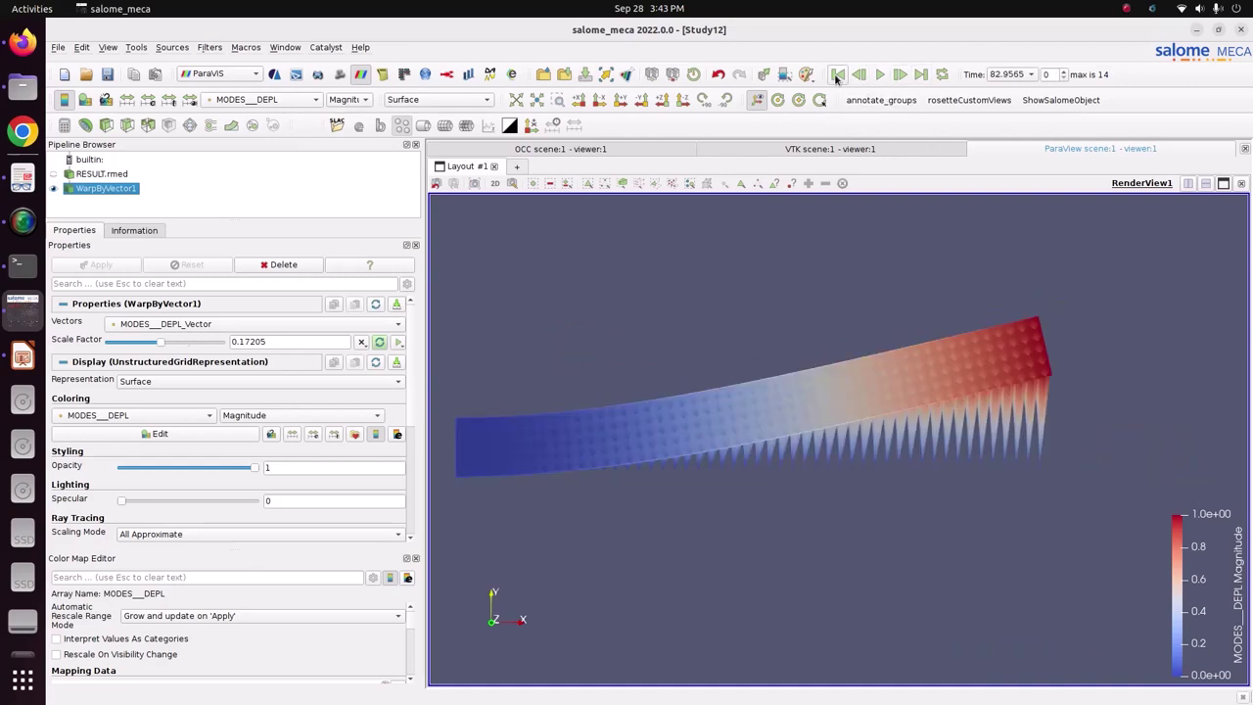
pyautogui.click(899, 75)
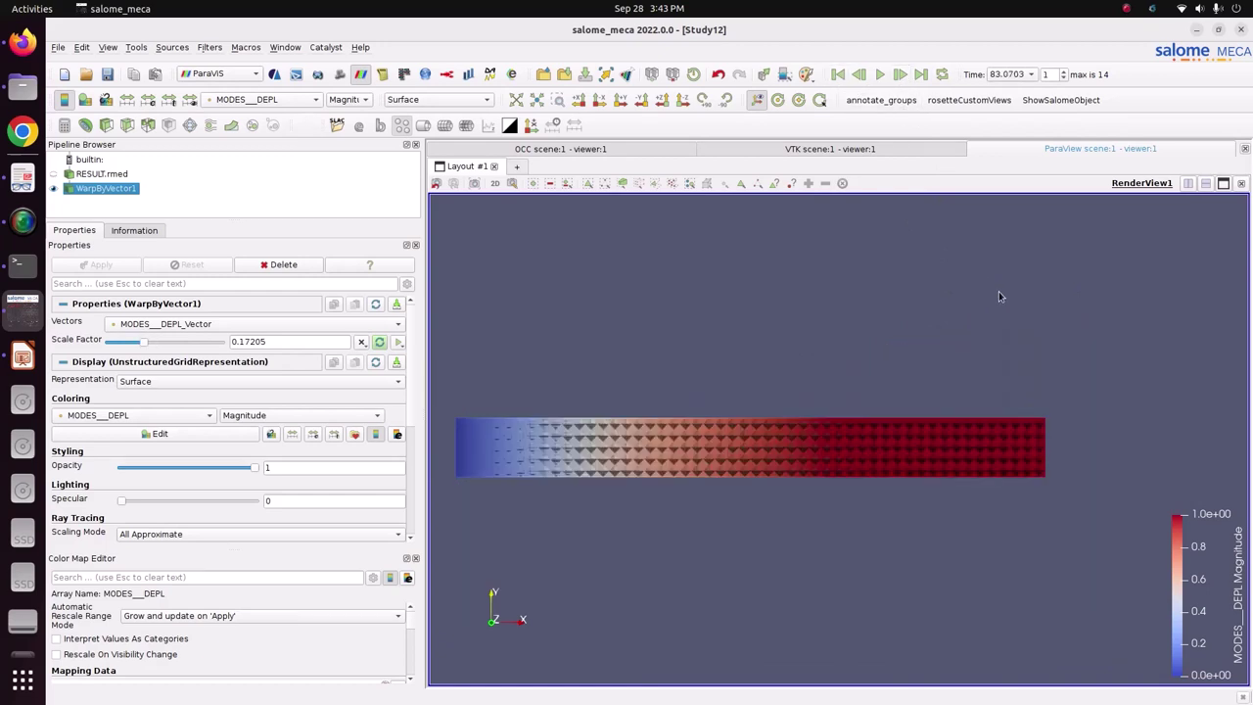
# Examine the warped second mode shape from the standard Z, Y and +X view directions
pyautogui.click(679, 102)
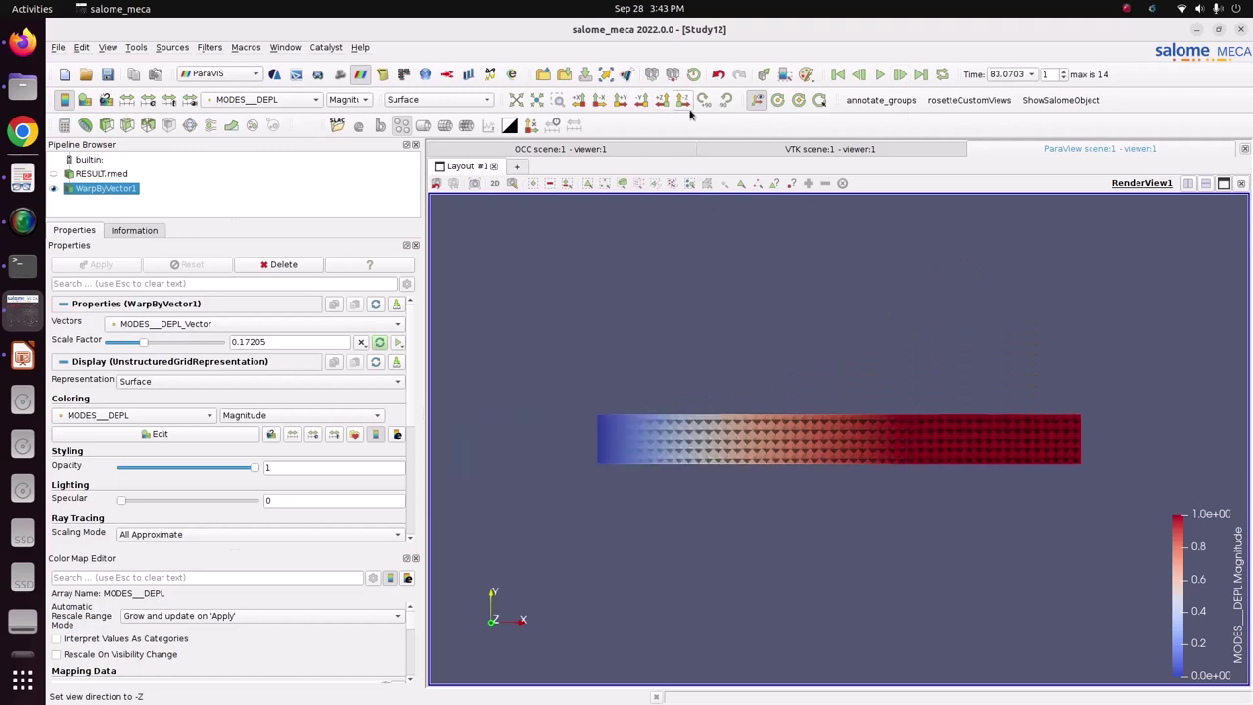
pyautogui.click(664, 102)
pyautogui.click(644, 102)
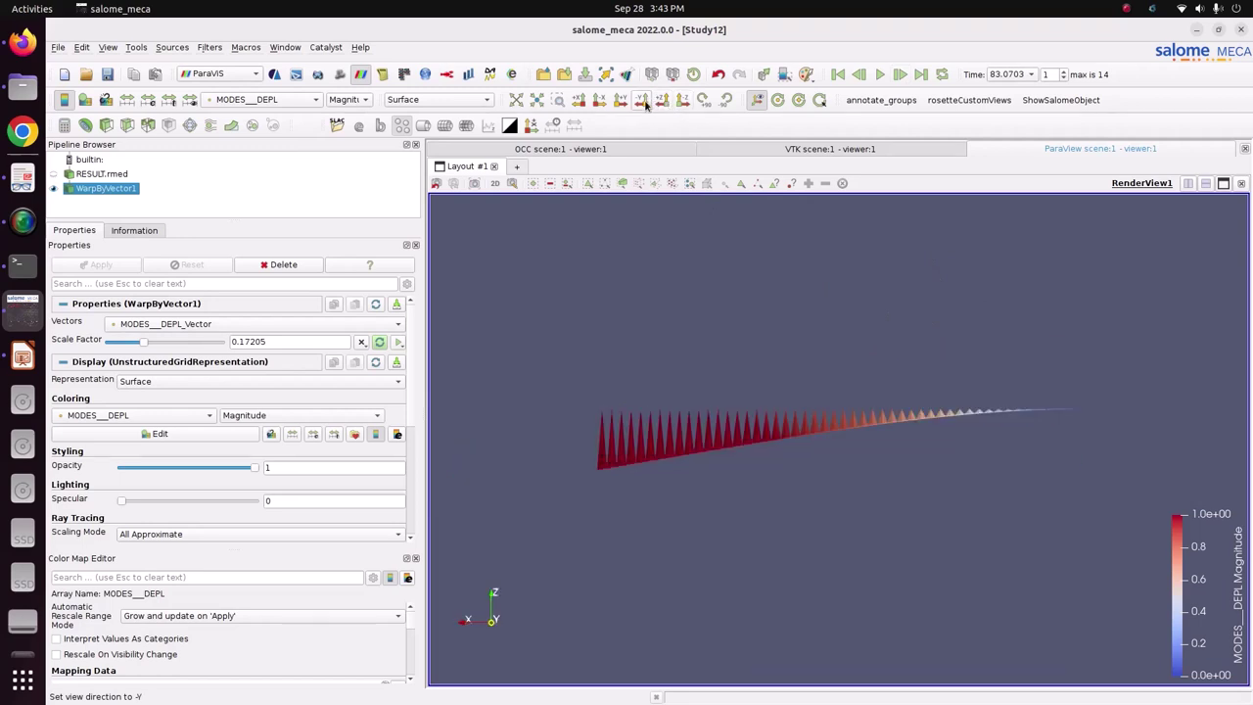
pyautogui.click(623, 103)
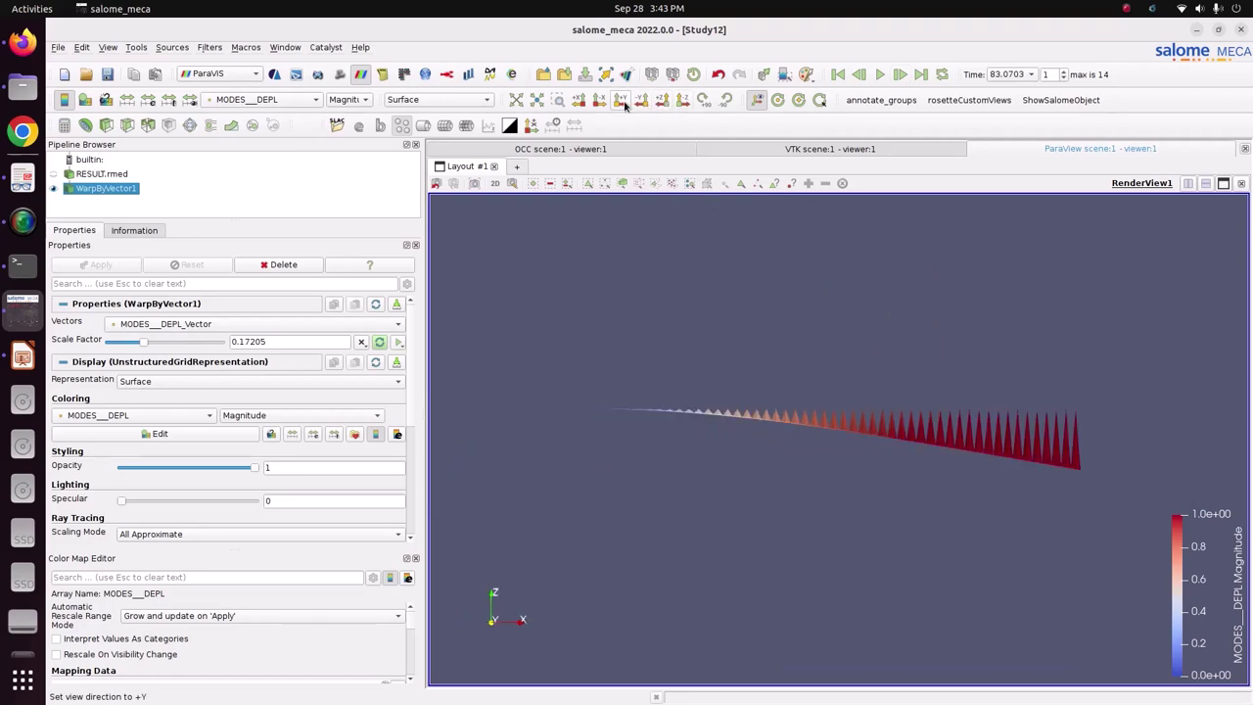
pyautogui.click(579, 102)
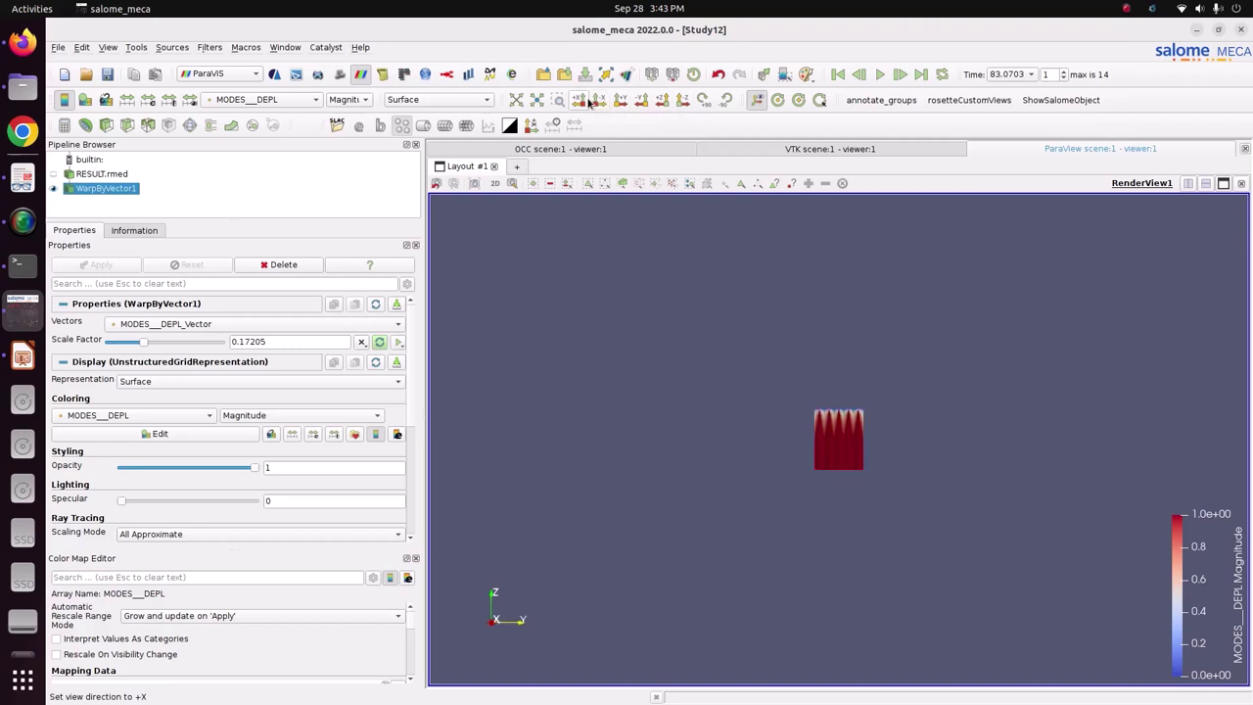
# View the warped beam along +Y, compare the last, first and second modes, and select the 497.68 mode
pyautogui.click(618, 102)
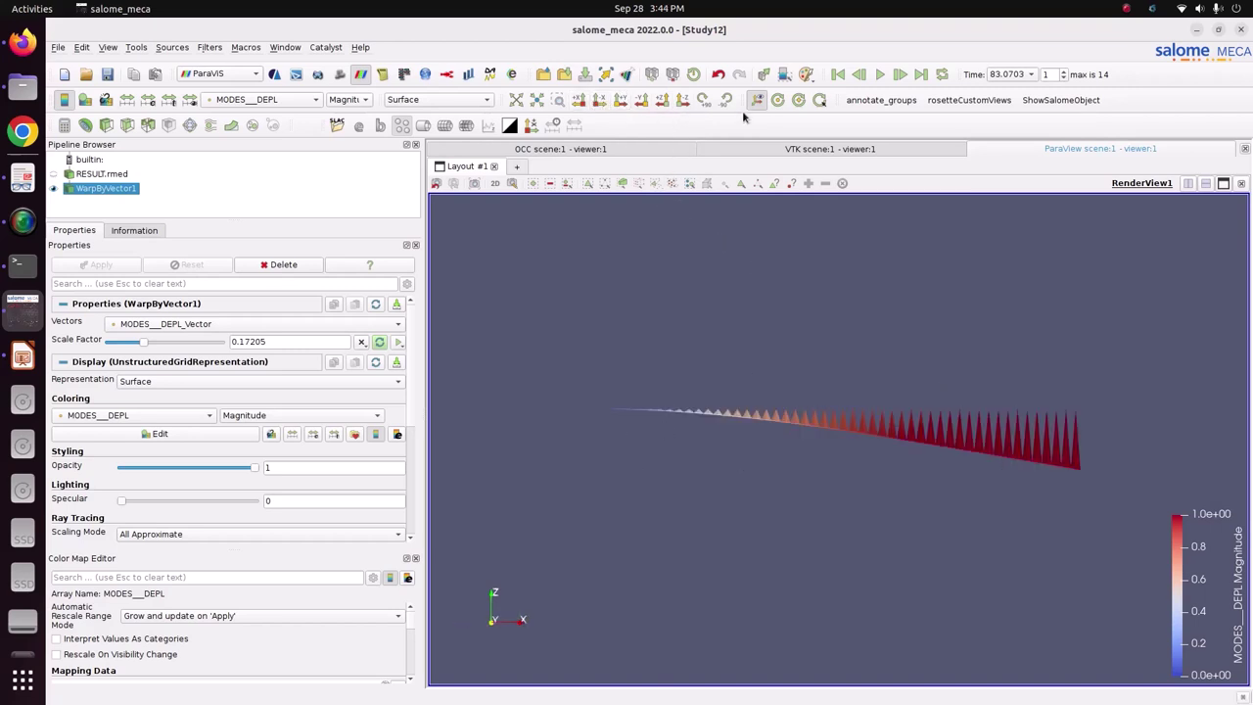
pyautogui.click(921, 76)
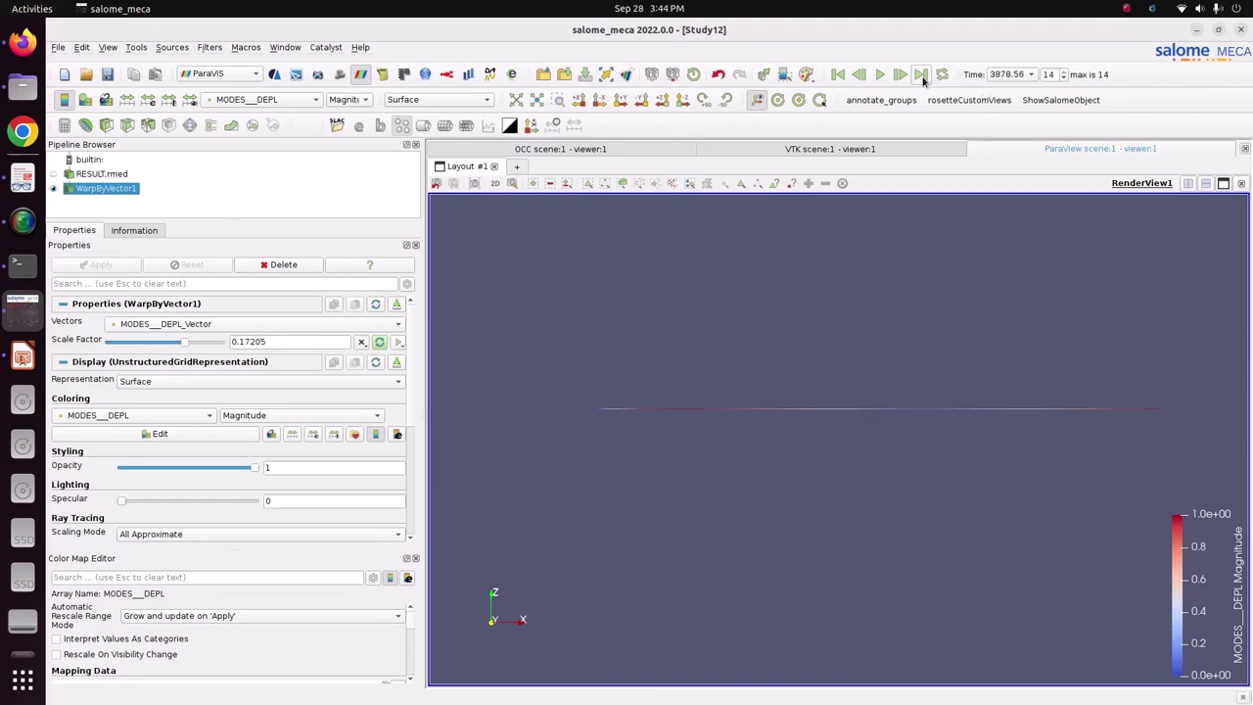
pyautogui.scroll(2, 691, 433)
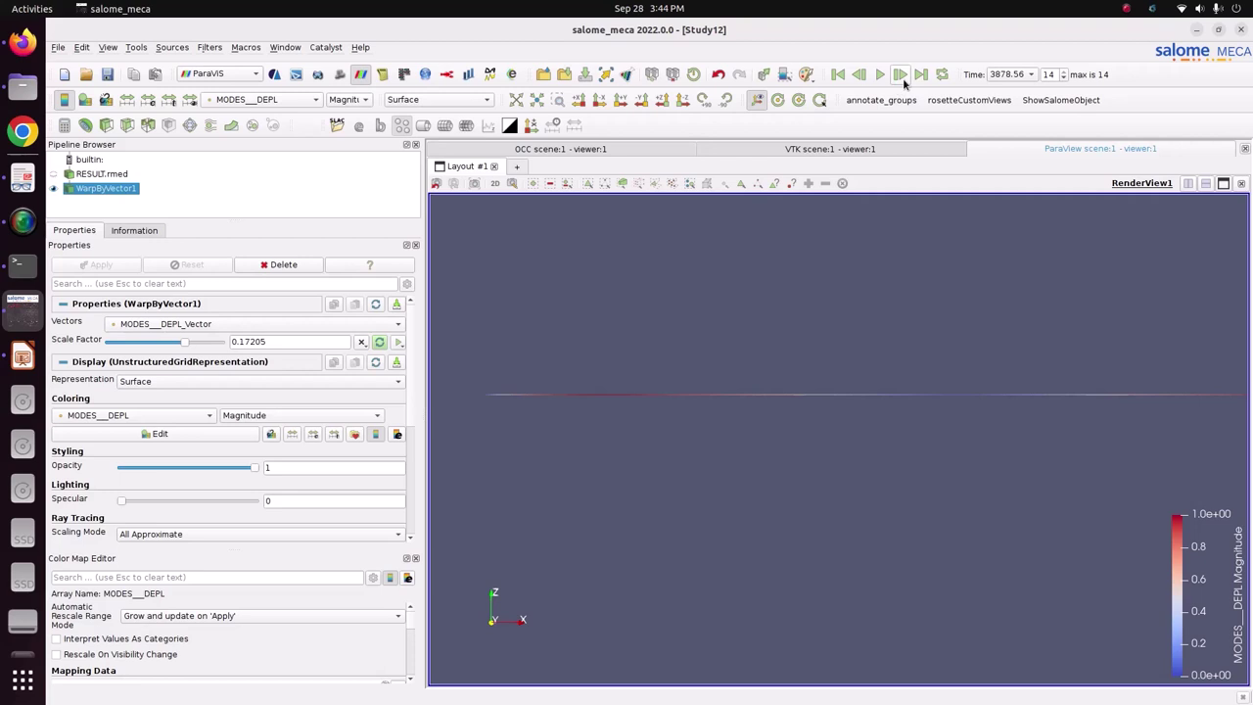
pyautogui.click(838, 76)
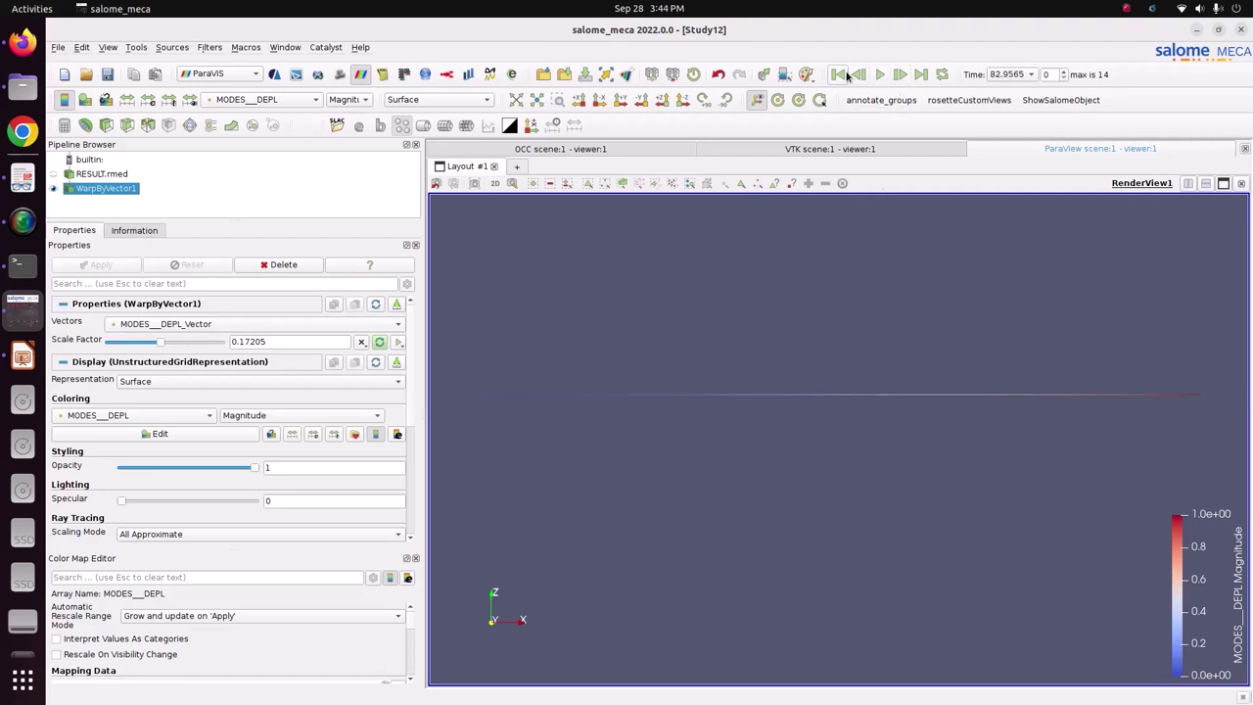
pyautogui.click(900, 74)
pyautogui.click(1003, 77)
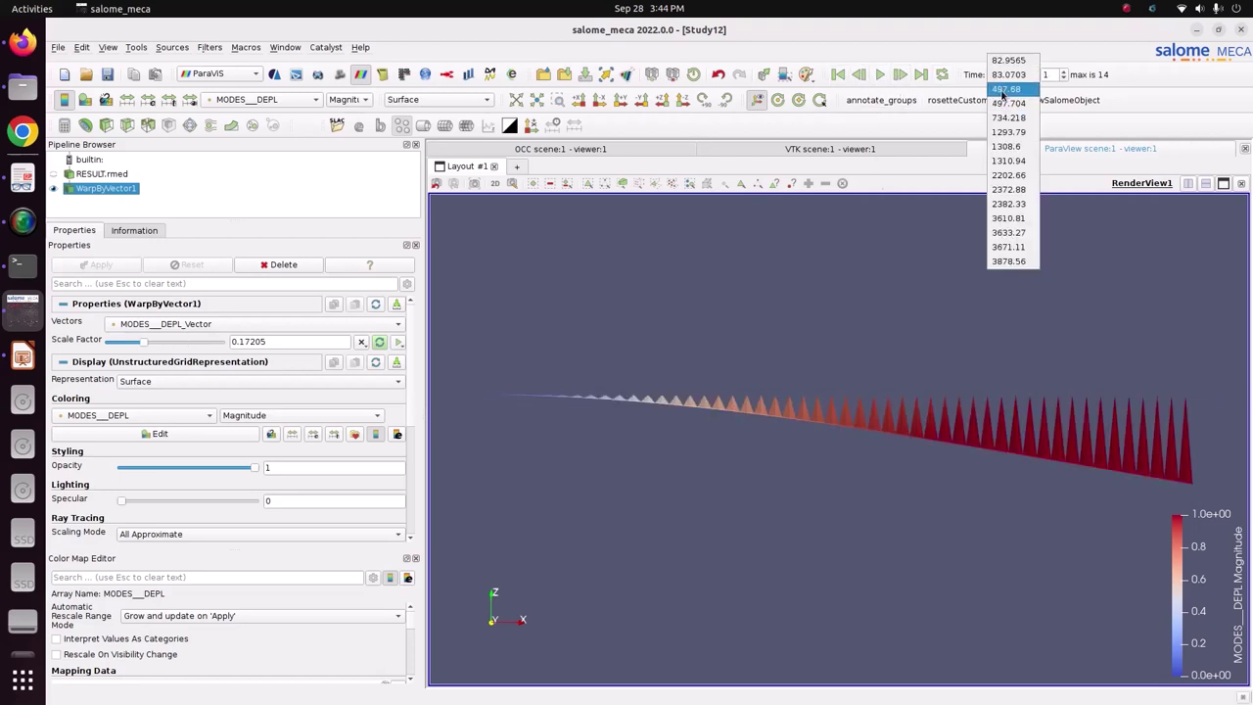
pyautogui.click(1005, 89)
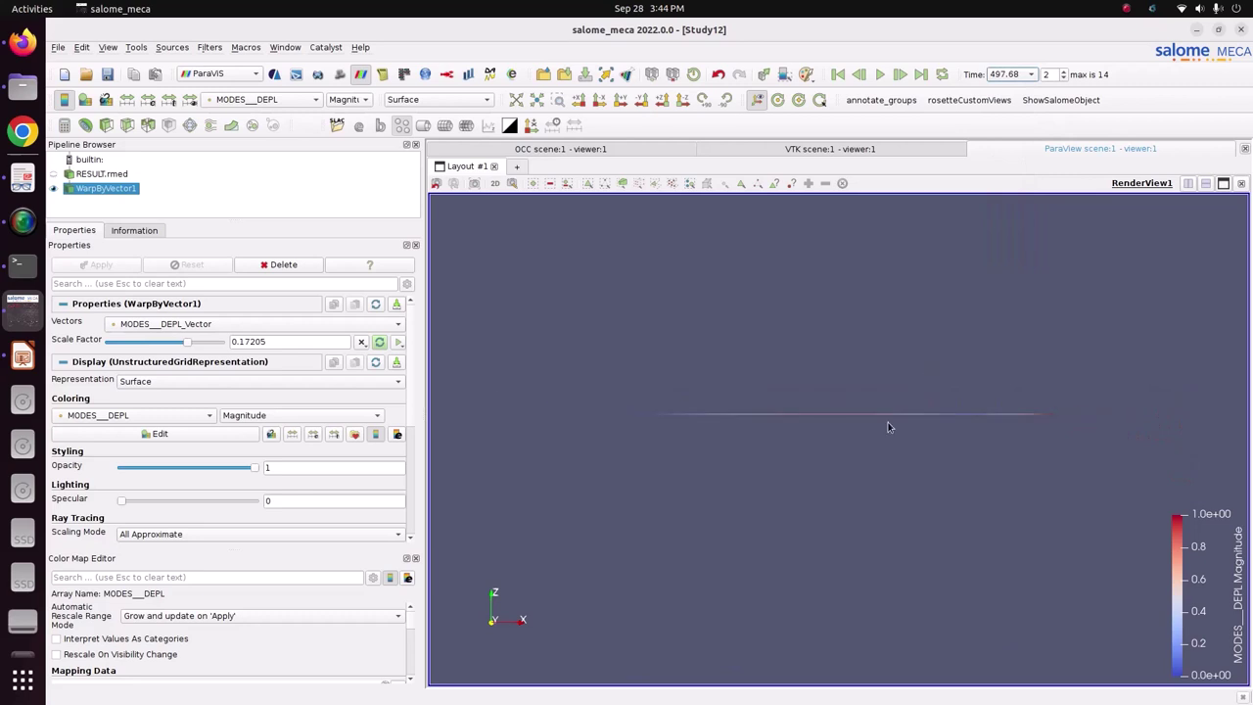
# Select the 497.704 mode and examine the spikes along the warped beam up close
pyautogui.click(1009, 74)
pyautogui.click(1009, 90)
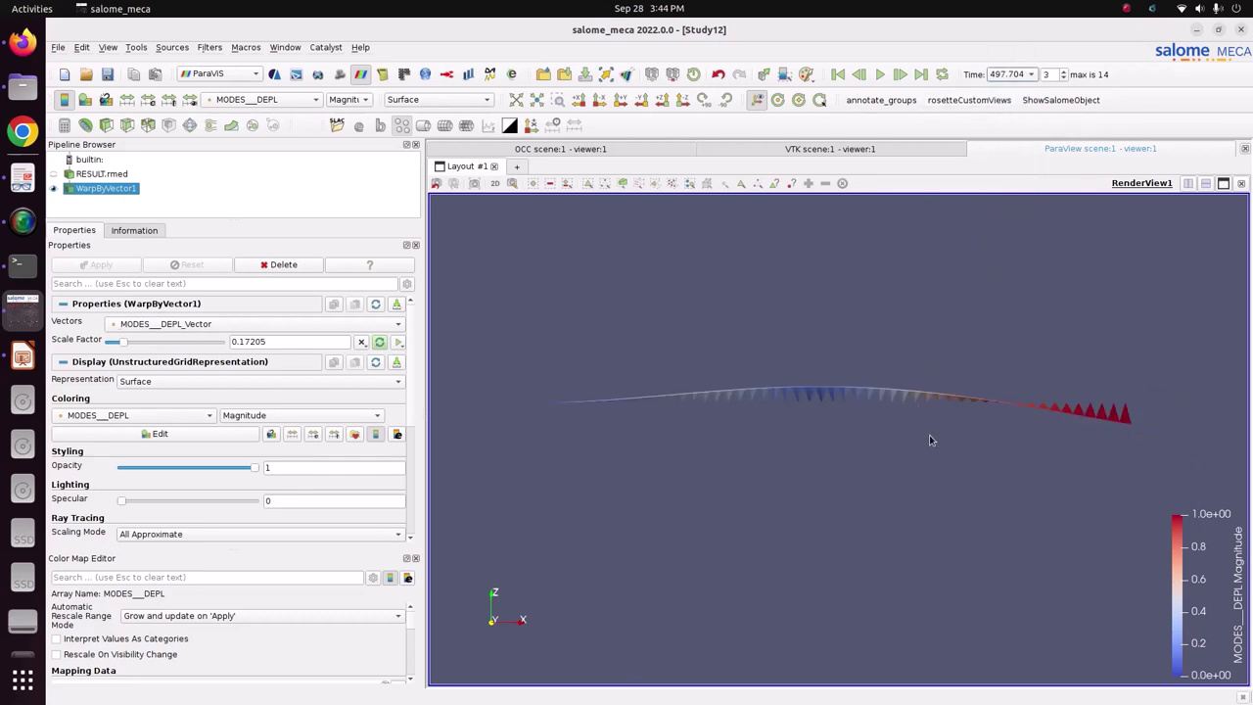
pyautogui.scroll(3, 832, 395)
pyautogui.scroll(2, 833, 396)
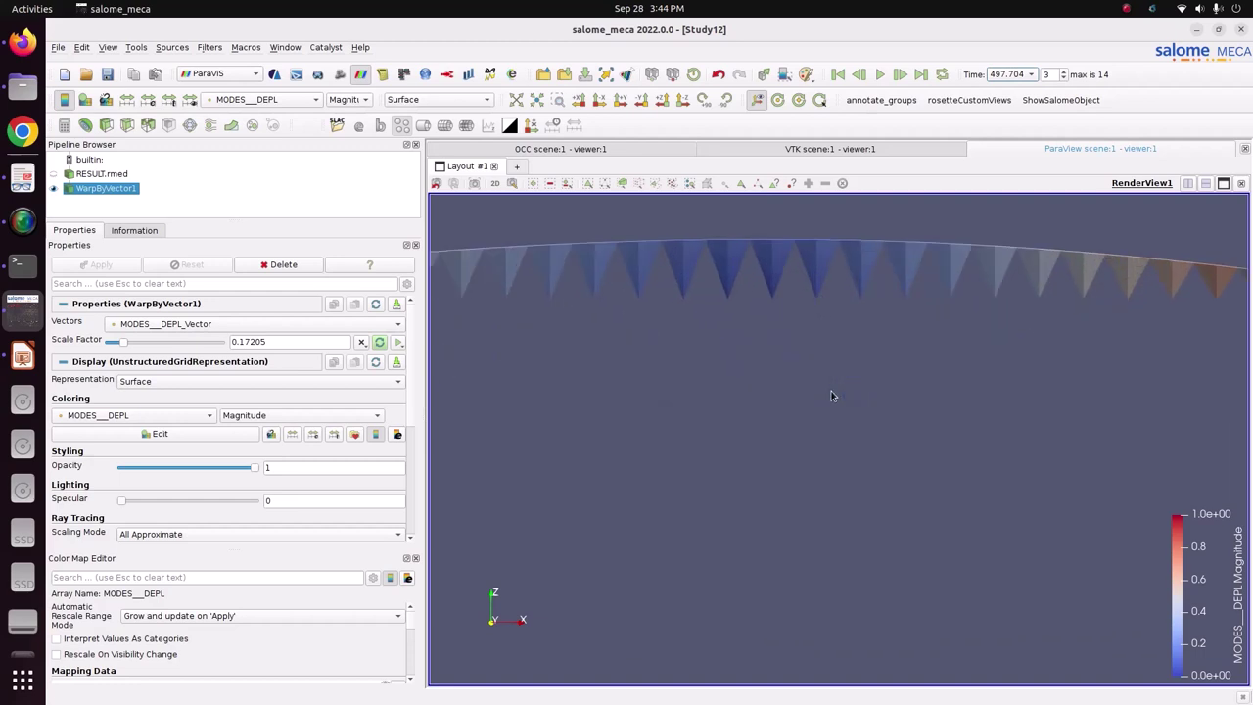
pyautogui.scroll(-3, 832, 395)
# Colour the warped result by MODES__DEPL_Vector and inspect the 497.704 mode shape
pyautogui.click(311, 101)
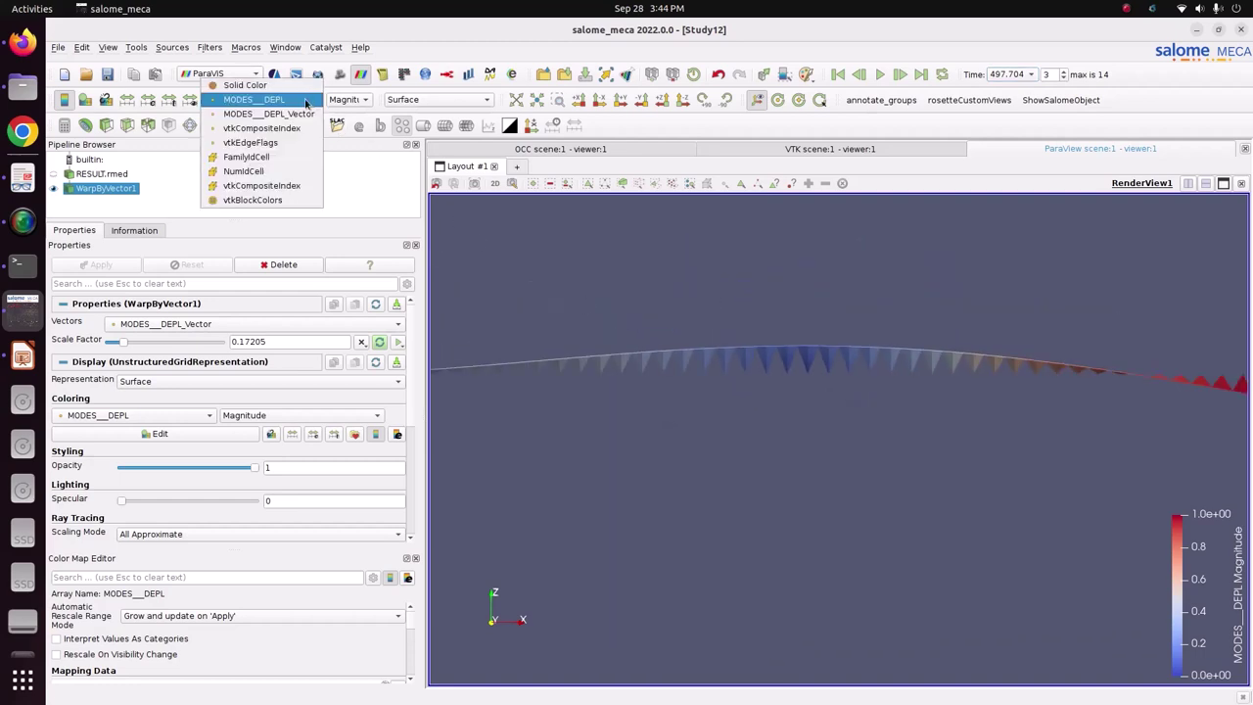
pyautogui.click(302, 115)
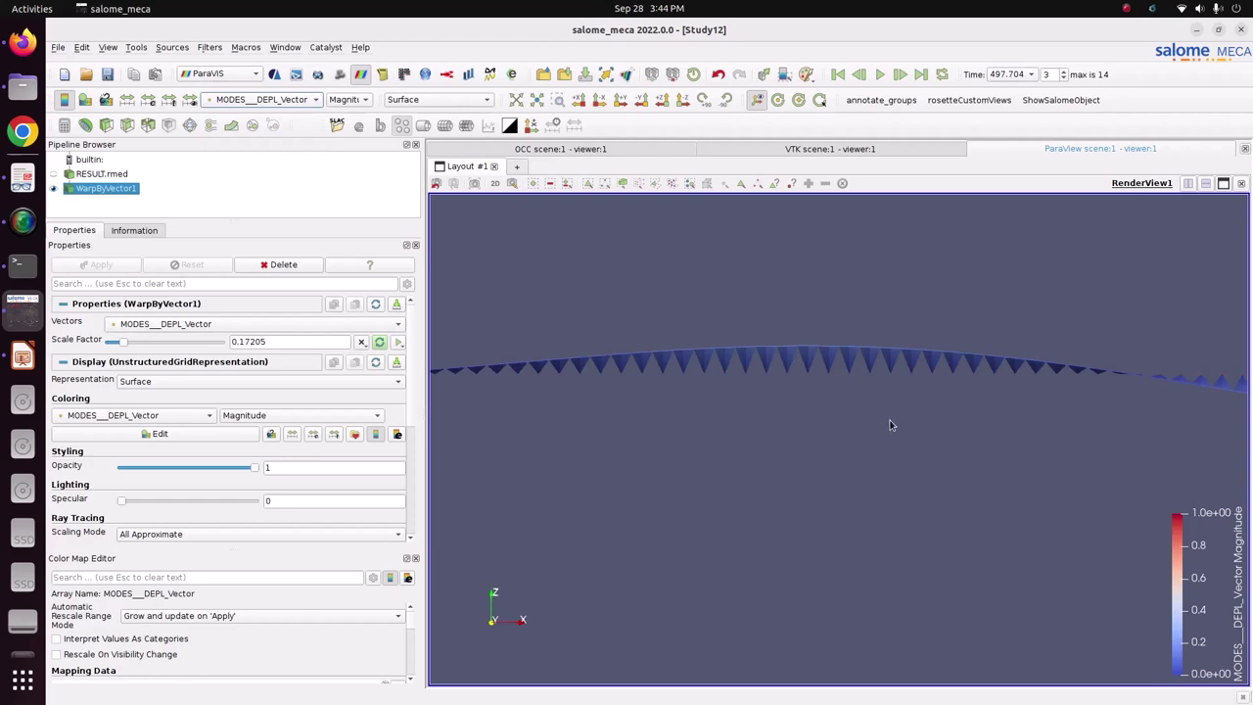
pyautogui.scroll(-5, 891, 425)
pyautogui.moveTo(985, 443); pyautogui.dragTo(934, 347)
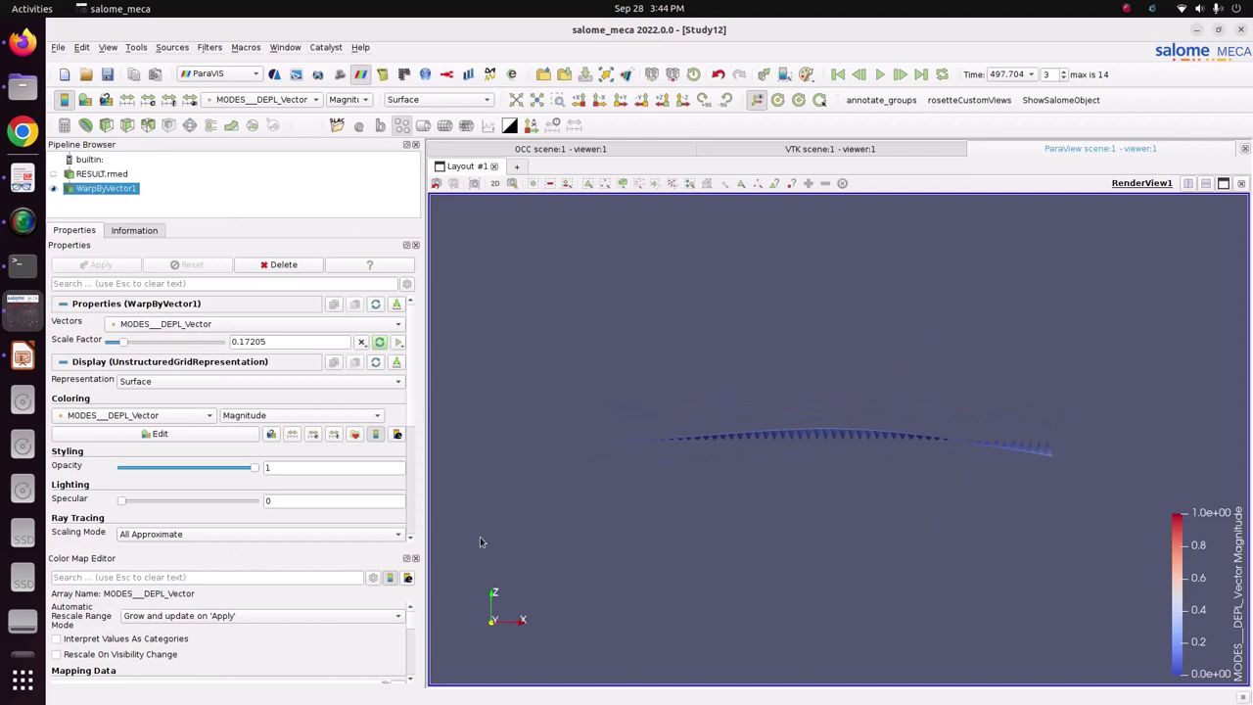
pyautogui.moveTo(773, 375); pyautogui.dragTo(949, 452)
pyautogui.scroll(4, 948, 452)
pyautogui.scroll(-5, 949, 452)
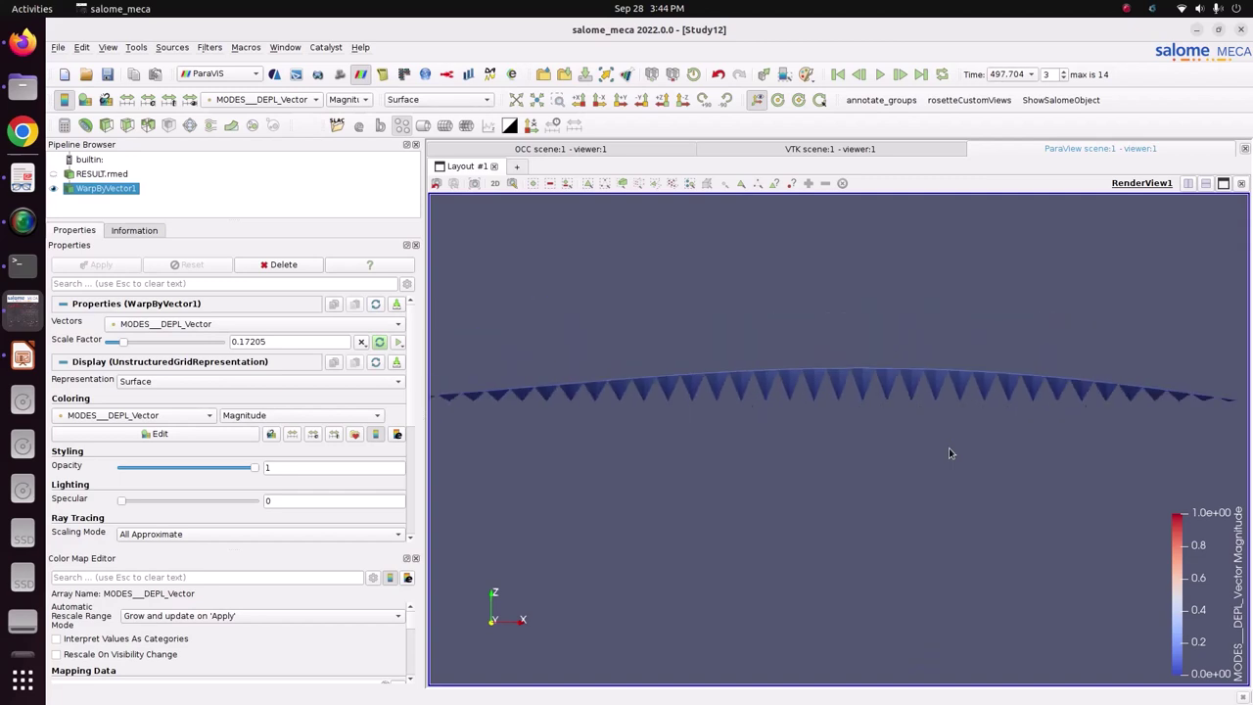
# Step through the following warped mode shapes up to the 2372.88 mode
pyautogui.click(900, 75)
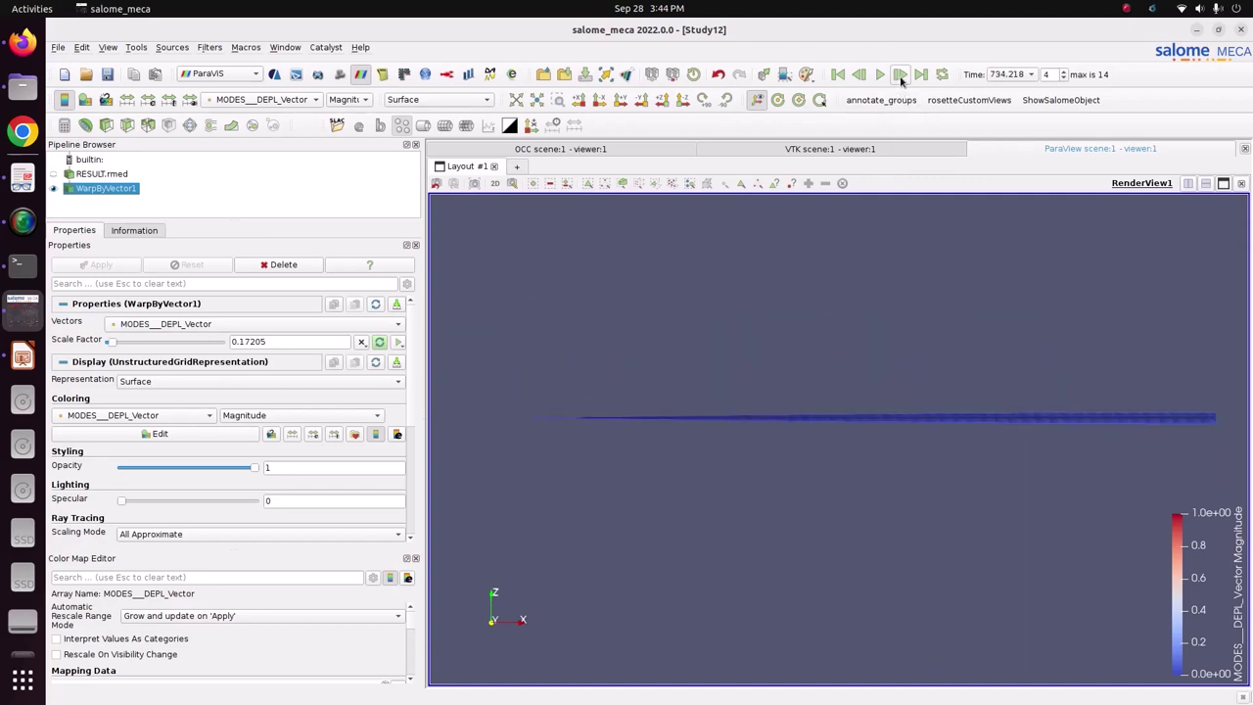
pyautogui.click(900, 76)
pyautogui.click(900, 75)
pyautogui.click(900, 75)
pyautogui.click(900, 75)
pyautogui.click(900, 75)
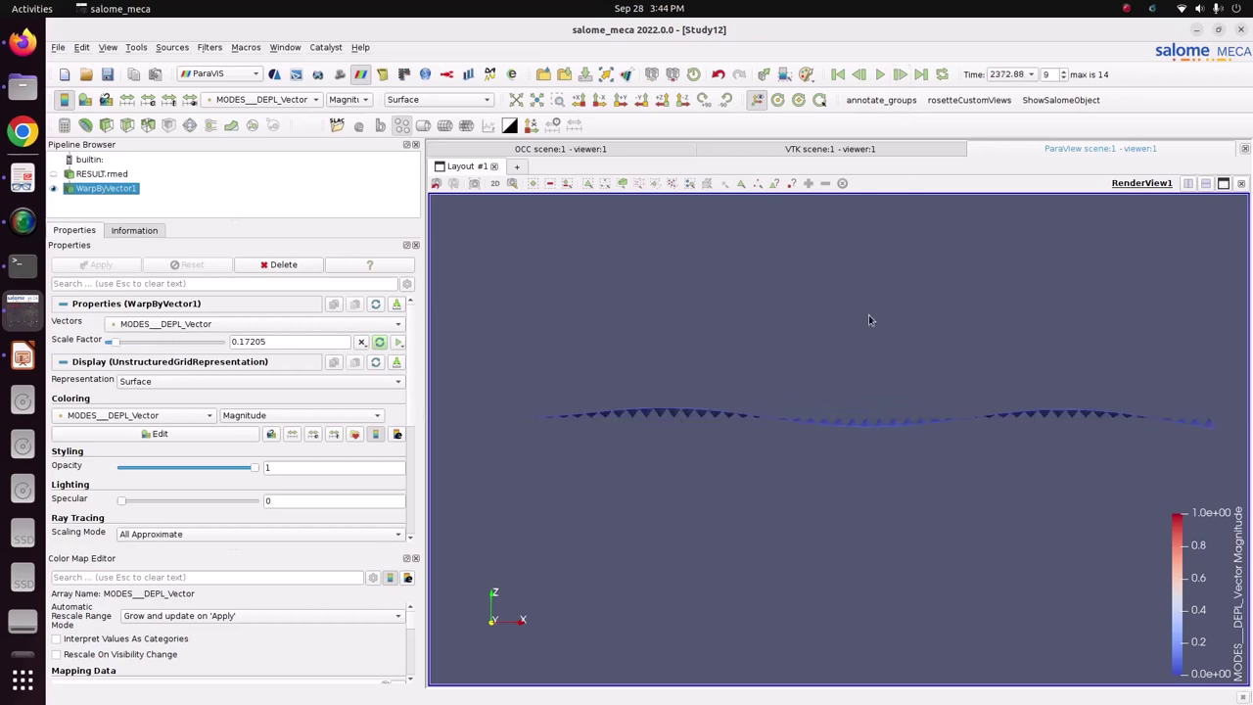
pyautogui.click(260, 100)
pyautogui.click(260, 100)
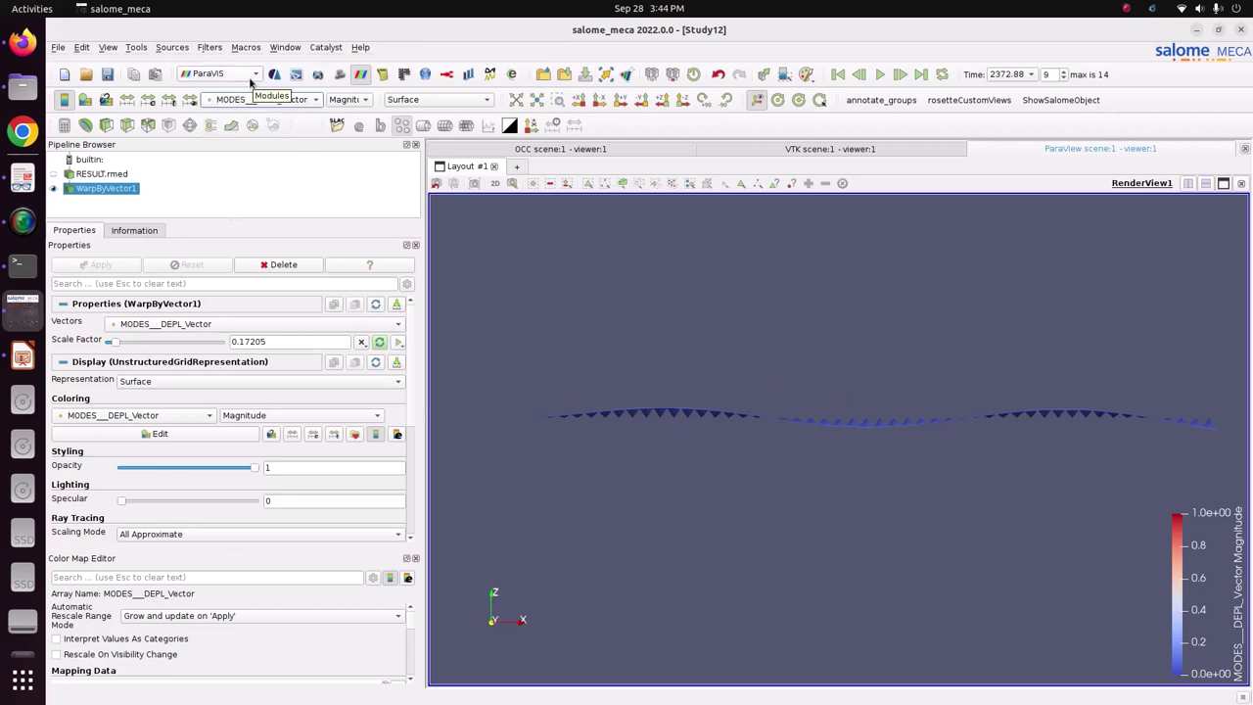
# Switch to the AsterStudy module and post-process the RESULT.rmed output file of RunCase_1
pyautogui.click(251, 79)
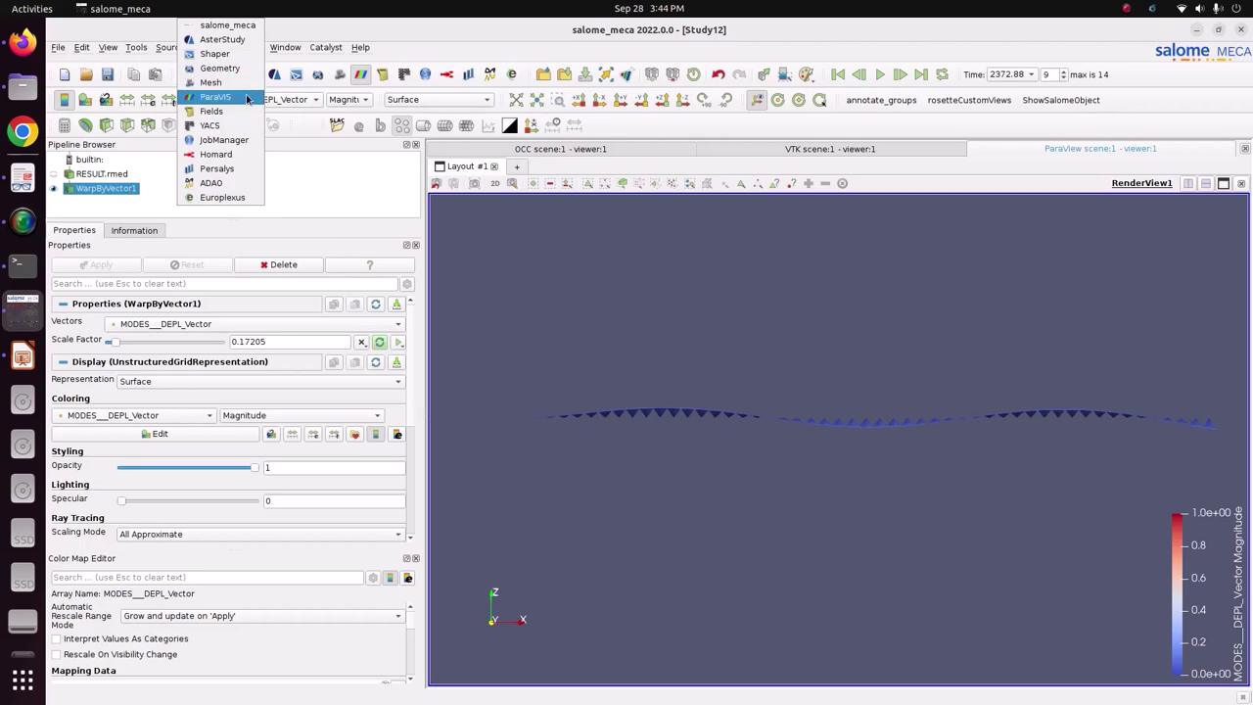
pyautogui.click(249, 44)
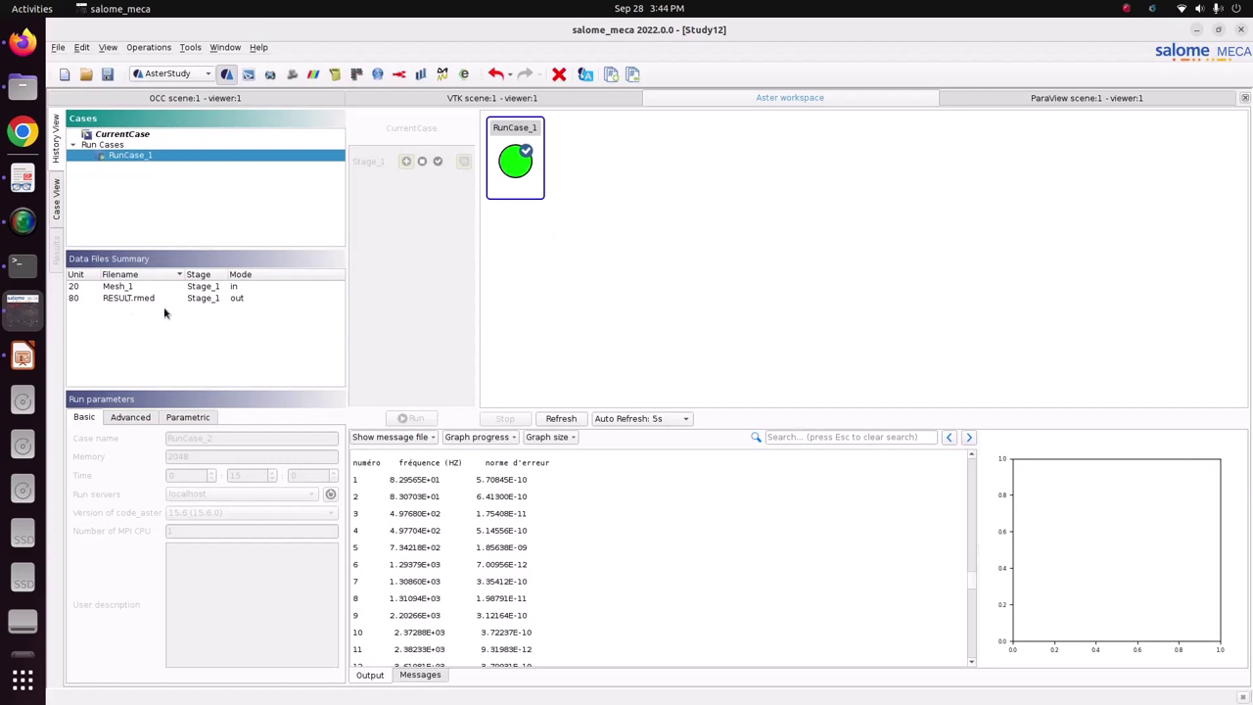
pyautogui.click(122, 299)
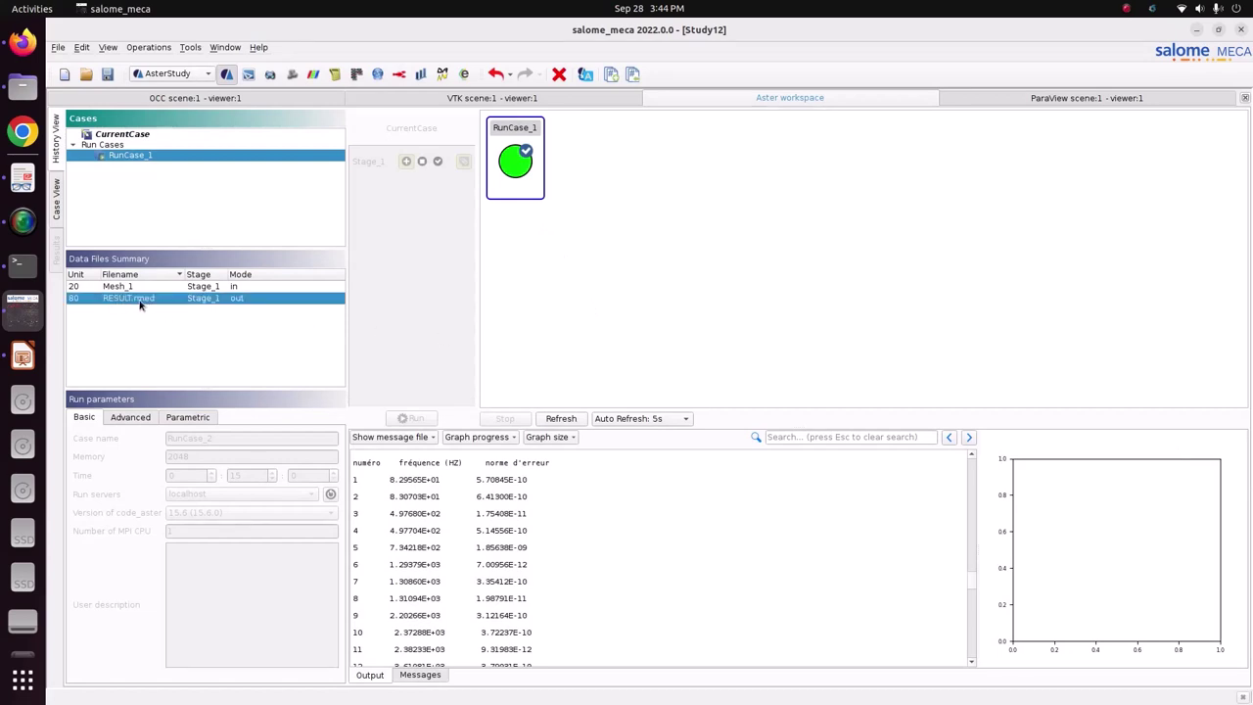
pyautogui.rightClick(116, 305)
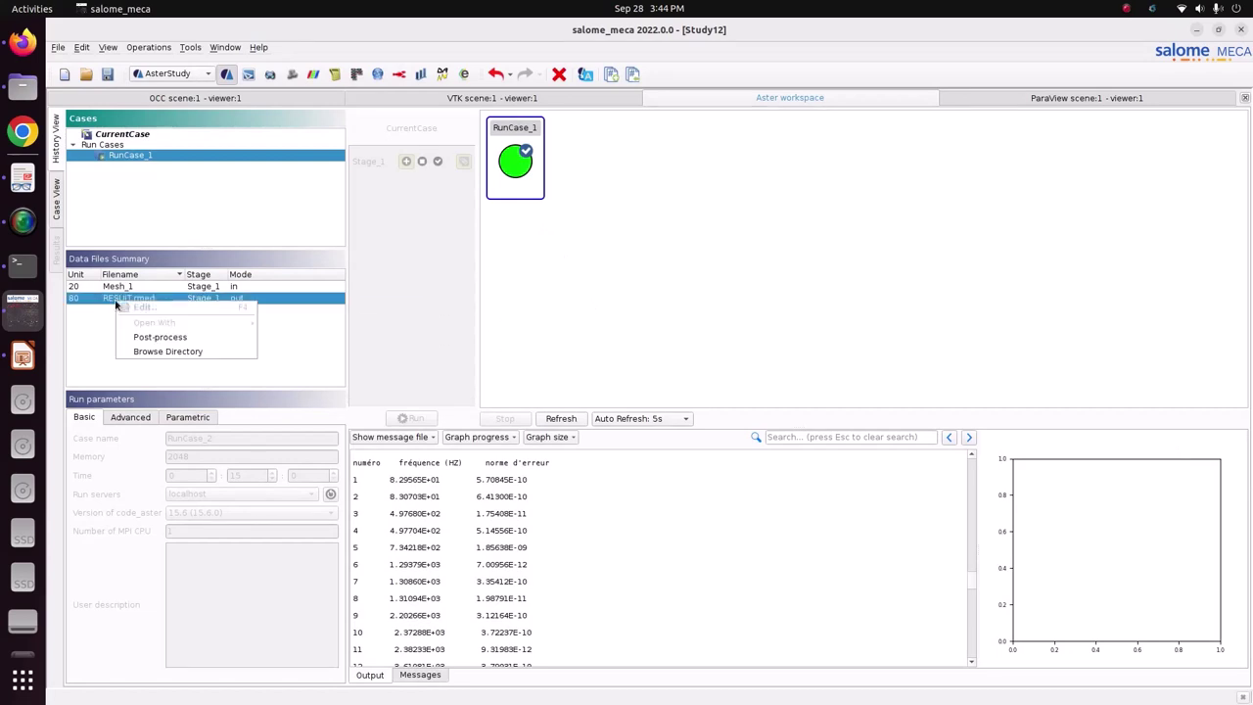
pyautogui.click(200, 338)
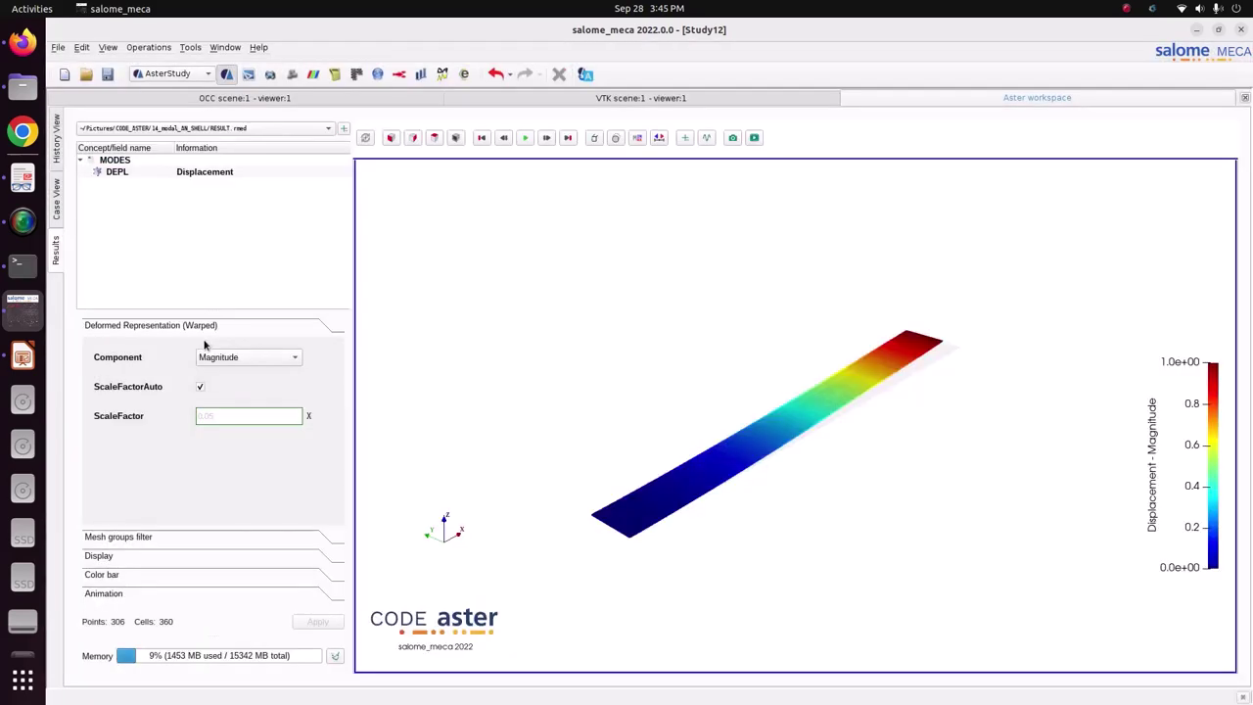
# Examine the first mode's deformed displacement magnitude from several angles and at different distances
pyautogui.moveTo(744, 387); pyautogui.dragTo(616, 404)
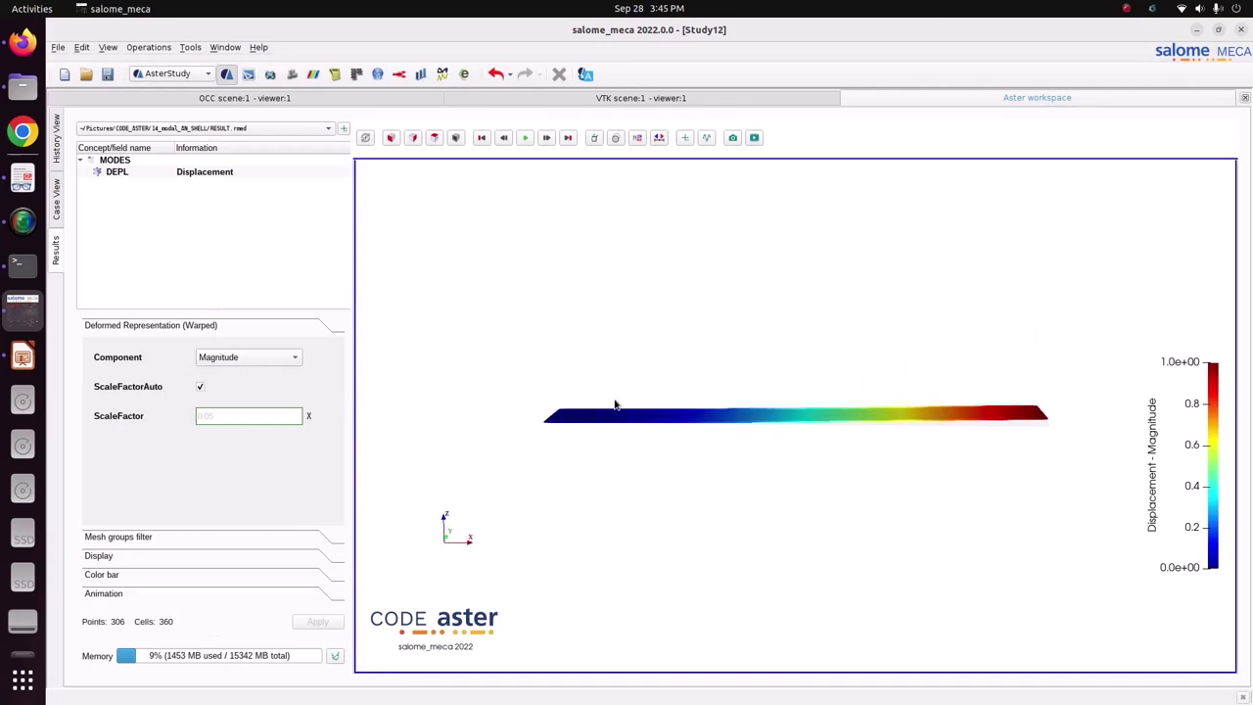
pyautogui.scroll(5, 615, 404)
pyautogui.scroll(-2, 615, 410)
pyautogui.scroll(-4, 615, 409)
pyautogui.moveTo(655, 372); pyautogui.dragTo(580, 399)
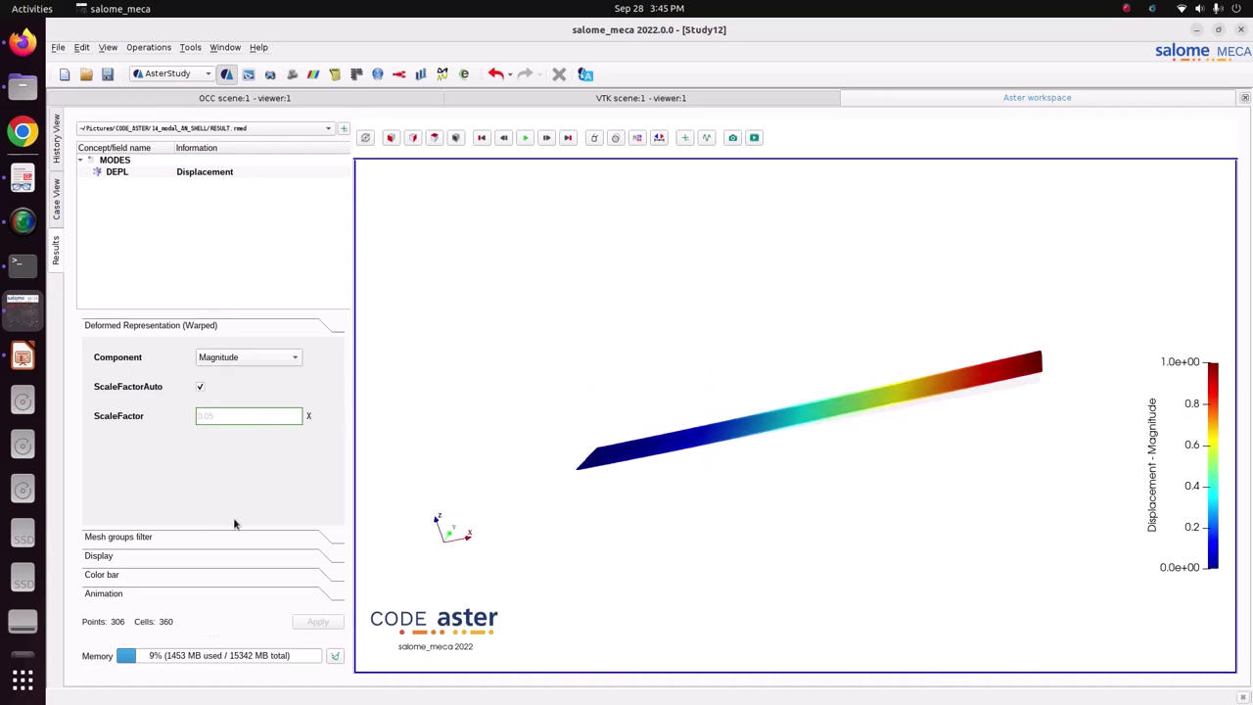
pyautogui.moveTo(670, 539); pyautogui.dragTo(670, 471)
pyautogui.click(209, 175)
pyautogui.click(246, 358)
pyautogui.click(246, 357)
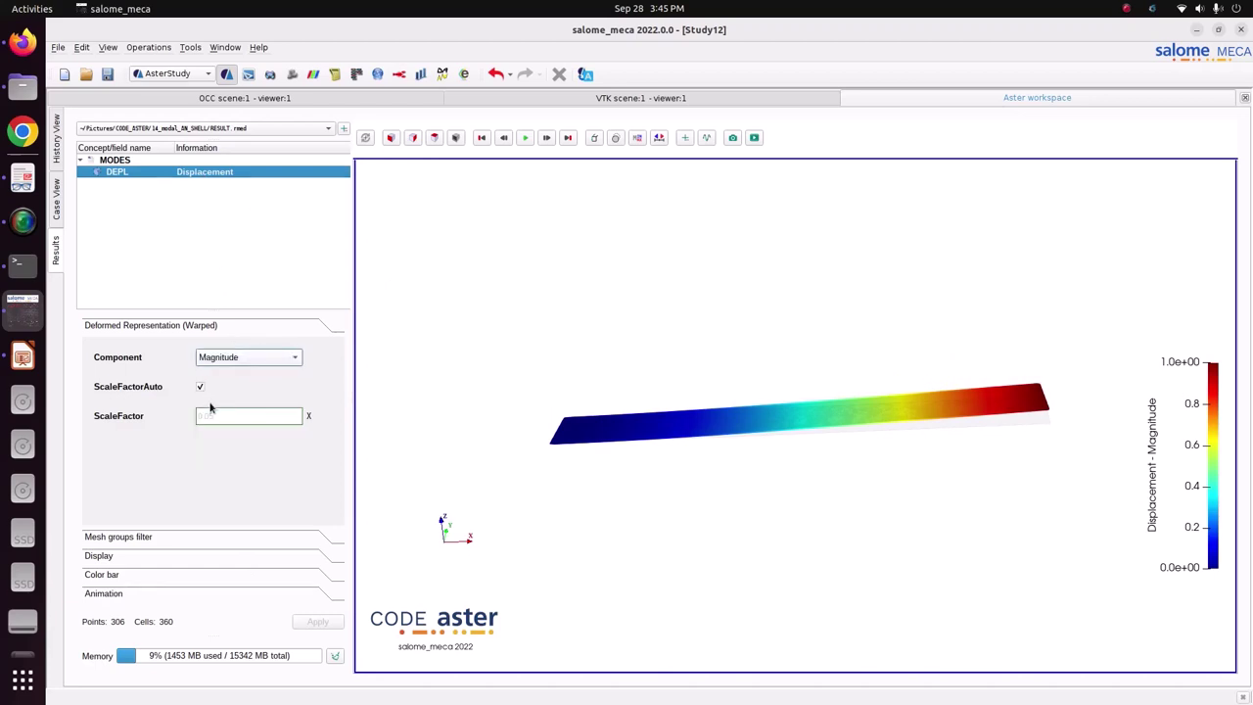
pyautogui.moveTo(577, 476); pyautogui.dragTo(609, 490)
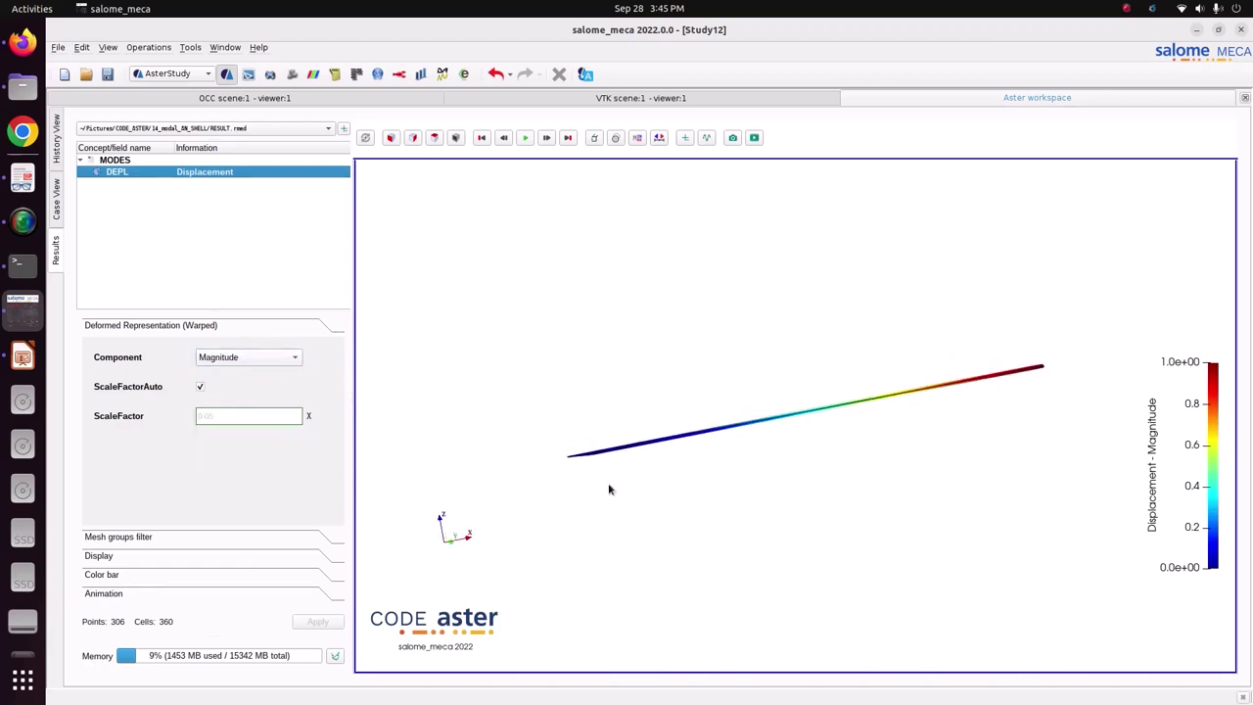
# Step through the deformed displacement modes up to the 734.218 frequency
pyautogui.click(550, 138)
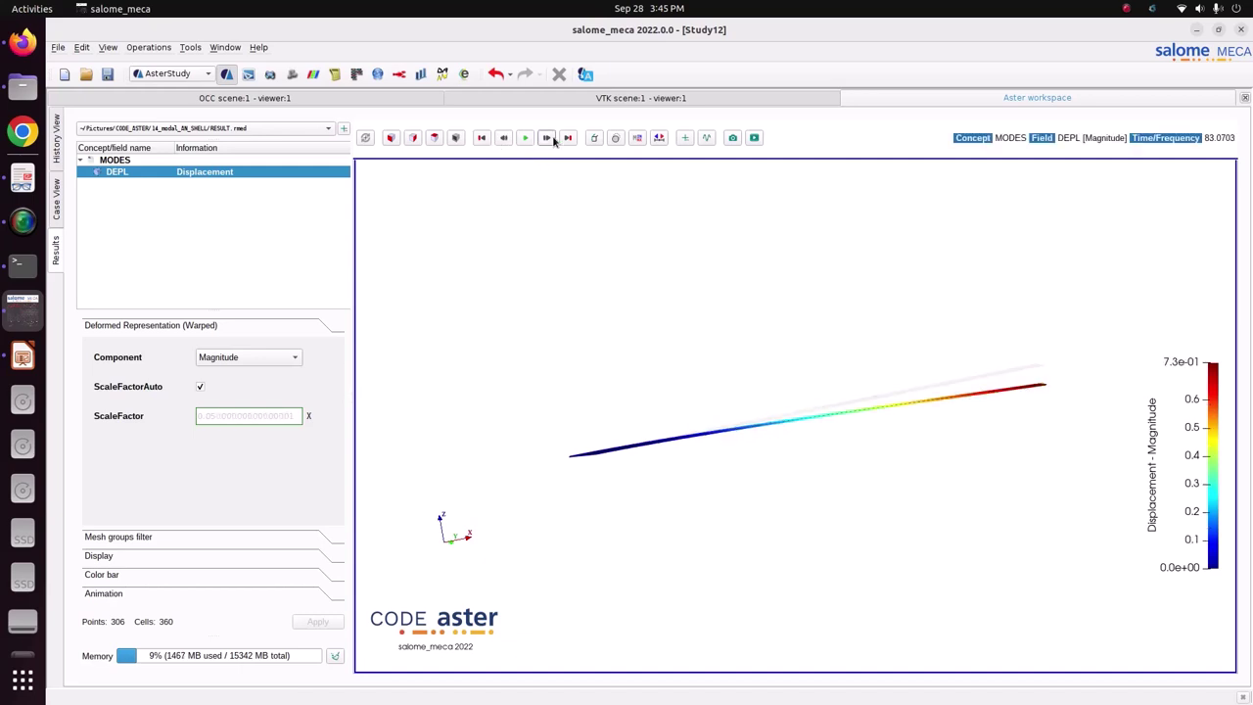
pyautogui.click(553, 141)
pyautogui.click(553, 141)
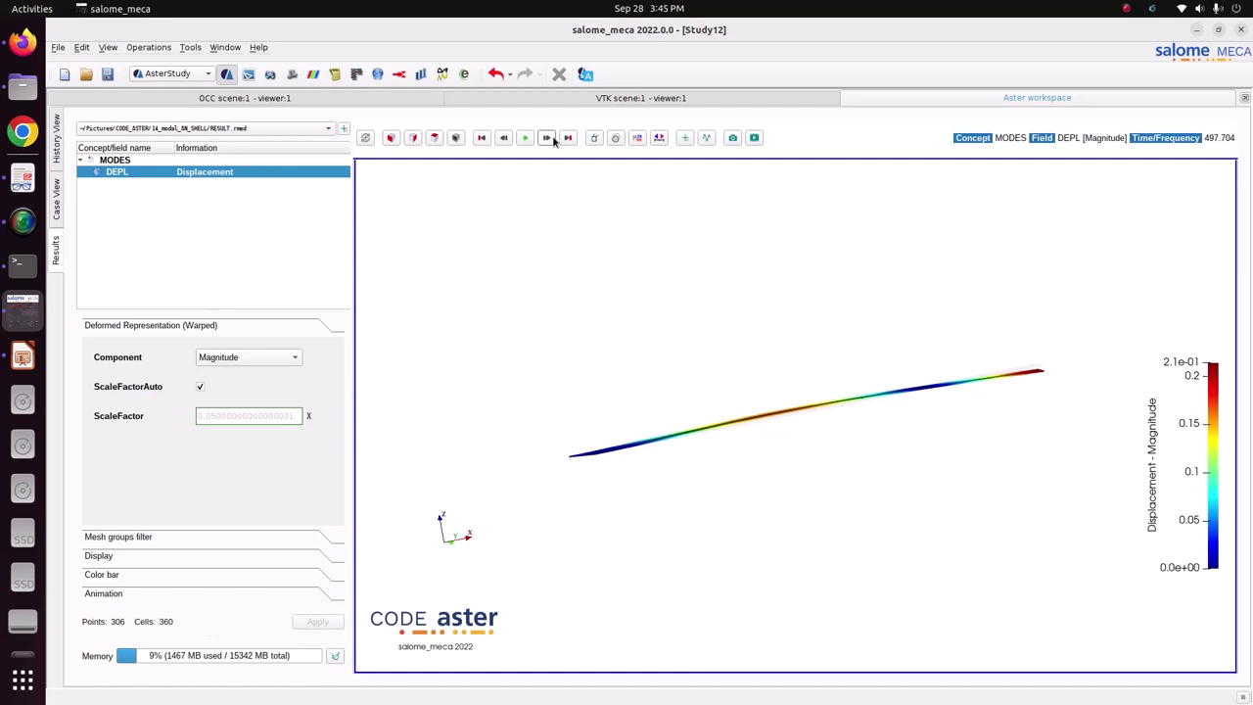
pyautogui.click(553, 140)
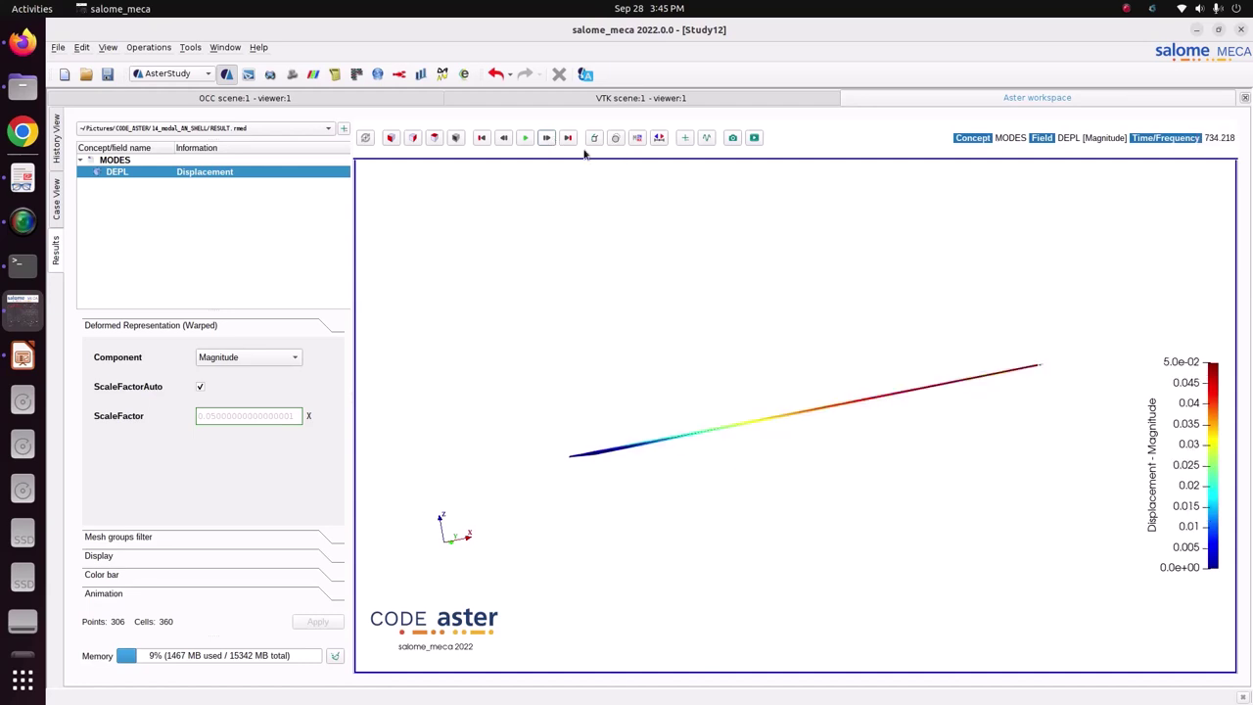
# Go back to the 83.0703 mode via the first one and examine its deformed shape in the standard X, Y and Z views
pyautogui.click(481, 138)
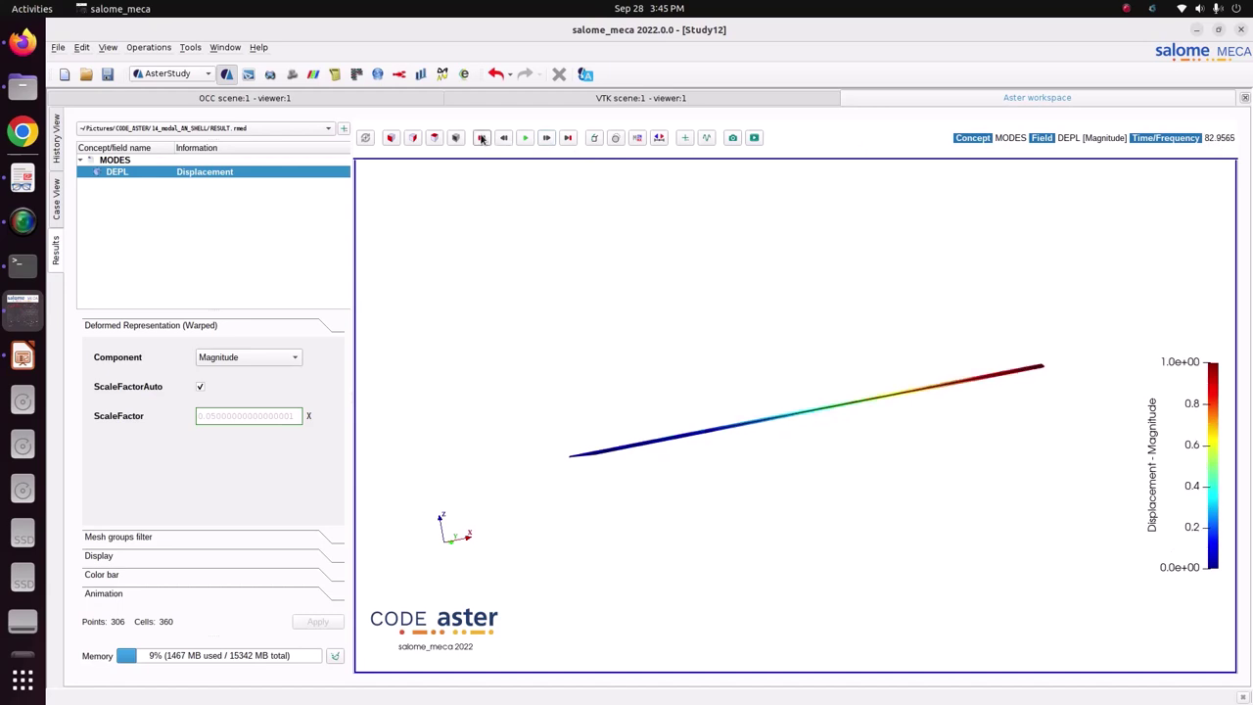
pyautogui.click(546, 139)
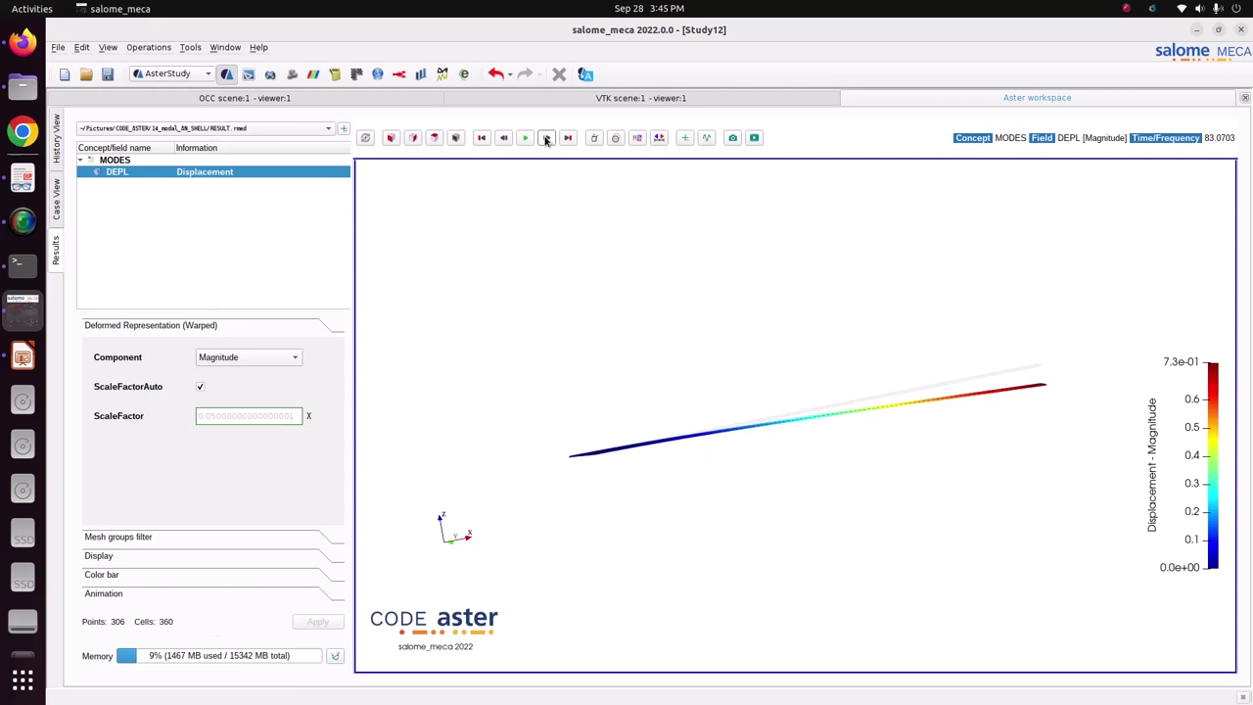
pyautogui.click(434, 138)
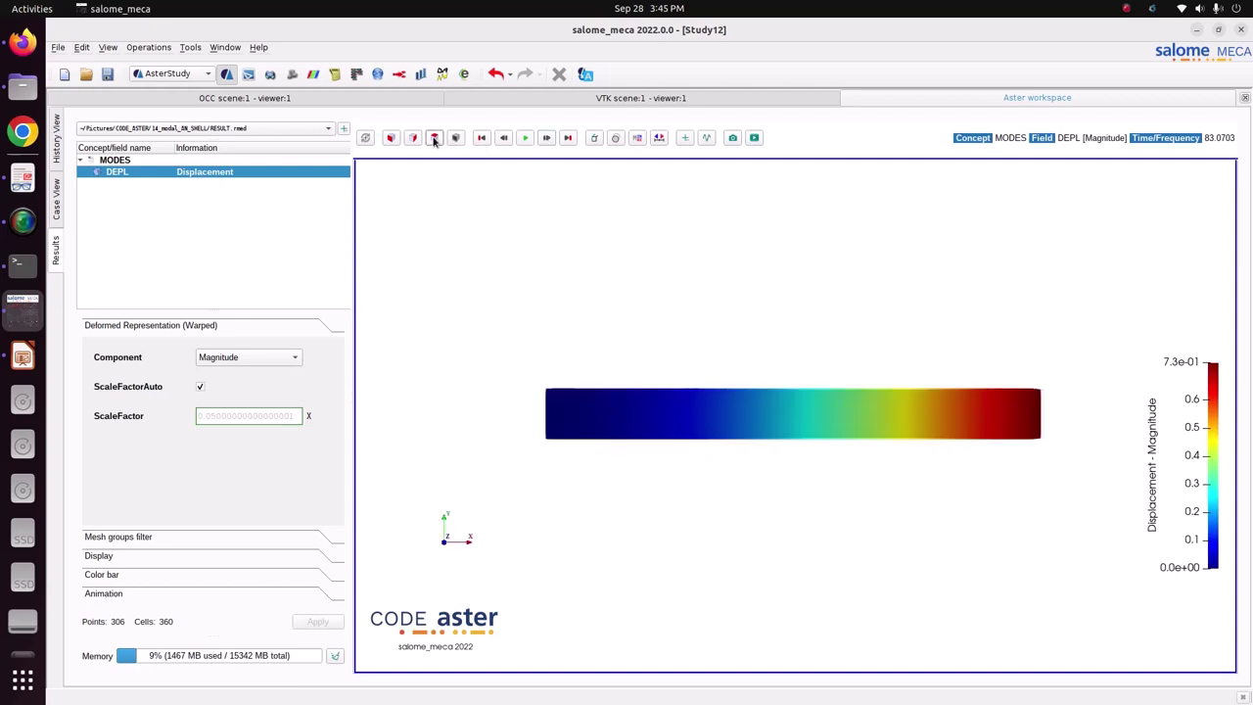
pyautogui.click(413, 139)
pyautogui.click(397, 138)
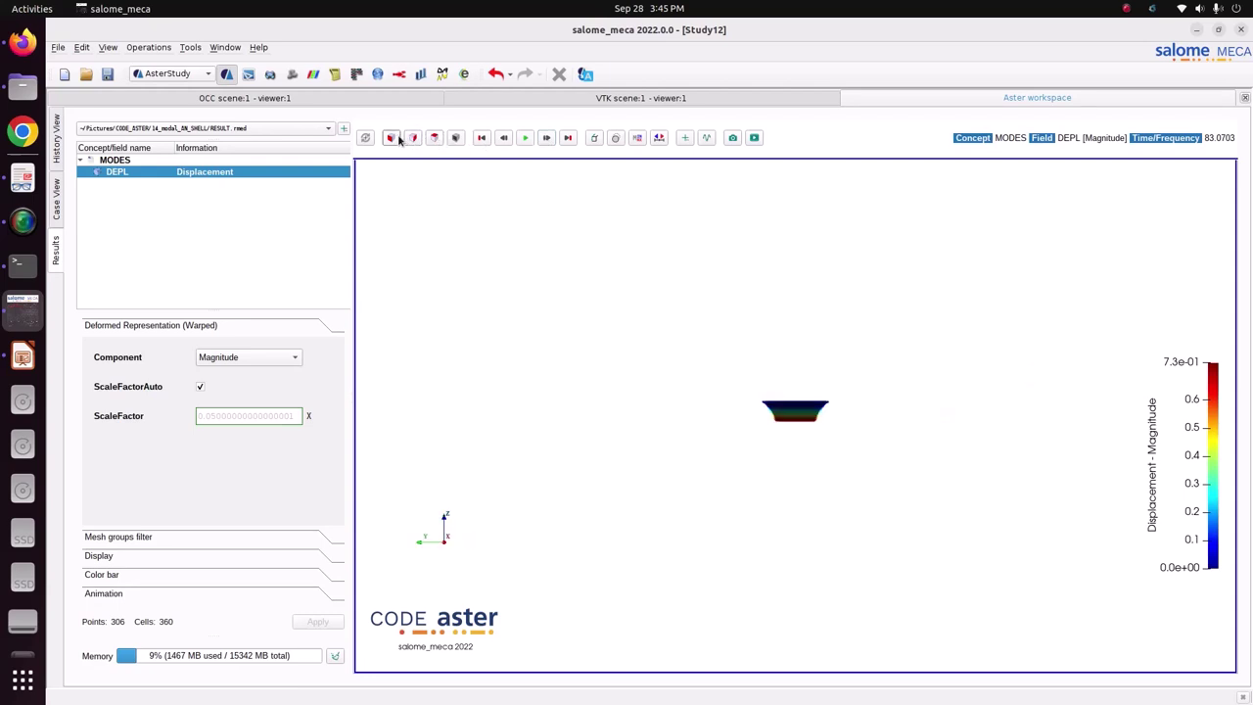
pyautogui.click(413, 138)
pyautogui.click(434, 138)
pyautogui.click(456, 138)
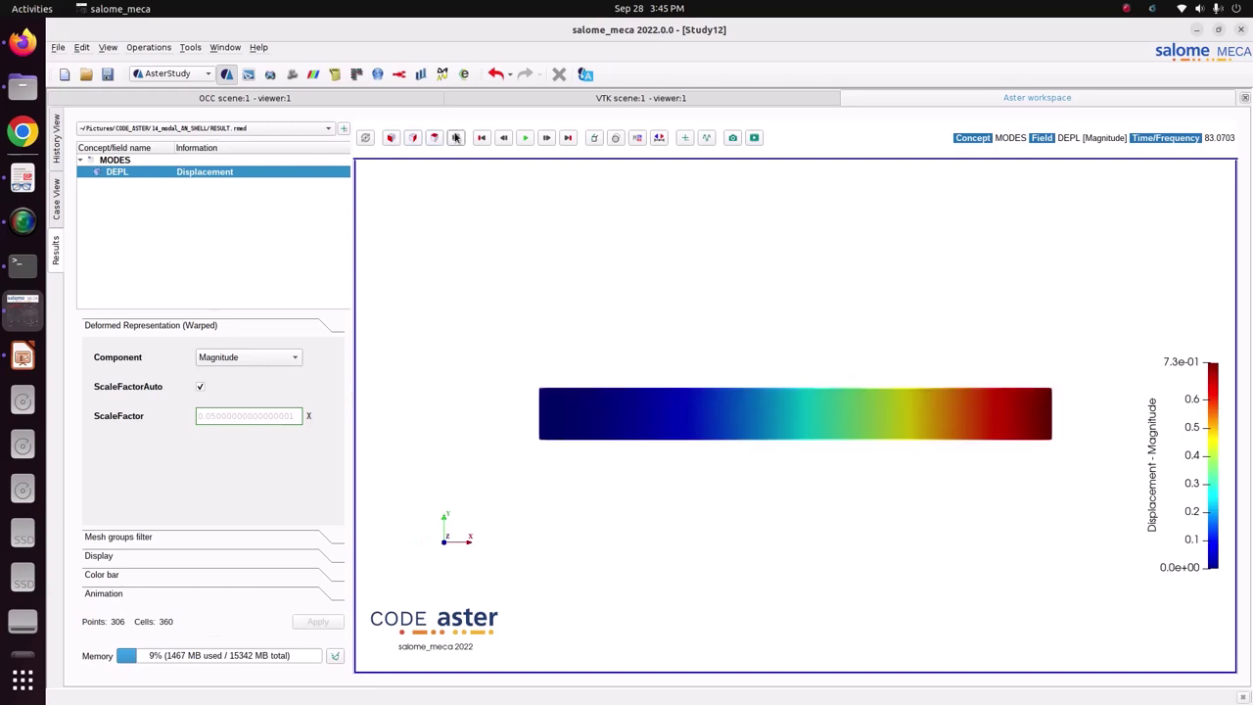
pyautogui.click(437, 138)
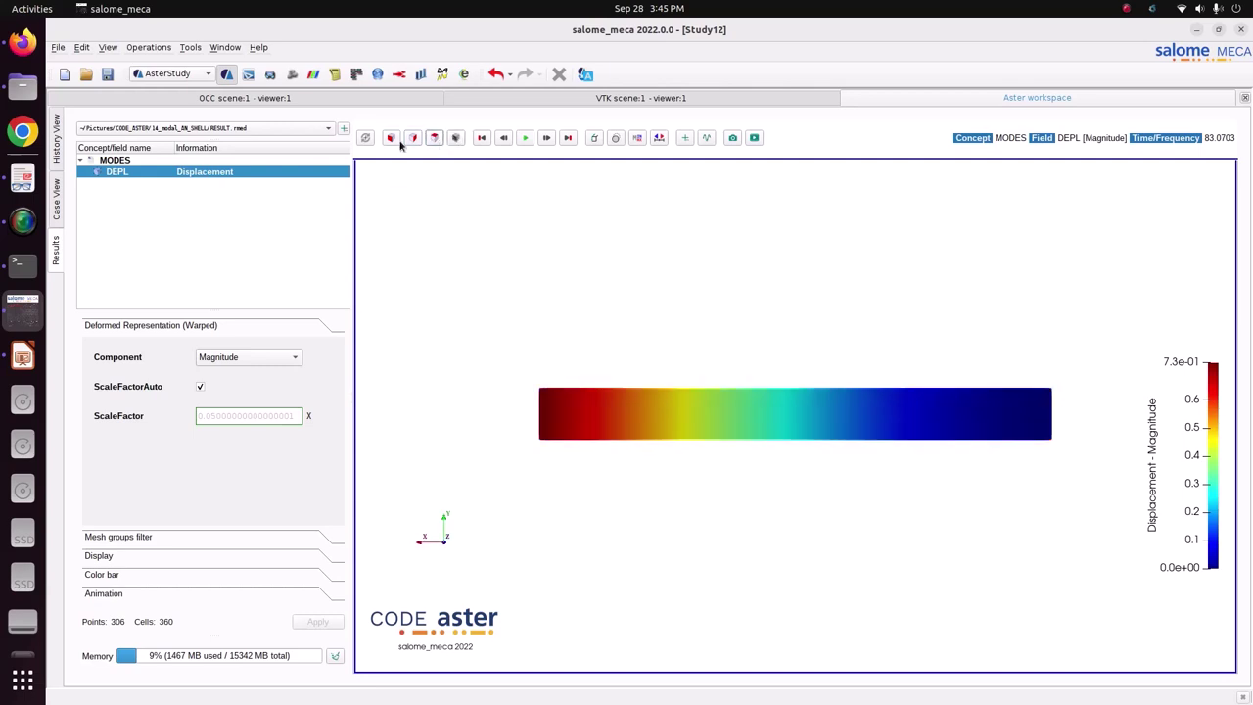
pyautogui.click(412, 139)
pyautogui.click(393, 141)
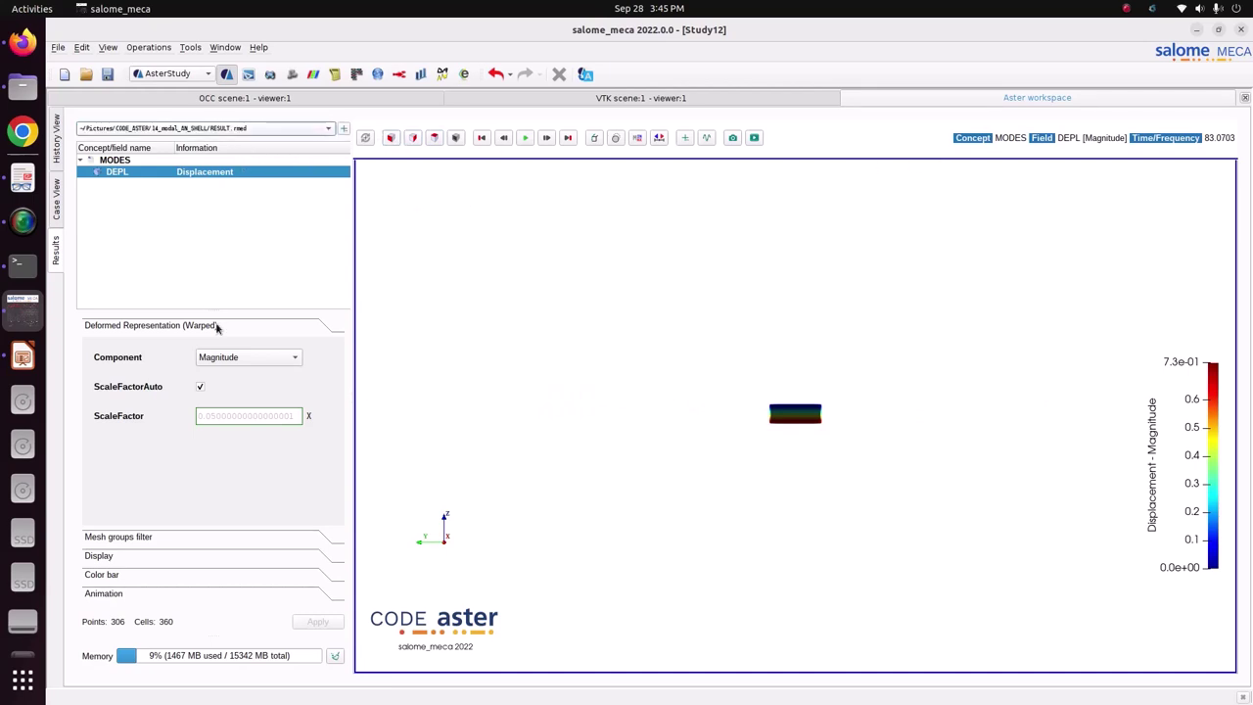
pyautogui.click(222, 358)
pyautogui.click(222, 358)
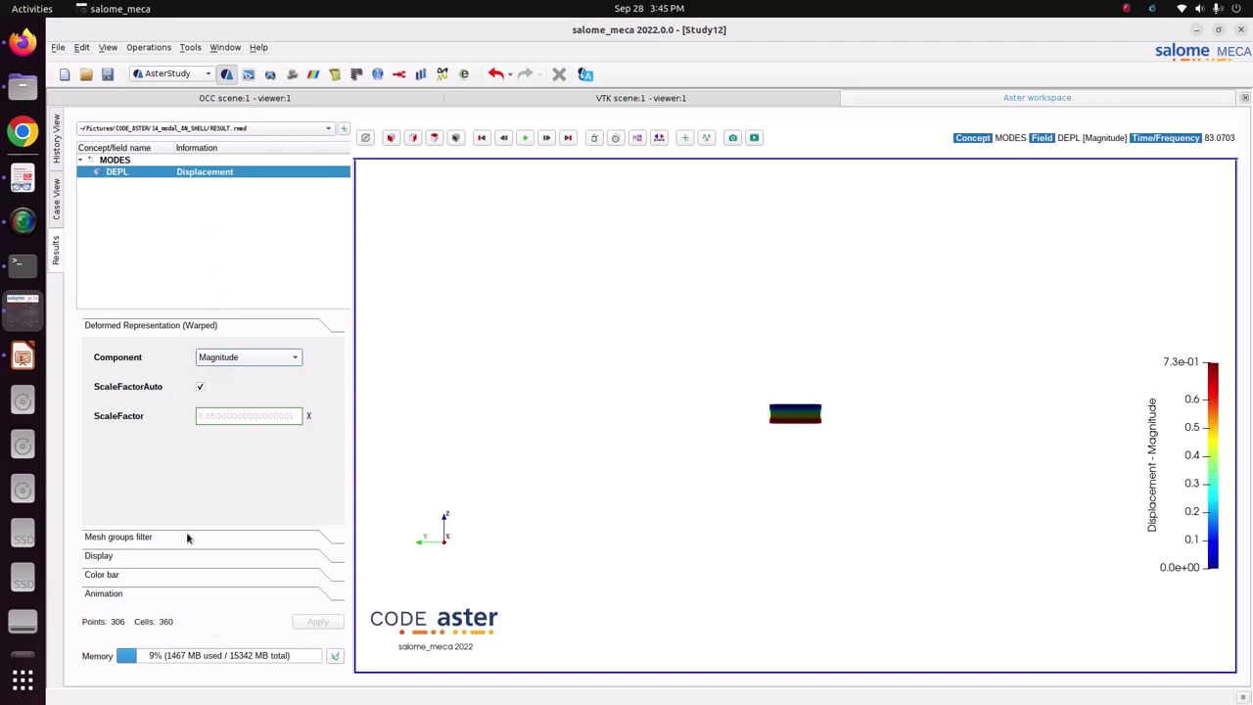
# Set the displacement colour bar range to automatic over all steps and check the colours along the deformed beam
pyautogui.click(165, 556)
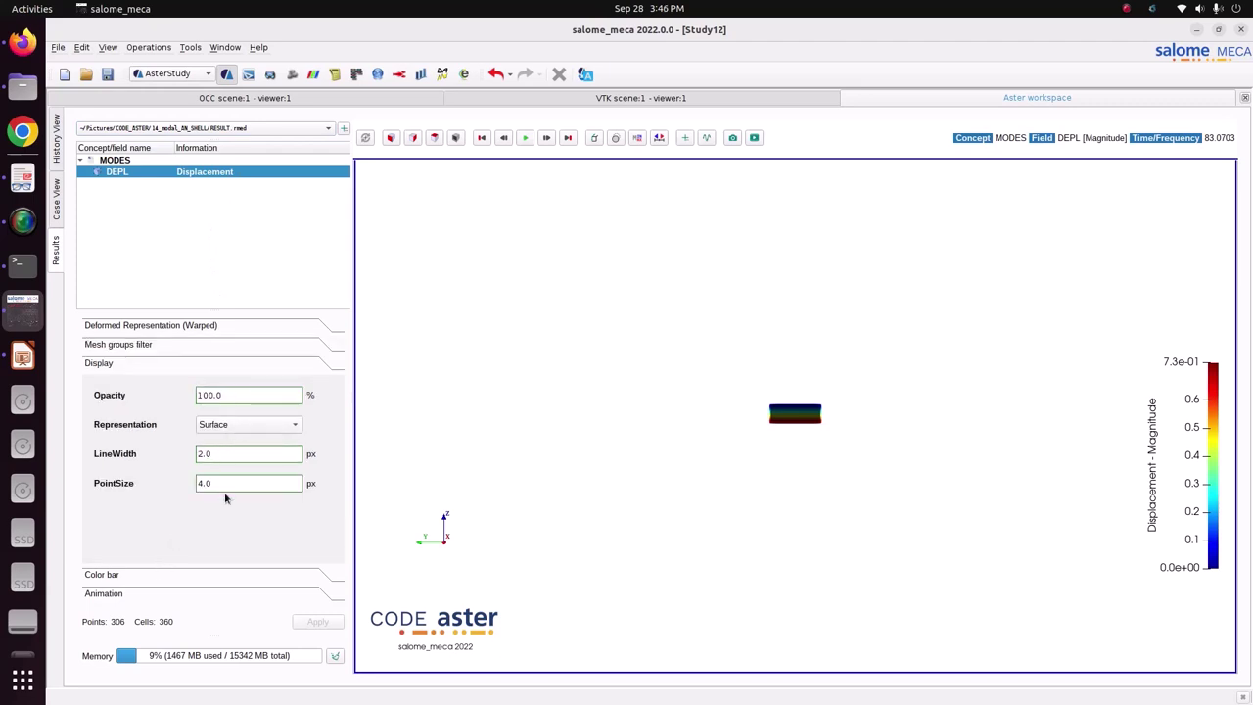
pyautogui.click(134, 579)
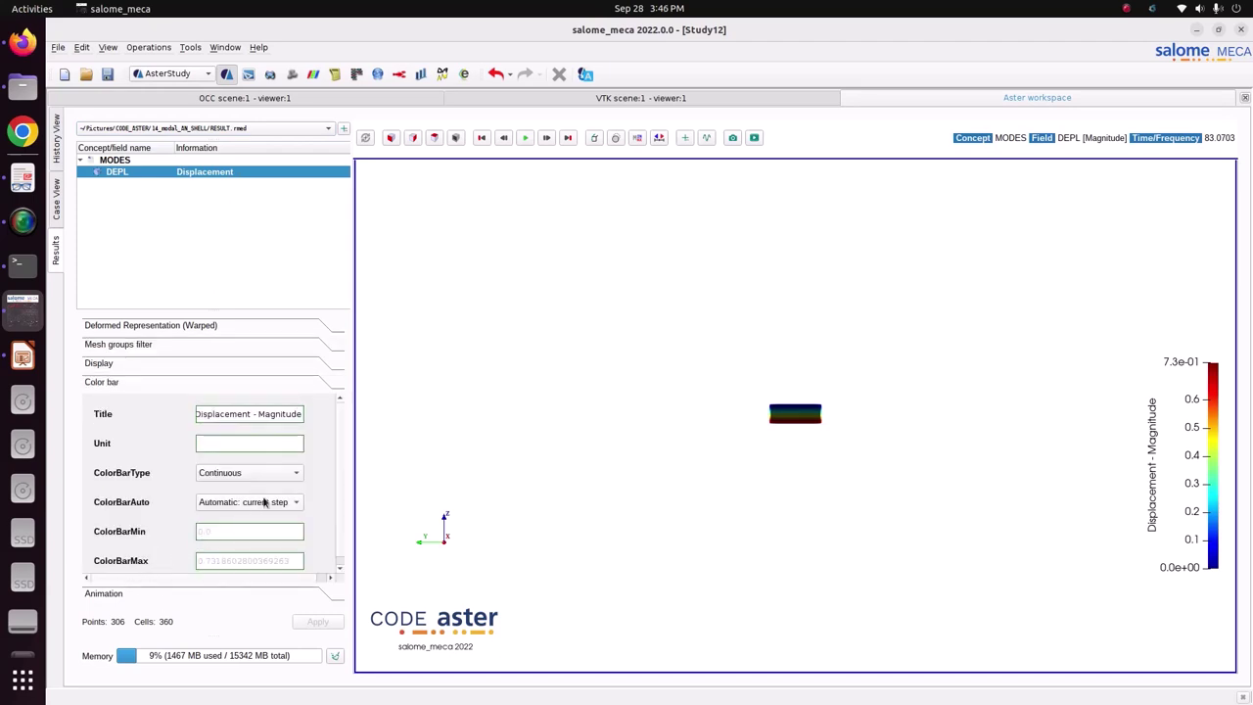
pyautogui.click(285, 481)
pyautogui.click(285, 473)
pyautogui.click(286, 503)
pyautogui.click(287, 507)
pyautogui.scroll(-1, 264, 496)
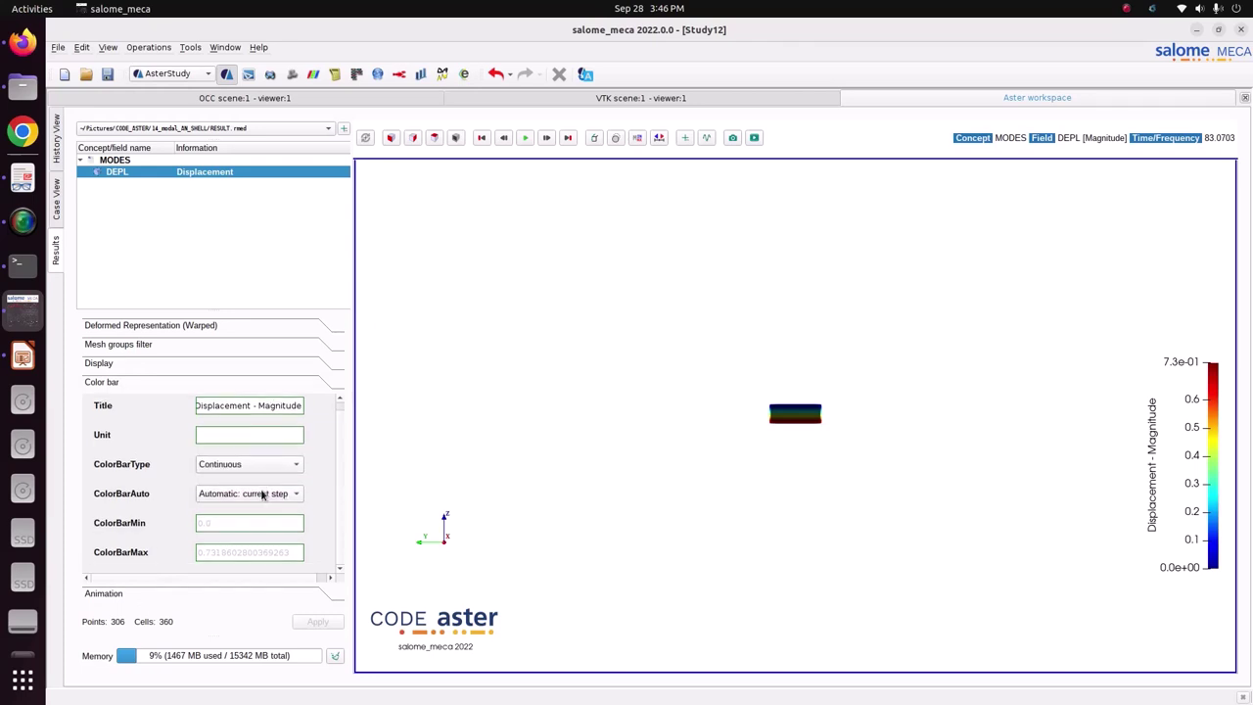
pyautogui.scroll(-1, 262, 492)
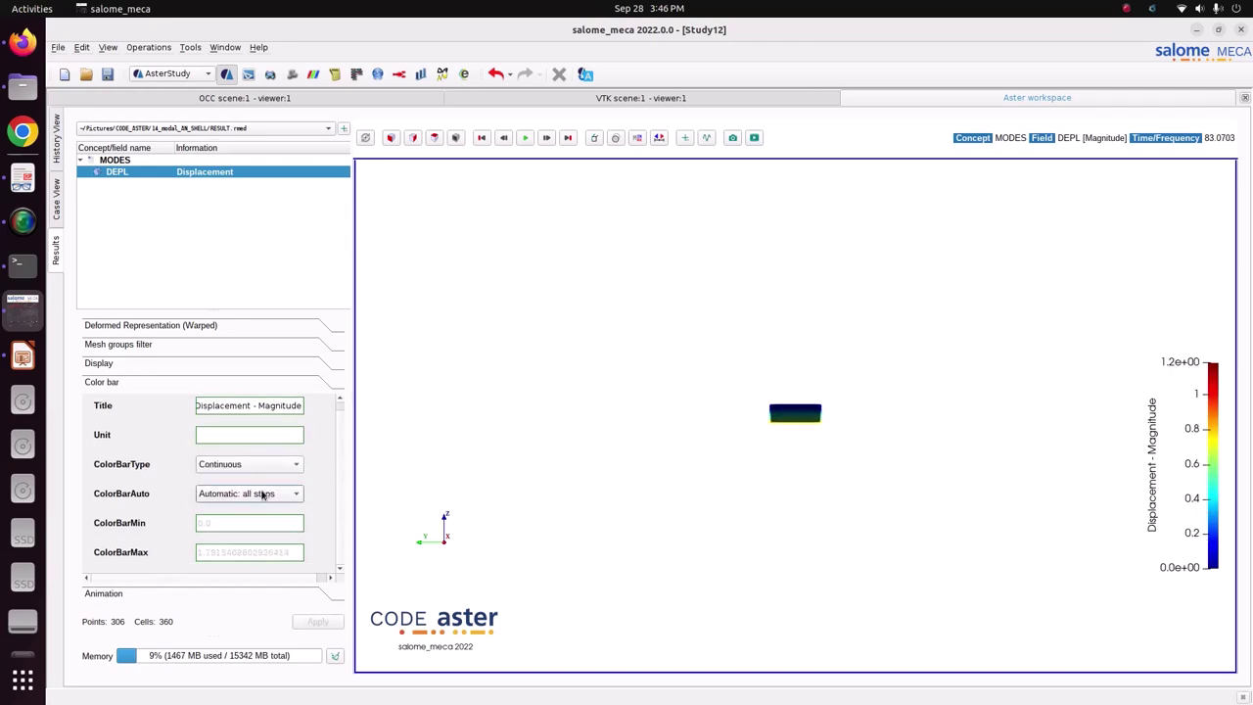
pyautogui.moveTo(541, 476); pyautogui.dragTo(636, 495)
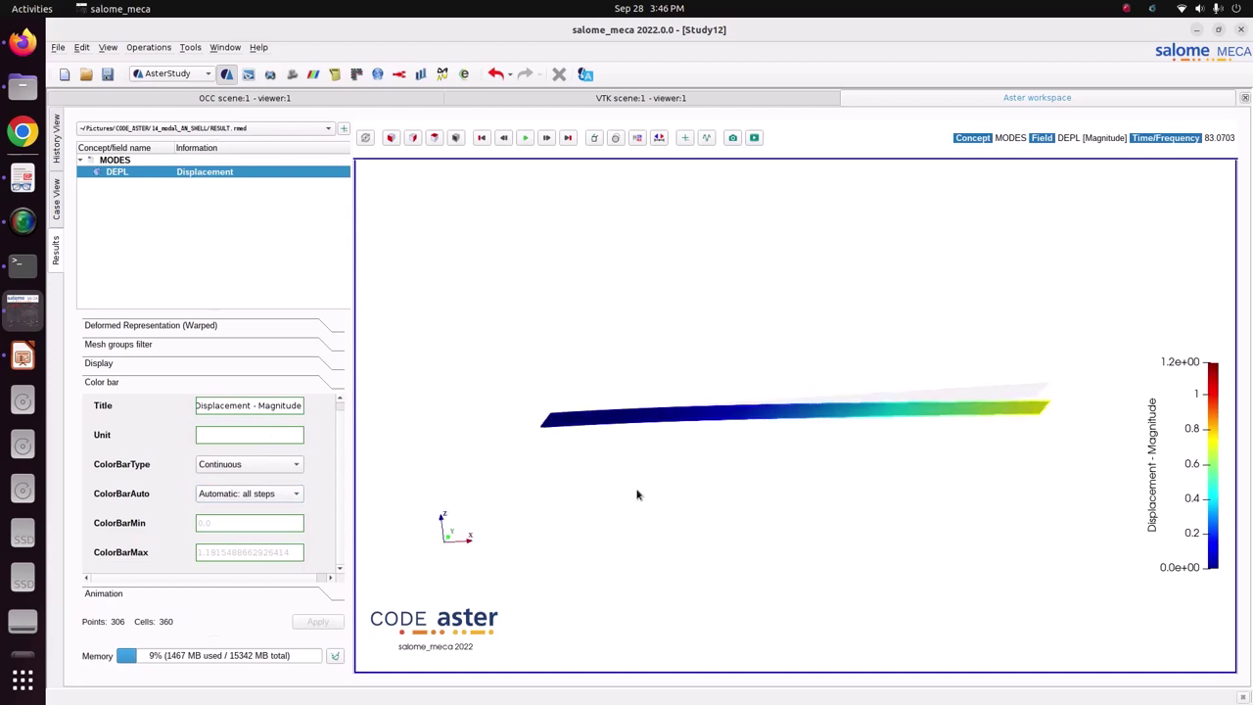
# Return the colour bar range to automatic for the current step and check the animation frame rate setting
pyautogui.click(261, 500)
pyautogui.click(260, 480)
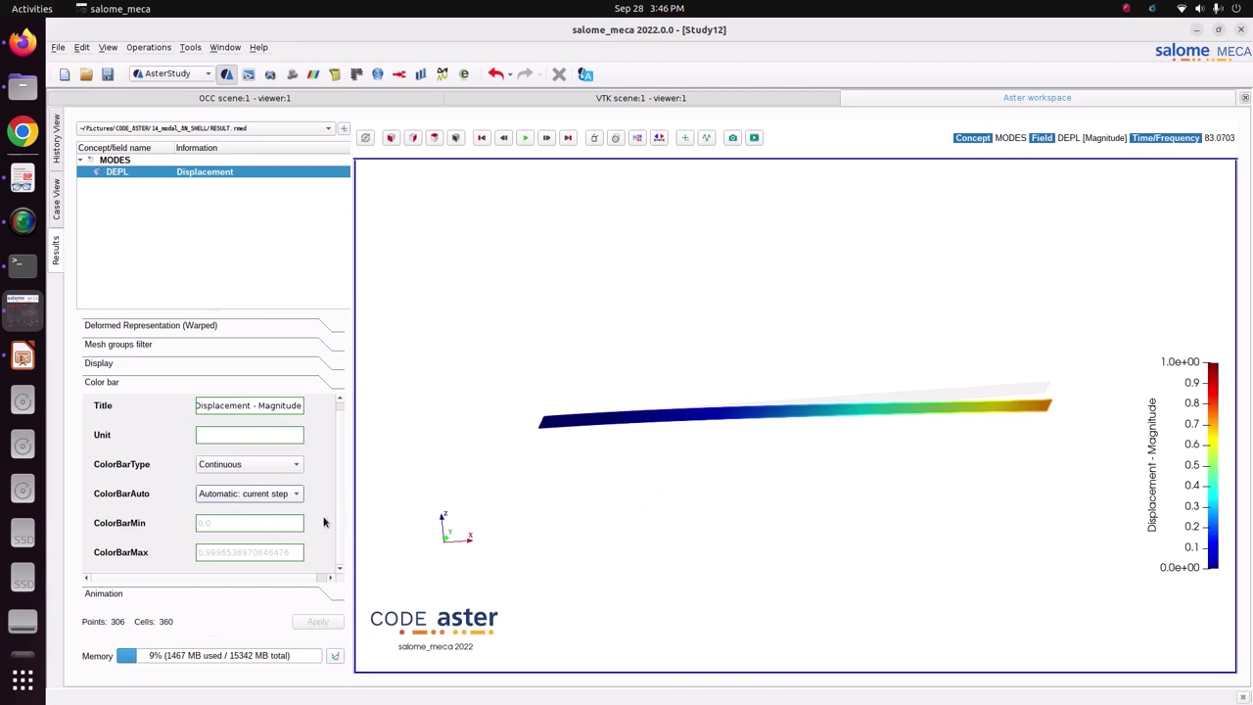
pyautogui.click(167, 596)
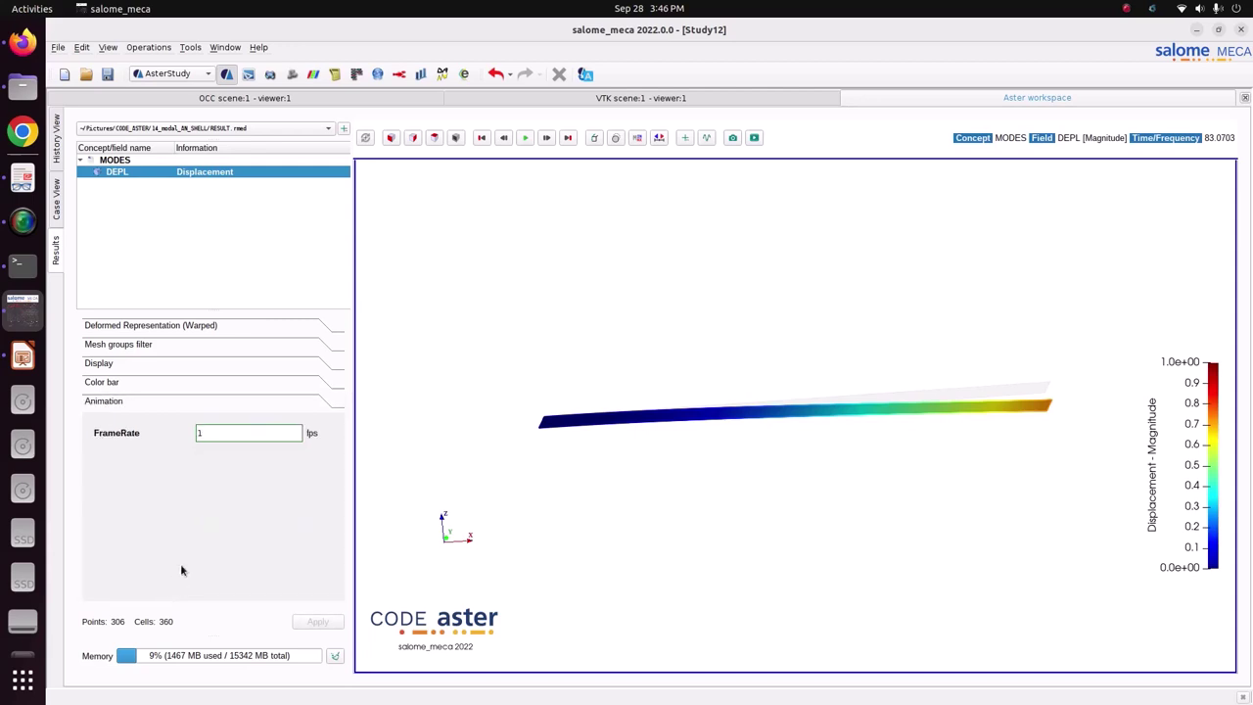
# Display the deformed beam with the Surface With Edges representation and view its mesh from above
pyautogui.click(117, 383)
pyautogui.click(113, 368)
pyautogui.click(220, 423)
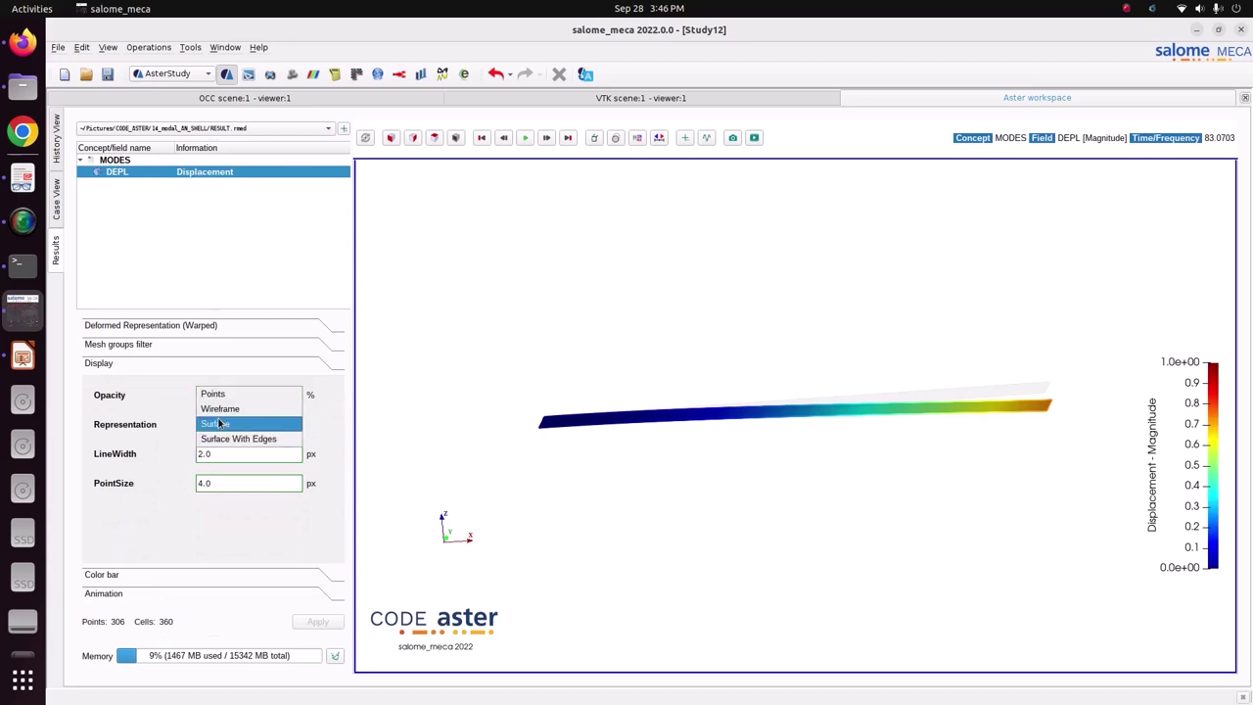
pyautogui.click(238, 438)
pyautogui.moveTo(535, 392); pyautogui.dragTo(558, 445)
# Try the Wireframe and Surface representations on the deformed beam and return to Surface With Edges
pyautogui.click(228, 427)
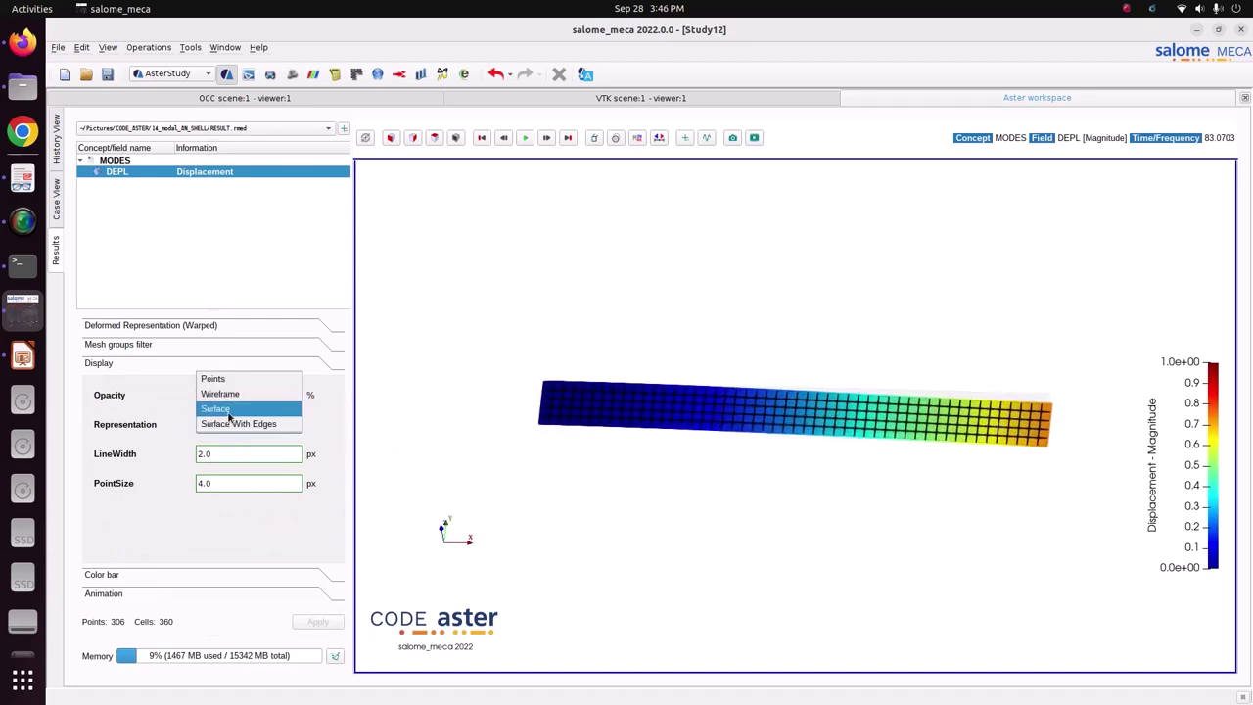
pyautogui.click(229, 398)
pyautogui.click(240, 423)
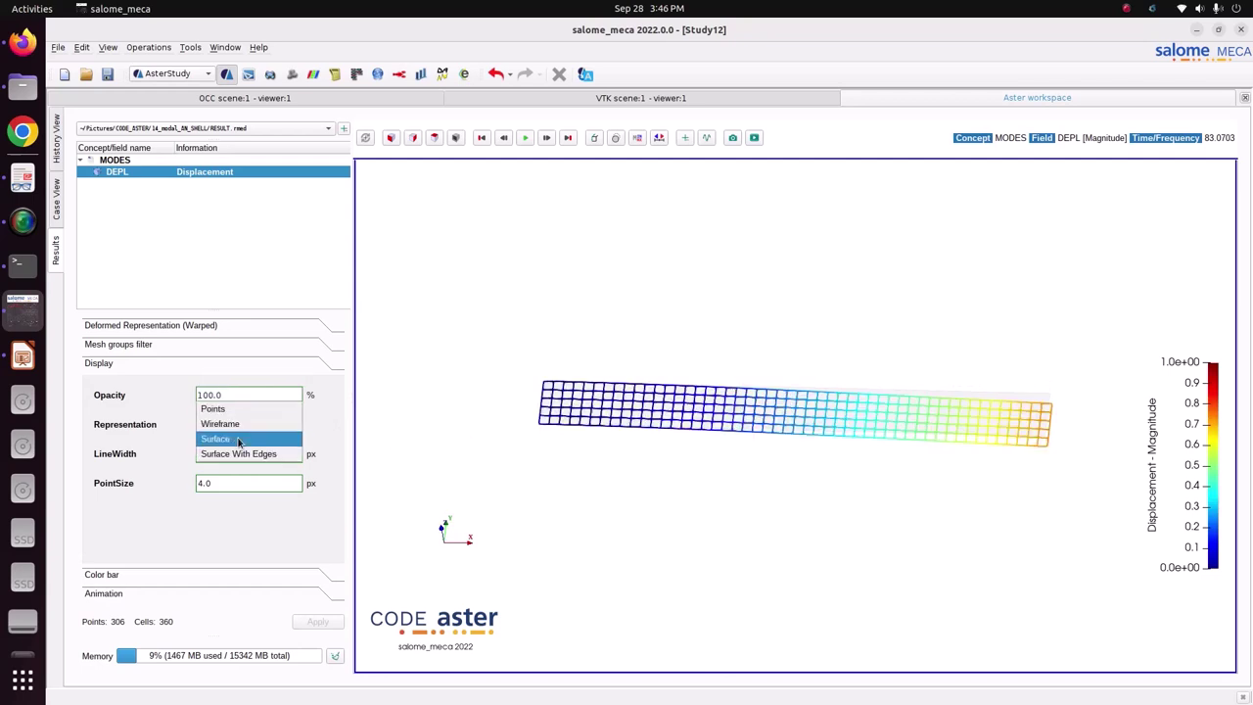
pyautogui.click(238, 440)
pyautogui.click(239, 425)
pyautogui.click(243, 440)
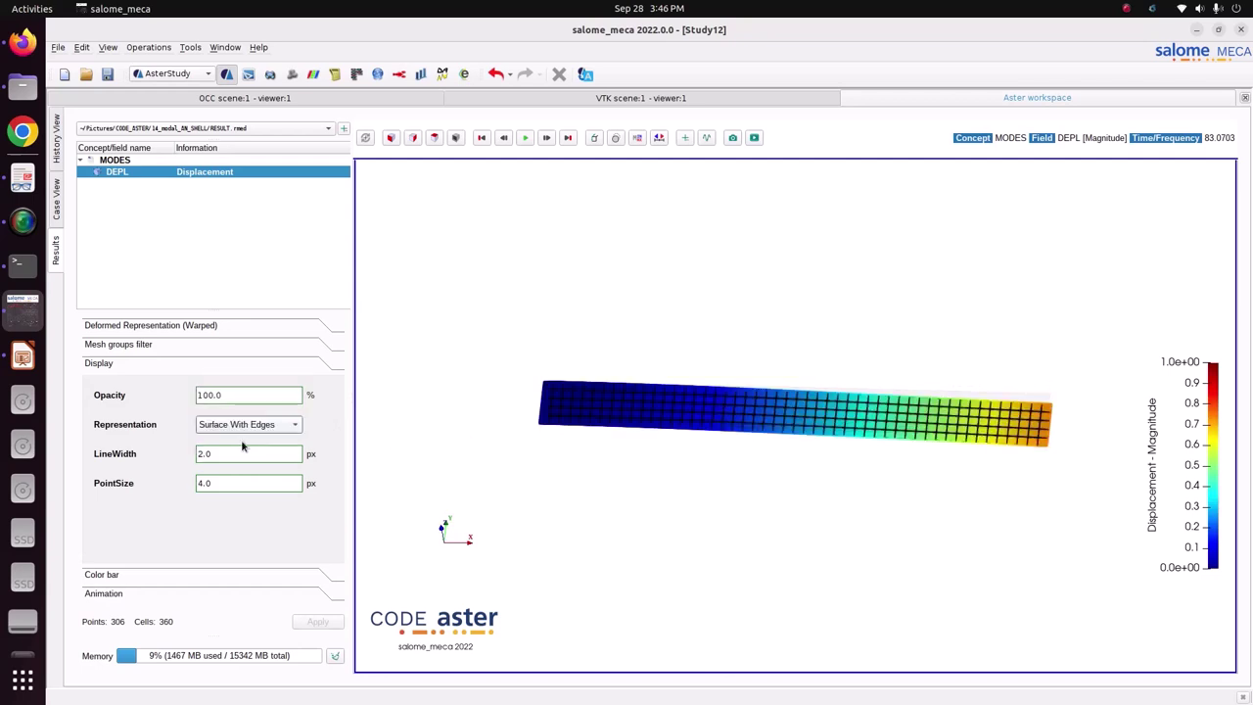
# Review the mesh group filter and warp settings, and probe the displacement magnitude over a block of nodes between the fixed end and midspan
pyautogui.click(191, 346)
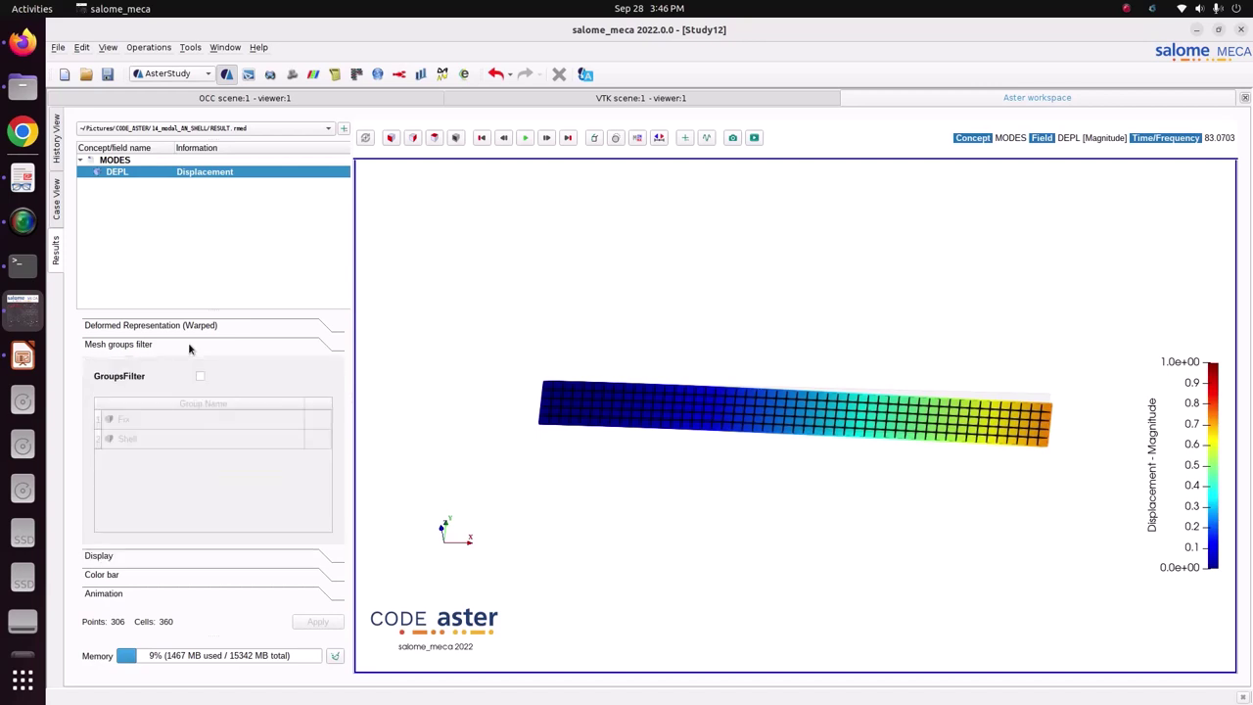
pyautogui.click(192, 329)
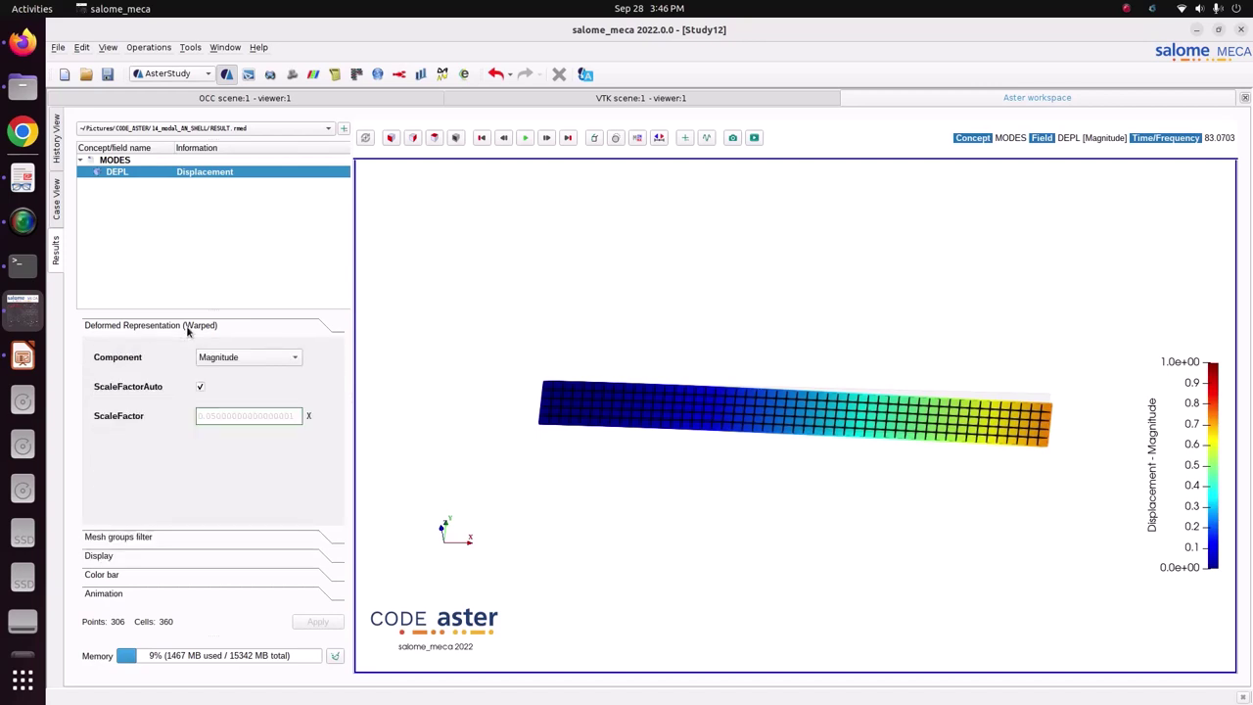
pyautogui.moveTo(506, 405); pyautogui.dragTo(564, 368)
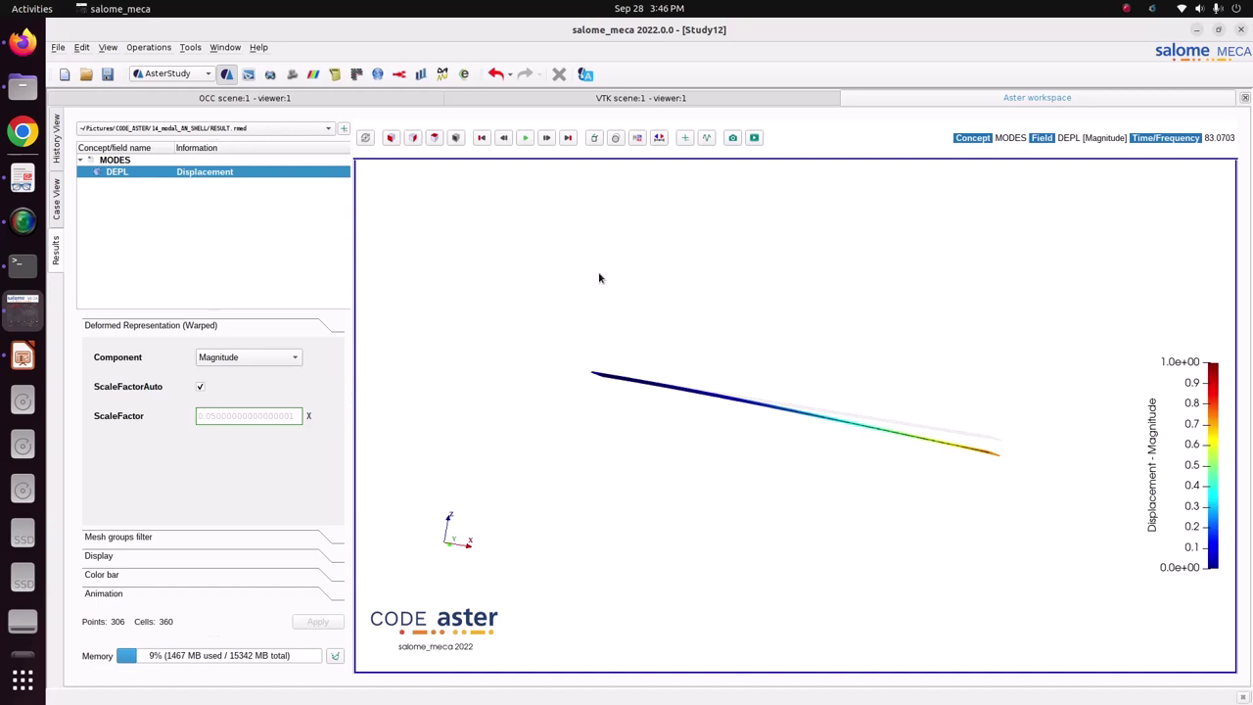
pyautogui.click(685, 138)
pyautogui.moveTo(742, 347); pyautogui.dragTo(710, 431)
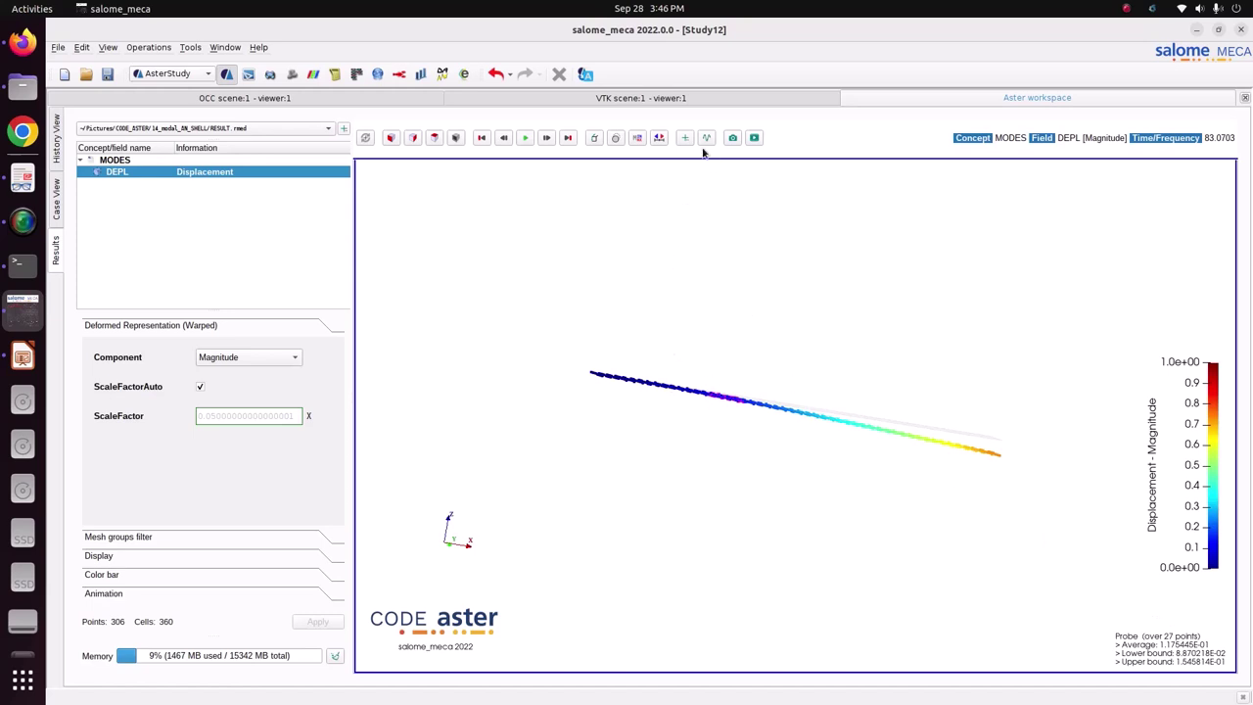
pyautogui.moveTo(835, 423); pyautogui.dragTo(772, 458)
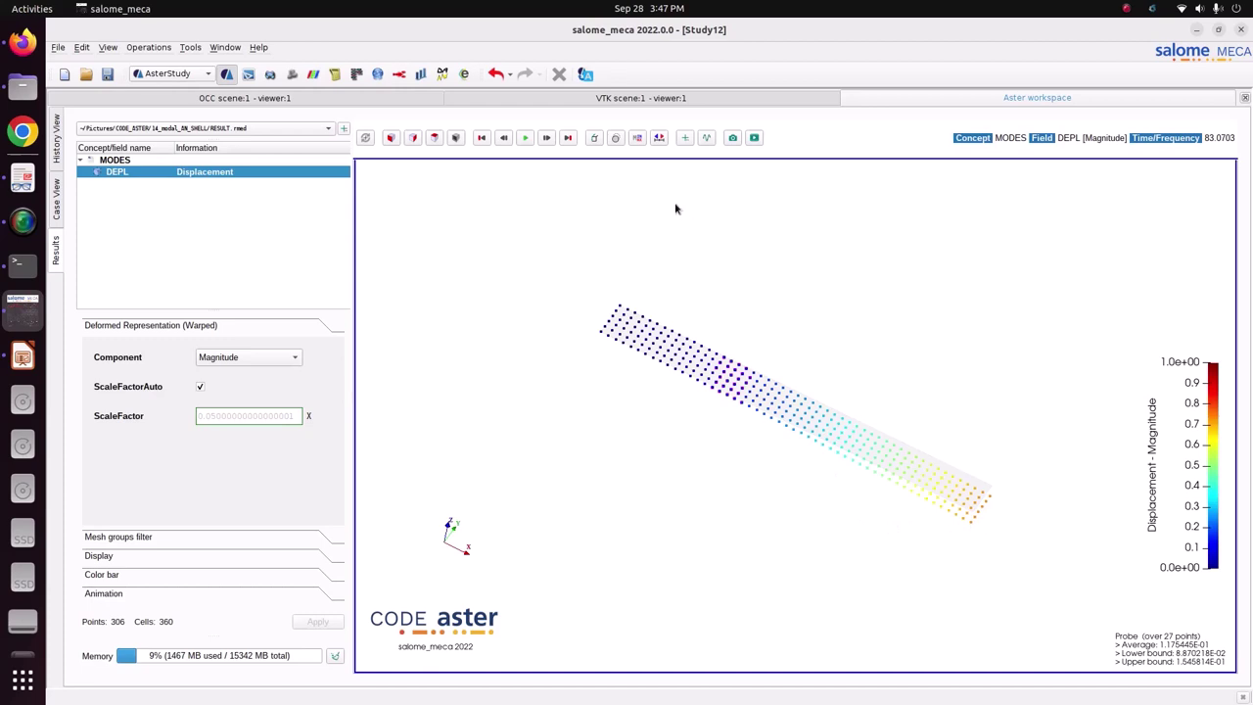
# Probe the displacement magnitude at a single corner node on the beam's free end
pyautogui.click(690, 139)
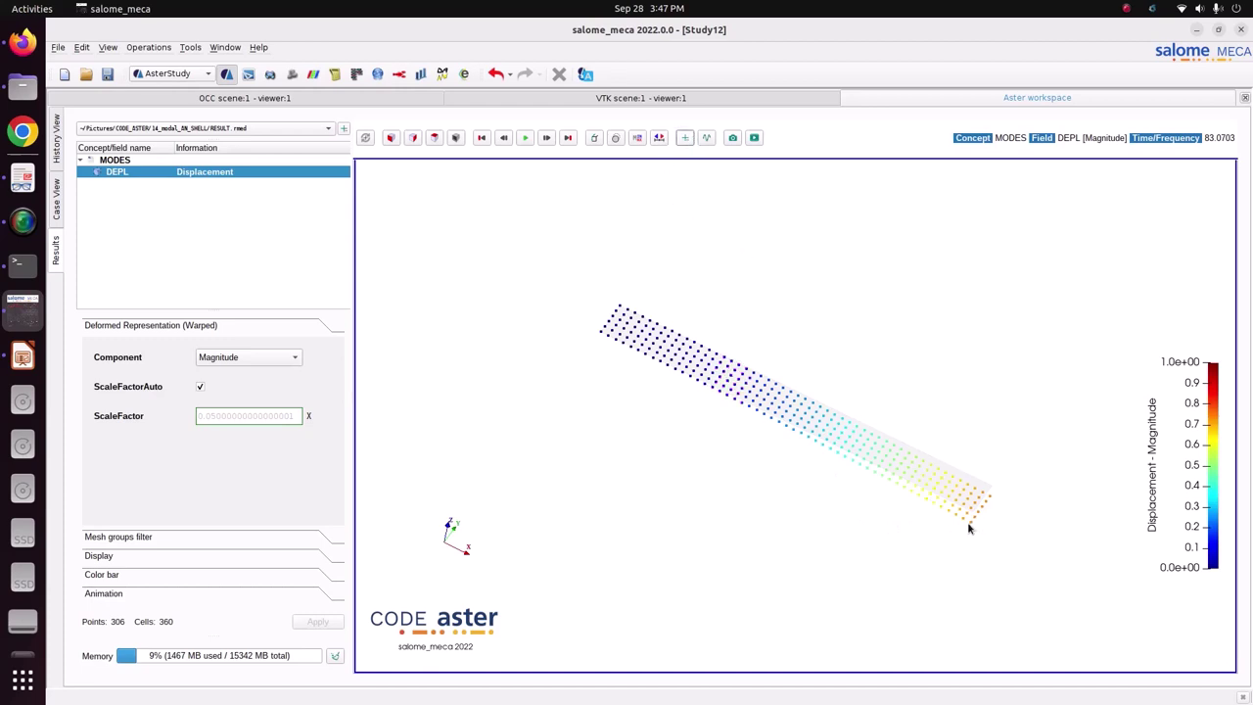
pyautogui.moveTo(965, 517)
pyautogui.scroll(5, 989, 512)
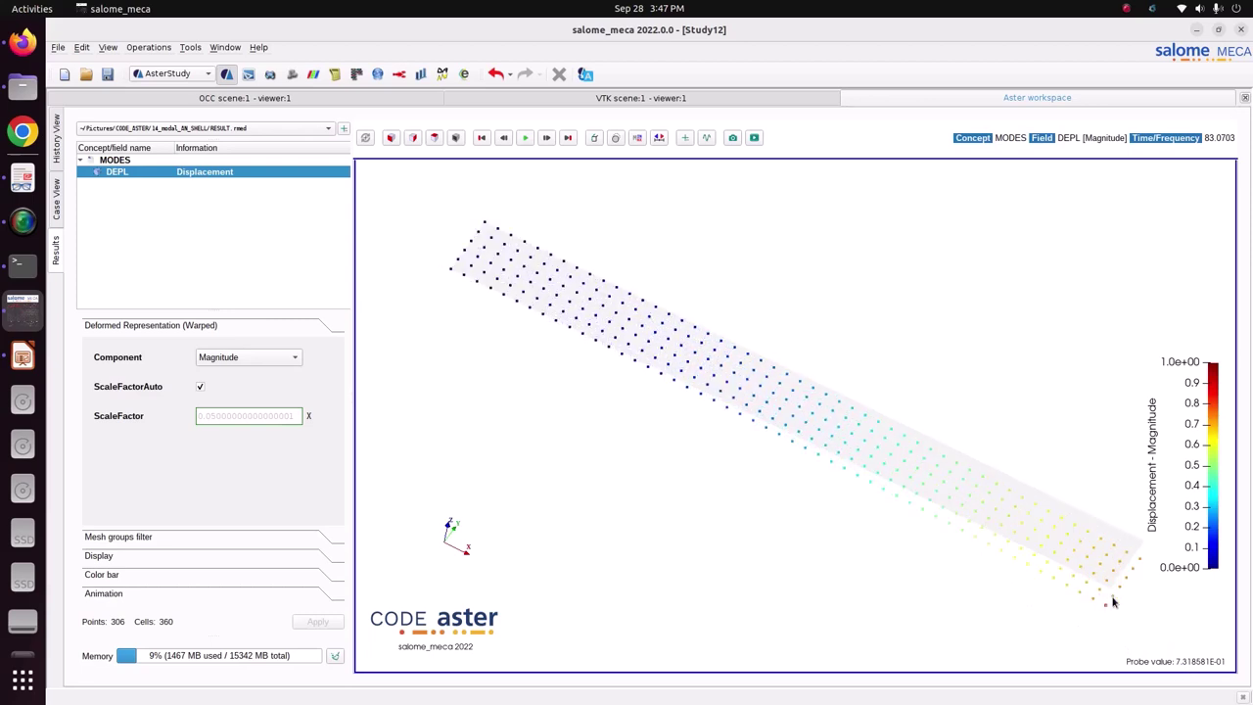